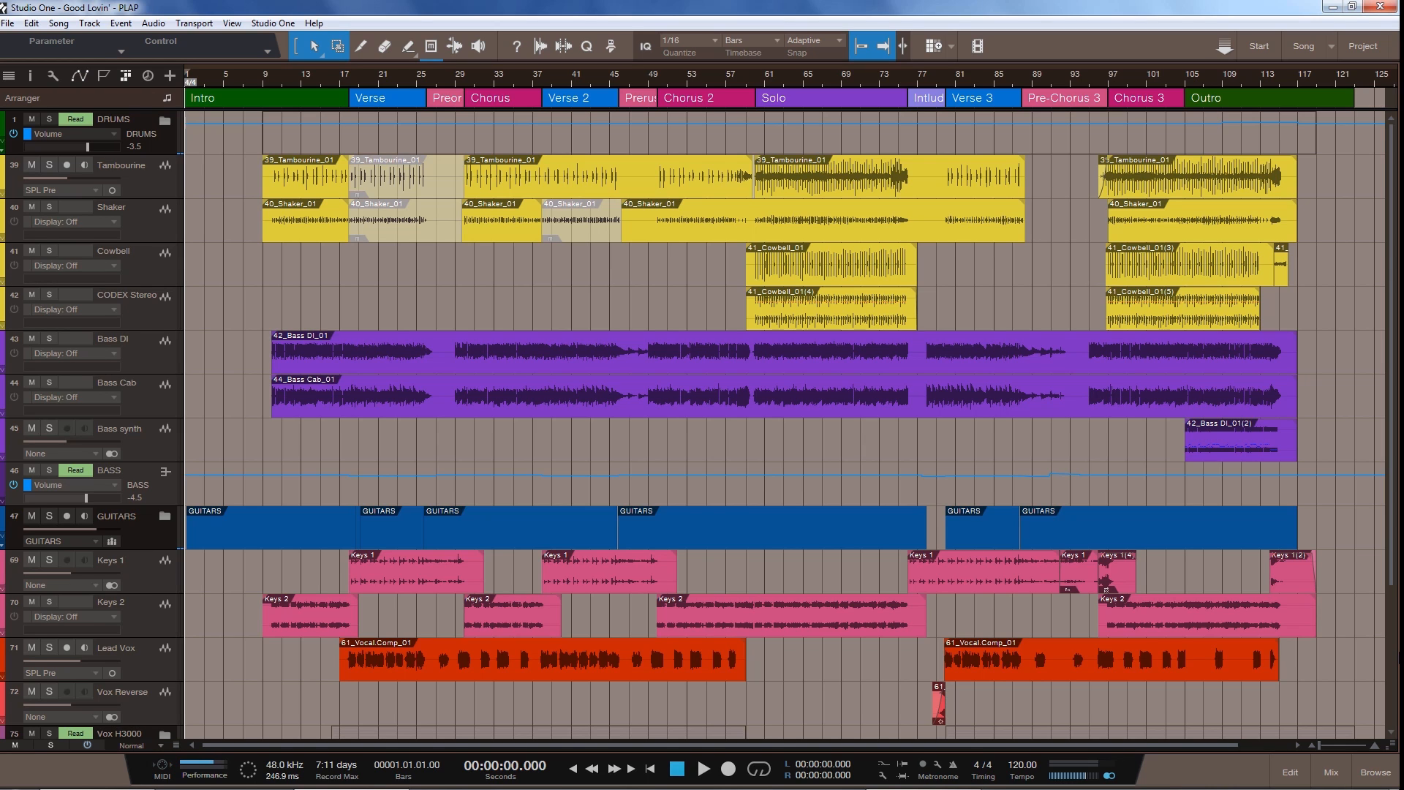
Play the song's intro from the beginning, stop it, and return the playhead to the song start
key(space)
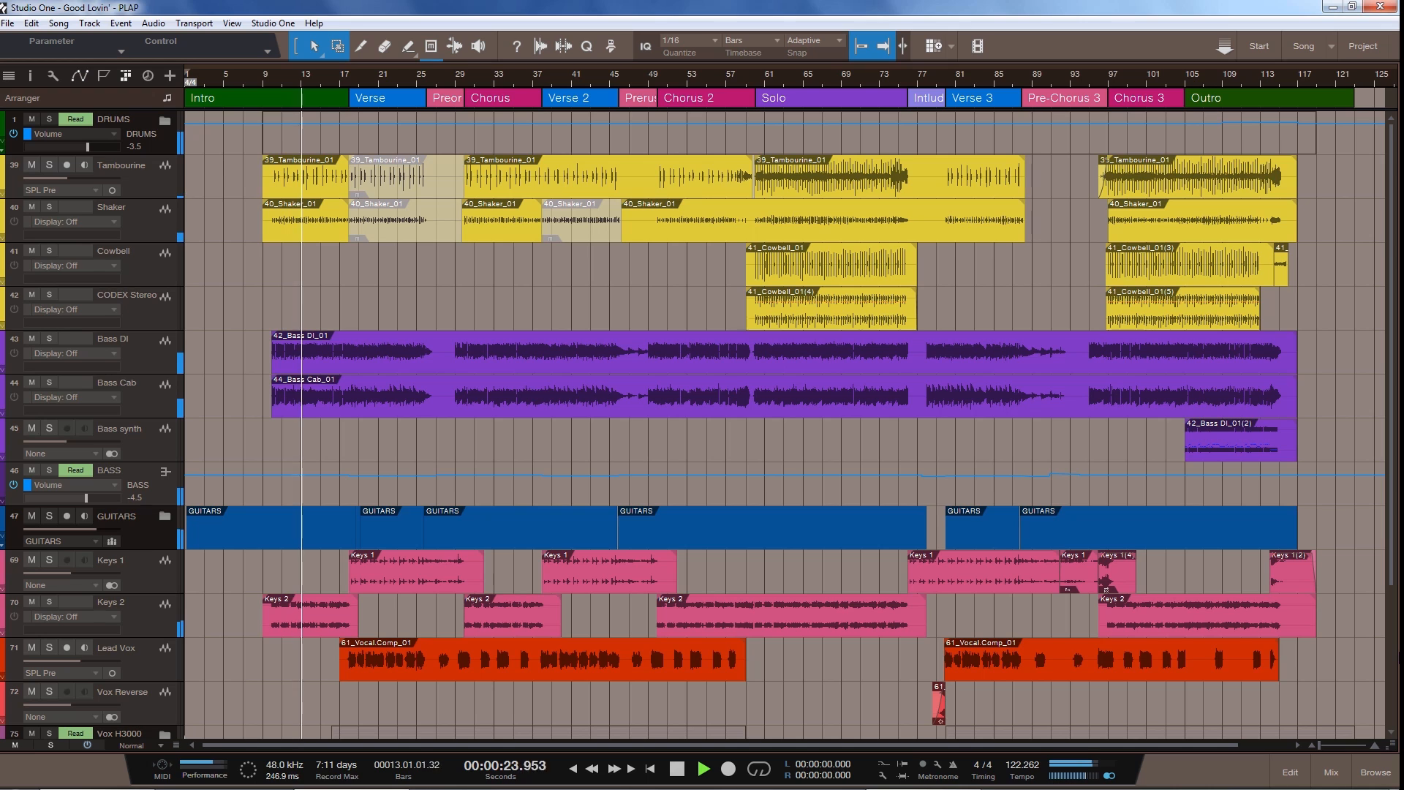
key(space)
key(Home)
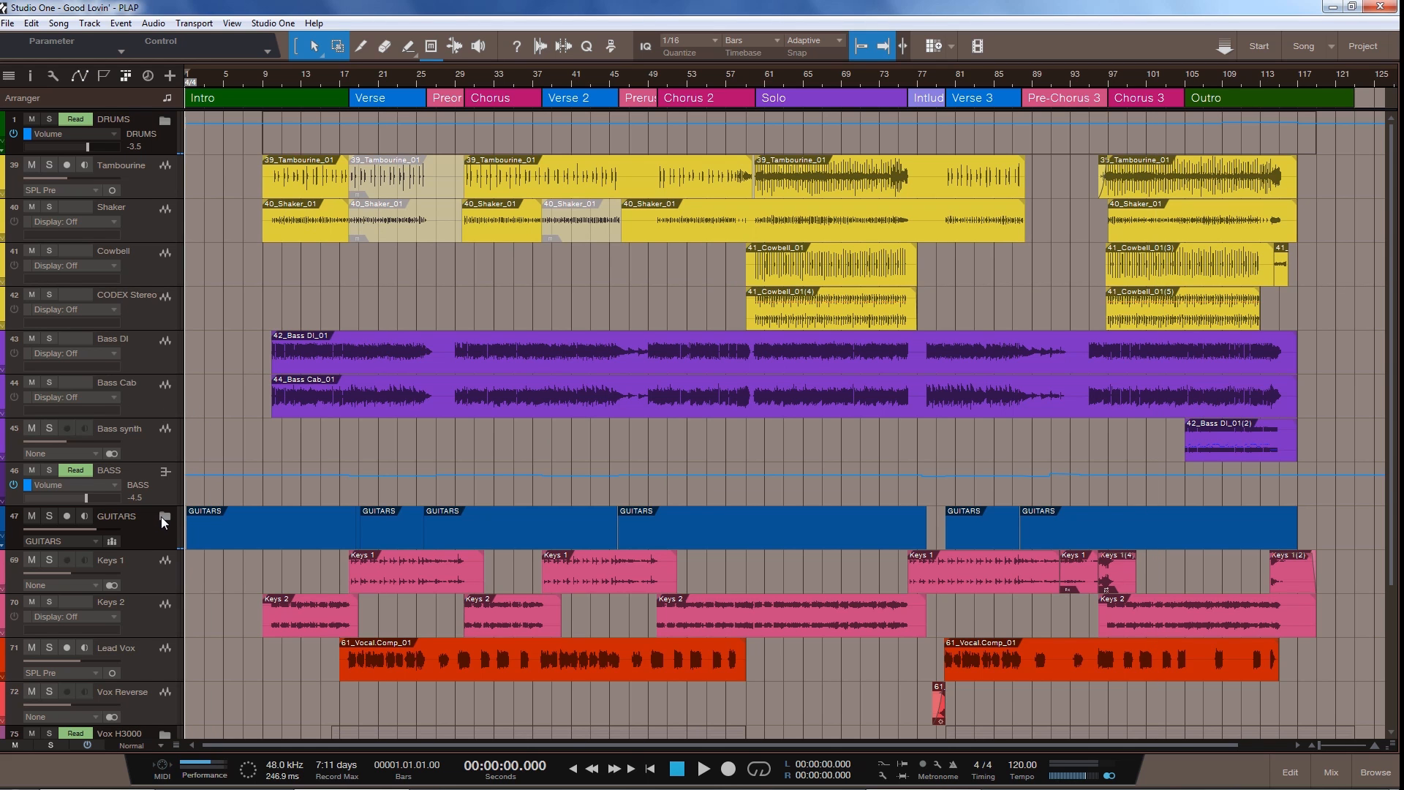
Expand the GUITARS folder track to show the individual guitar tracks and their bus channels
click(165, 516)
scroll(192, 410, down, 3)
scroll(171, 406, down, 3)
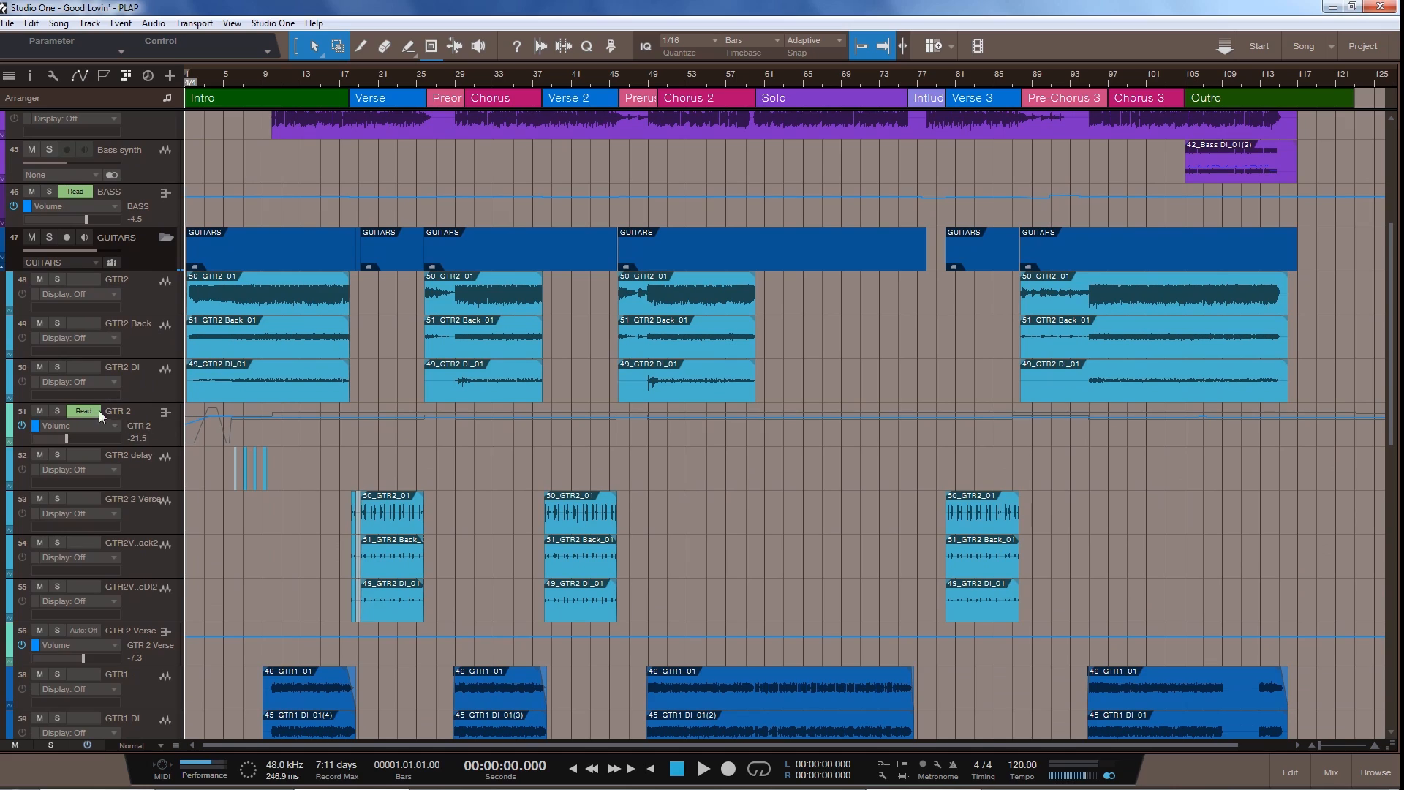
scroll(138, 380, down, 1)
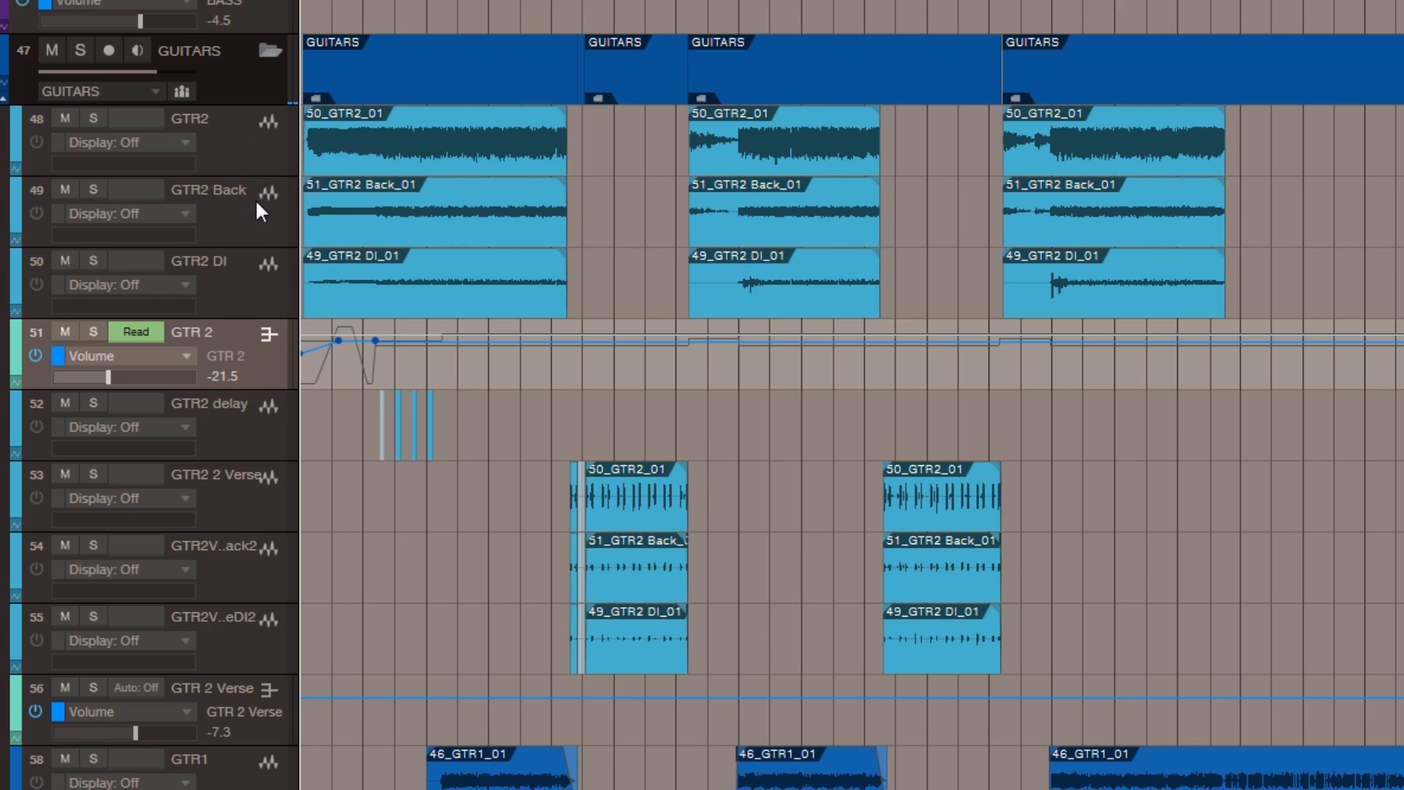
Select the GTR2, GTR2 Back and GTR2 DI tracks in turn, ending on the GTR 2 bus track
click(230, 142)
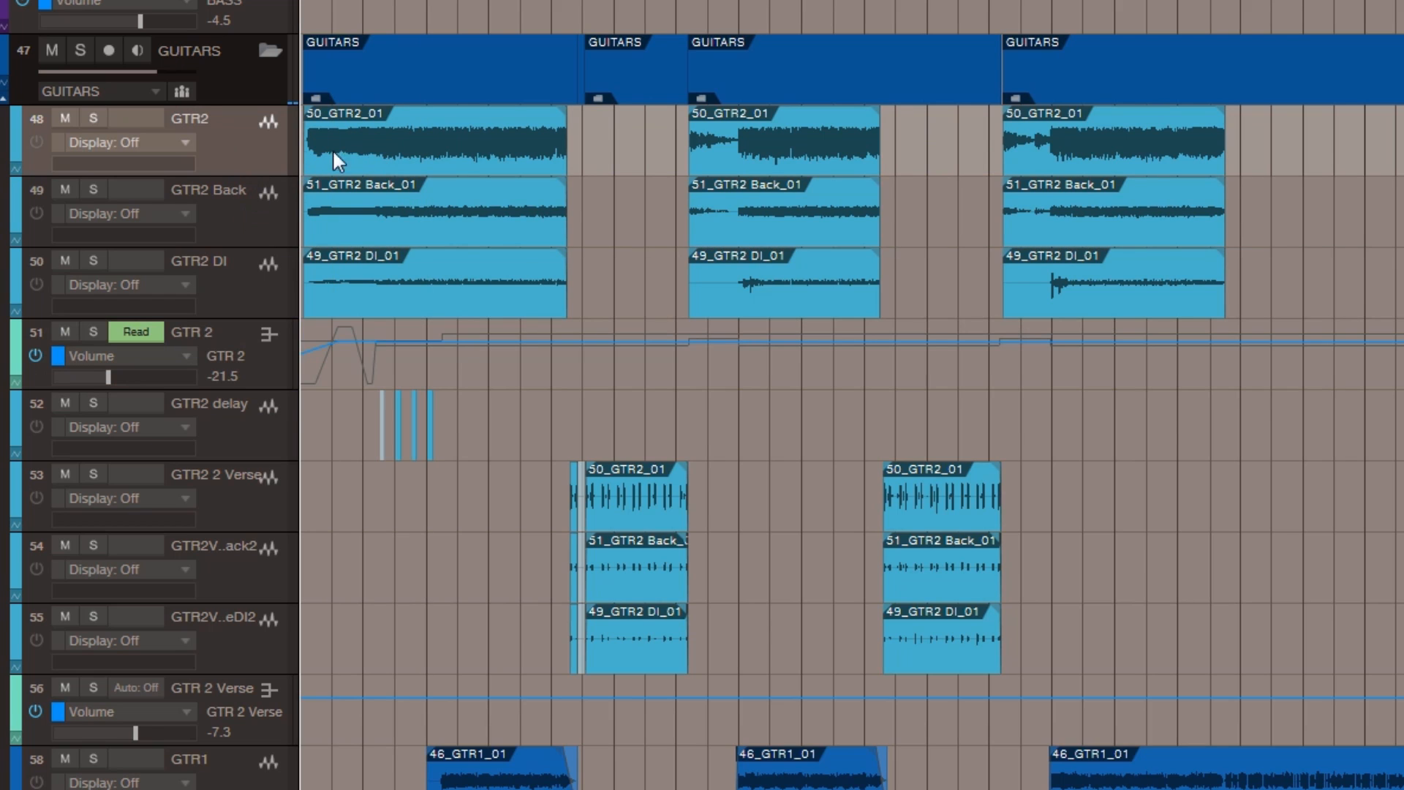
click(244, 230)
scroll(243, 226, up, 1)
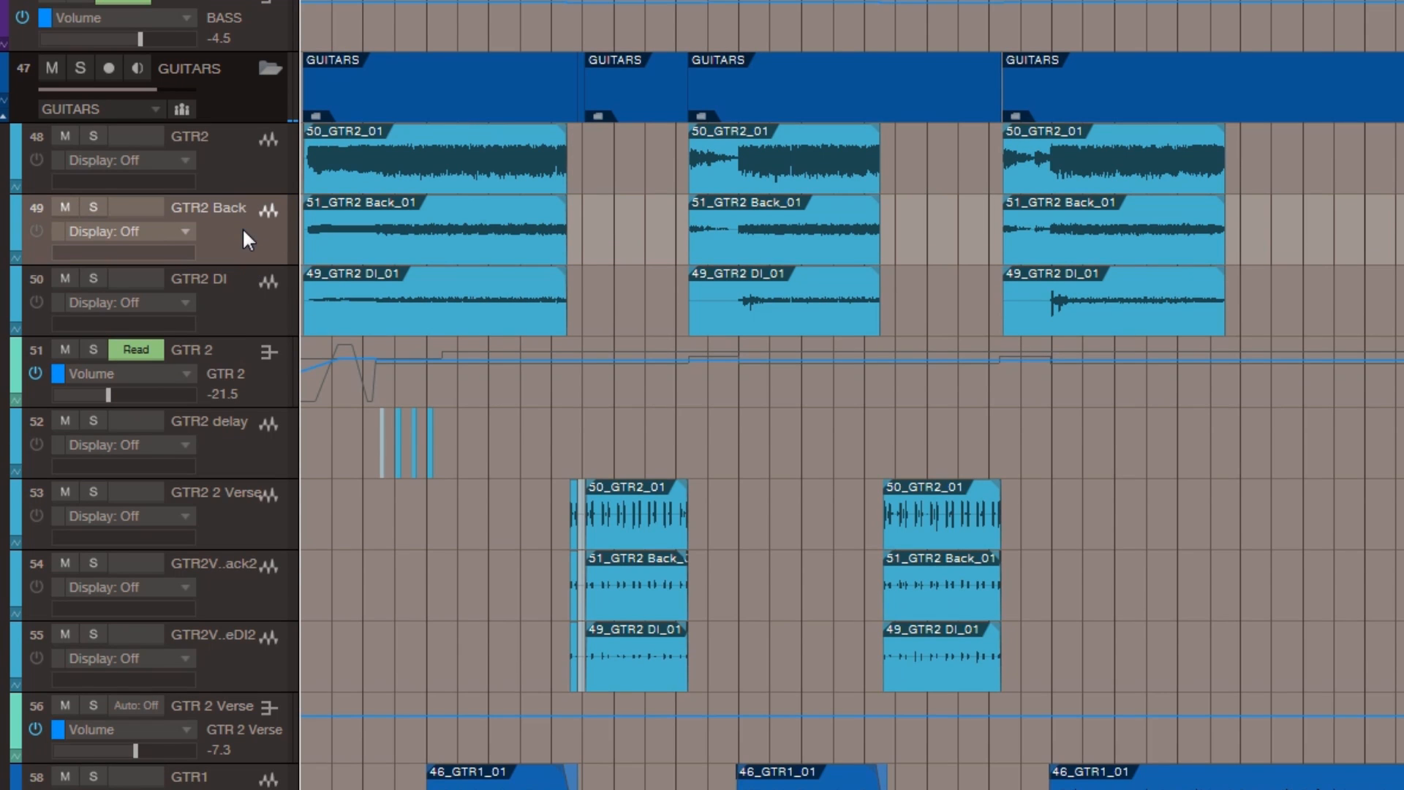
click(240, 288)
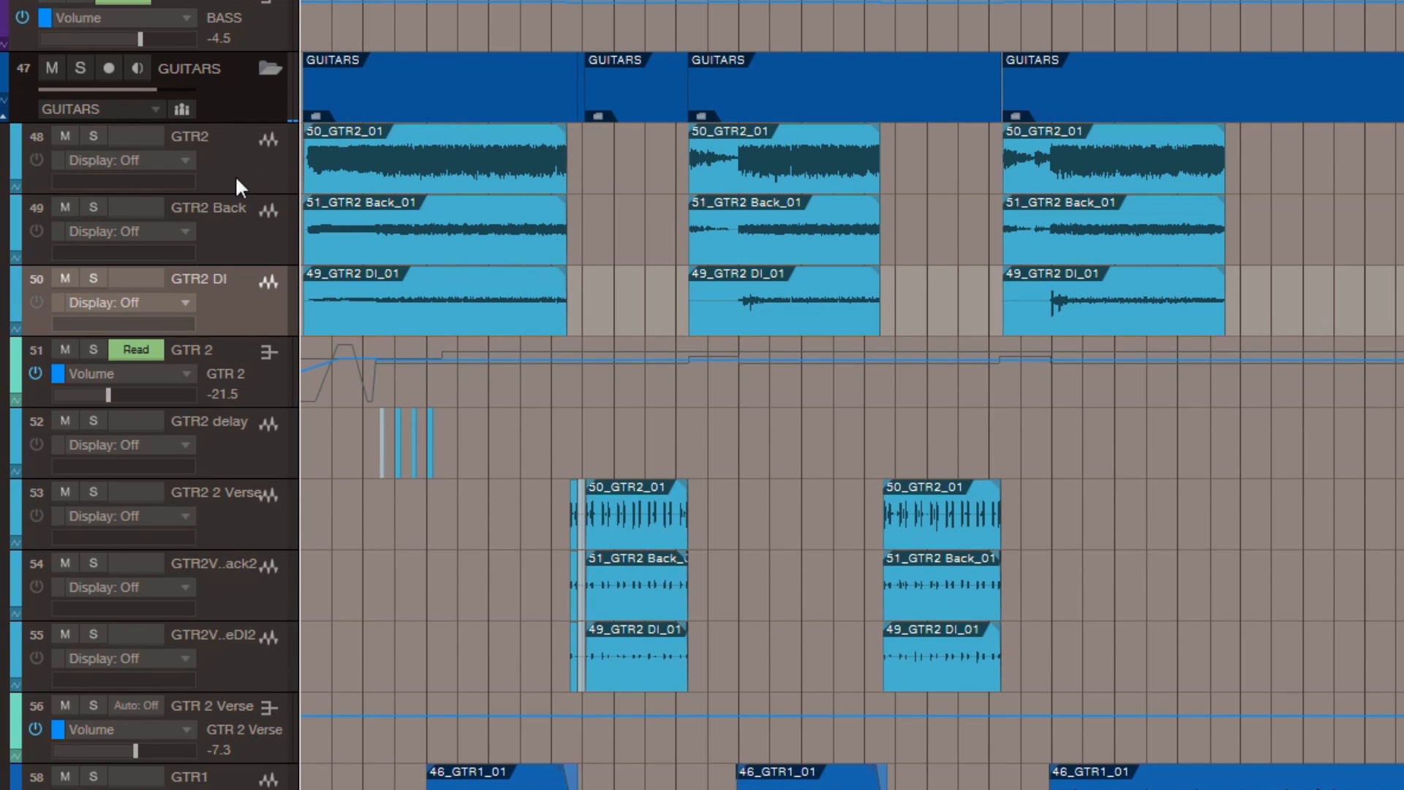
click(261, 387)
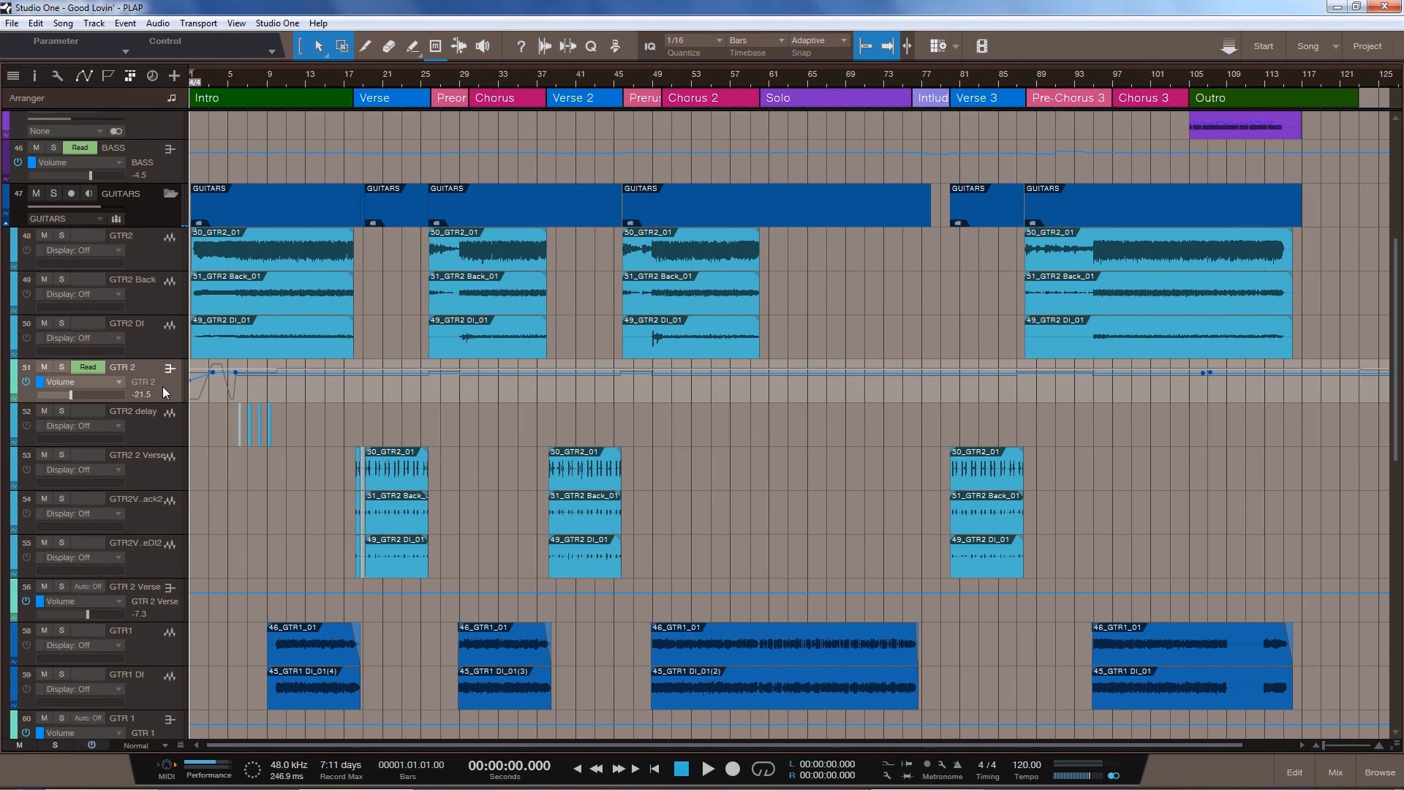
Enlarge the GTR 2 bus track, display its MicroShift send level, pan and volume automation in turn, and restore the track height
double_click(168, 401)
scroll(136, 438, down, 1)
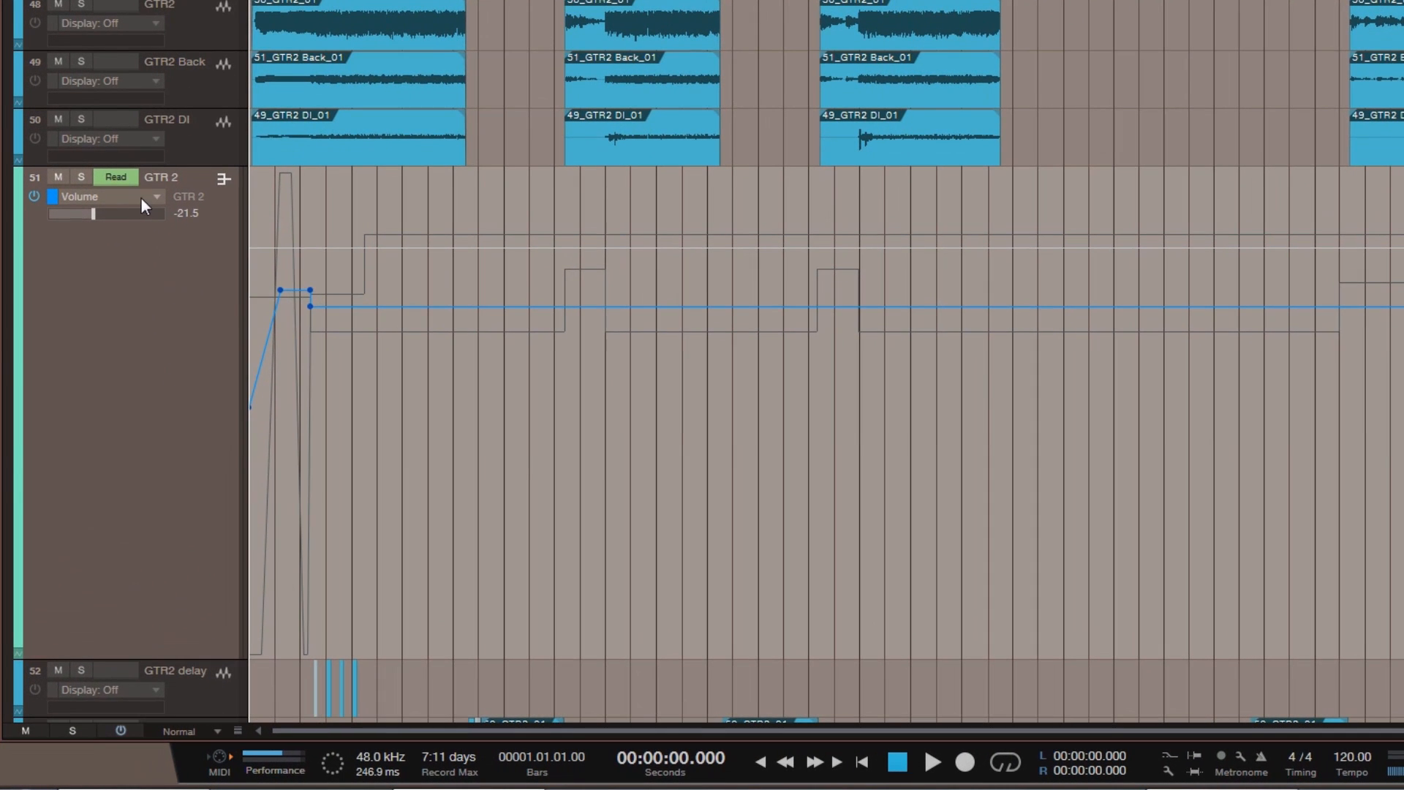
click(157, 197)
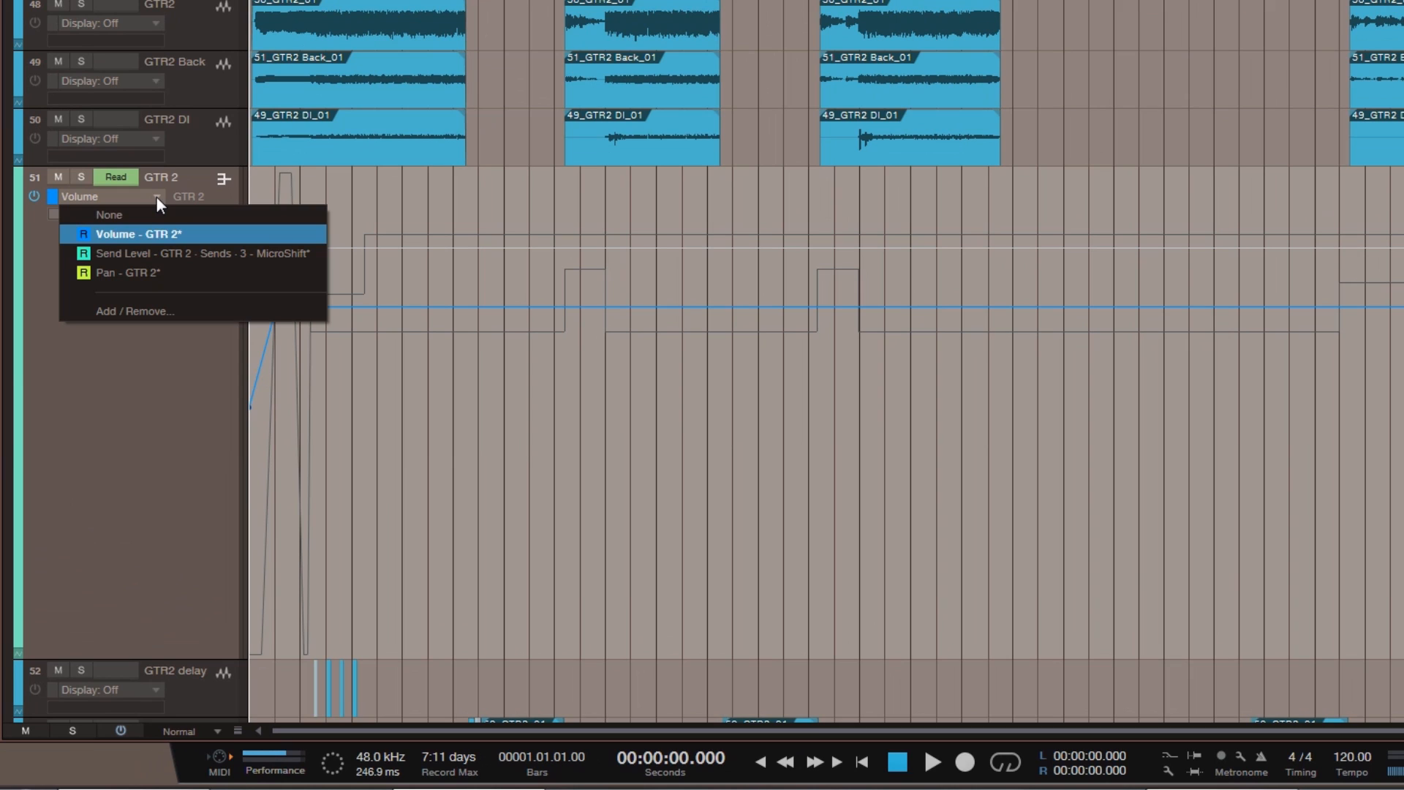
click(150, 254)
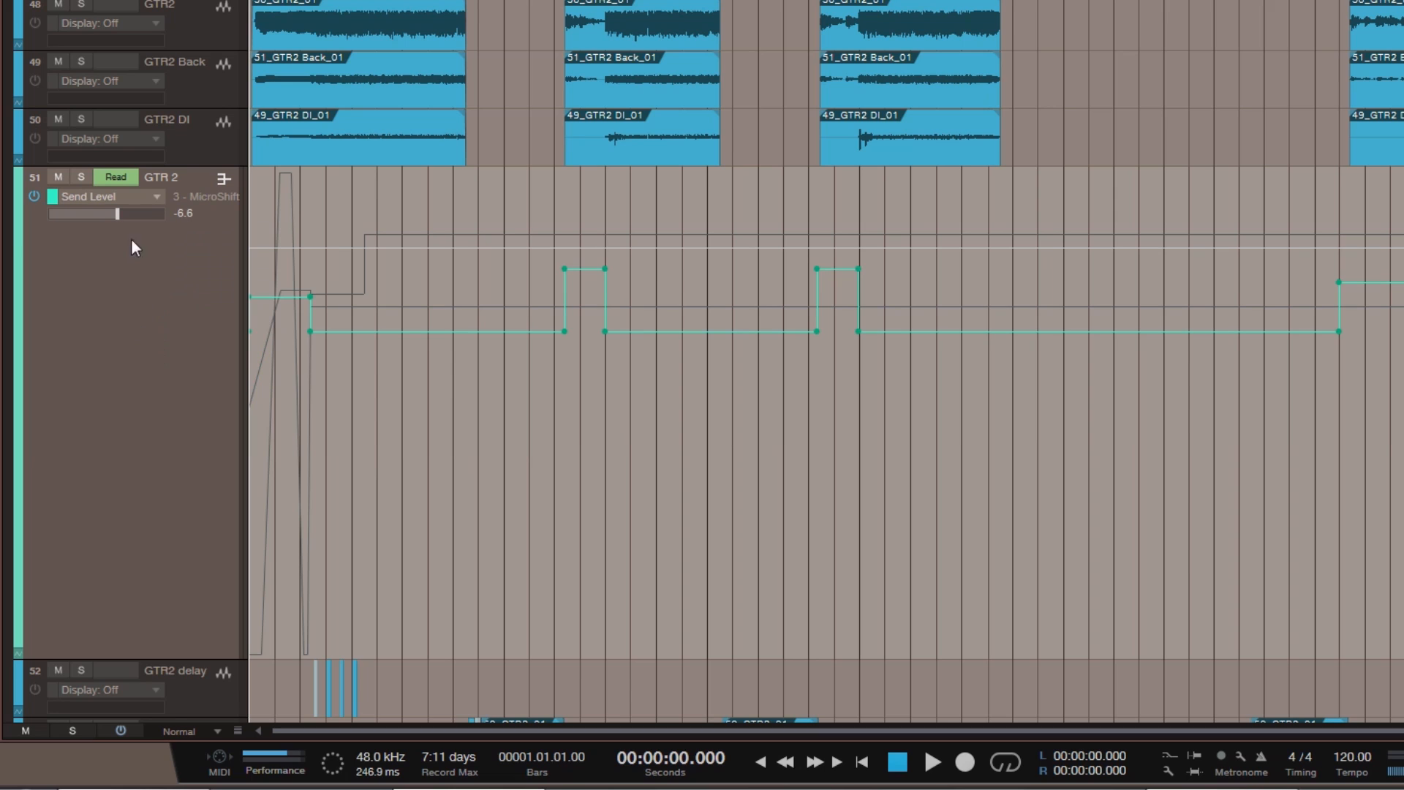
click(148, 199)
click(151, 274)
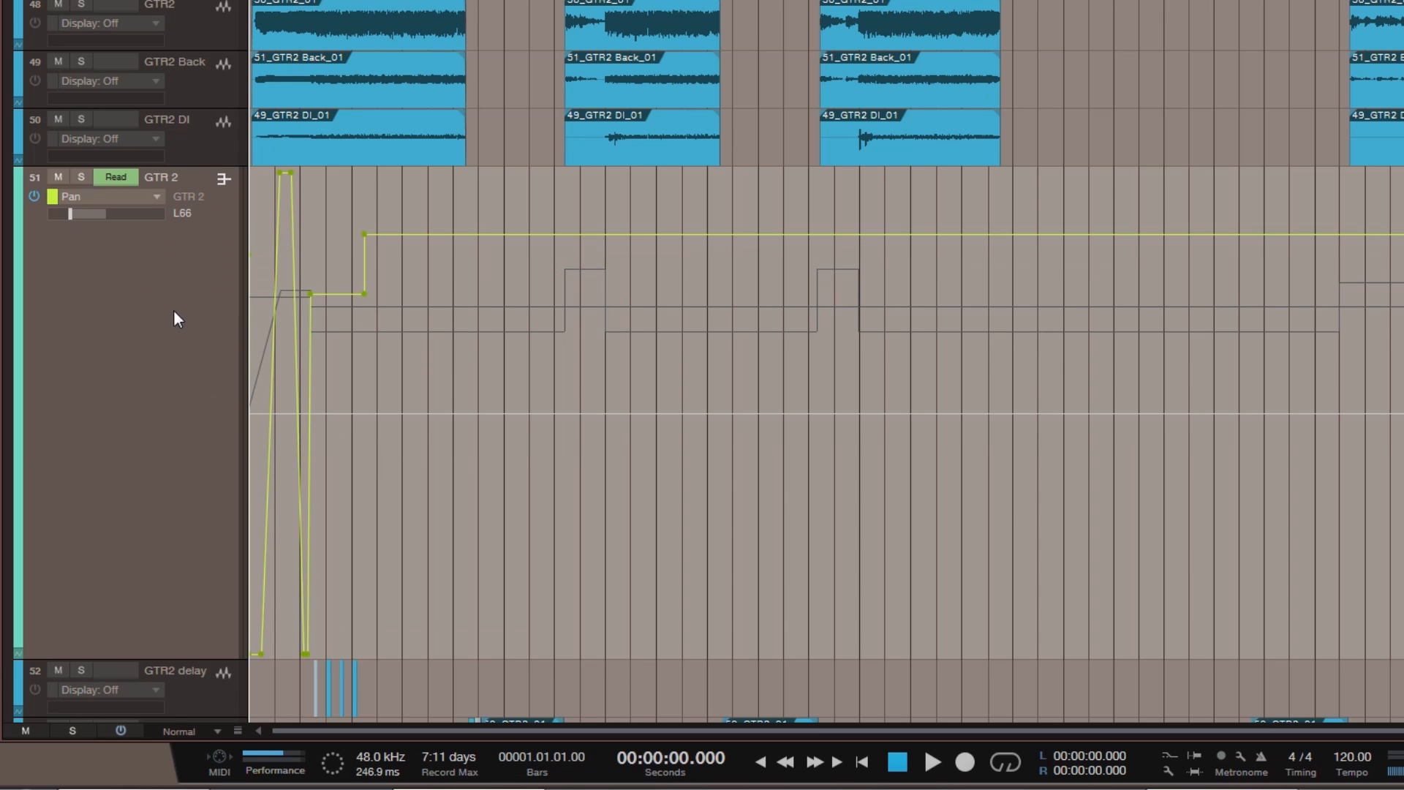
click(147, 194)
click(137, 232)
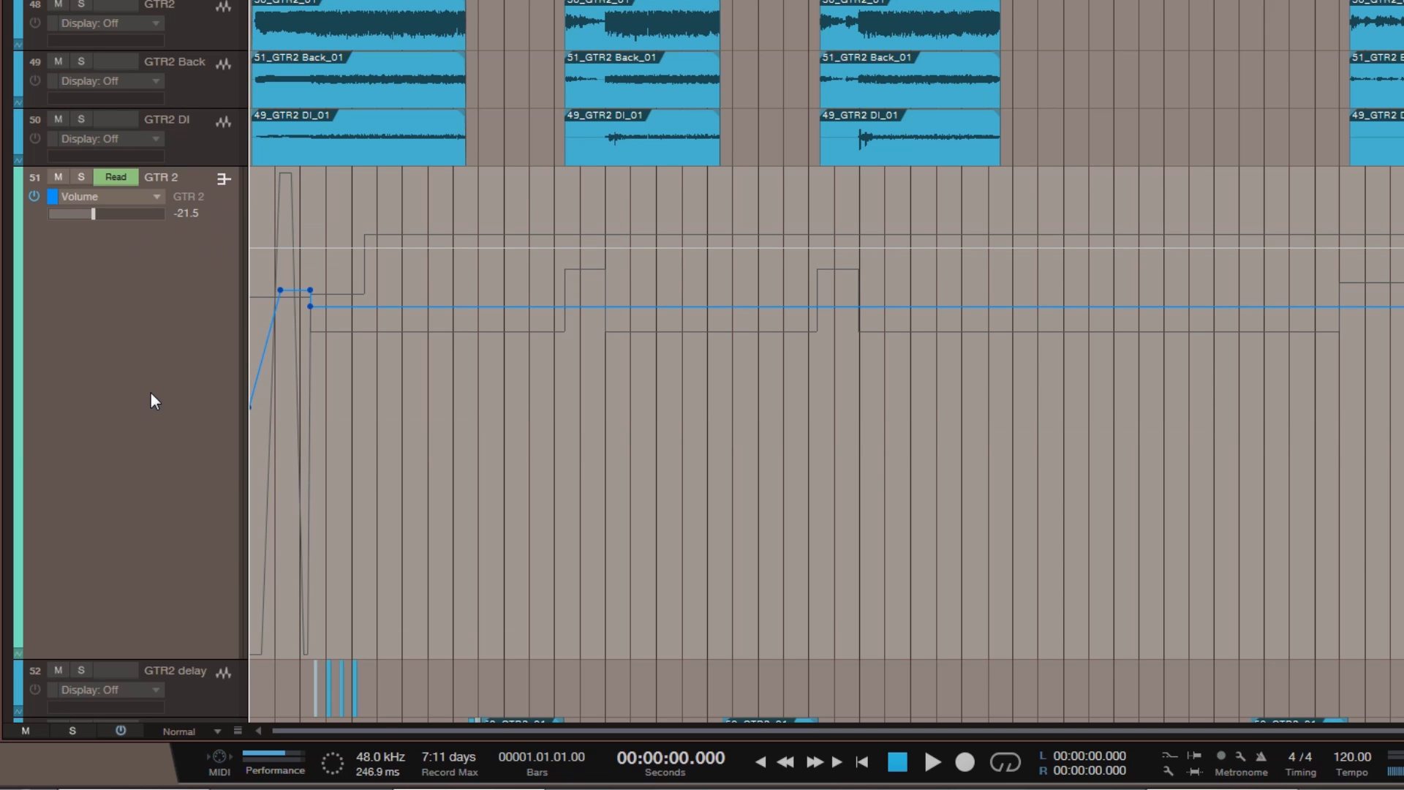
key(z)
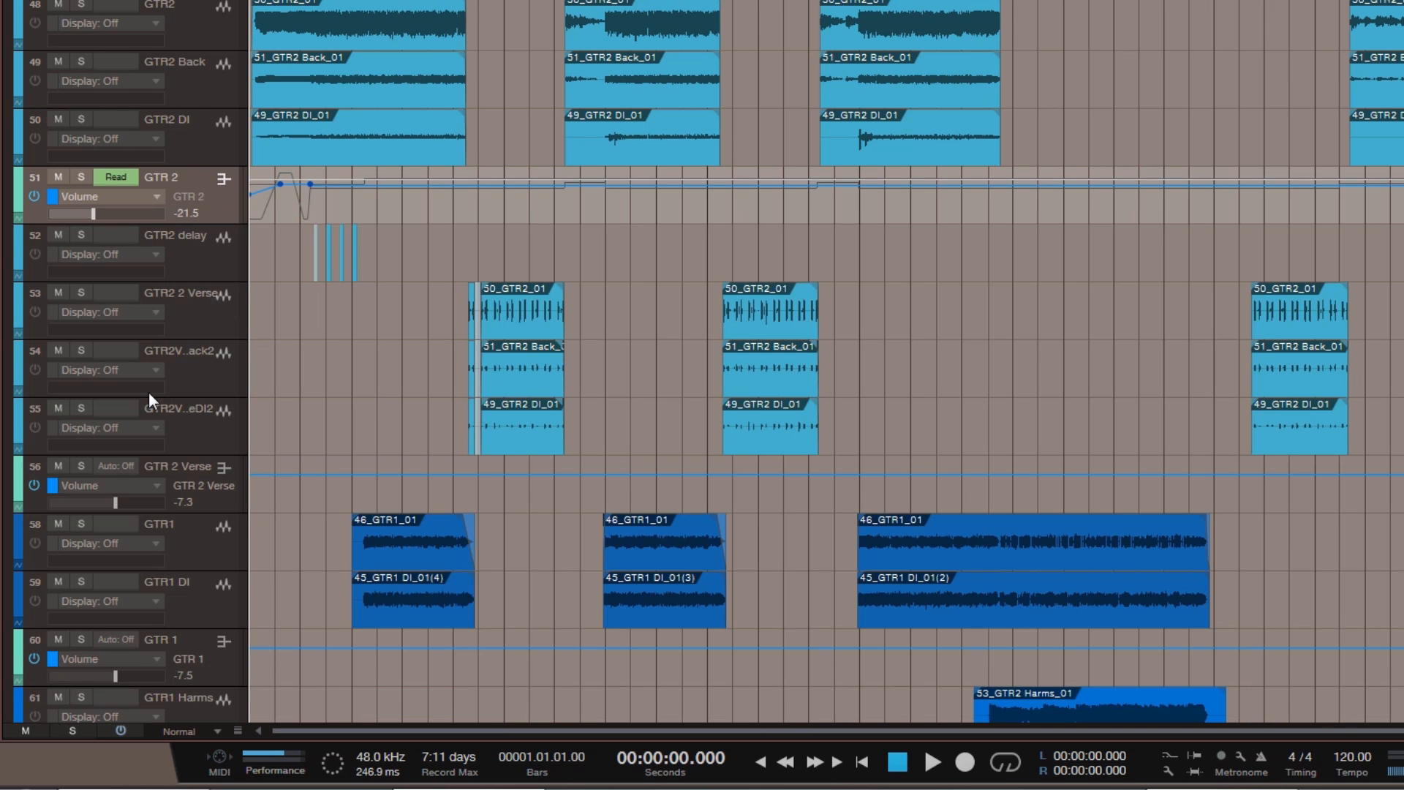
Expand the GTR 2 bus automation into separate Volume, Send Level and Pan lanes, enlarged over the start of the intro
click(20, 218)
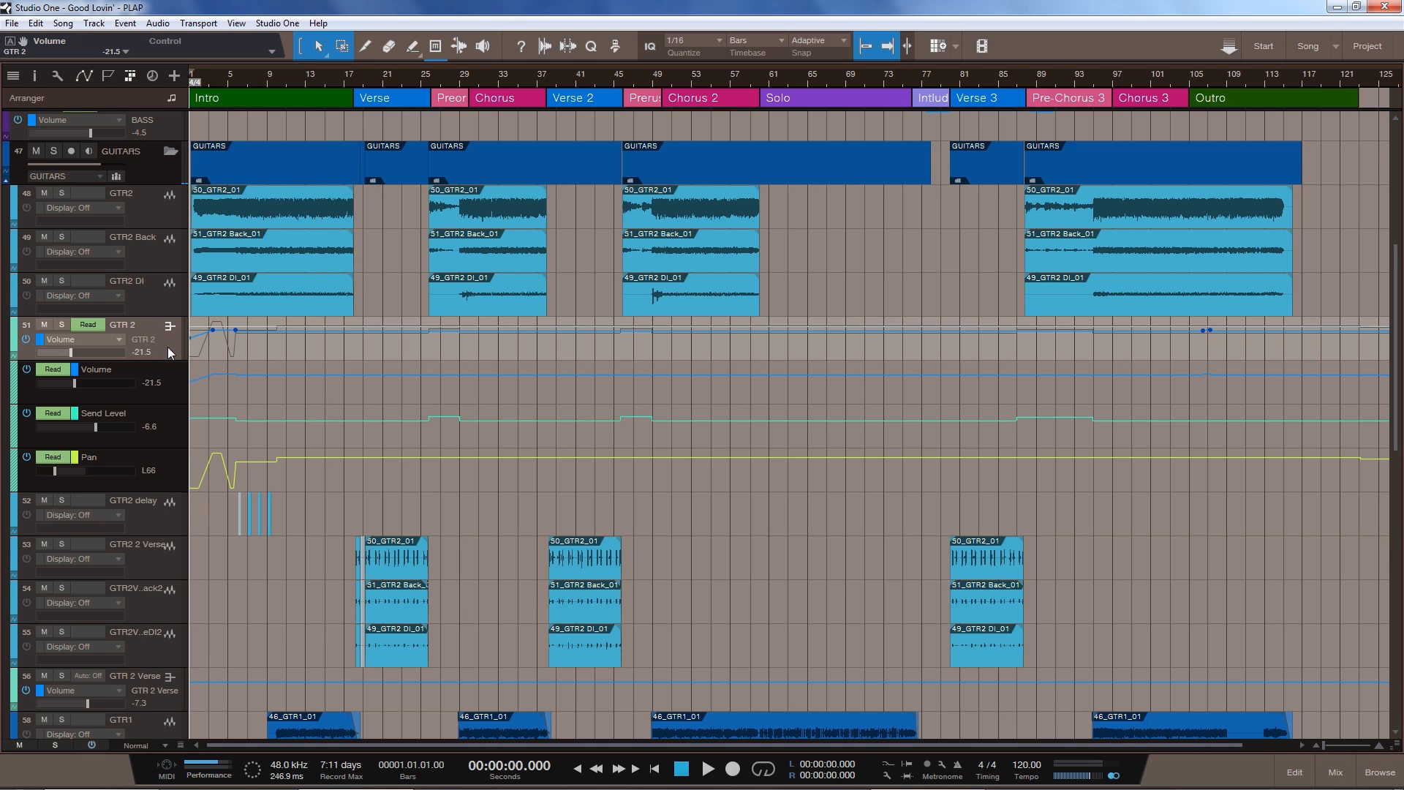
drag(290, 486, 185, 322)
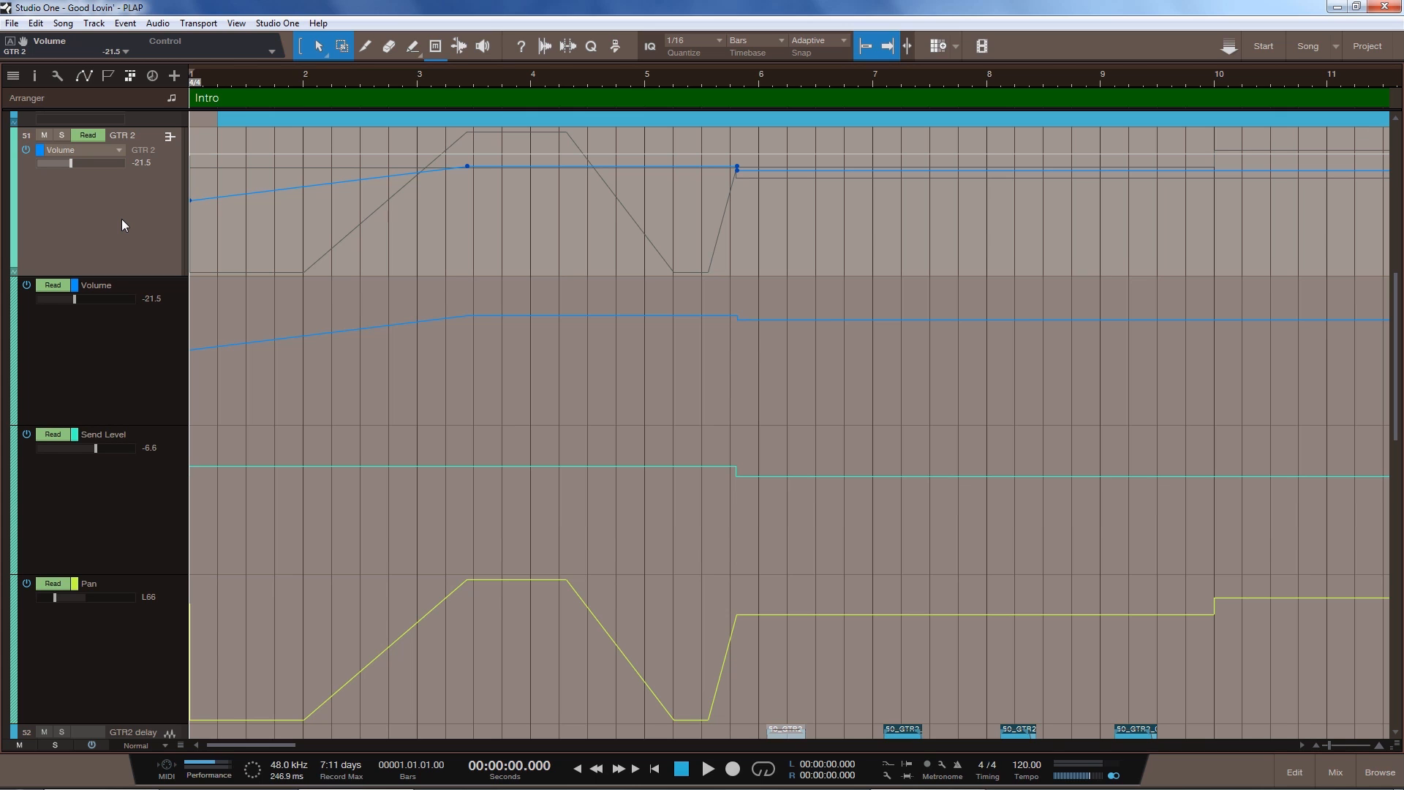
Select the GTR 2 Volume lane and play the intro from the start to audition its volume automation
click(328, 352)
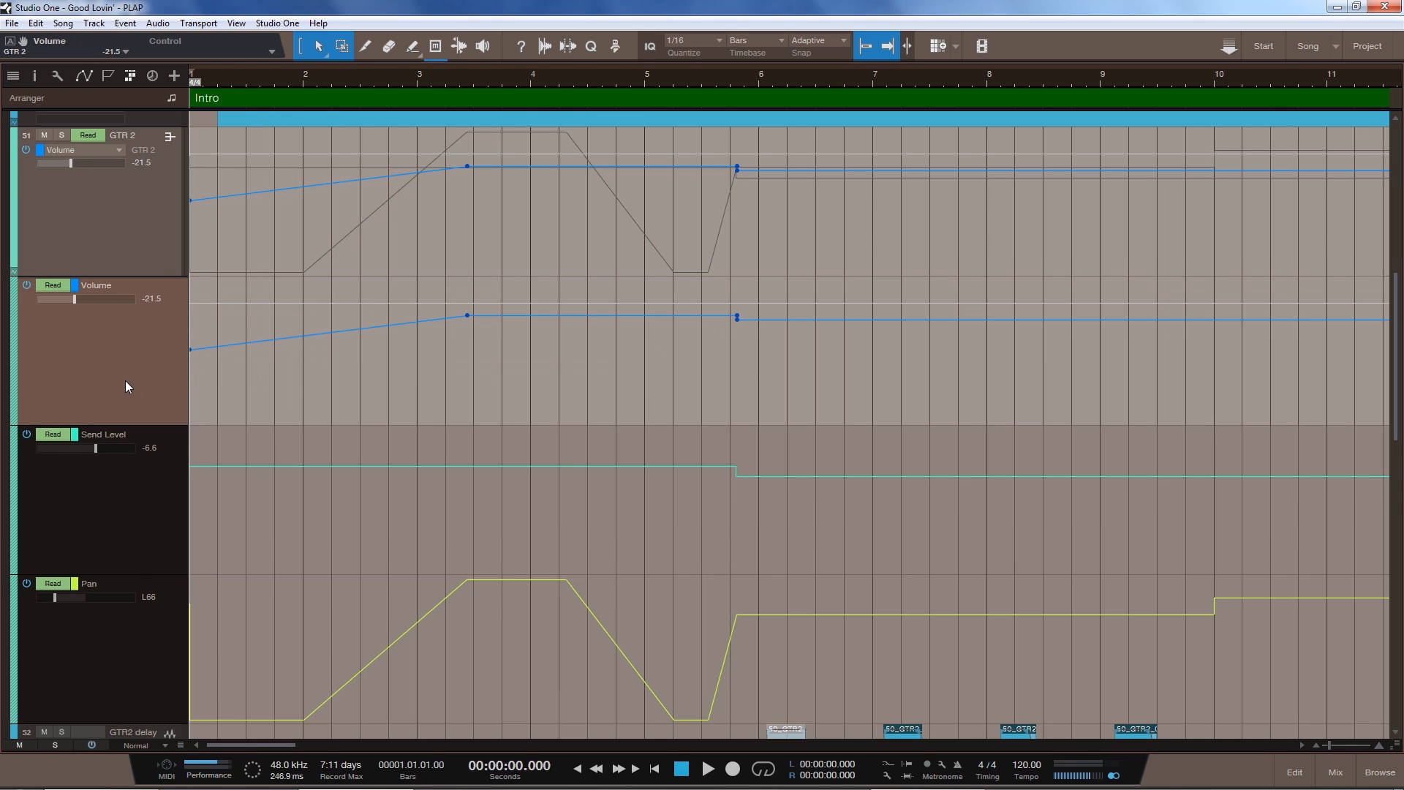
key(space)
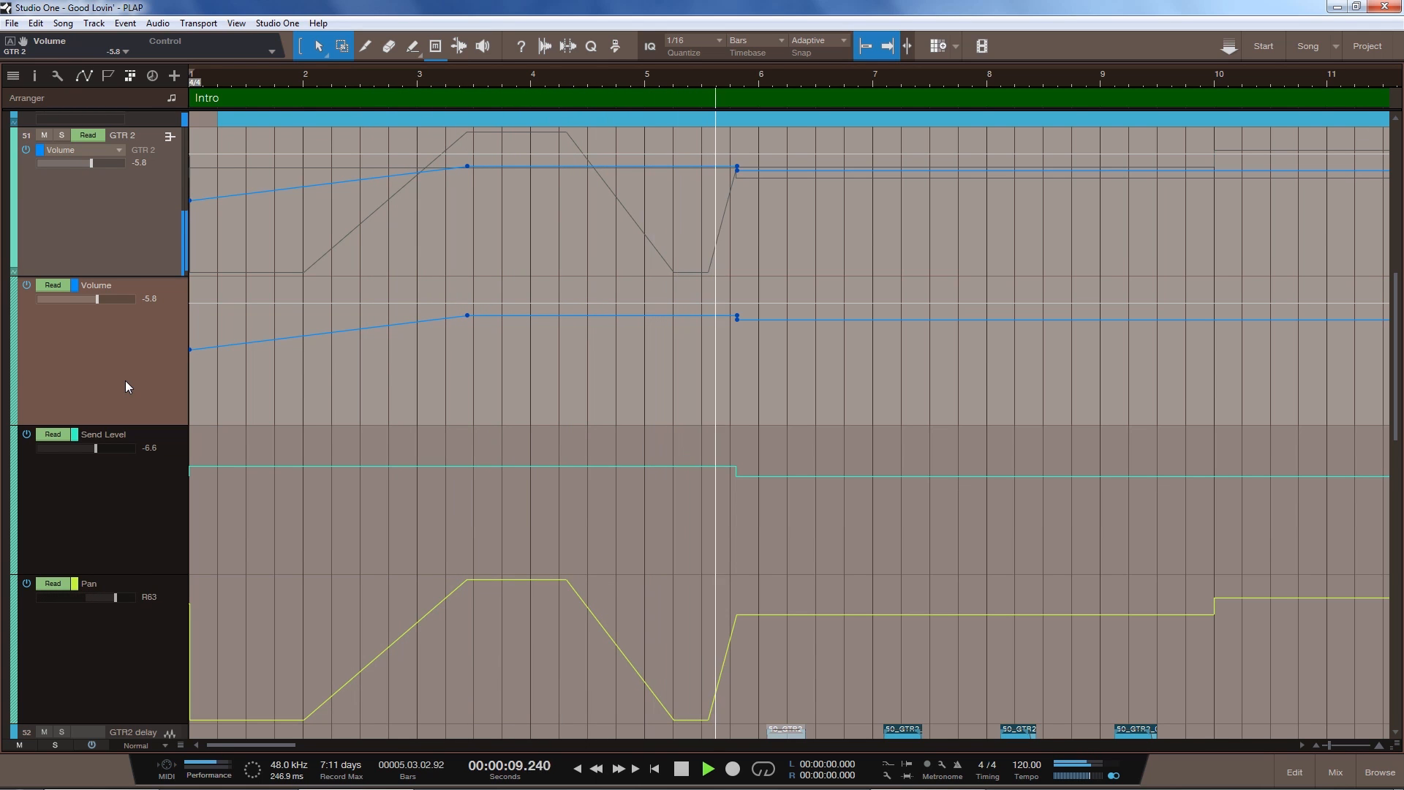
key(space)
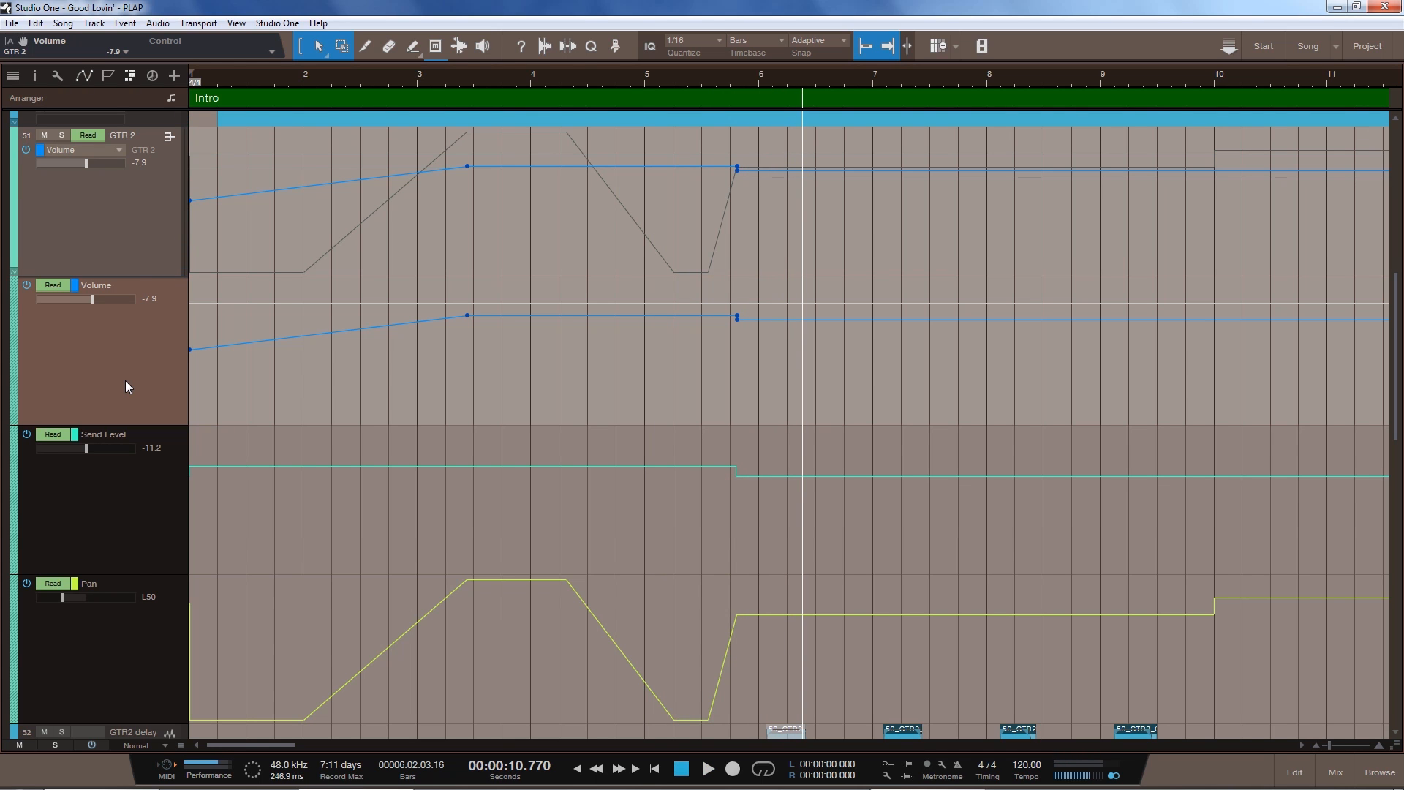
Select the Send Level lane, return to the song start, and open the GTR 2 MicroShift send's plug-in, moved clear of that lane
click(129, 511)
key(Home)
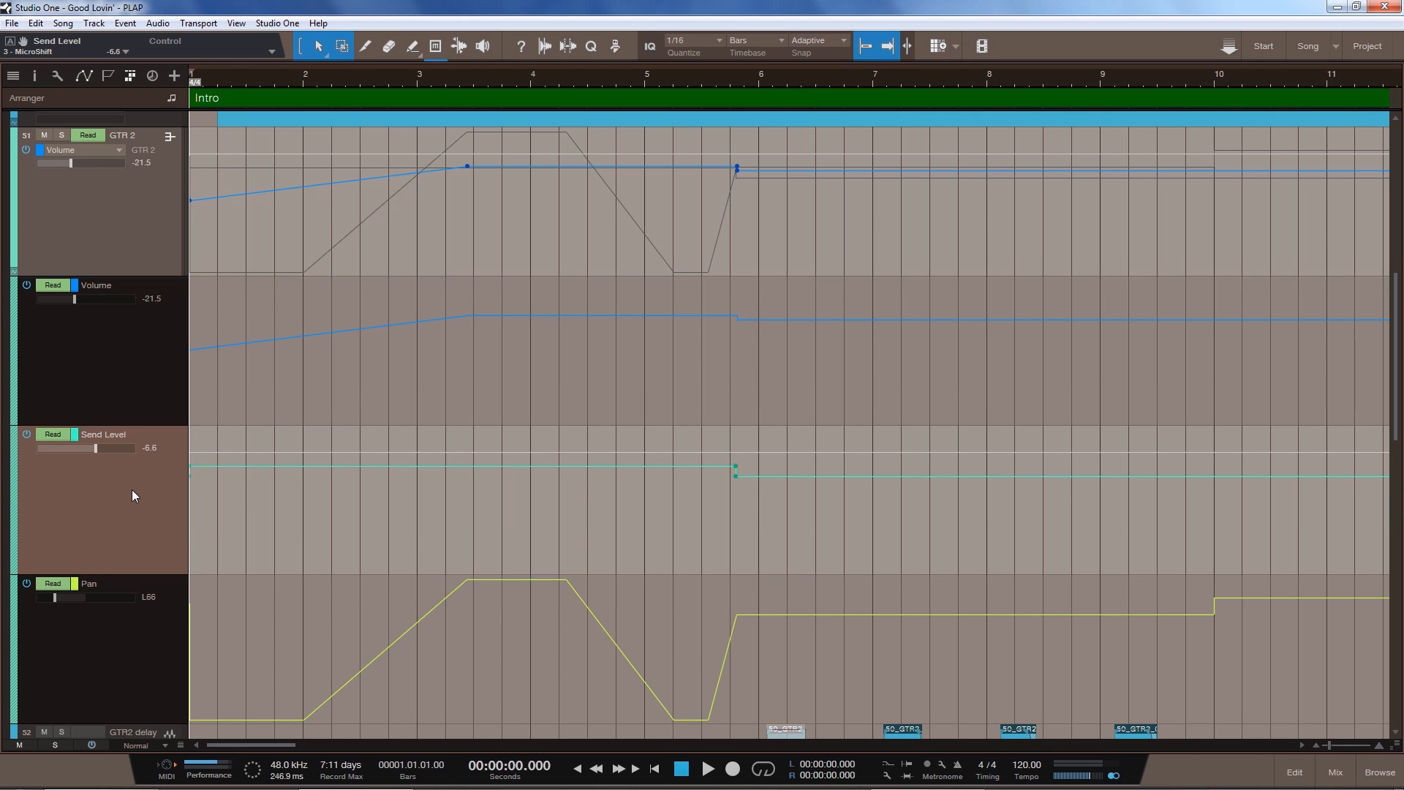
key(F3)
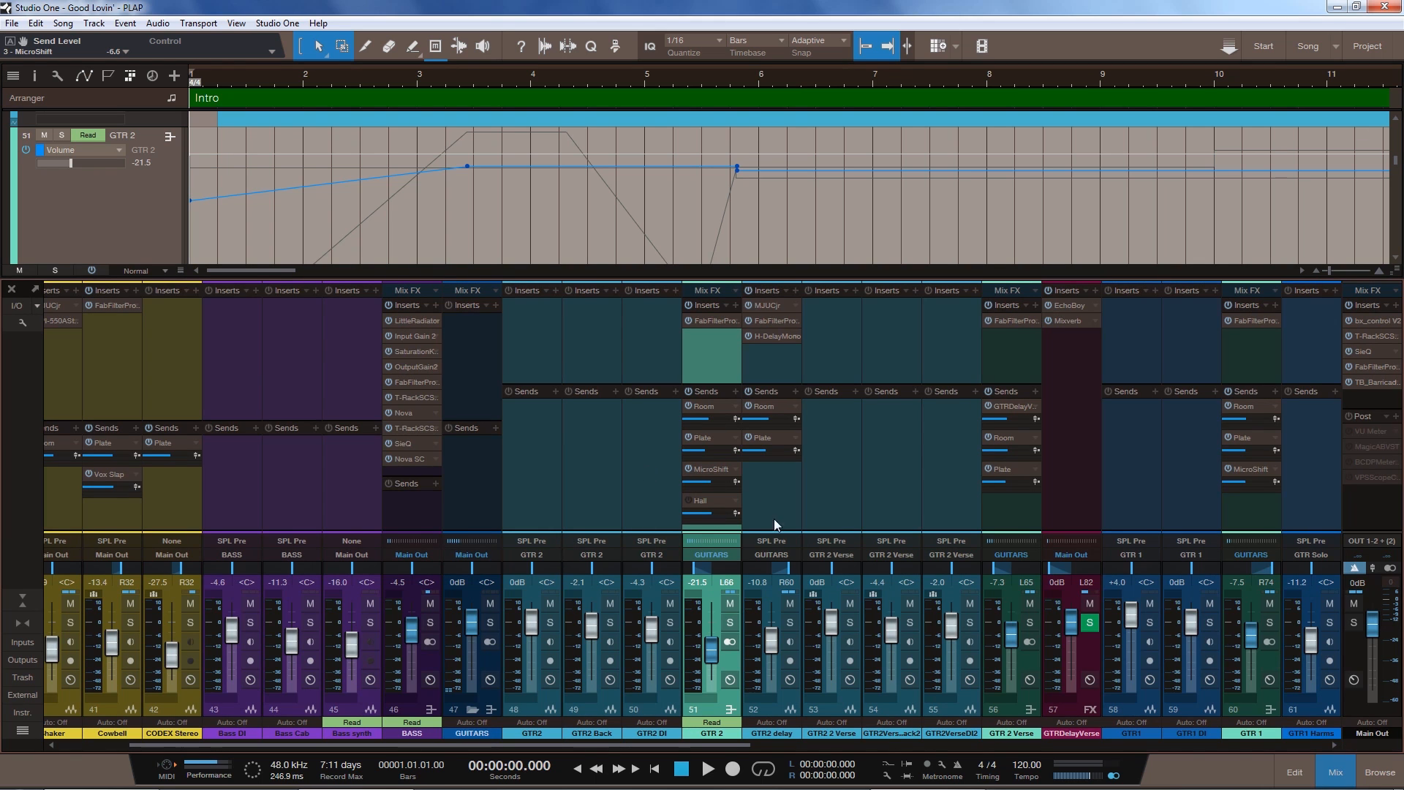
click(709, 471)
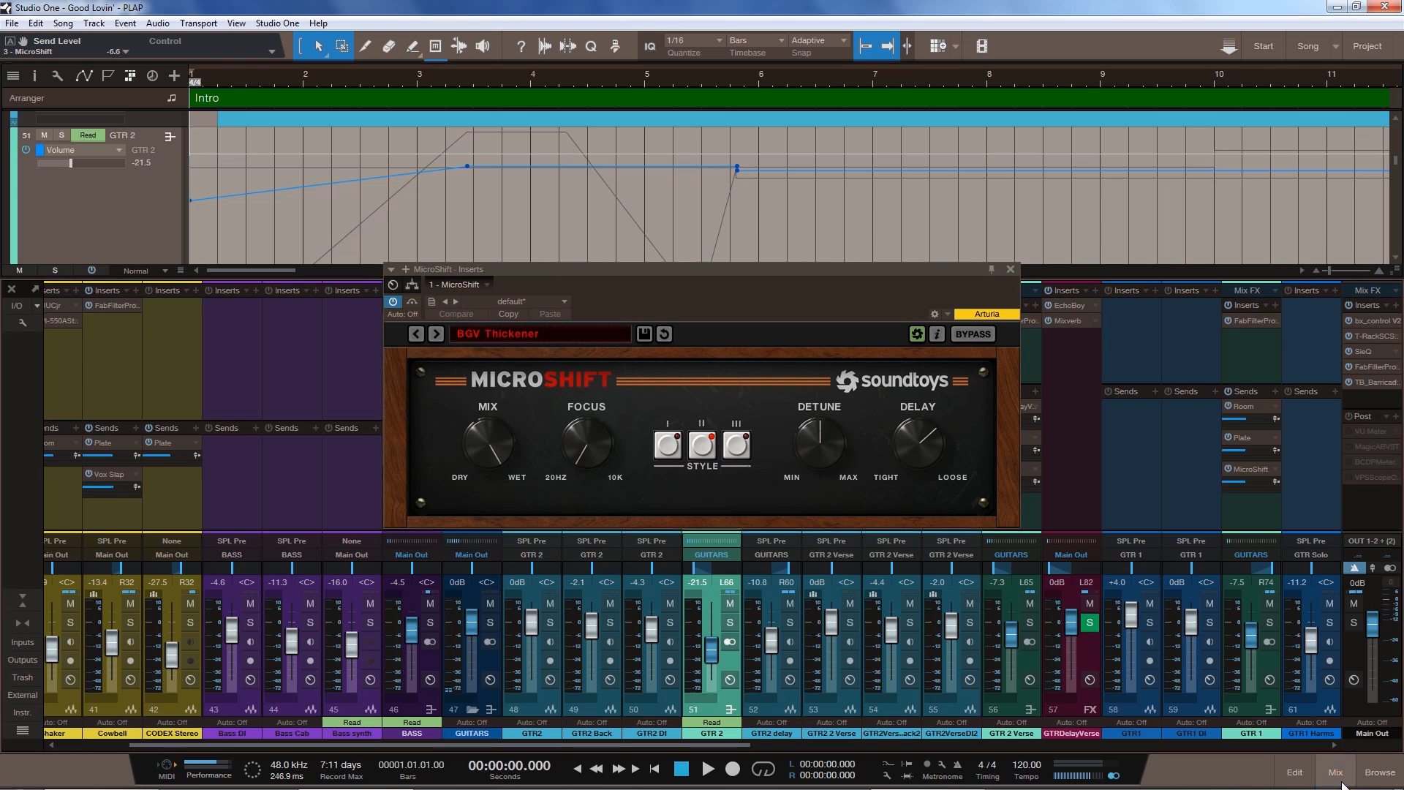
key(F3)
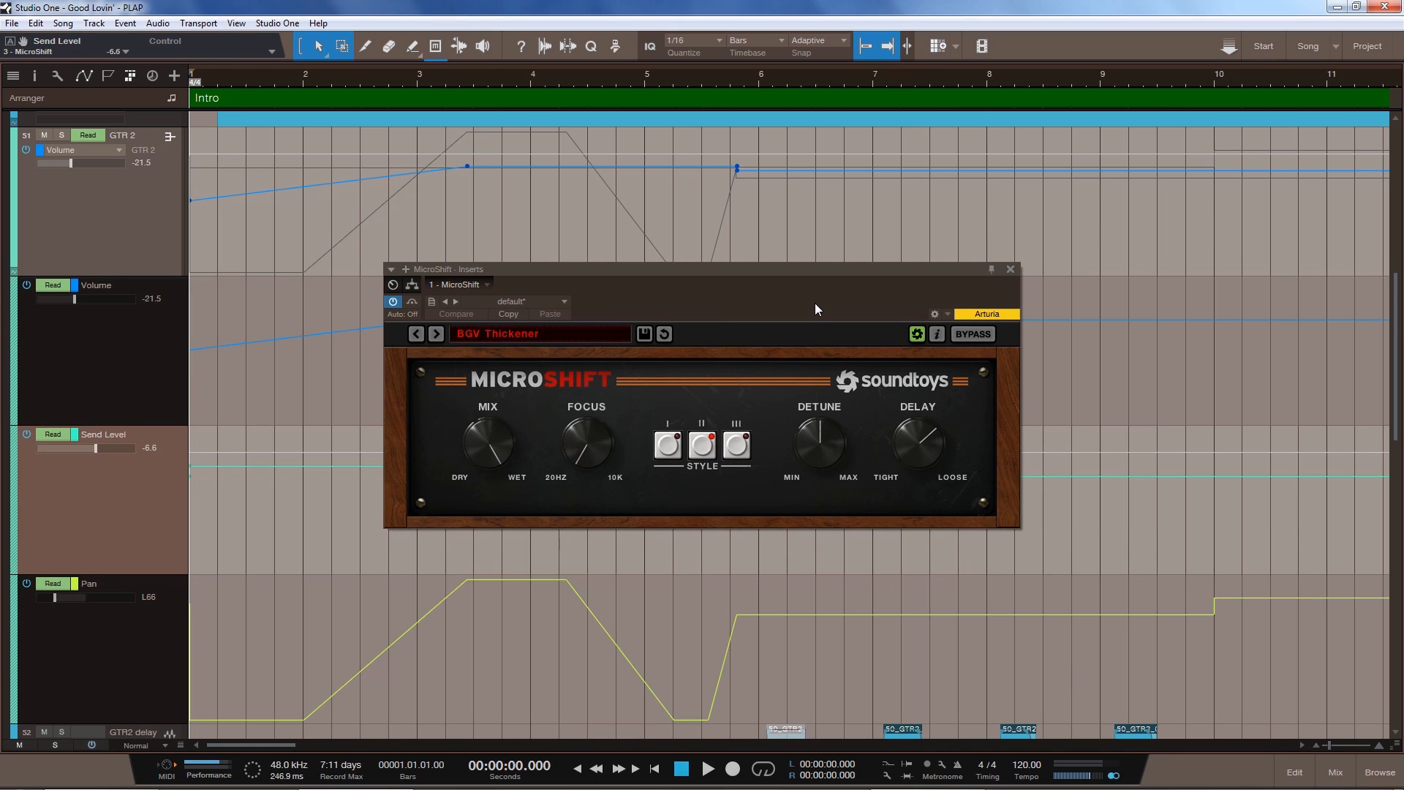
drag(815, 303, 1004, 200)
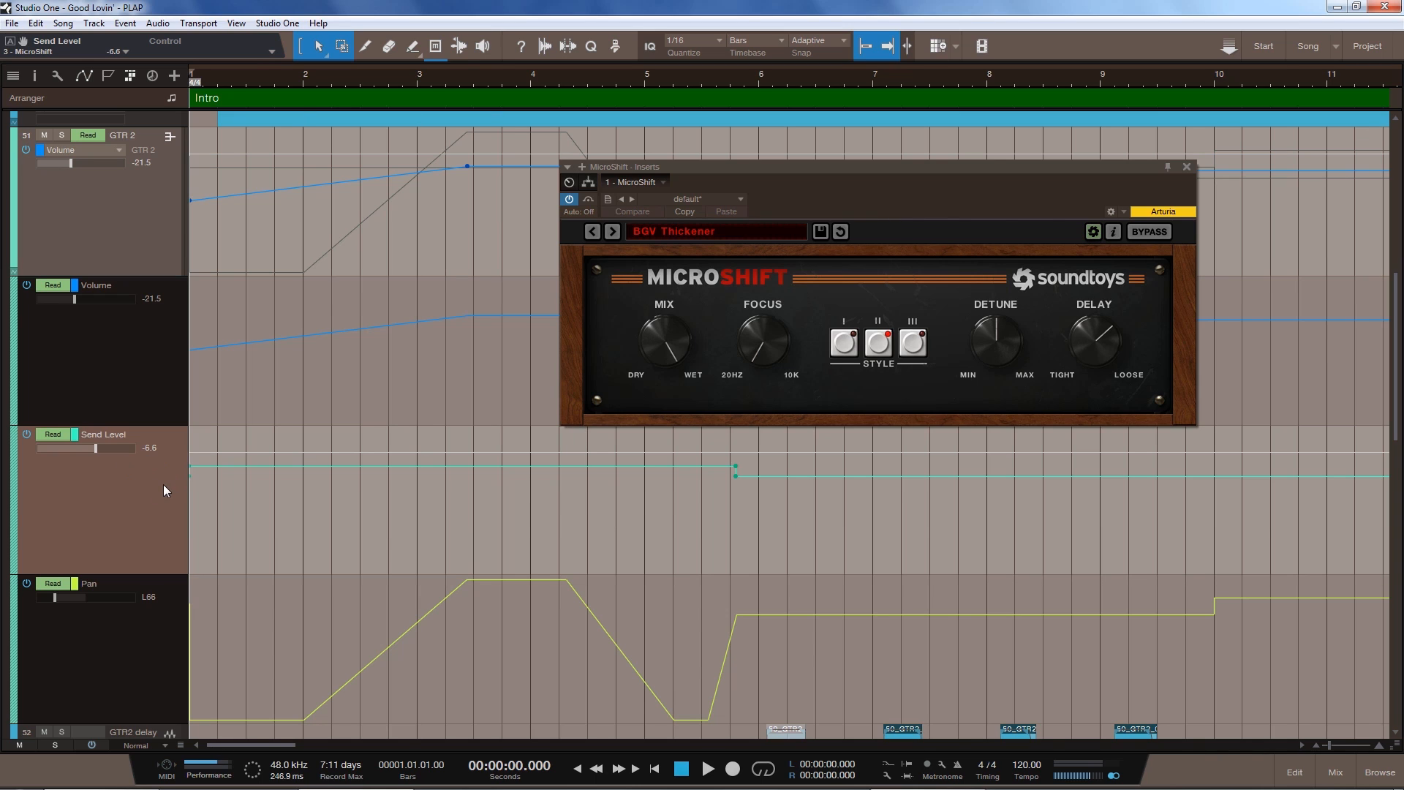
Play the intro to audition the MicroShift send level automation, and close the plug-in window after stopping
key(space)
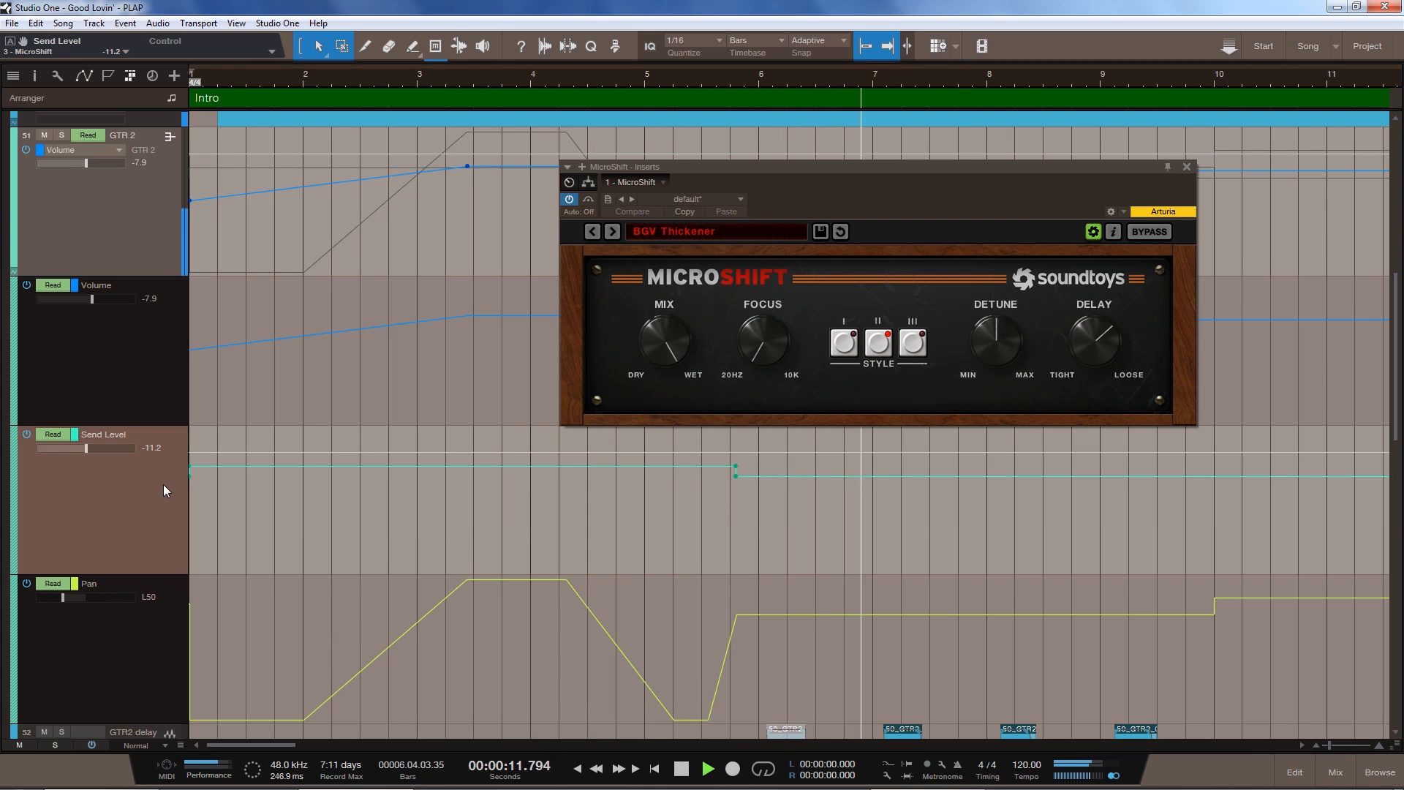
key(space)
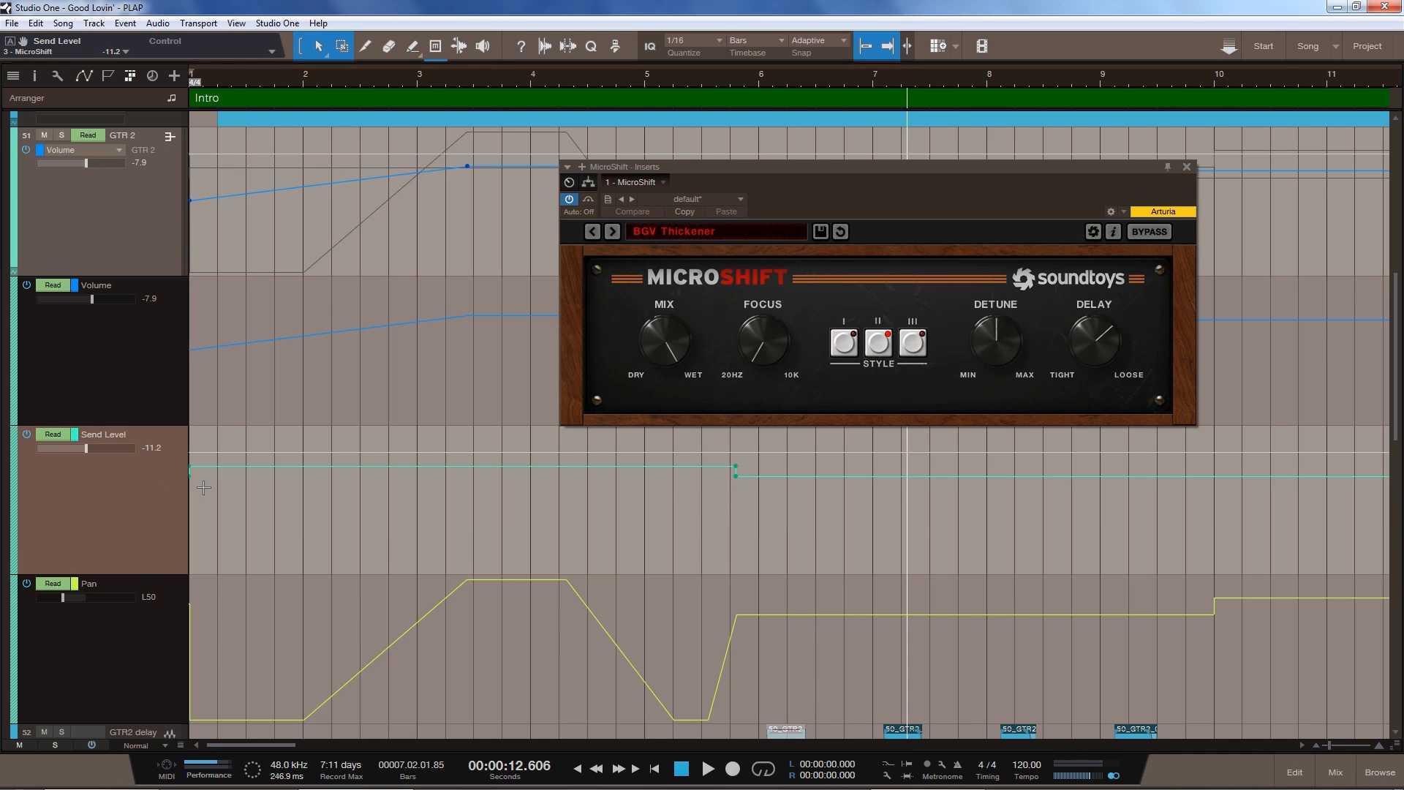
click(1186, 167)
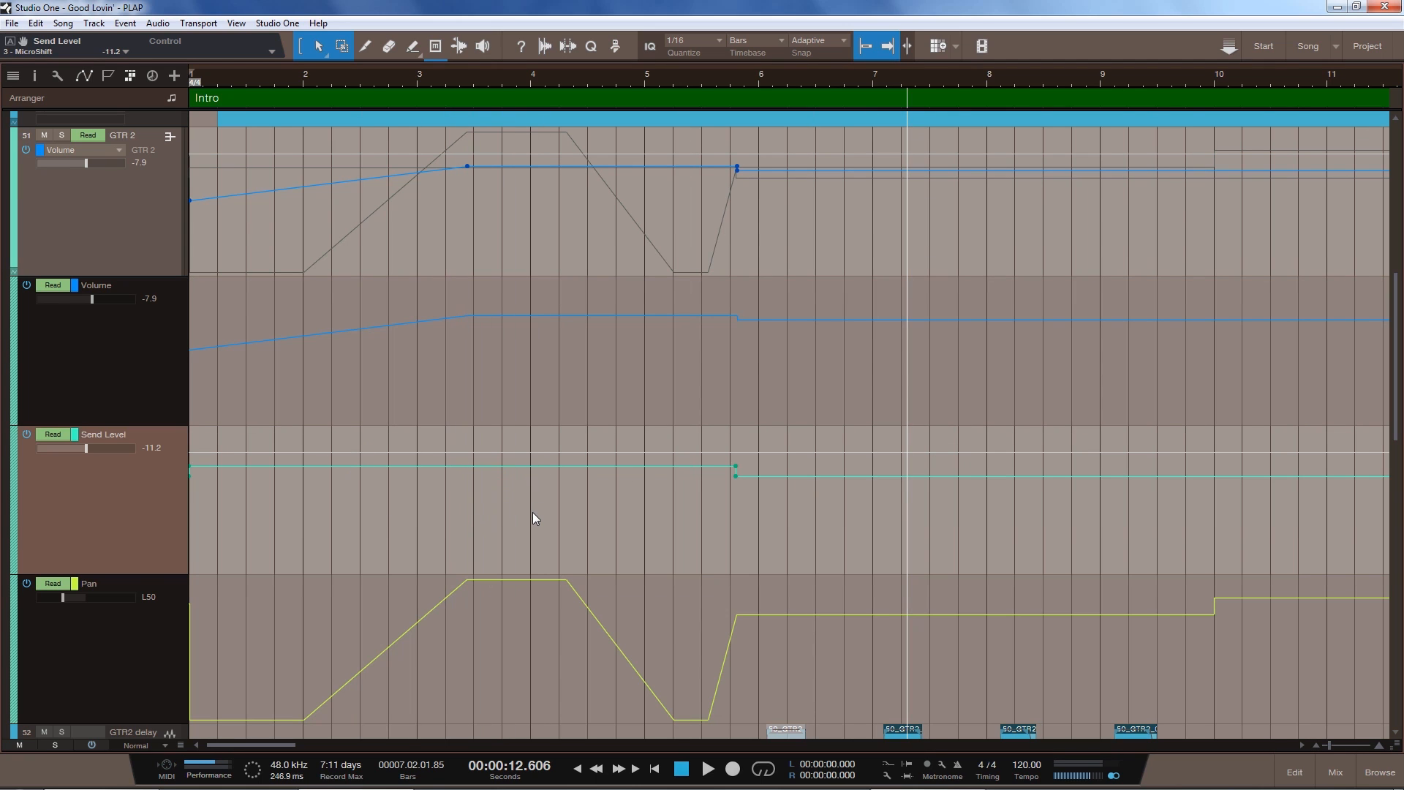
Return to the song start, select the GTR 2 Pan lane, and play the intro to audition its pan automation
key(Home)
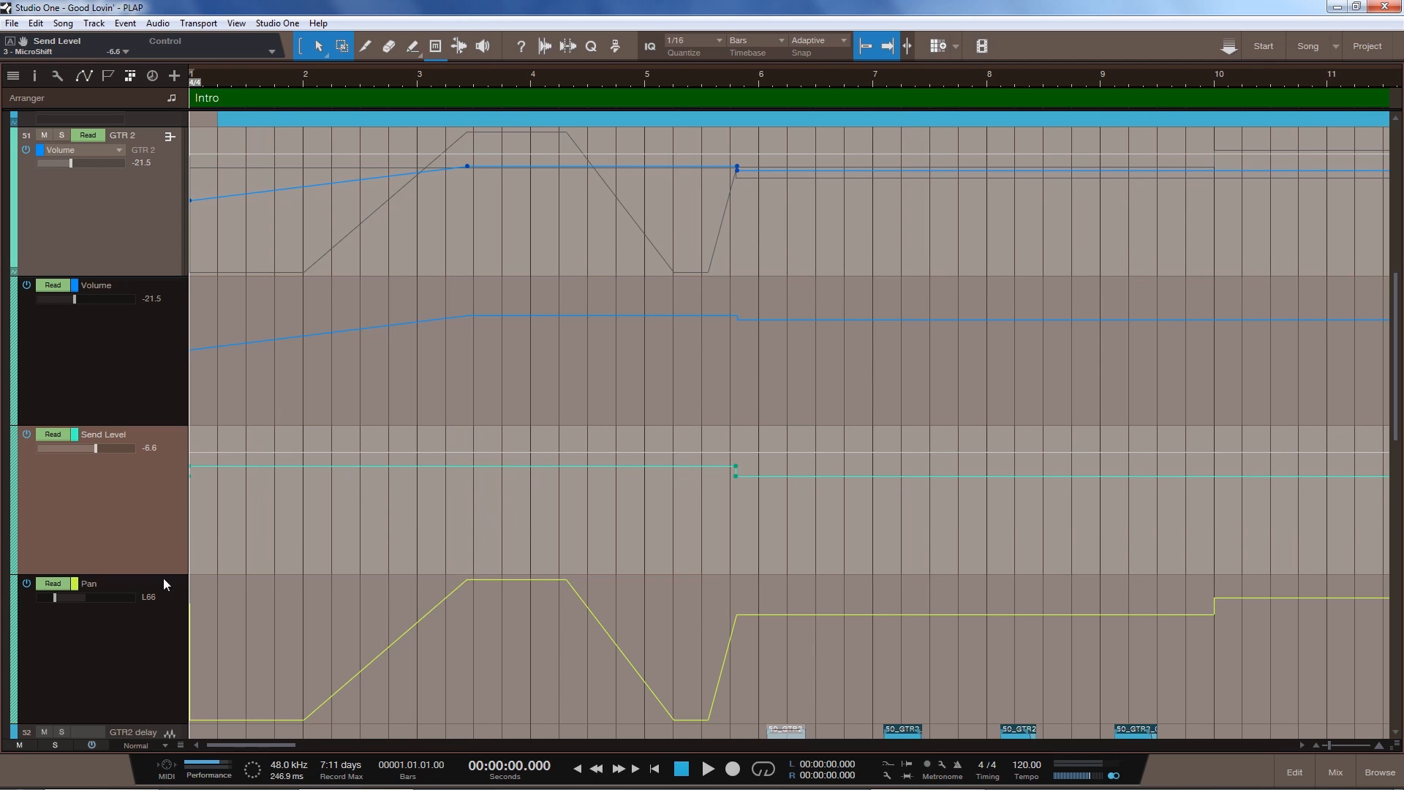
click(133, 664)
scroll(134, 516, down, 1)
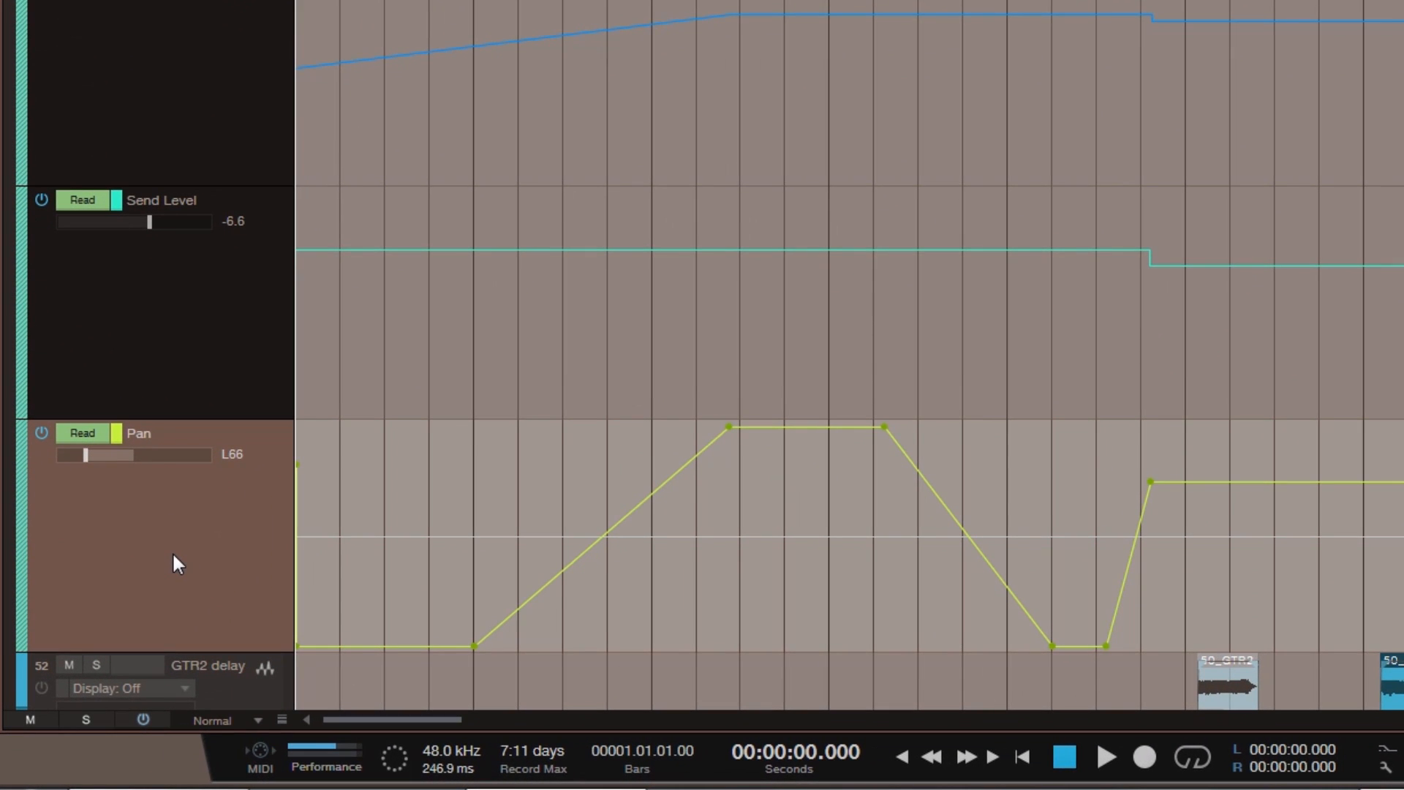
key(space)
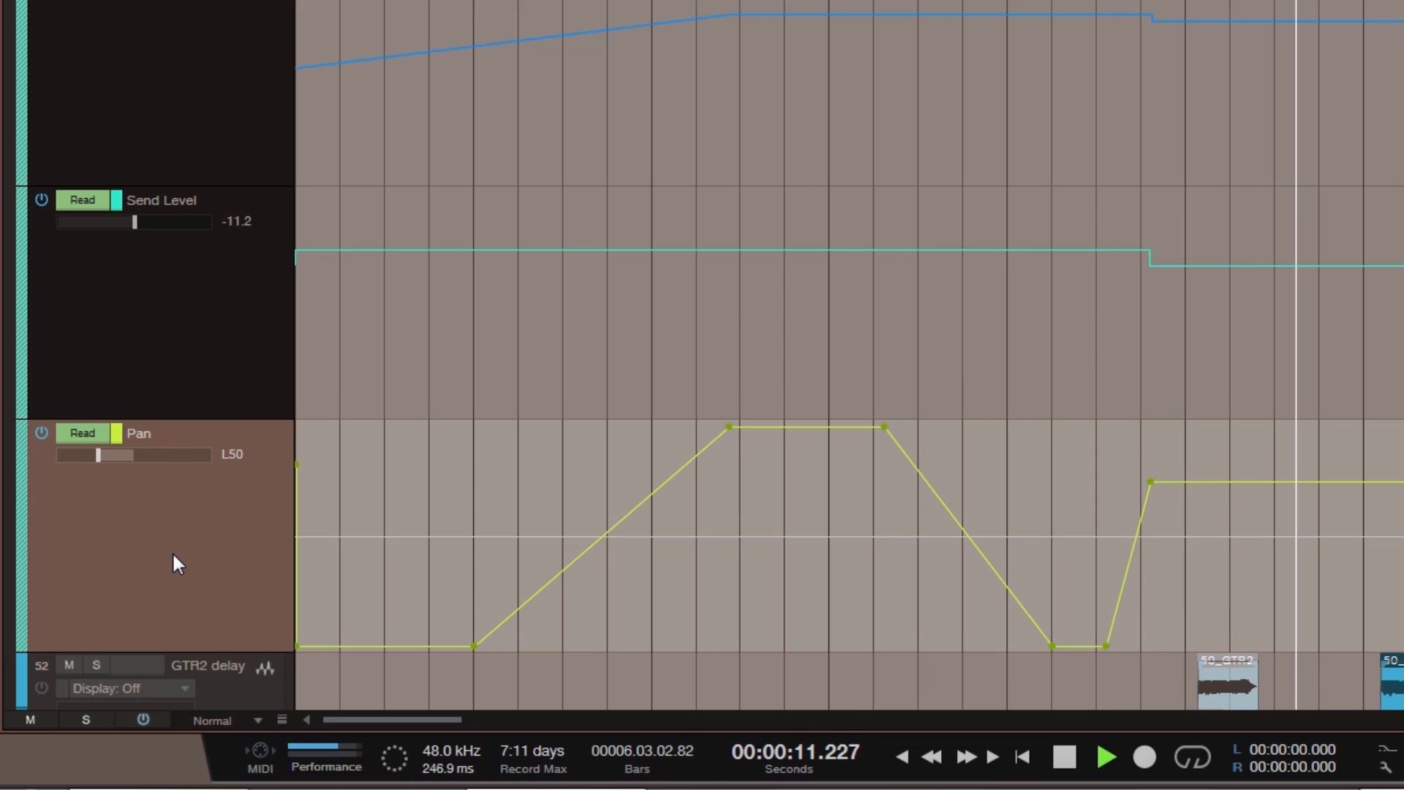
key(space)
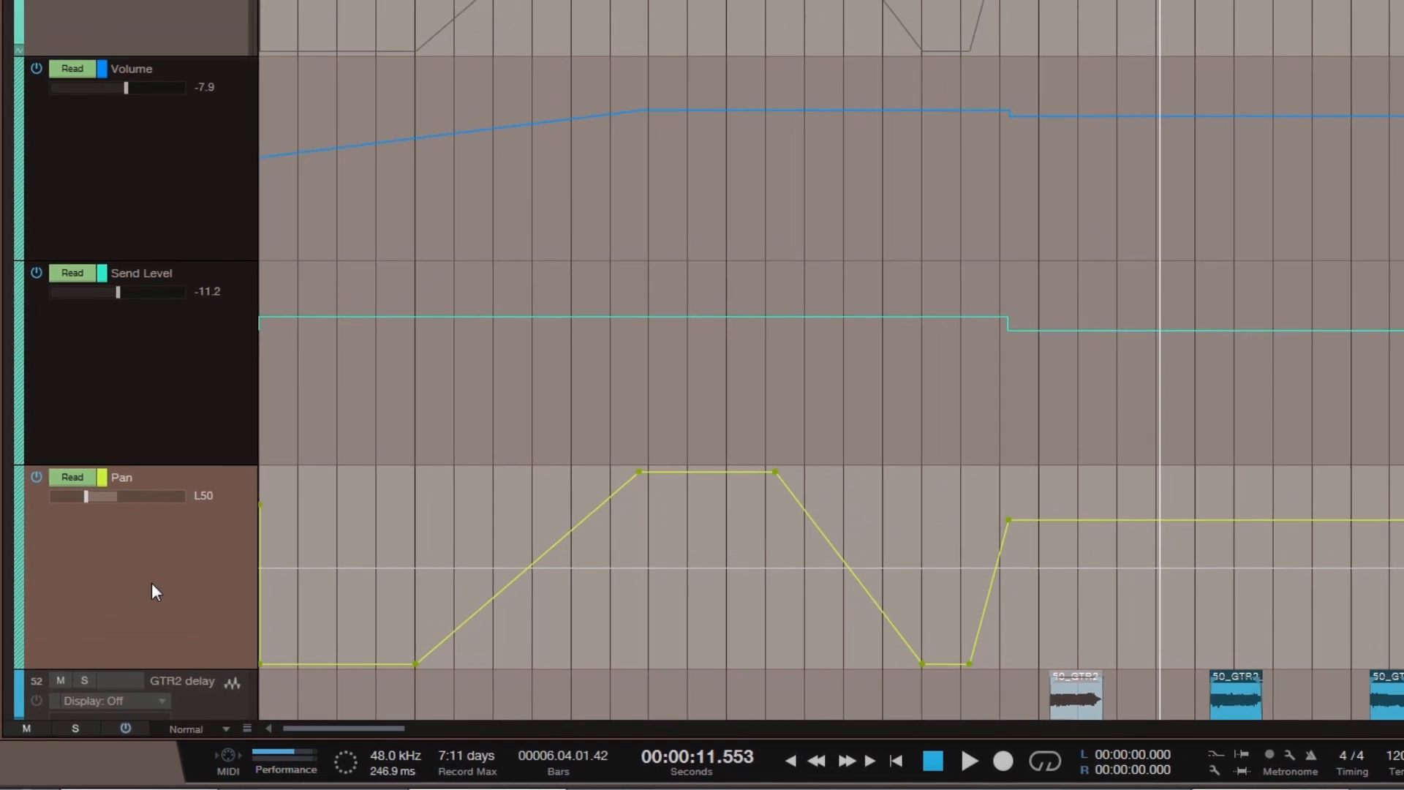
Resume playback past the pan change at bar 10, stop, and replay a short passage from bar 7
key(space)
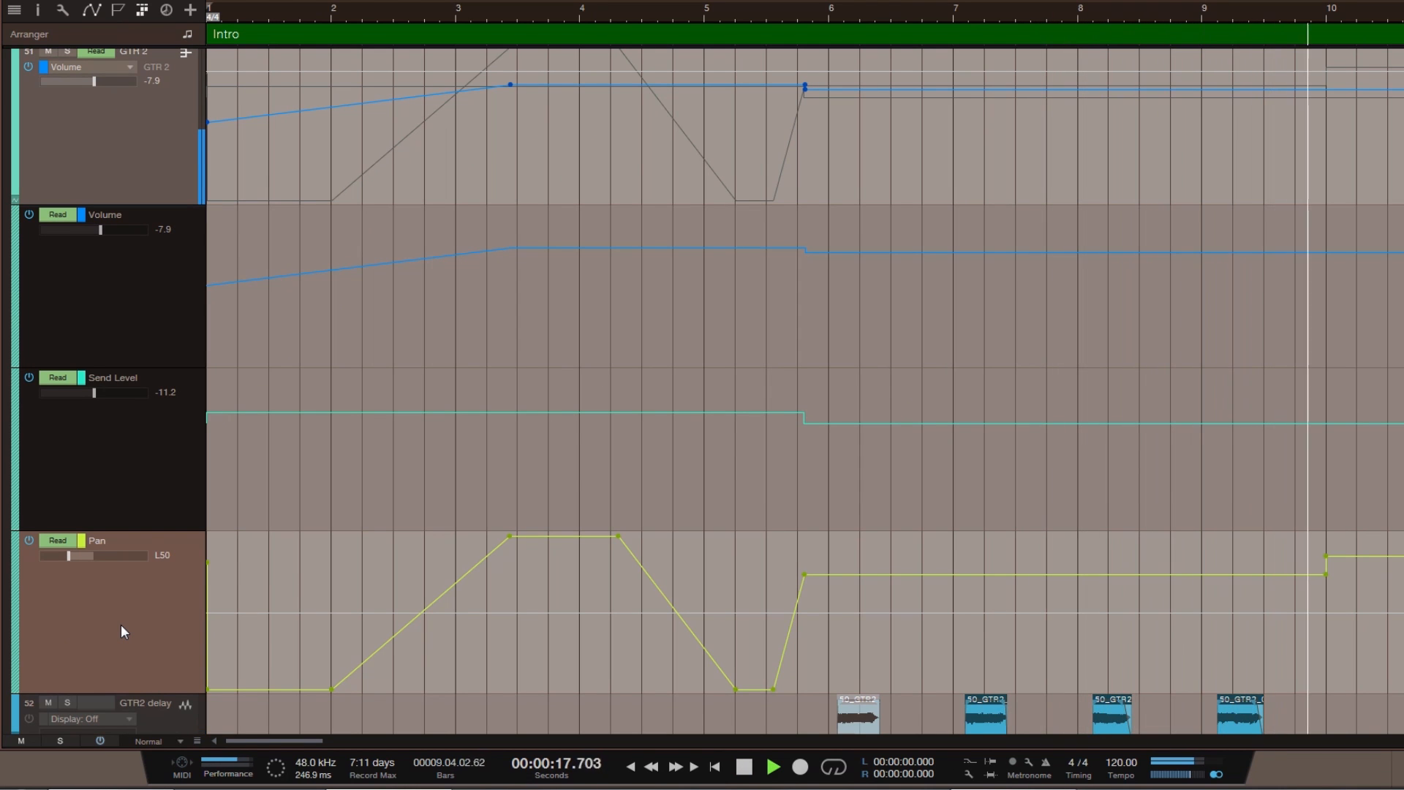
key(space)
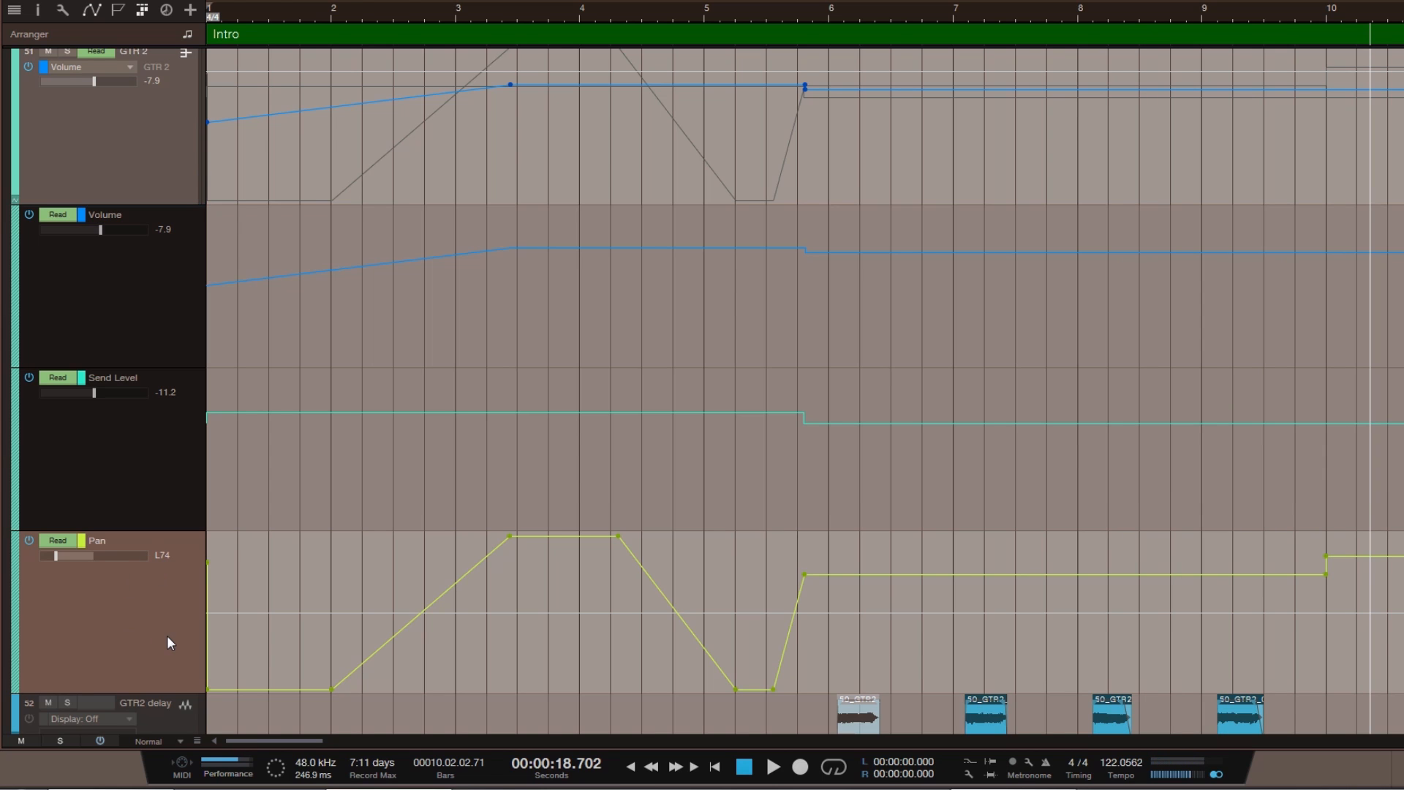
key(KP_0)
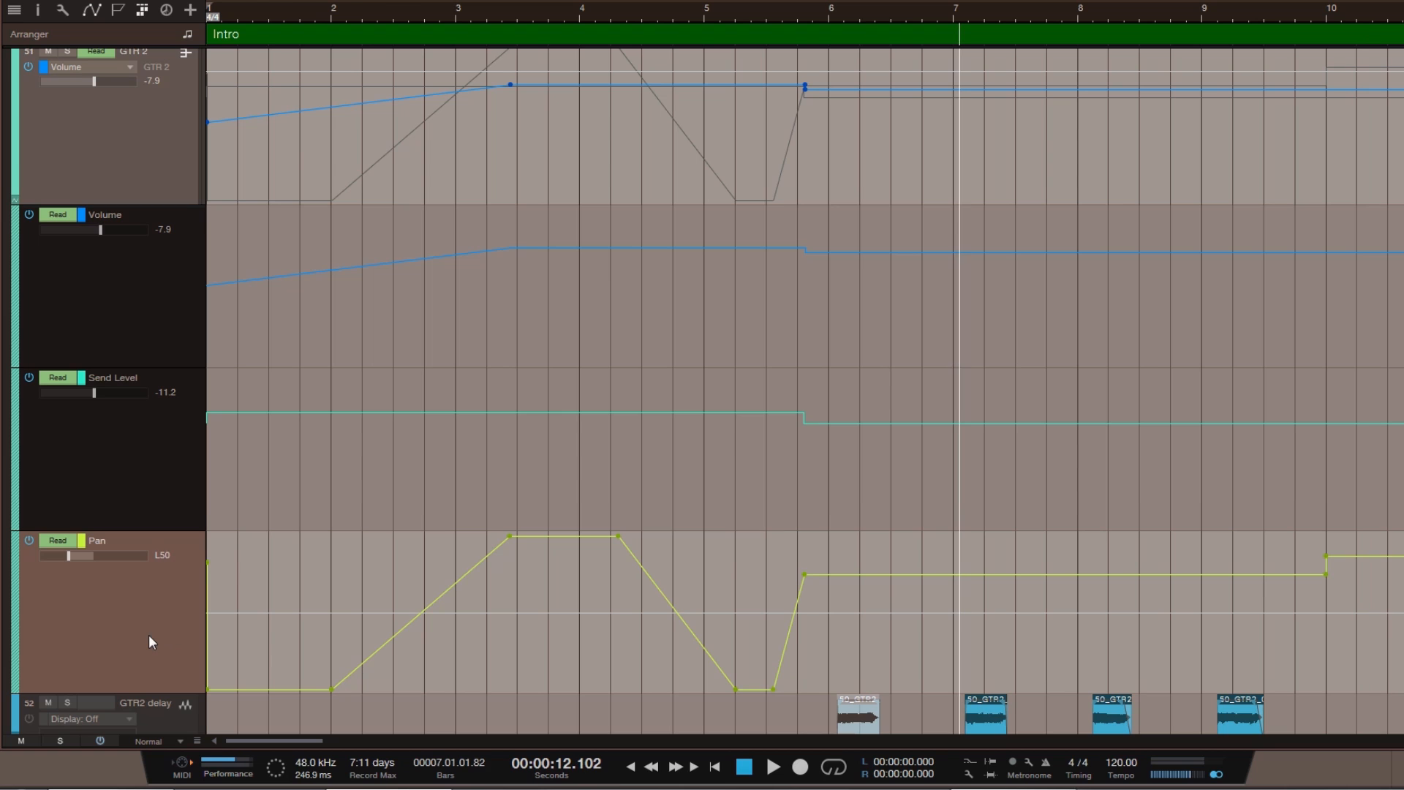
key(space)
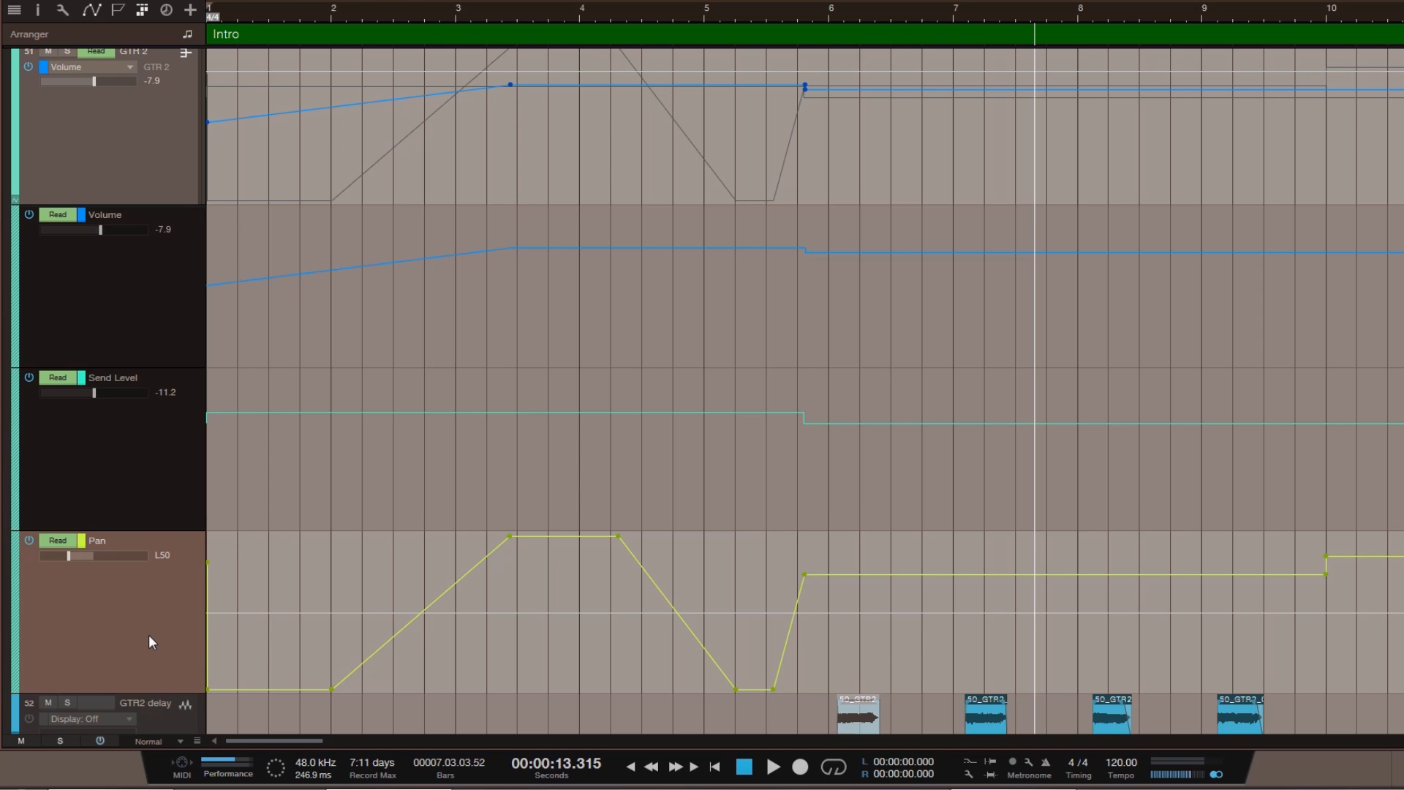
Rewind and play the intro past the pan change at bar 10 to audition the GTR 2 pan automation
key(KP_Subtract)
key(space)
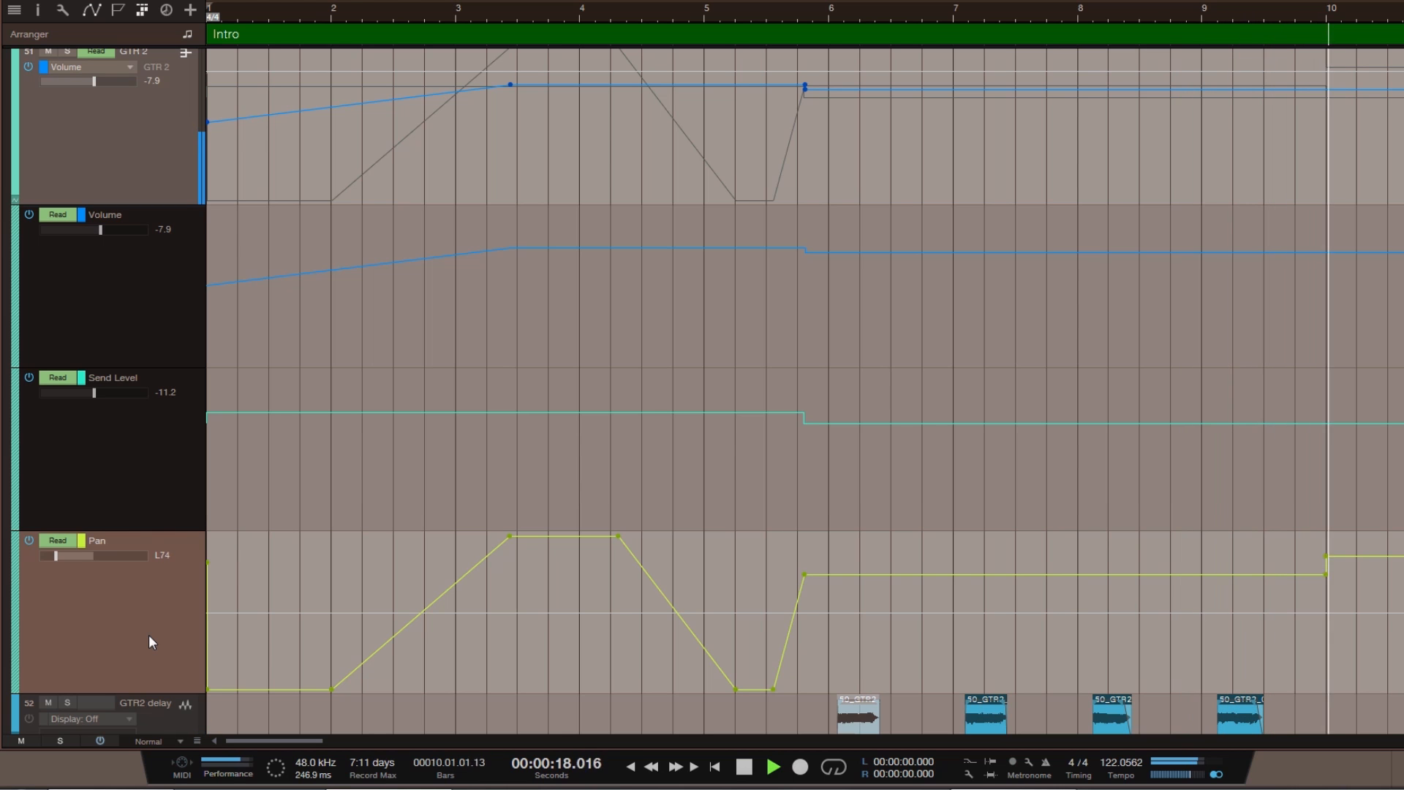
key(space)
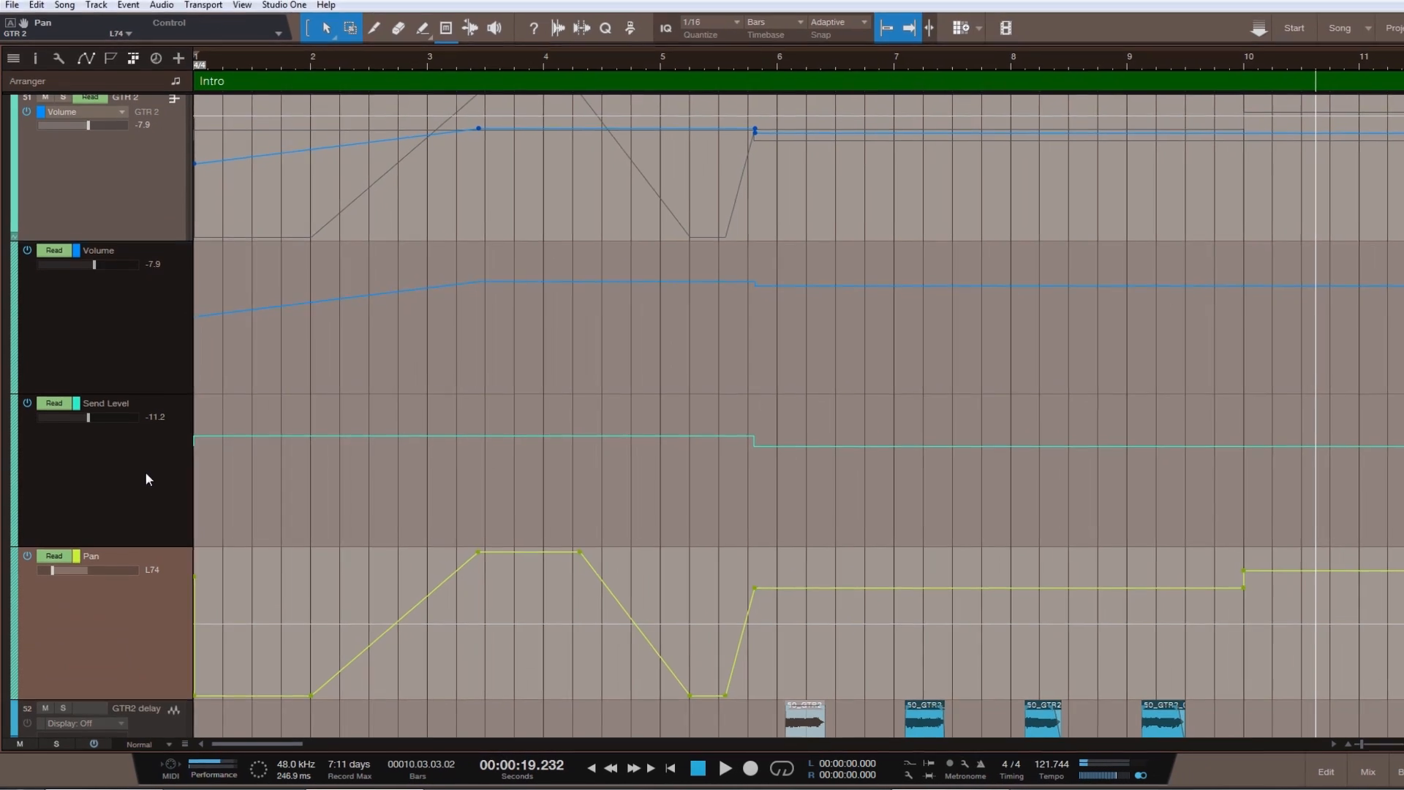
Reset the track height to Normal and collapse the GTR 2 automation lanes, with the GTR2 delay track selected
click(155, 743)
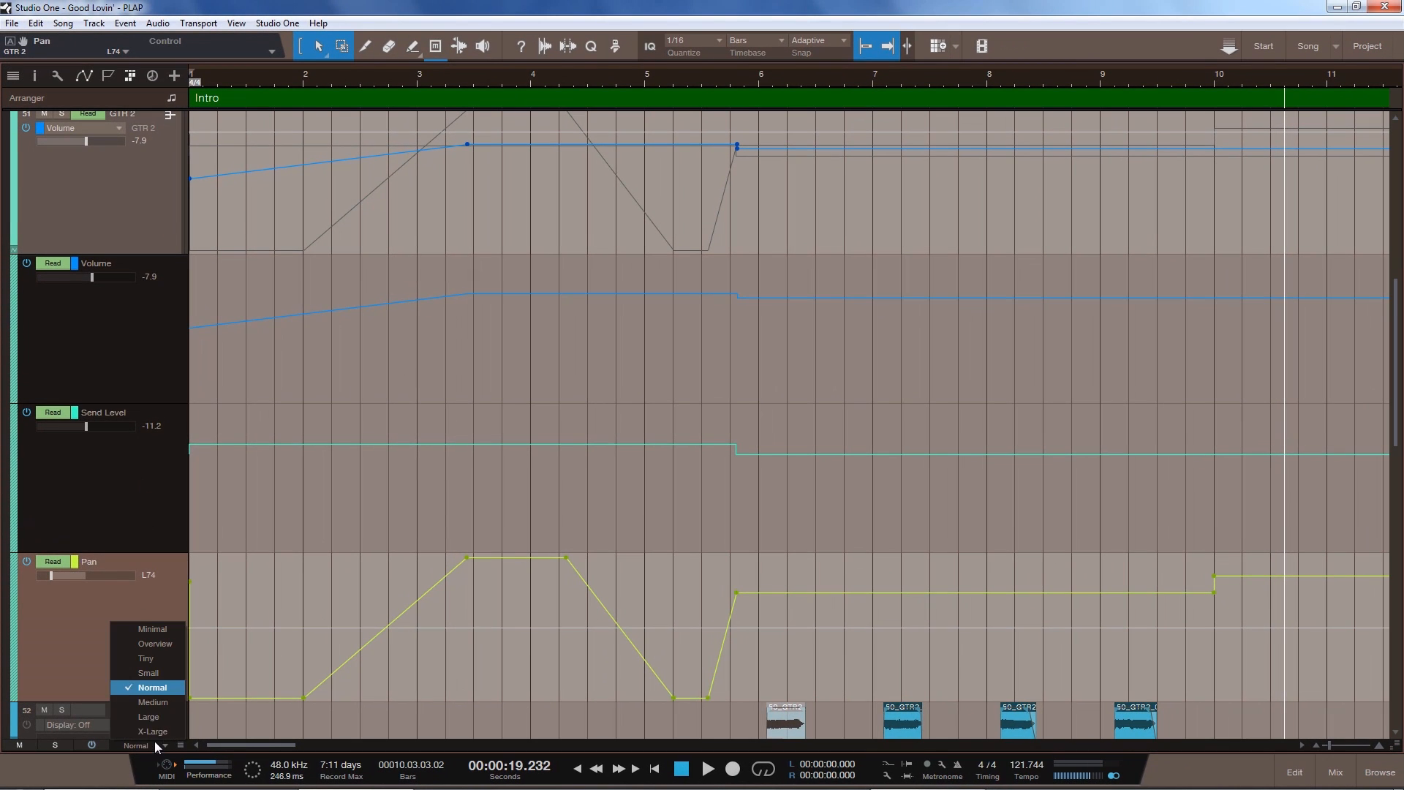
click(153, 700)
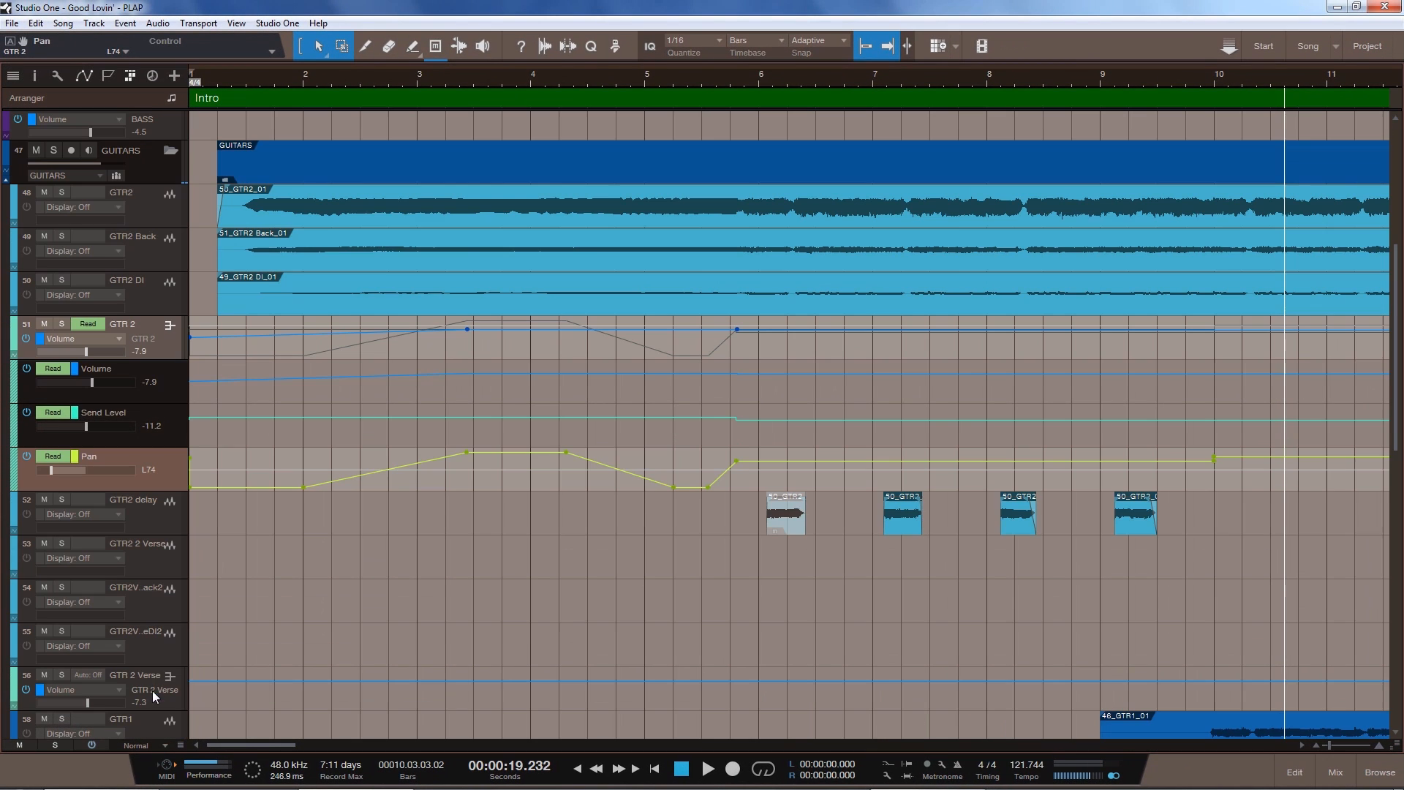
click(20, 365)
click(151, 385)
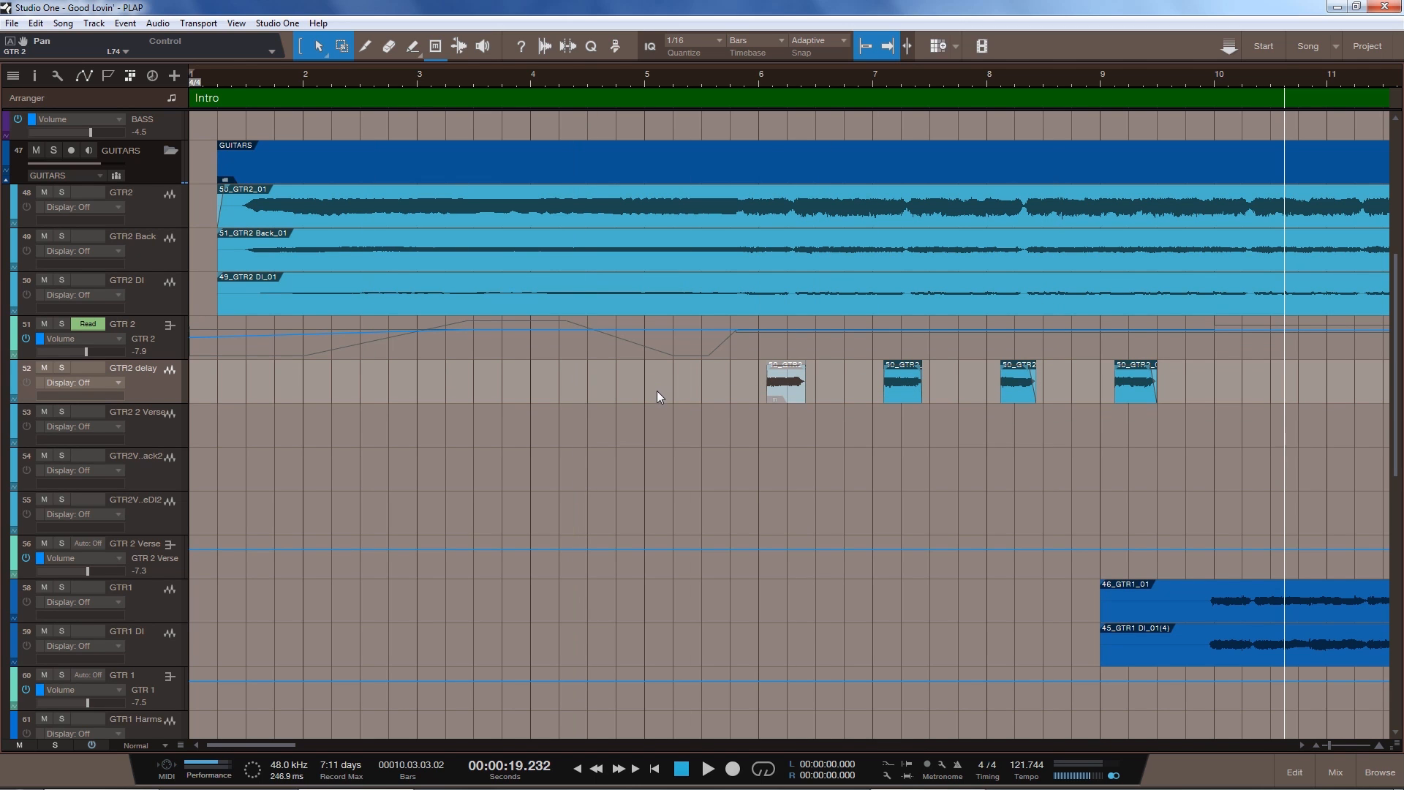
Play the GTR2 delay passage from bar 6 into bar 7, and rewind after stopping
click(766, 139)
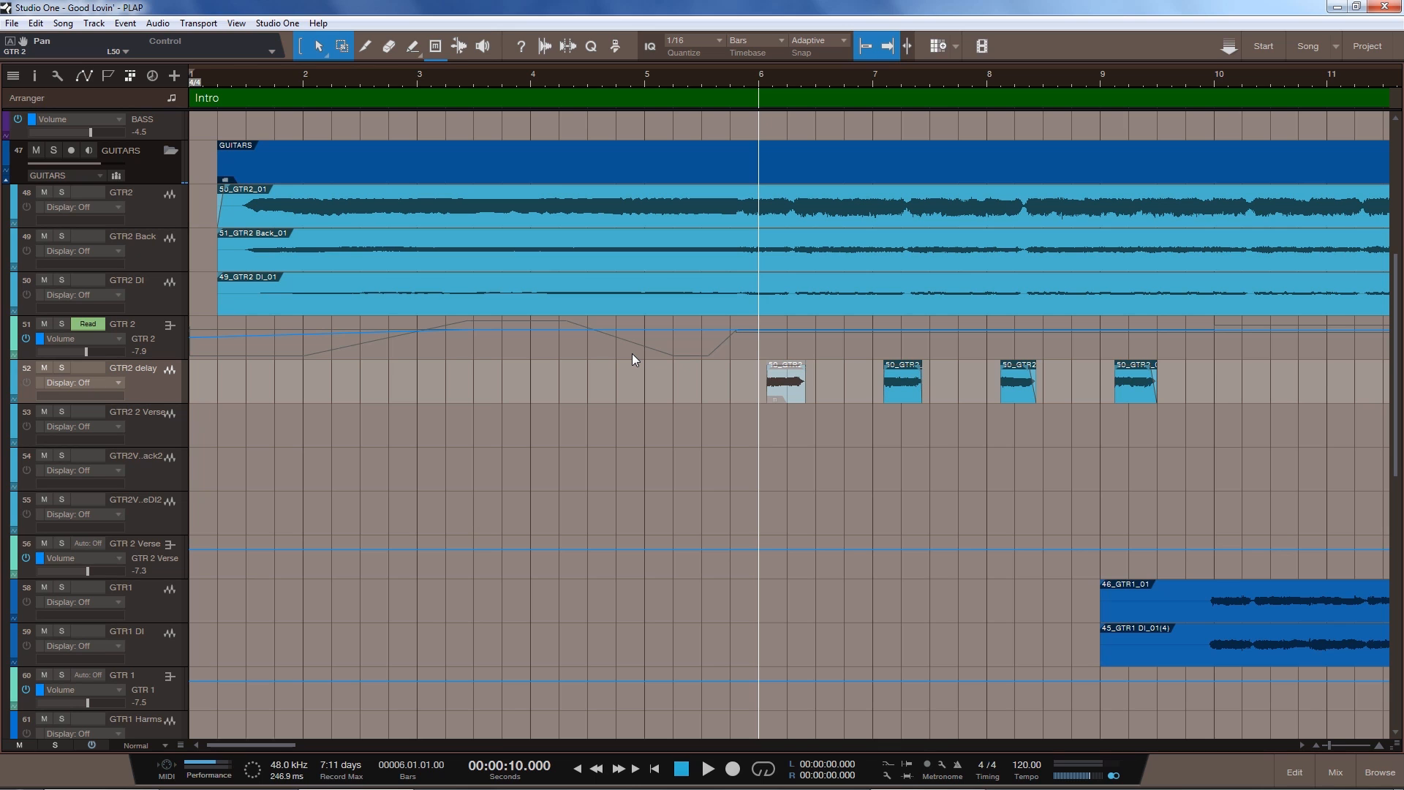
key(space)
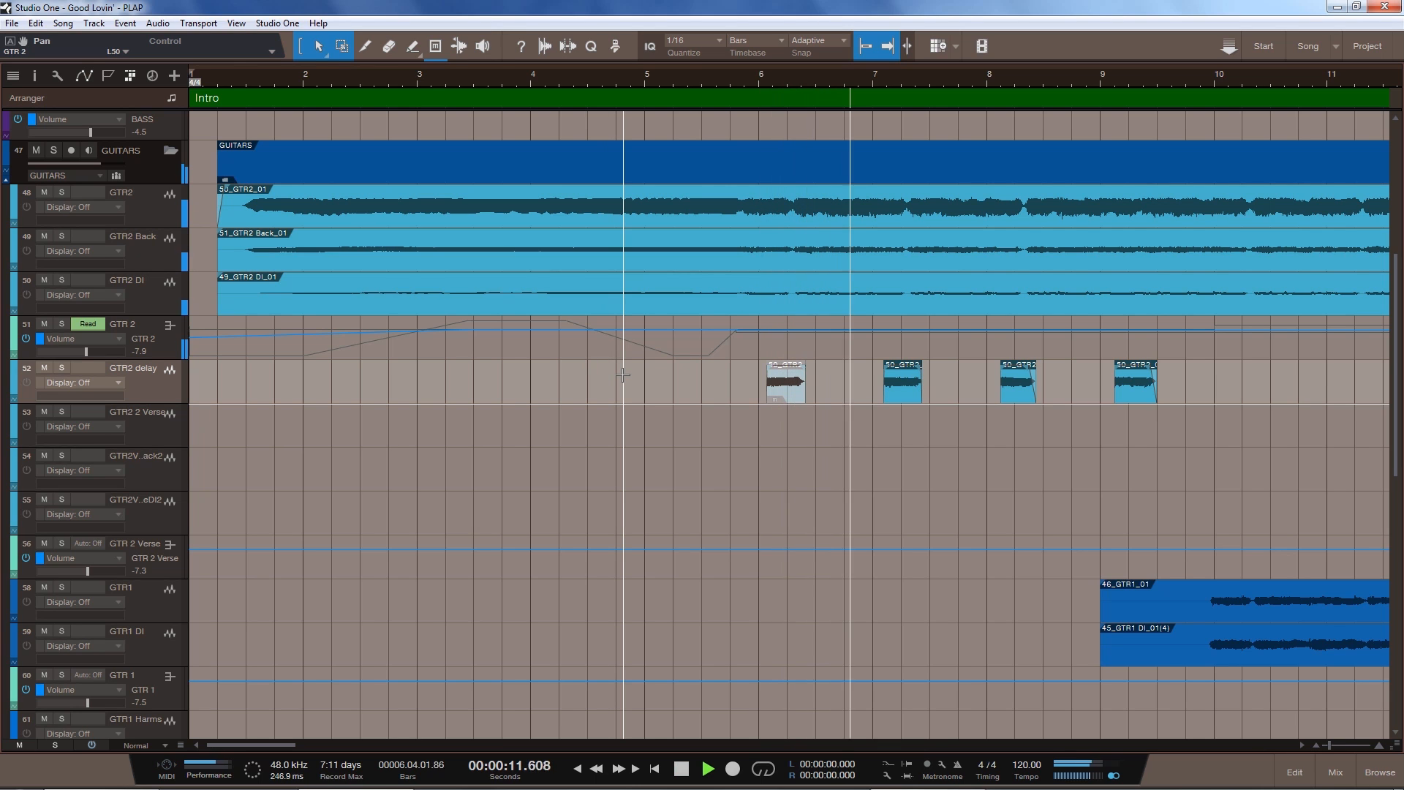
key(space)
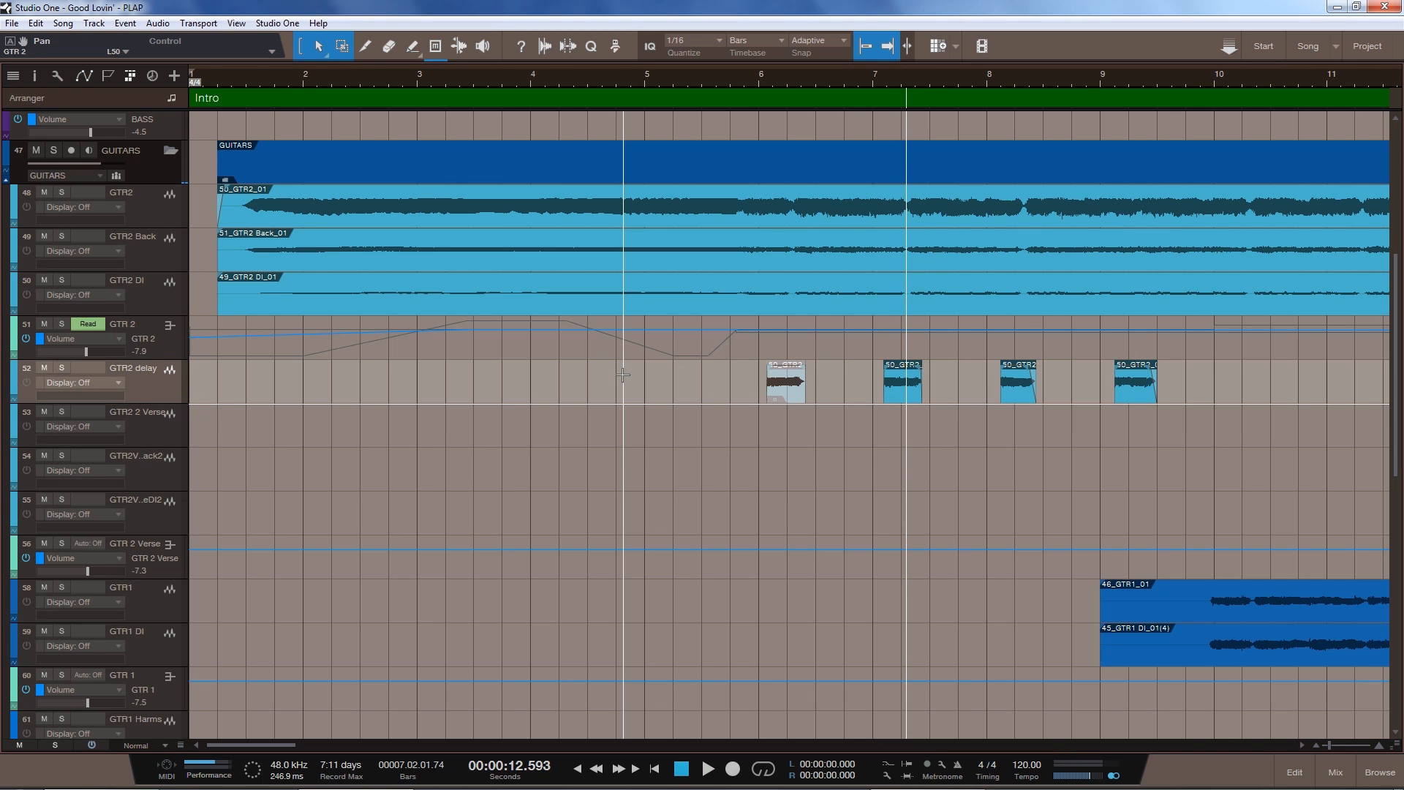
key(KP_Subtract)
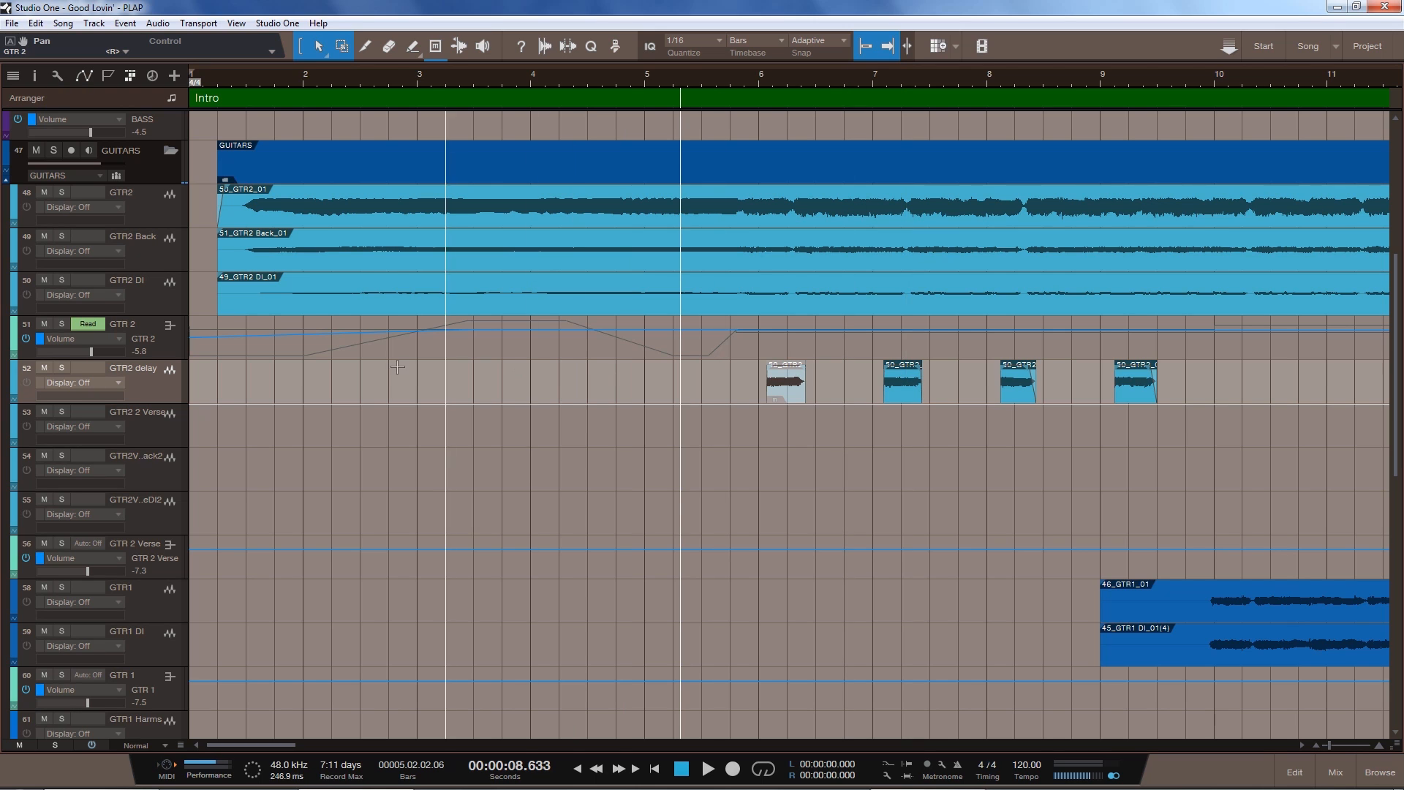
Select the GTR2 delay track, set the track height to Large, and compare its clips with the GTR 2 tracks above
click(158, 348)
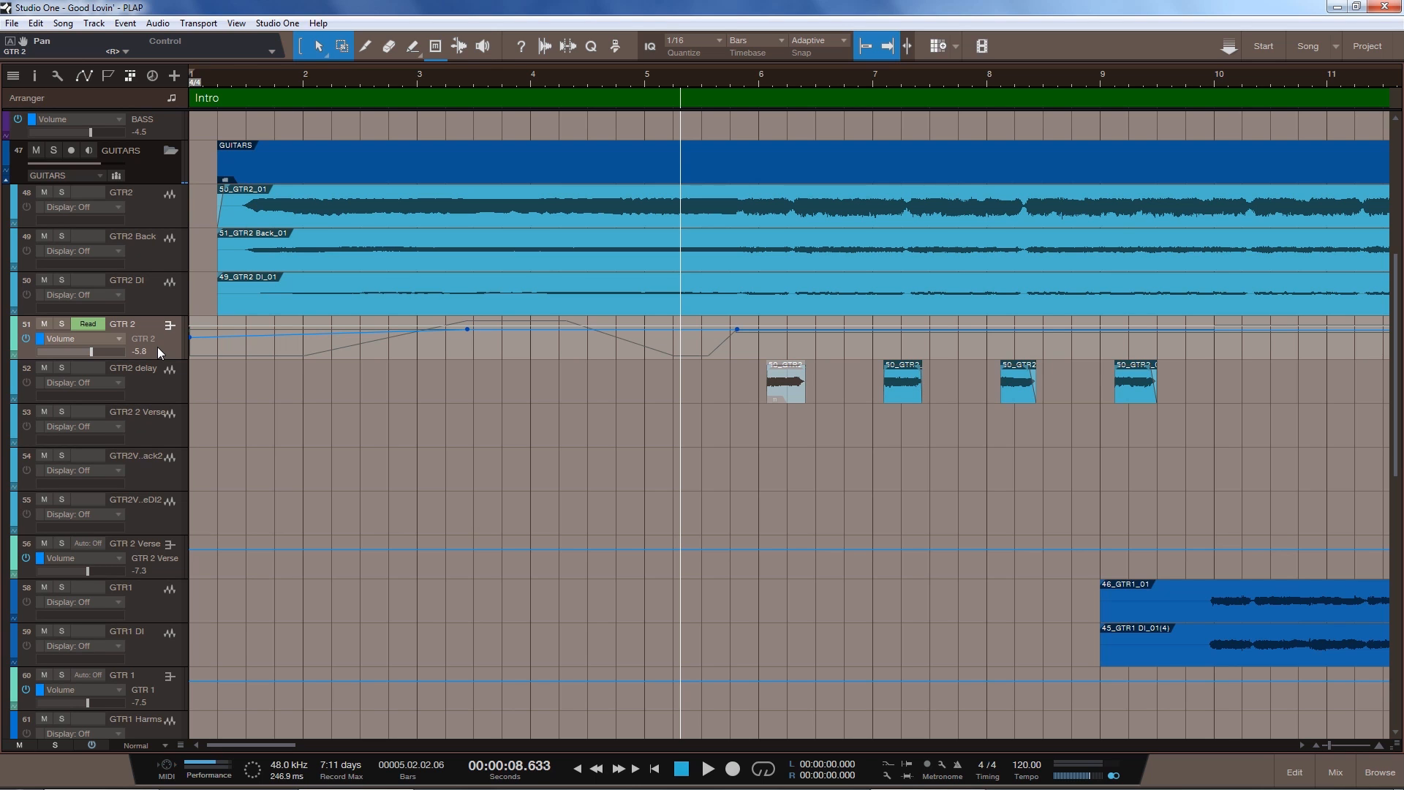
click(164, 388)
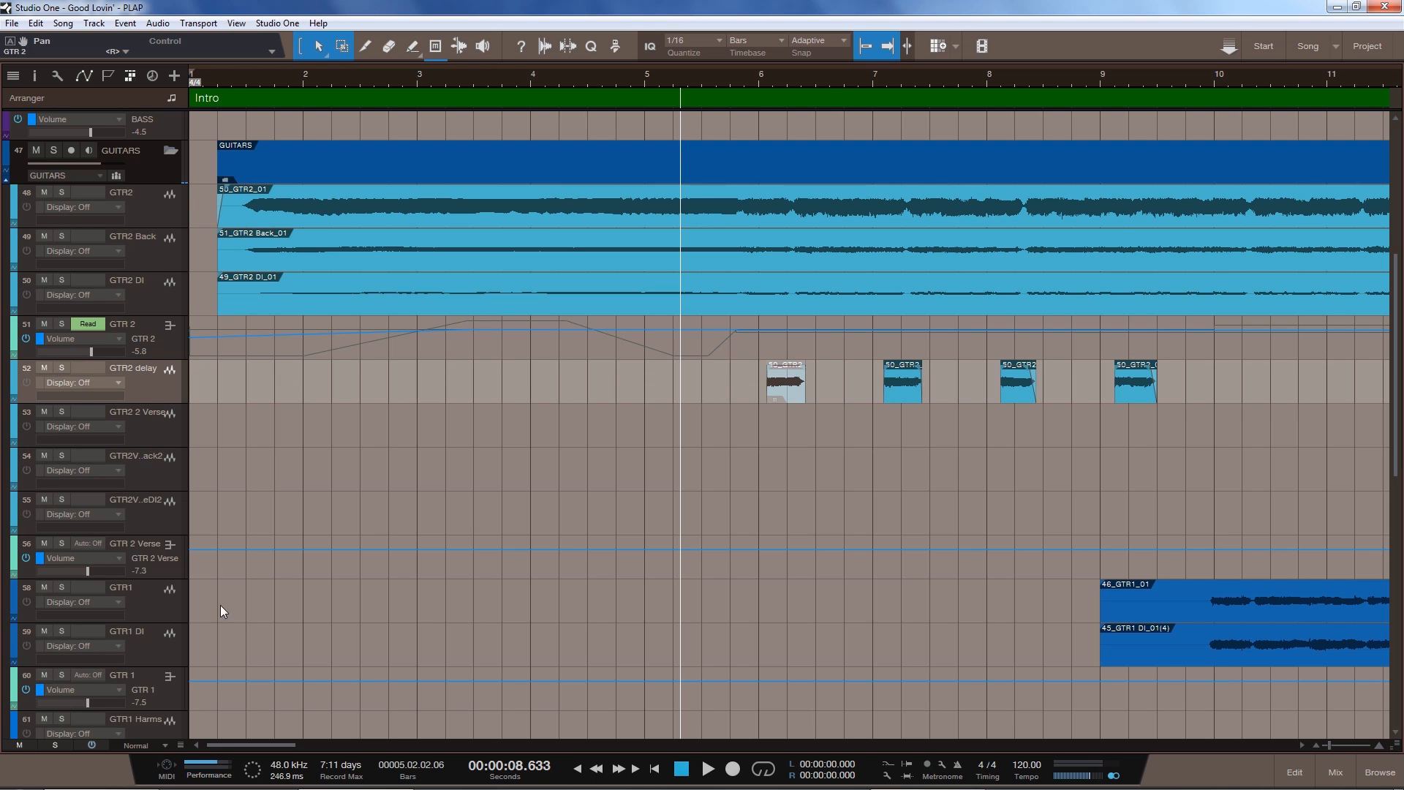
click(150, 742)
click(151, 718)
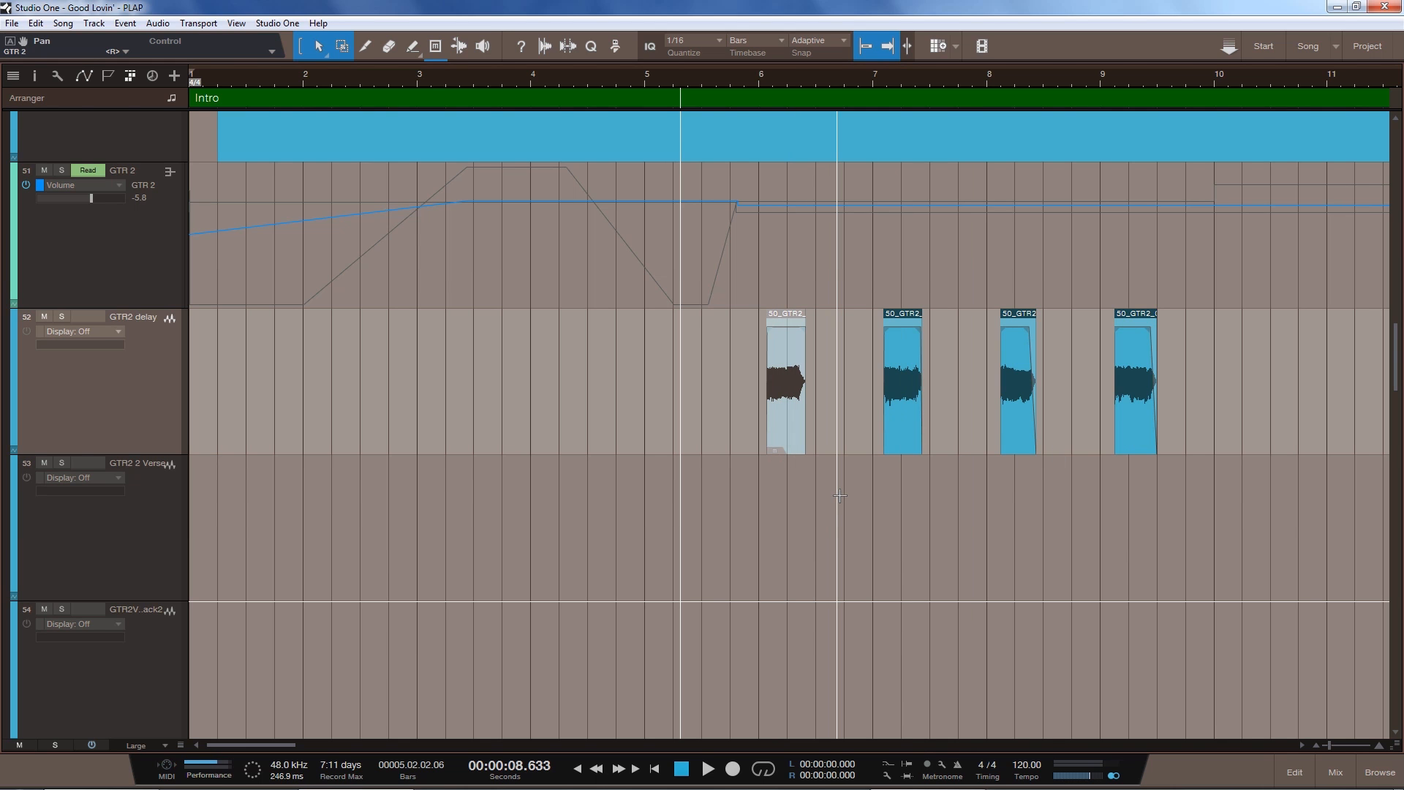
scroll(839, 496, up, 5)
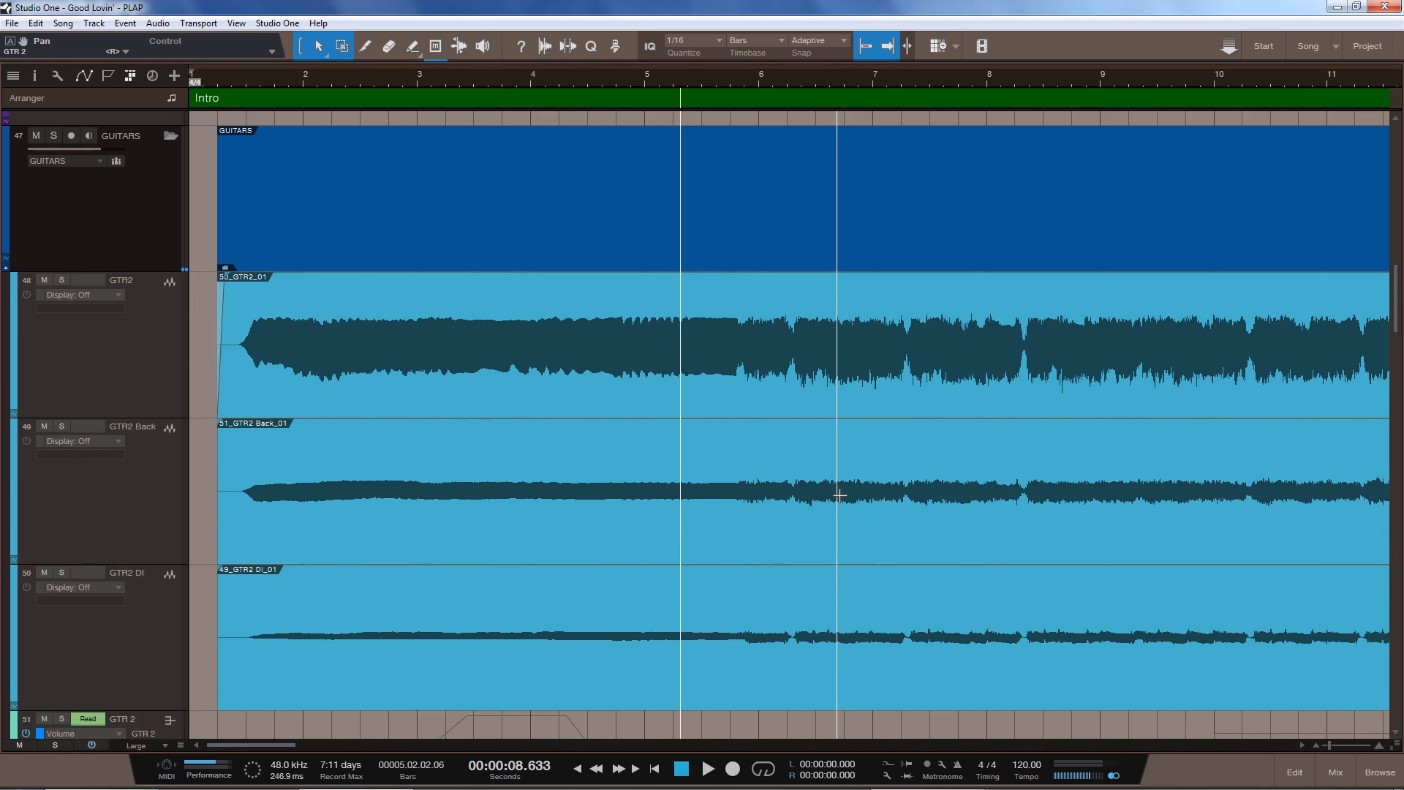
scroll(840, 496, down, 5)
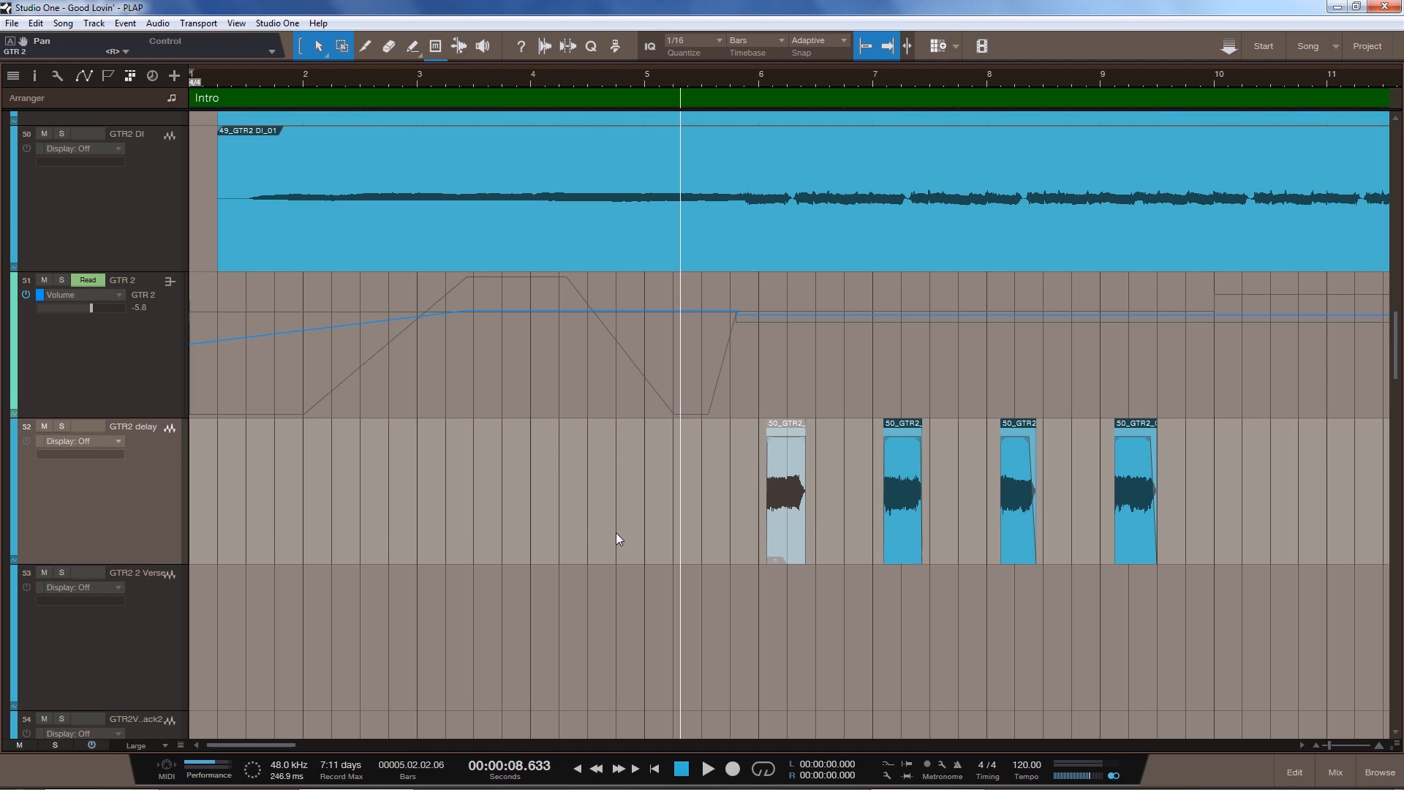
Rewind to bar 3 and play across the GTR2 delay clips in two passes to audition the delay throws
key(KP_Subtract)
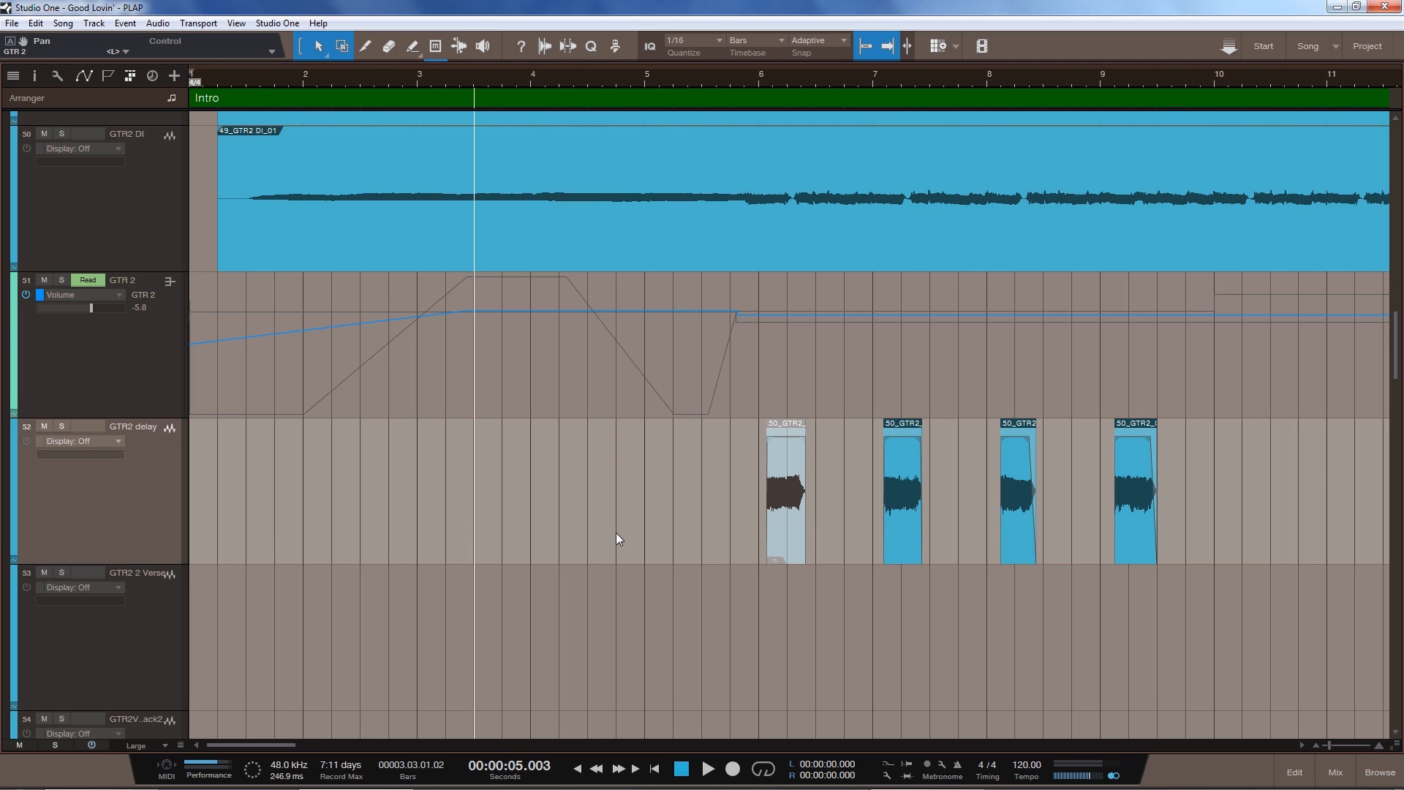
key(space)
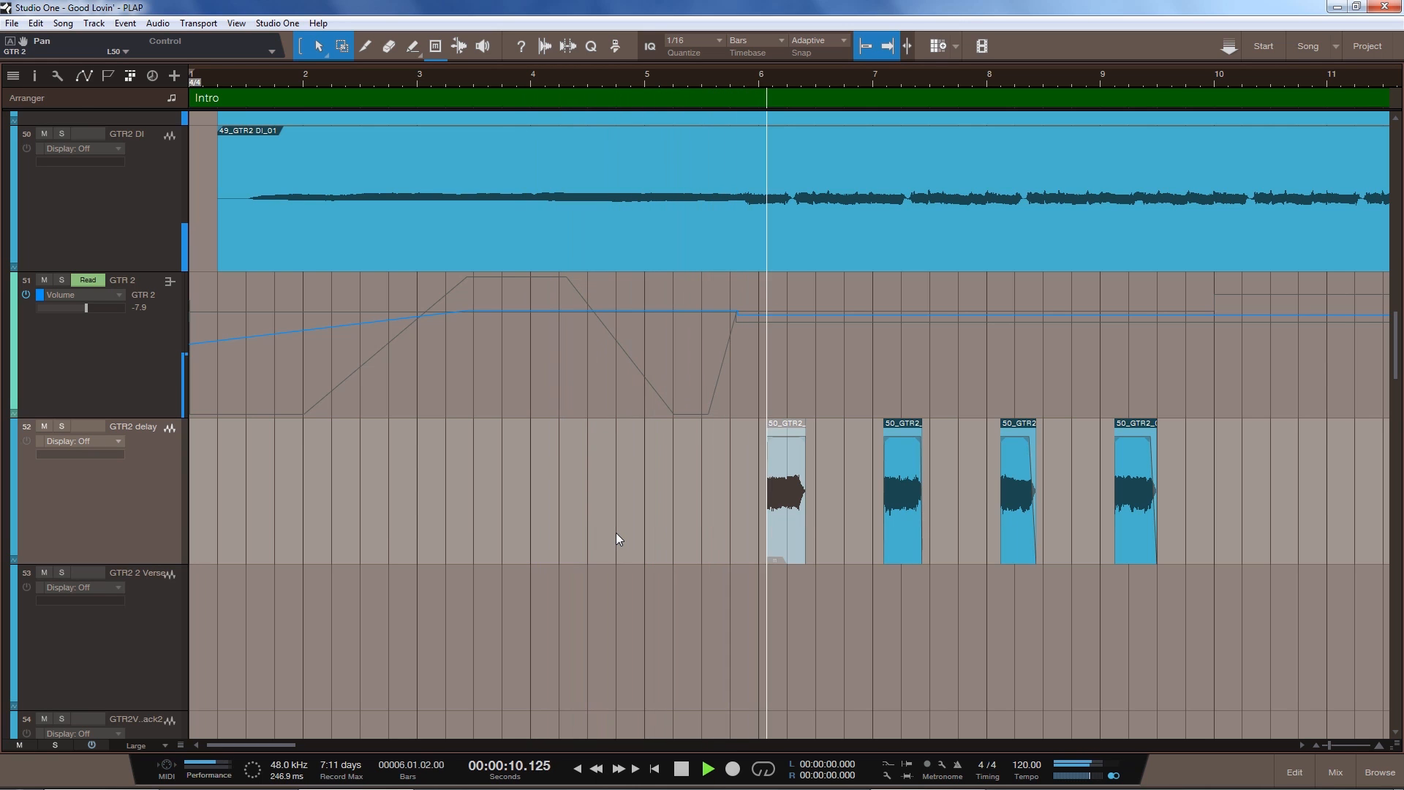
key(space)
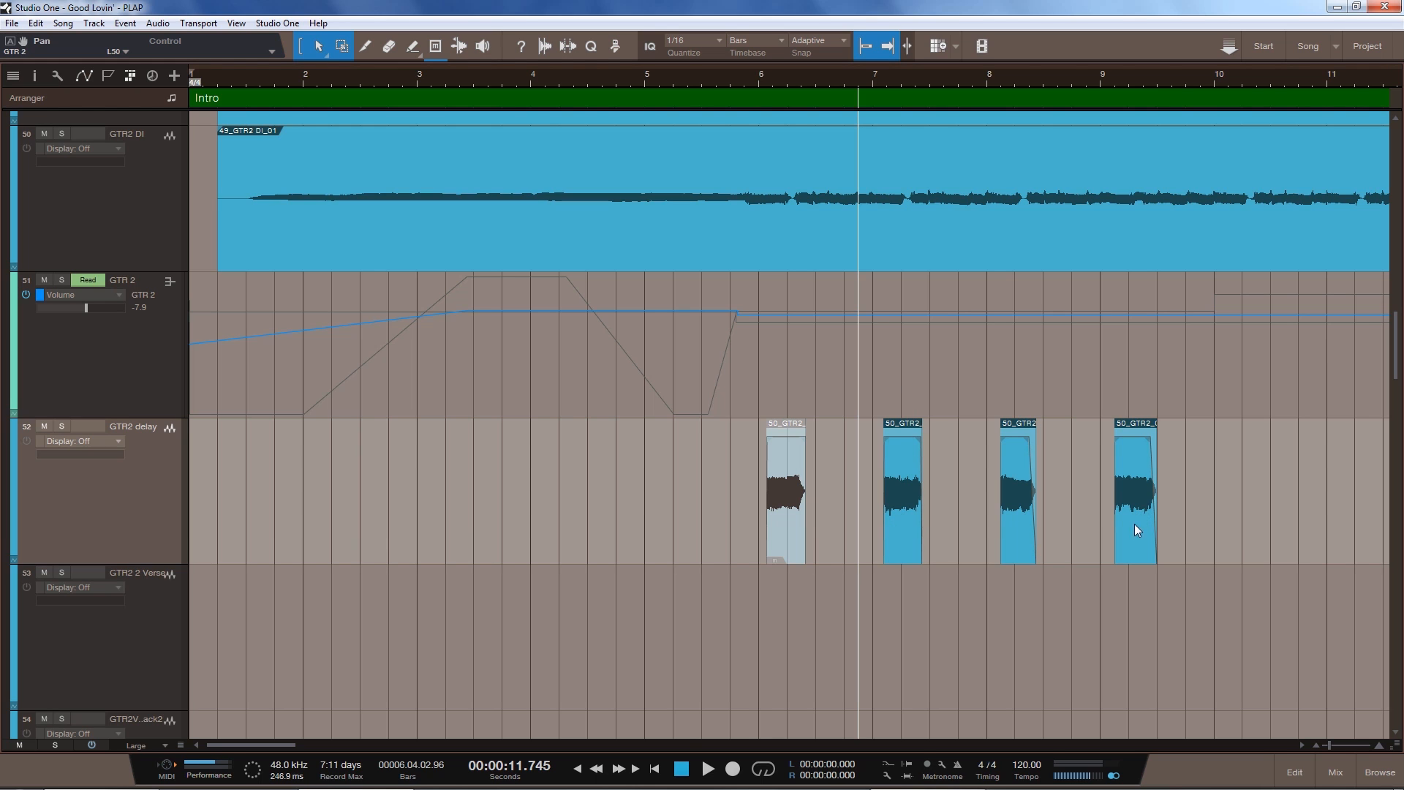
key(space)
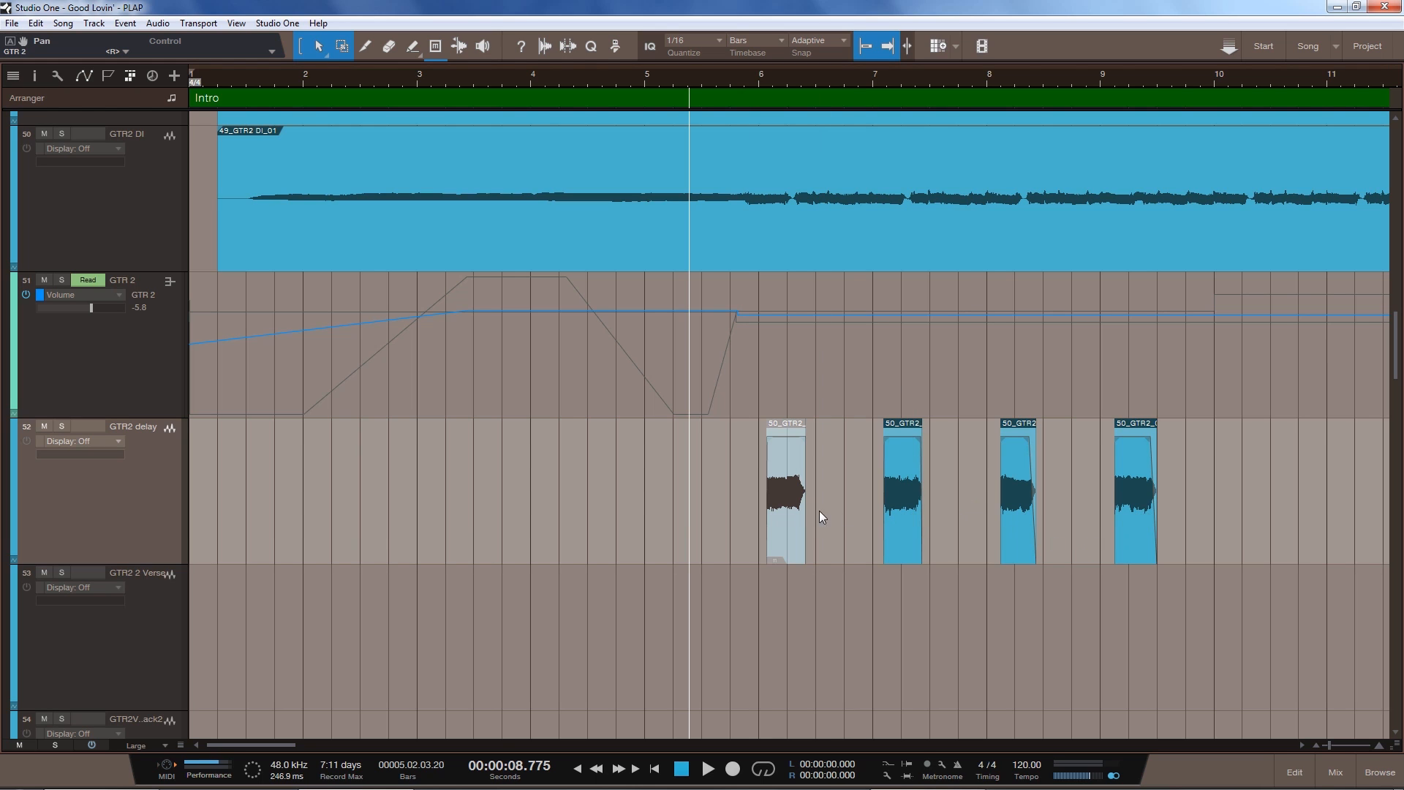
key(space)
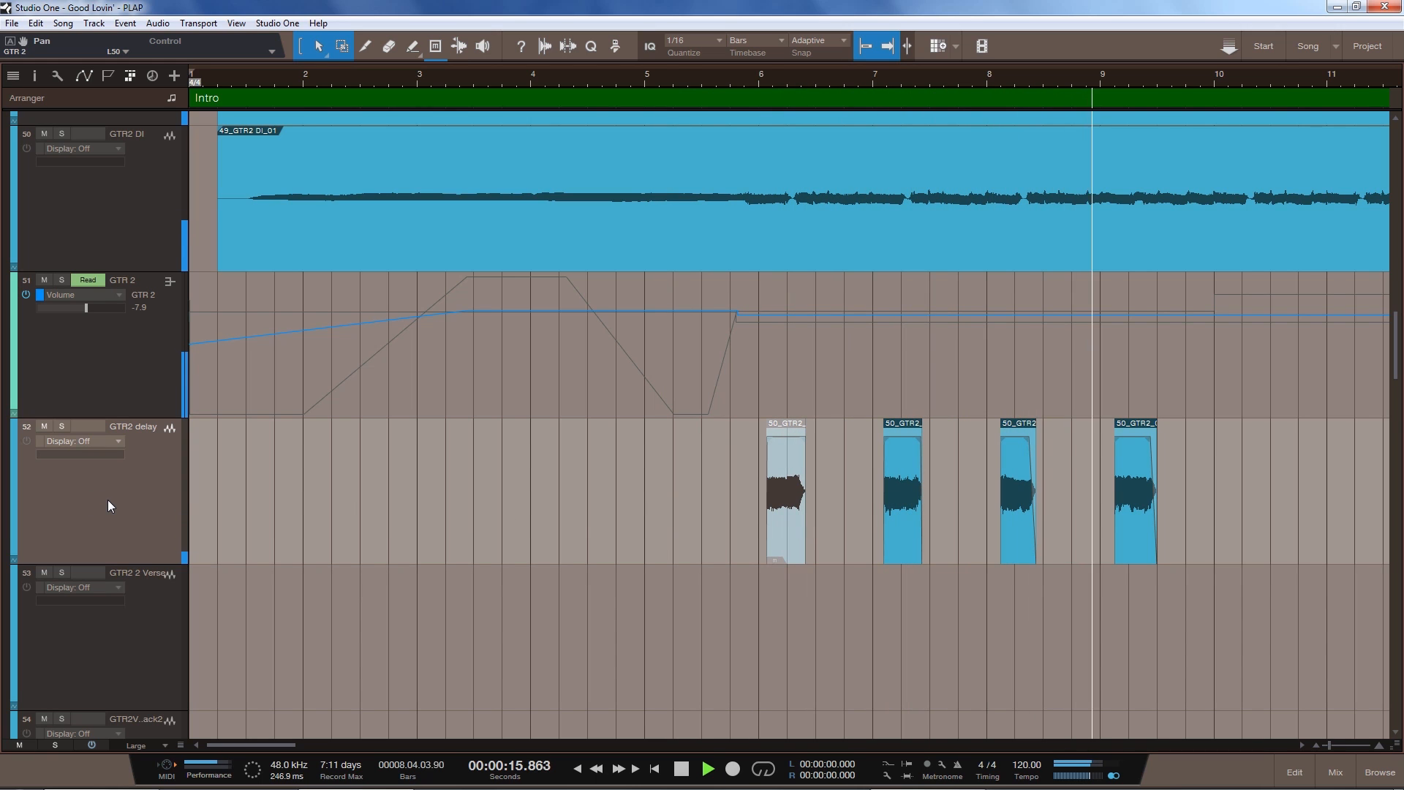
key(space)
Compare the passage from the middle of bar 5 with the GTR2 delay track muted and unmuted
click(717, 81)
click(43, 426)
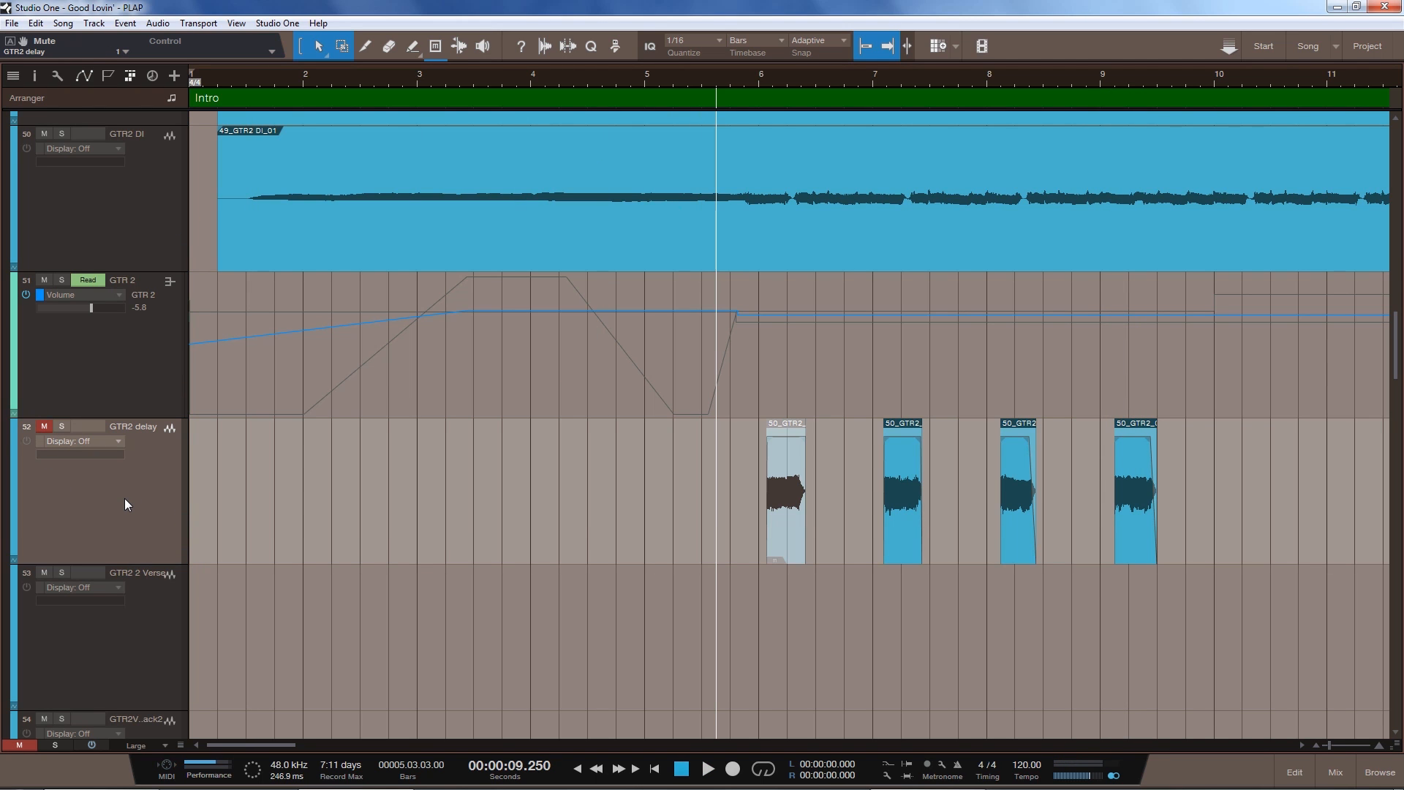
key(space)
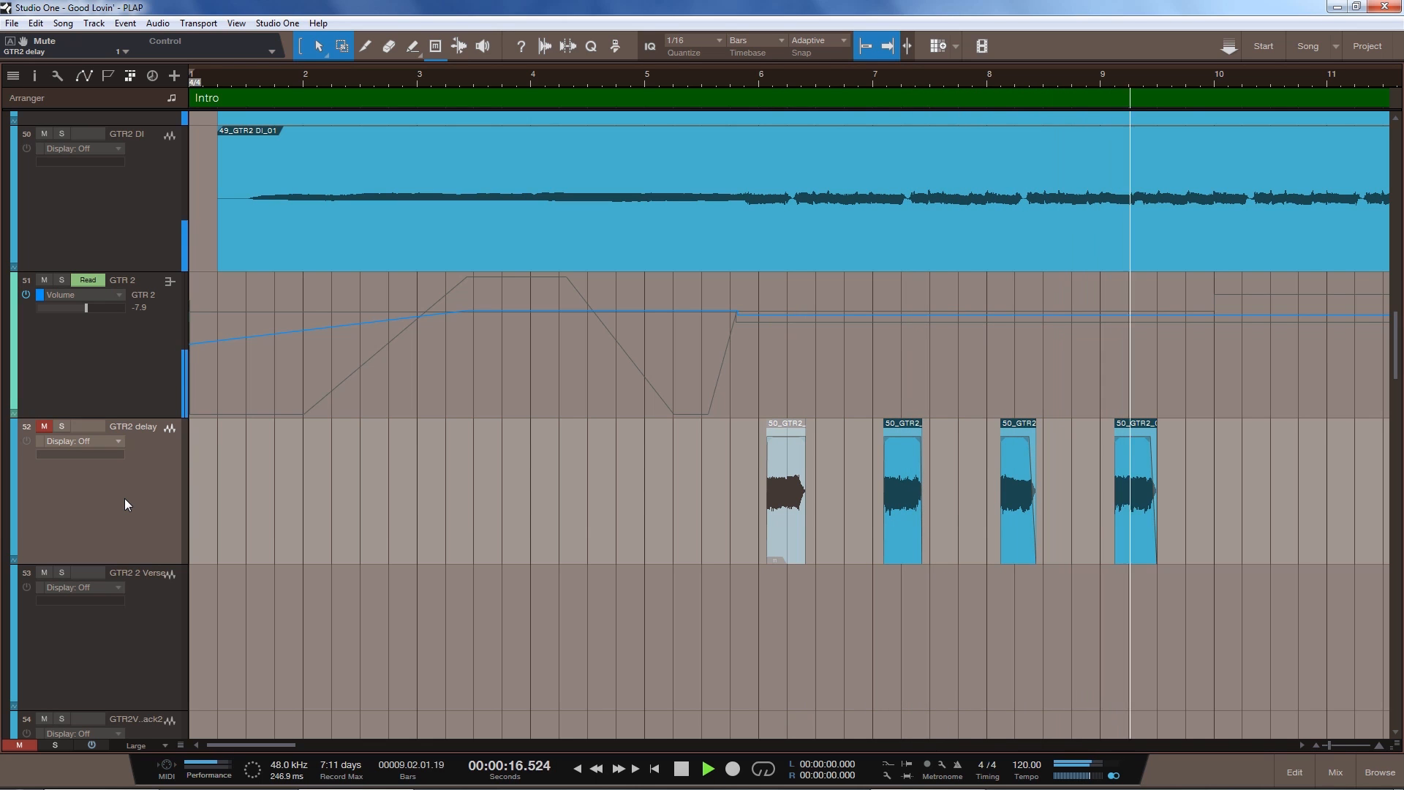
key(space)
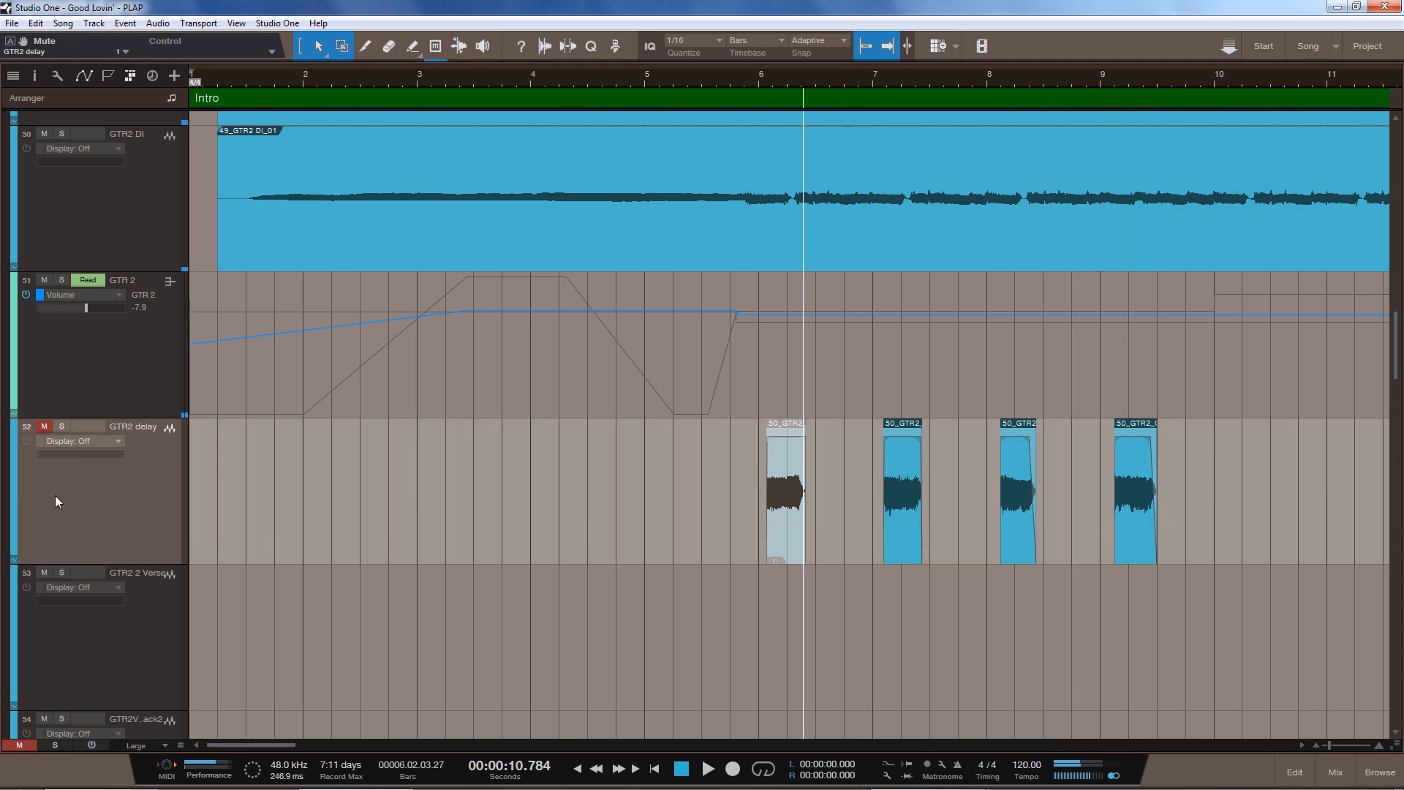
click(44, 427)
key(space)
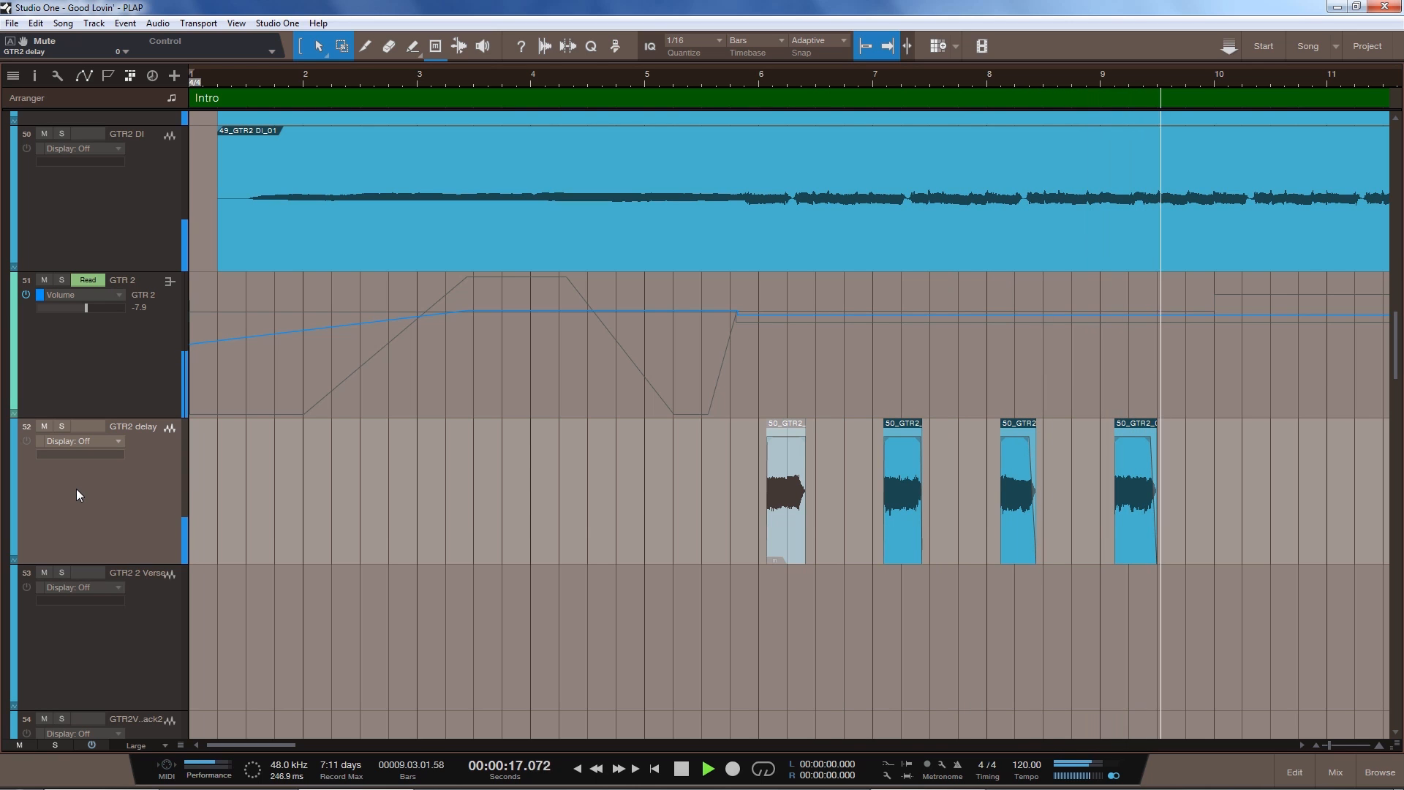
key(space)
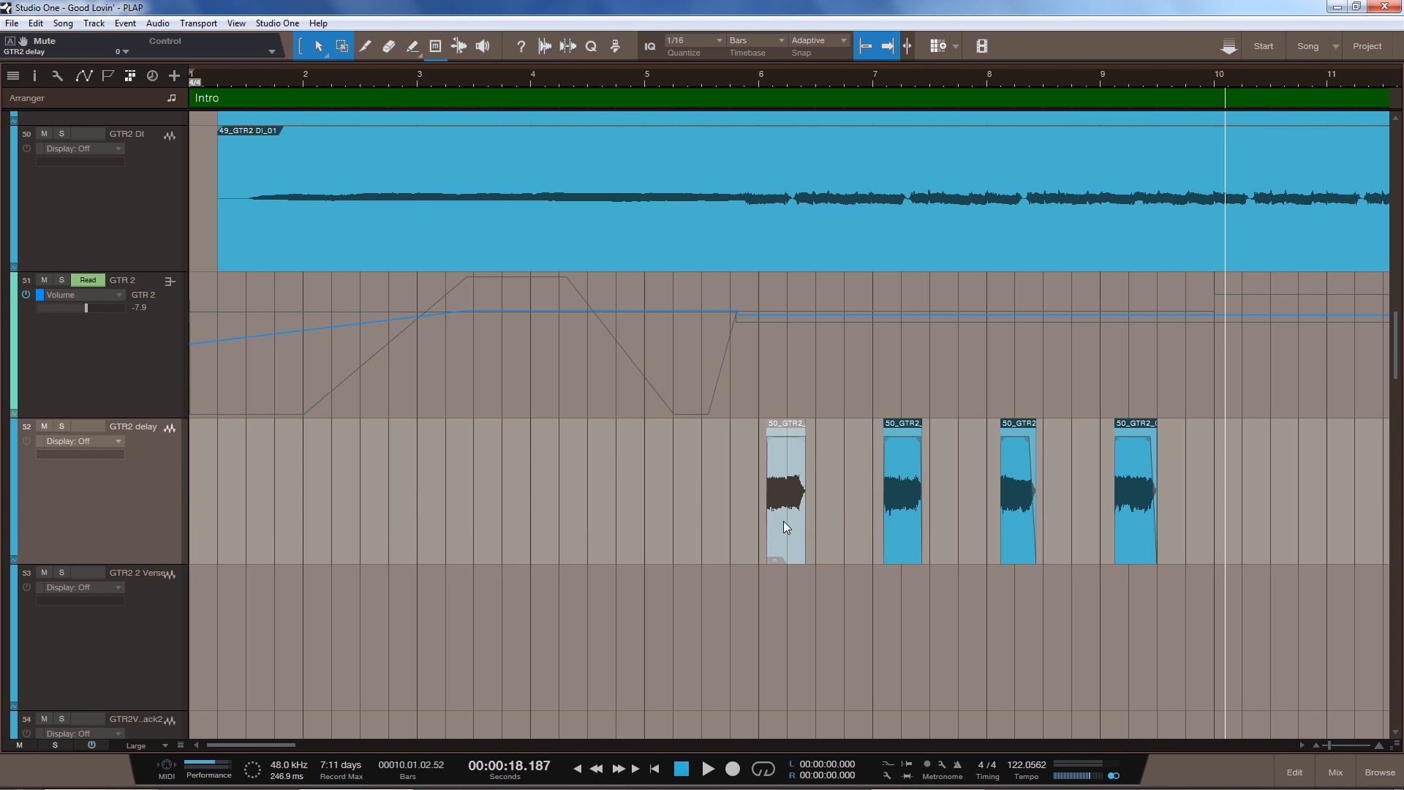
Move the playback cursor to bar 6 and unmute the first clip on the GTR2 delay track
scroll(725, 476, down, 1)
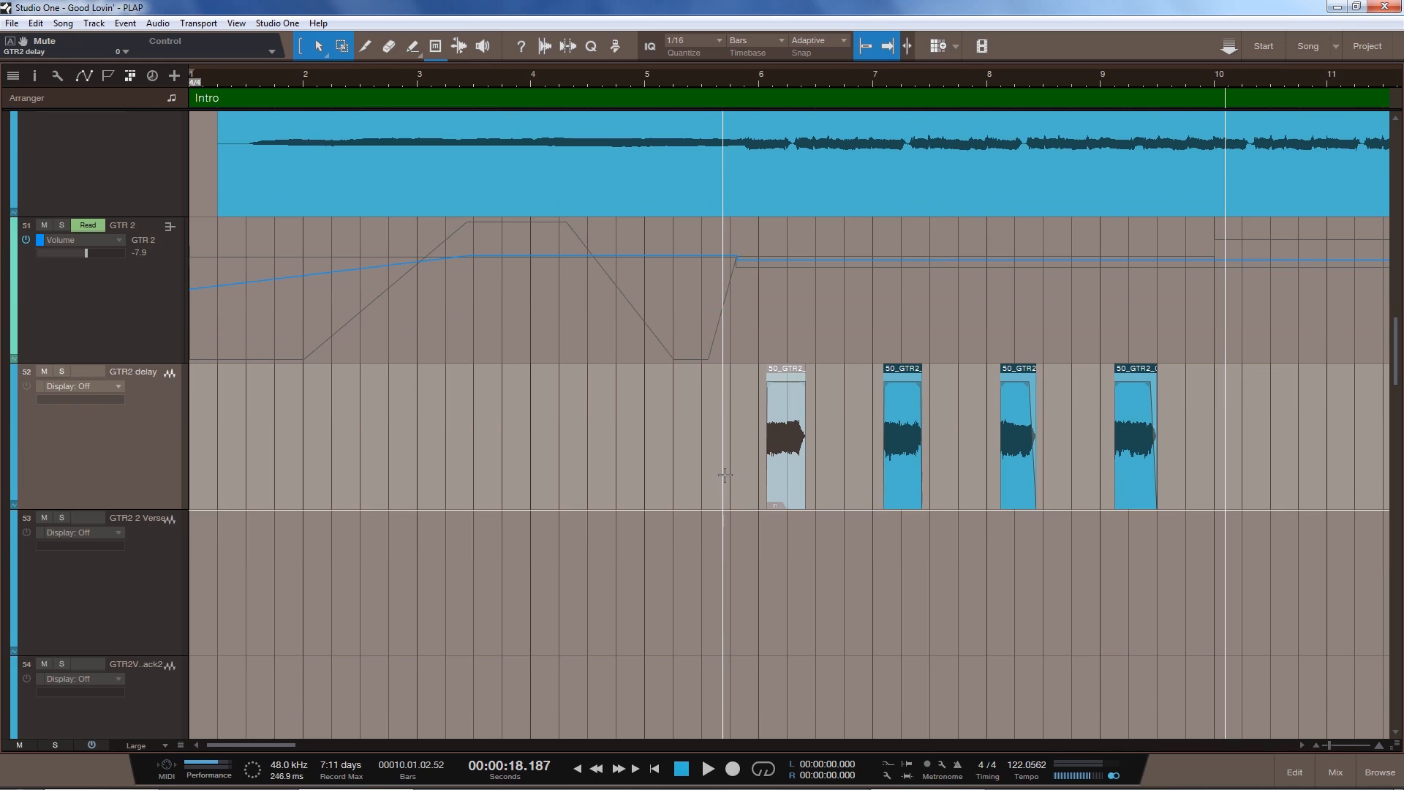
click(748, 83)
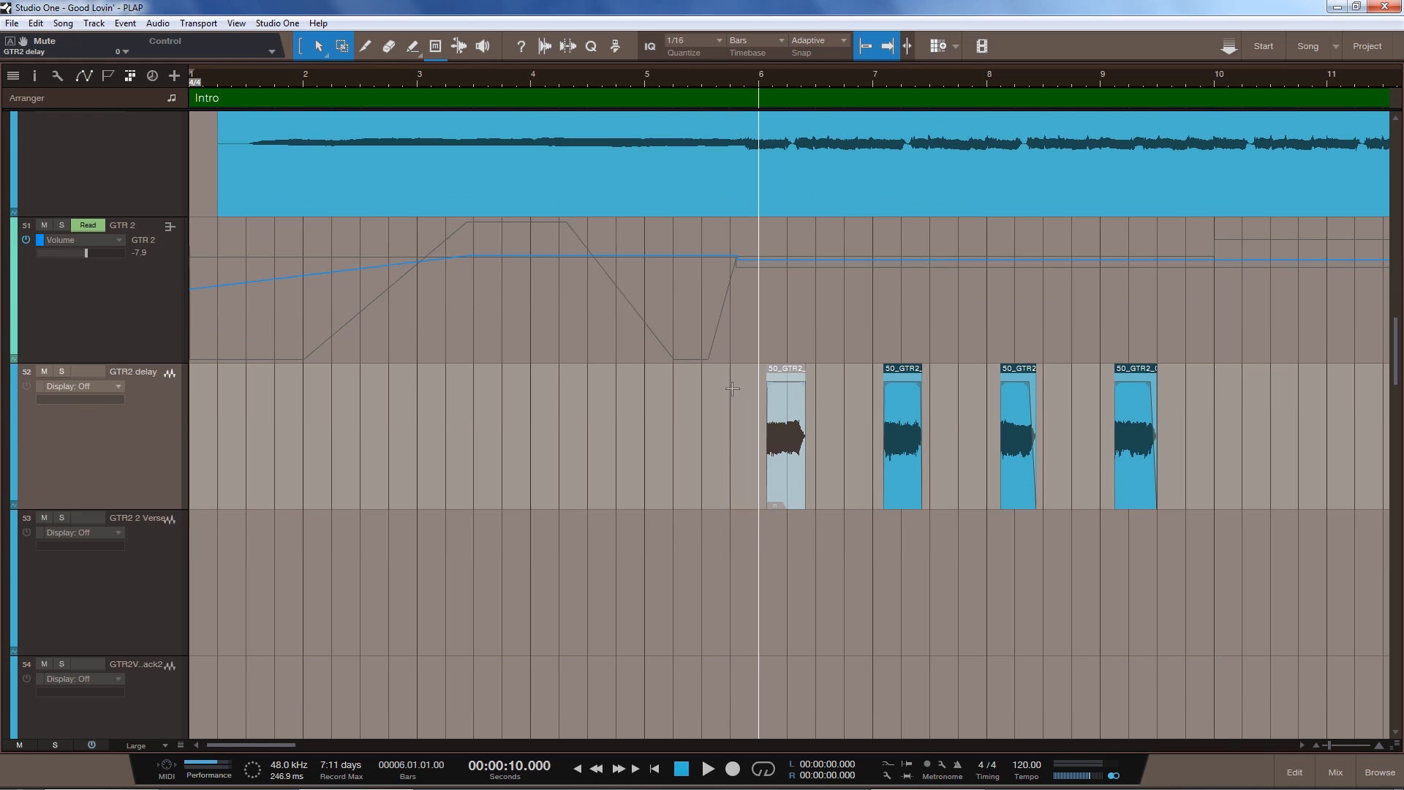
ctrl+click(788, 481)
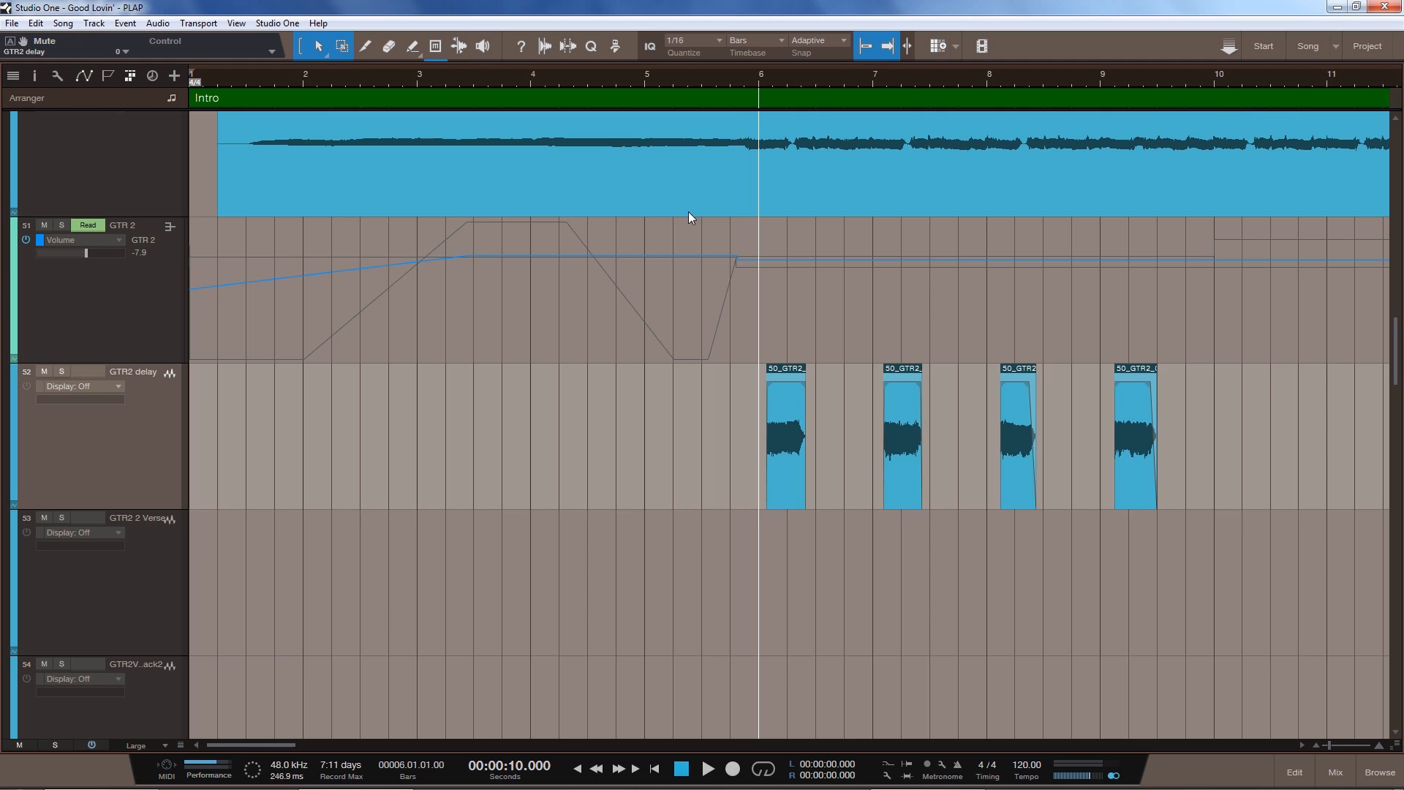
Play twice from around bar 5 to audition the unmuted first GTR2 delay clip with the following delay throws
click(626, 77)
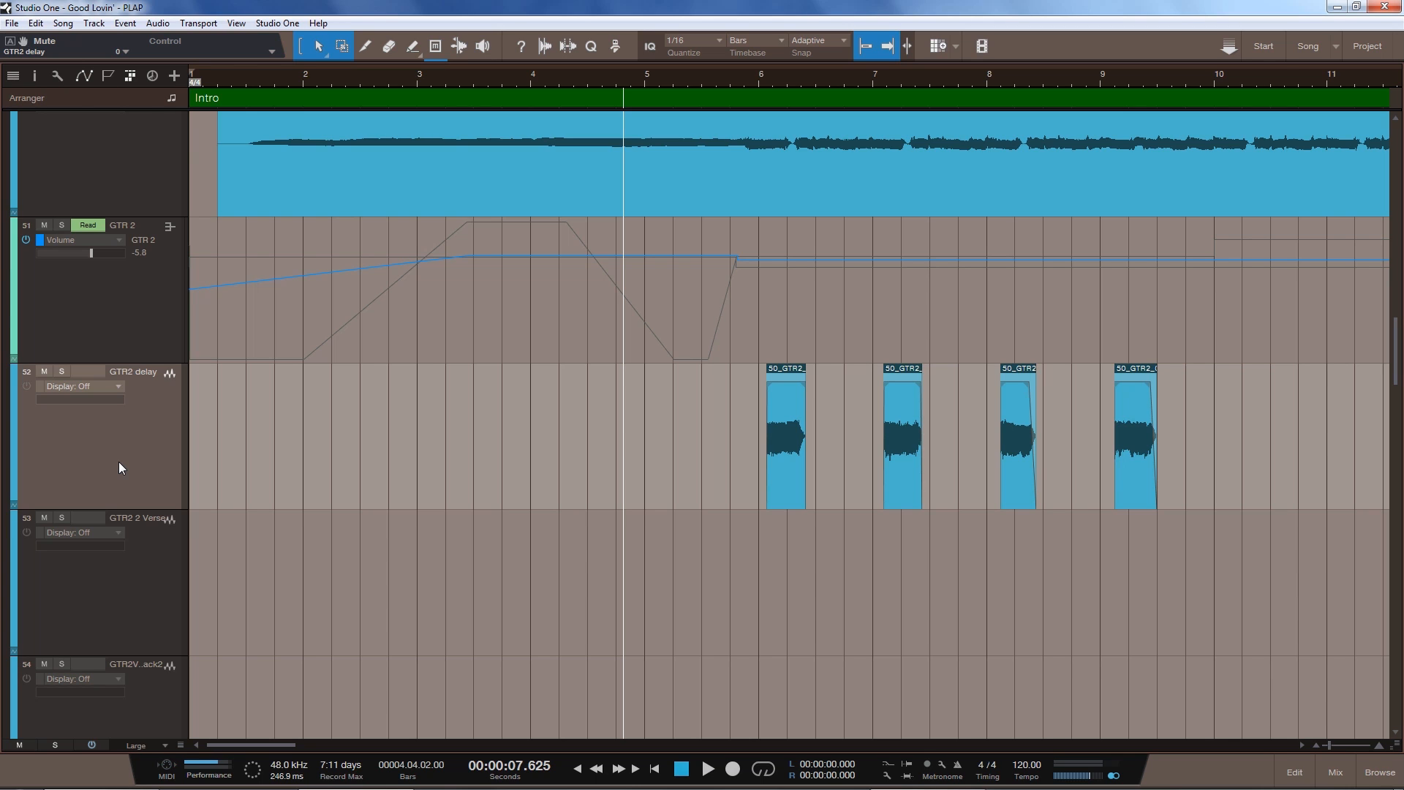
key(space)
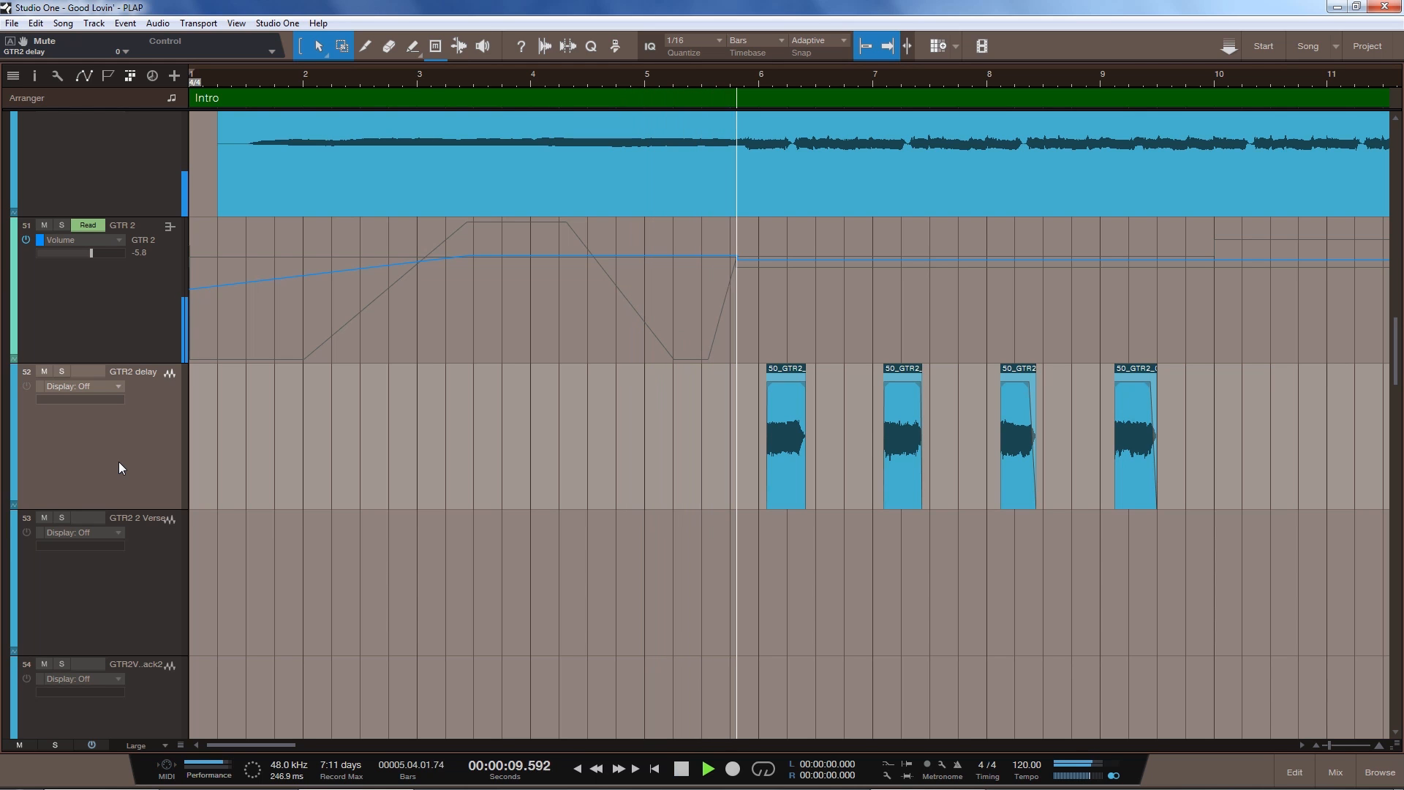
key(space)
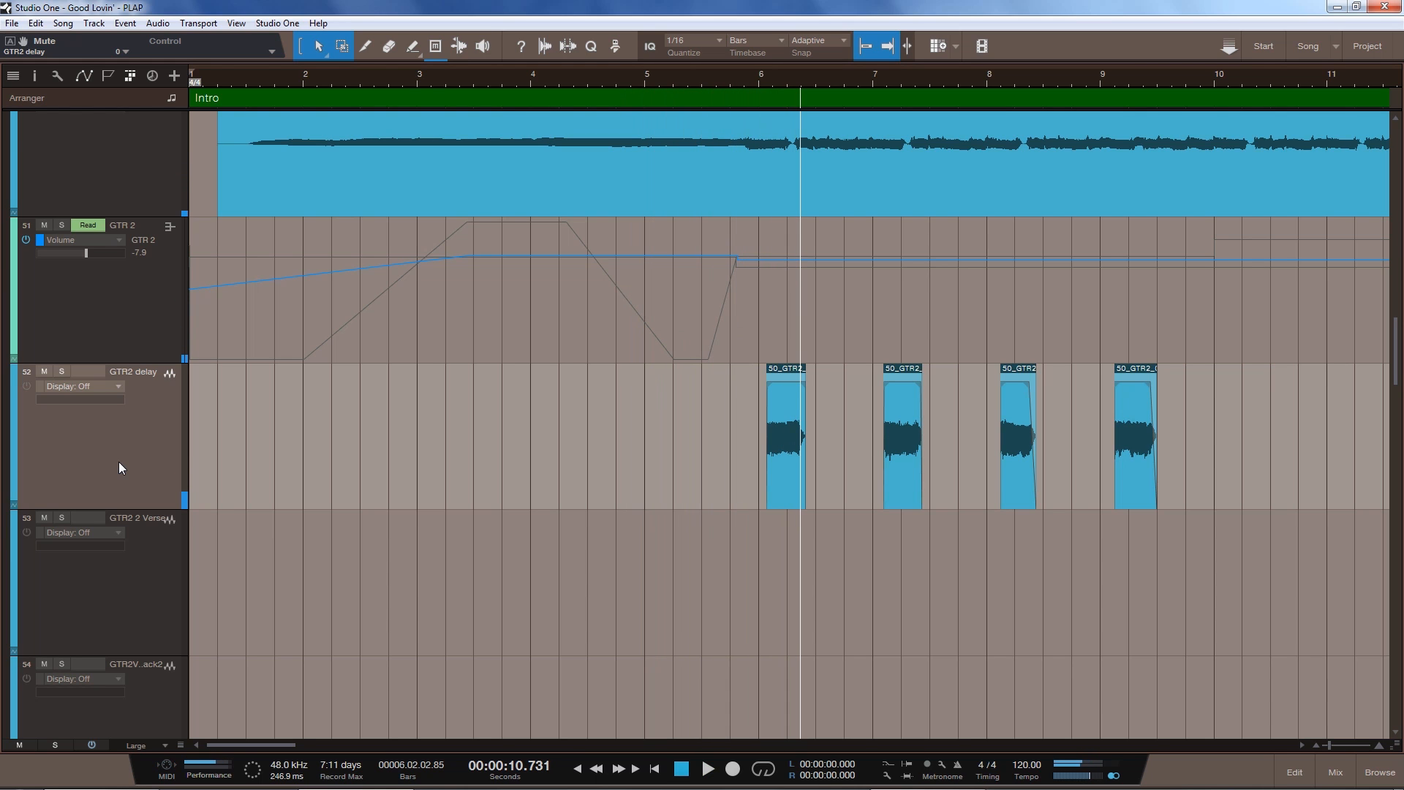
key(KP_Subtract)
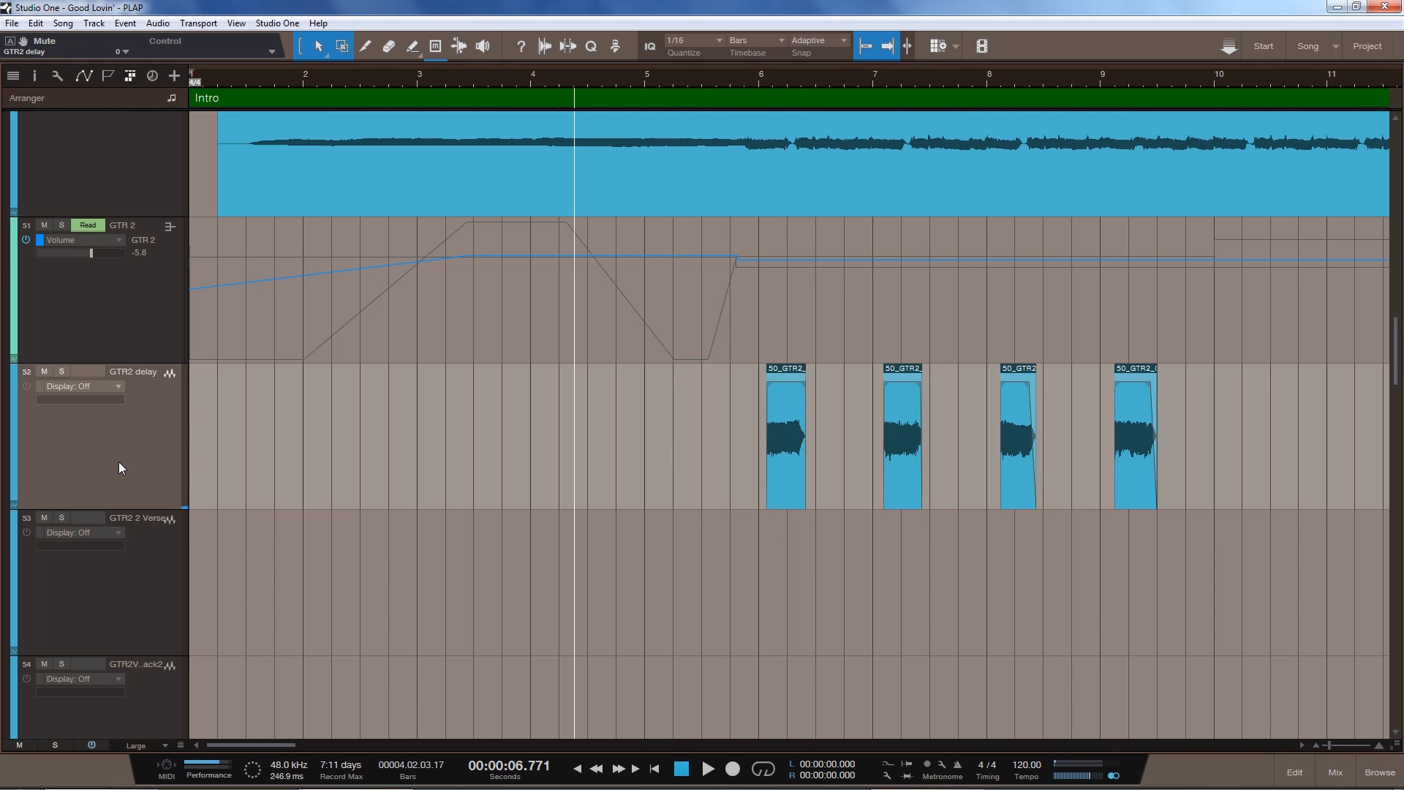
click(667, 78)
key(space)
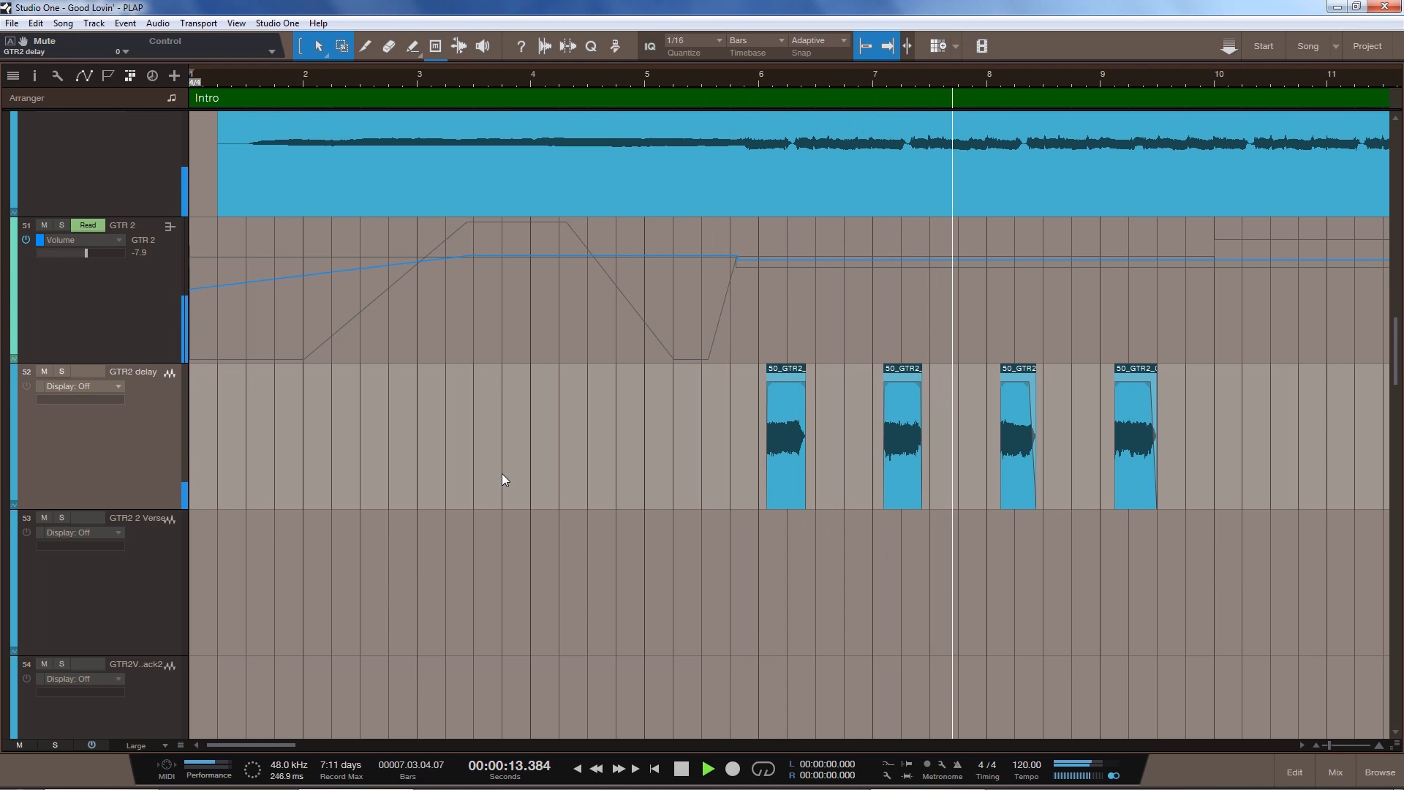
key(space)
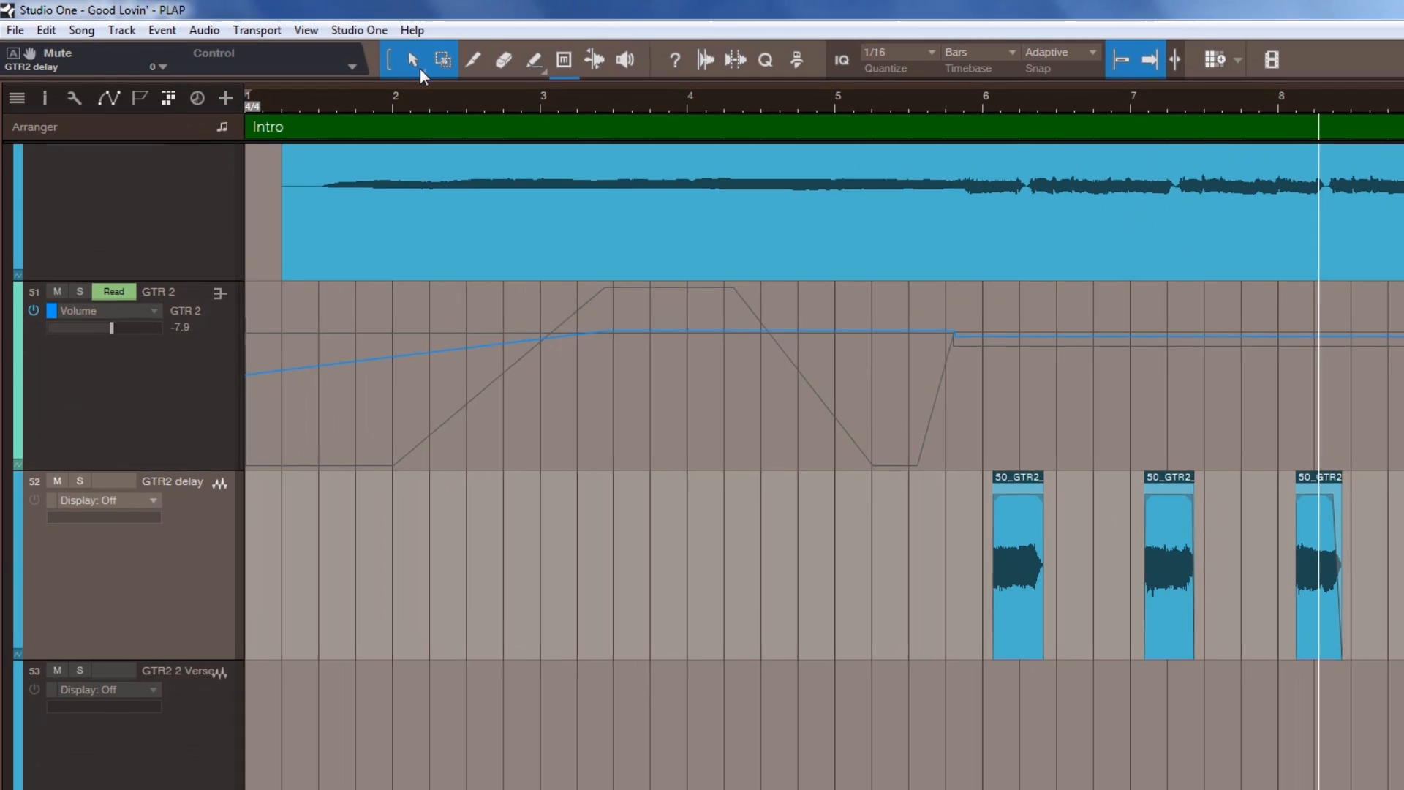
Choose the Mute Tool as the arrow tool's alternative tool
click(421, 63)
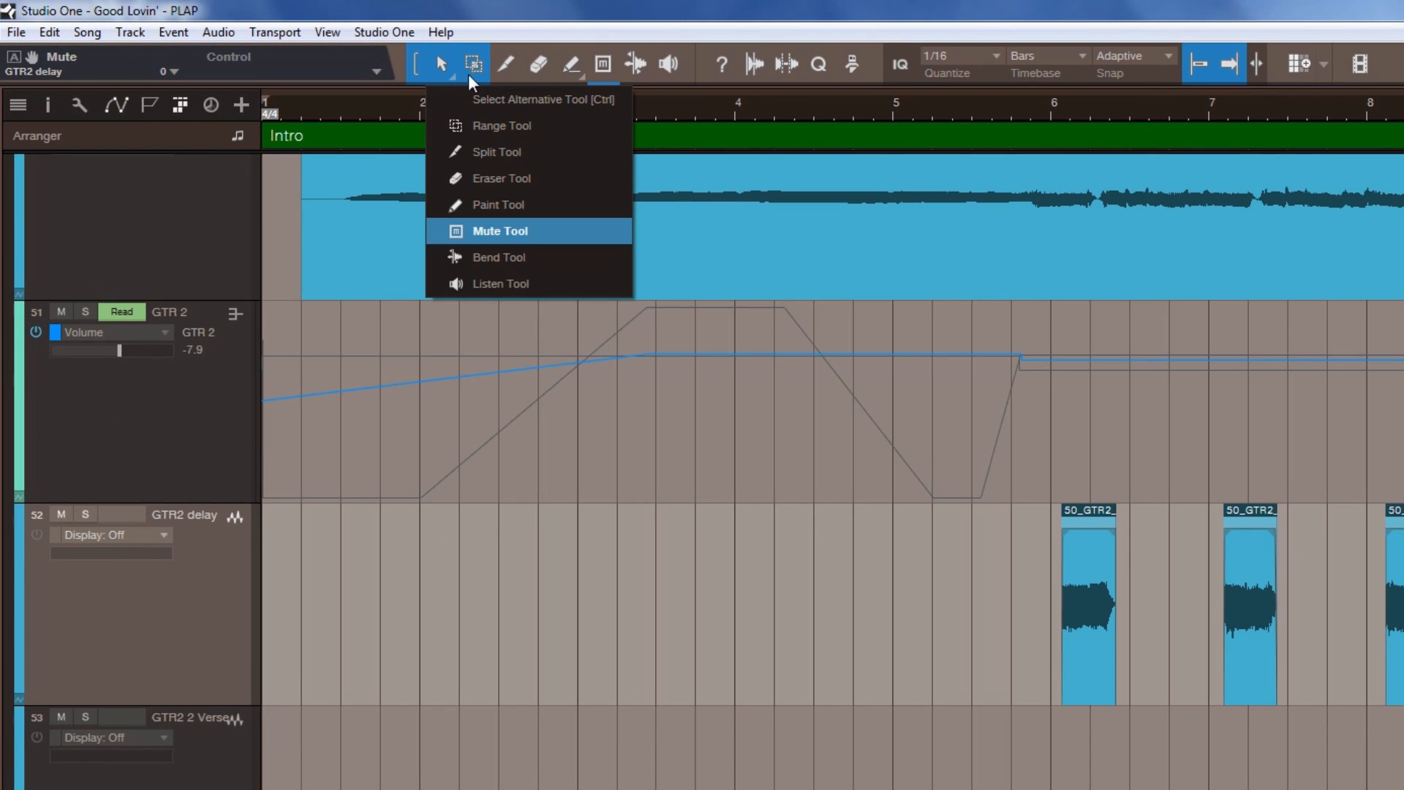
click(501, 231)
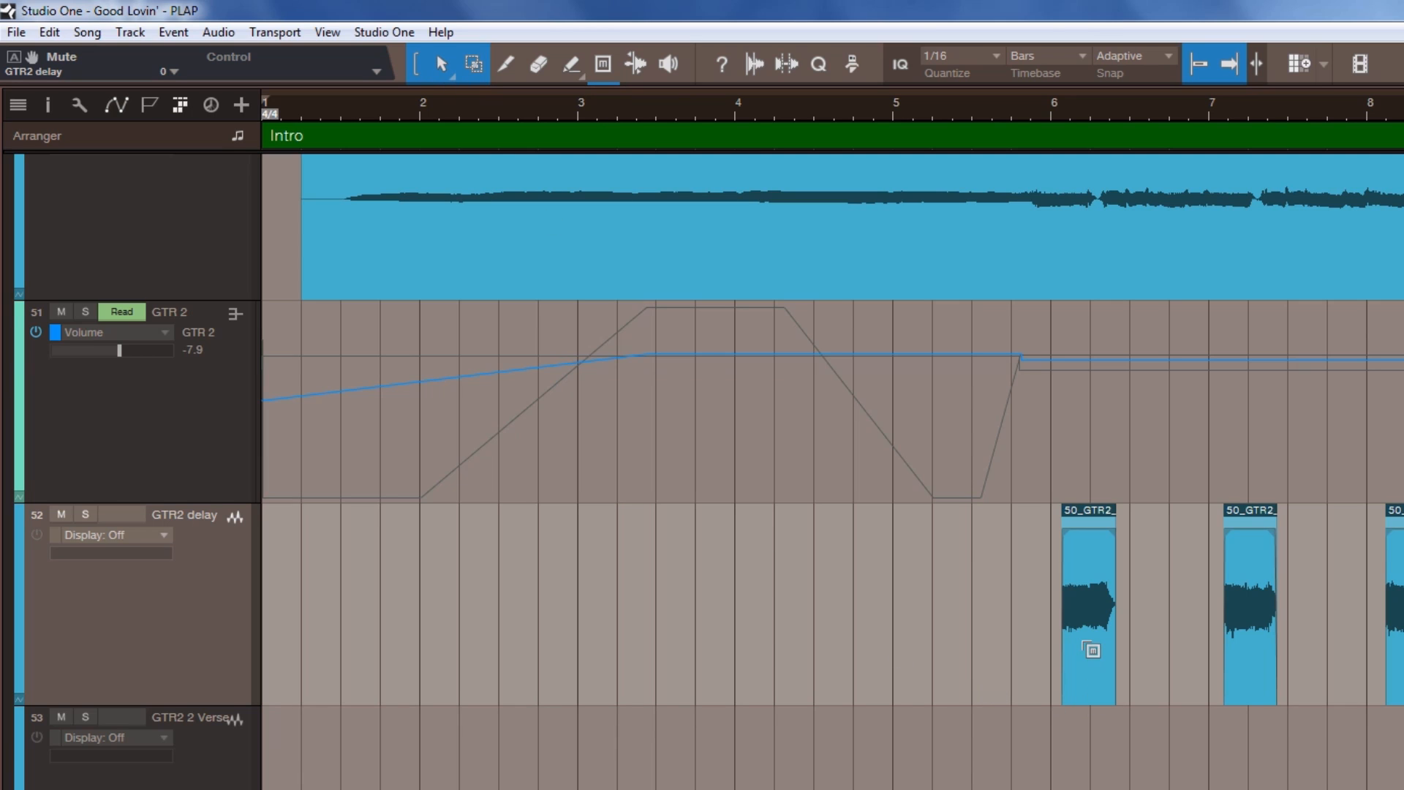
Toggle the mute state of the first clip on the GTR2 delay track and leave the clip muted
click(1083, 644)
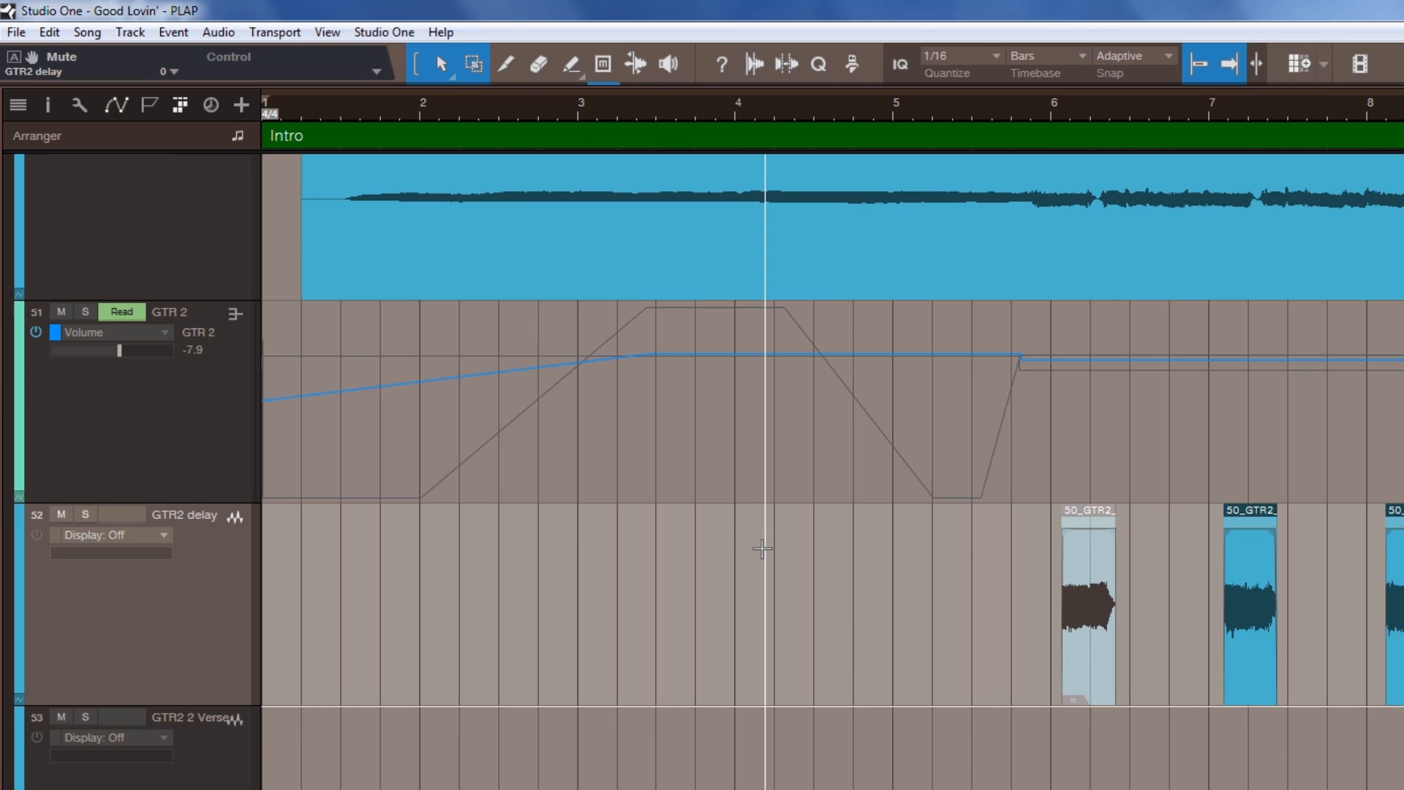
click(1090, 669)
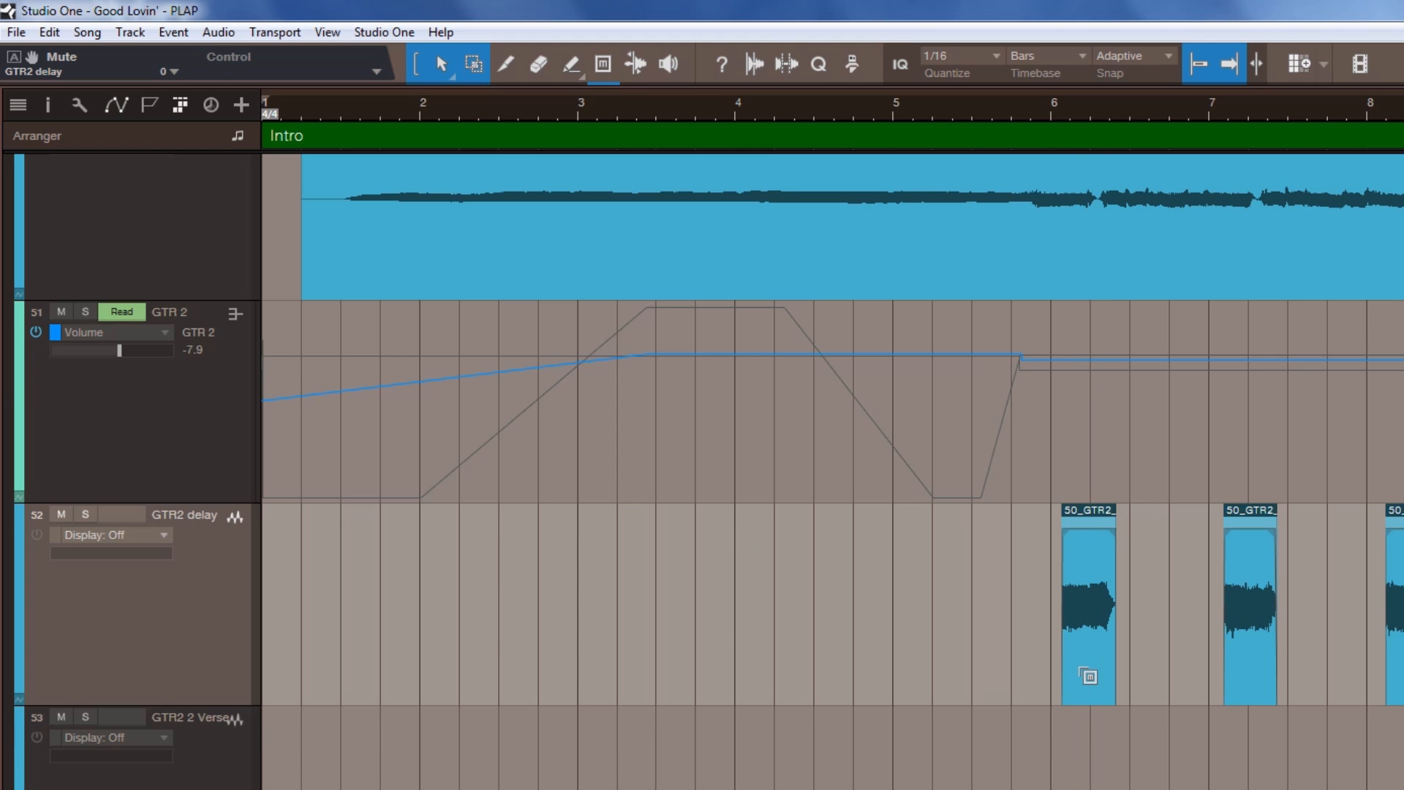
click(1089, 675)
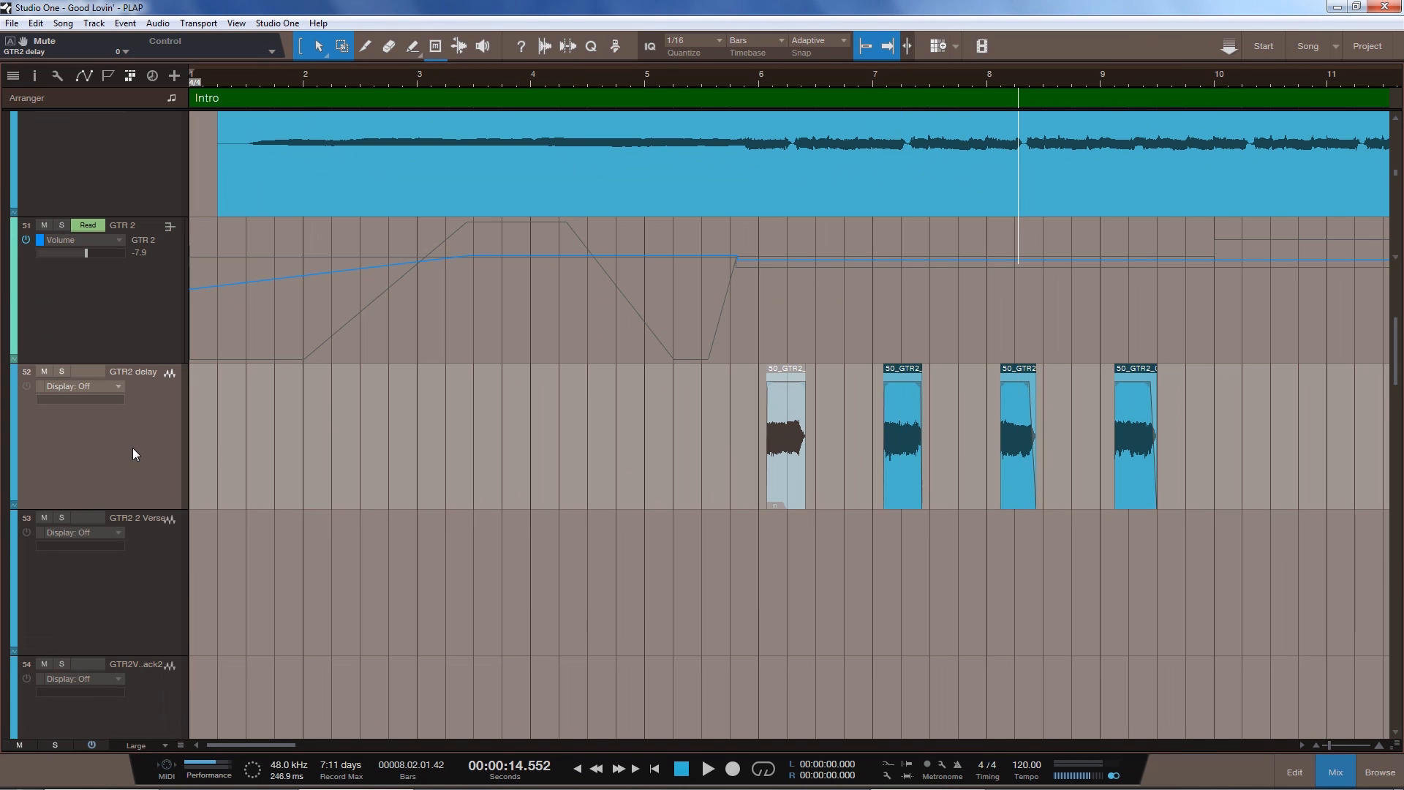
Inspect the MJUCjr, FabFilter Pro-Q 2 and H-Delay Mono inserts on the GTR2 delay channel, then close the plug-in window and the mixer
key(F3)
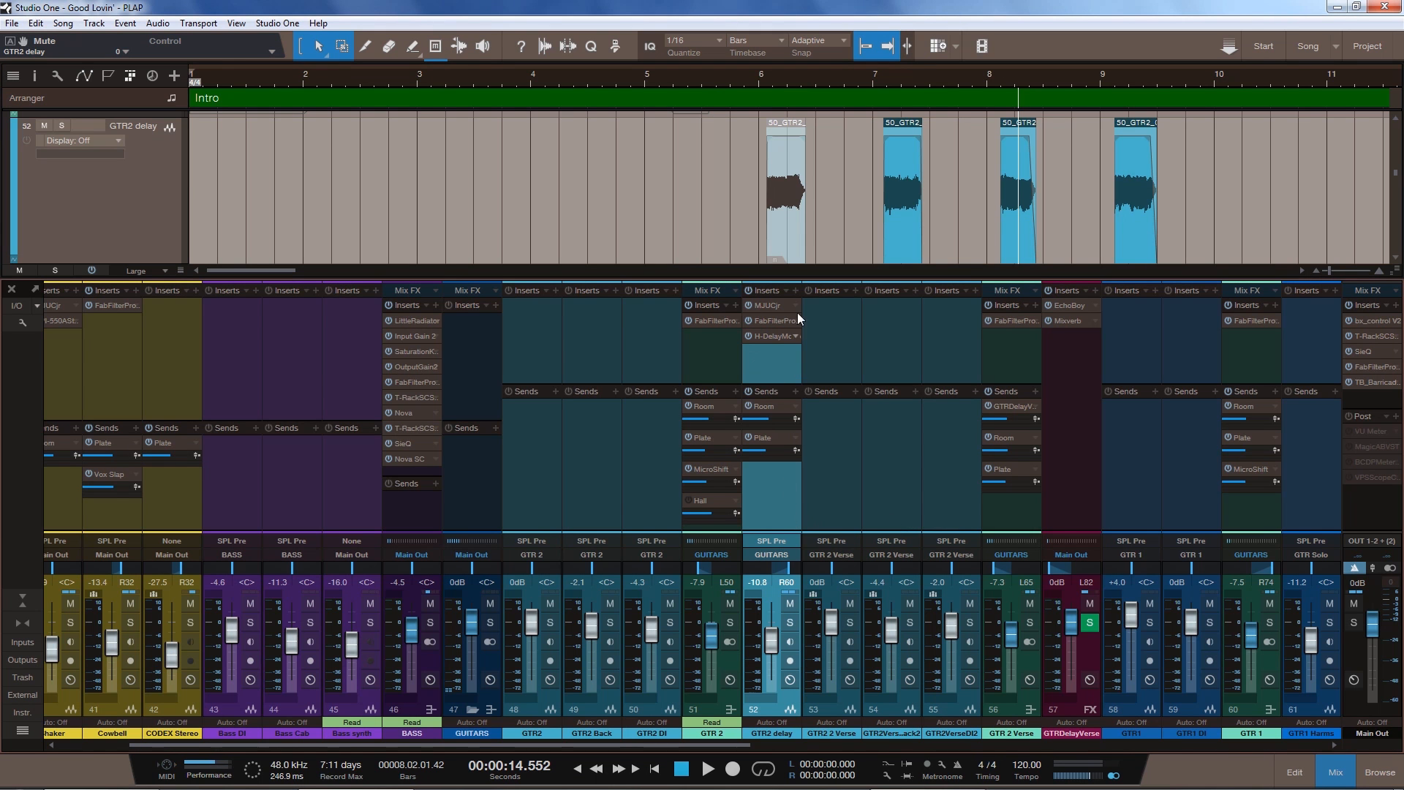
click(772, 304)
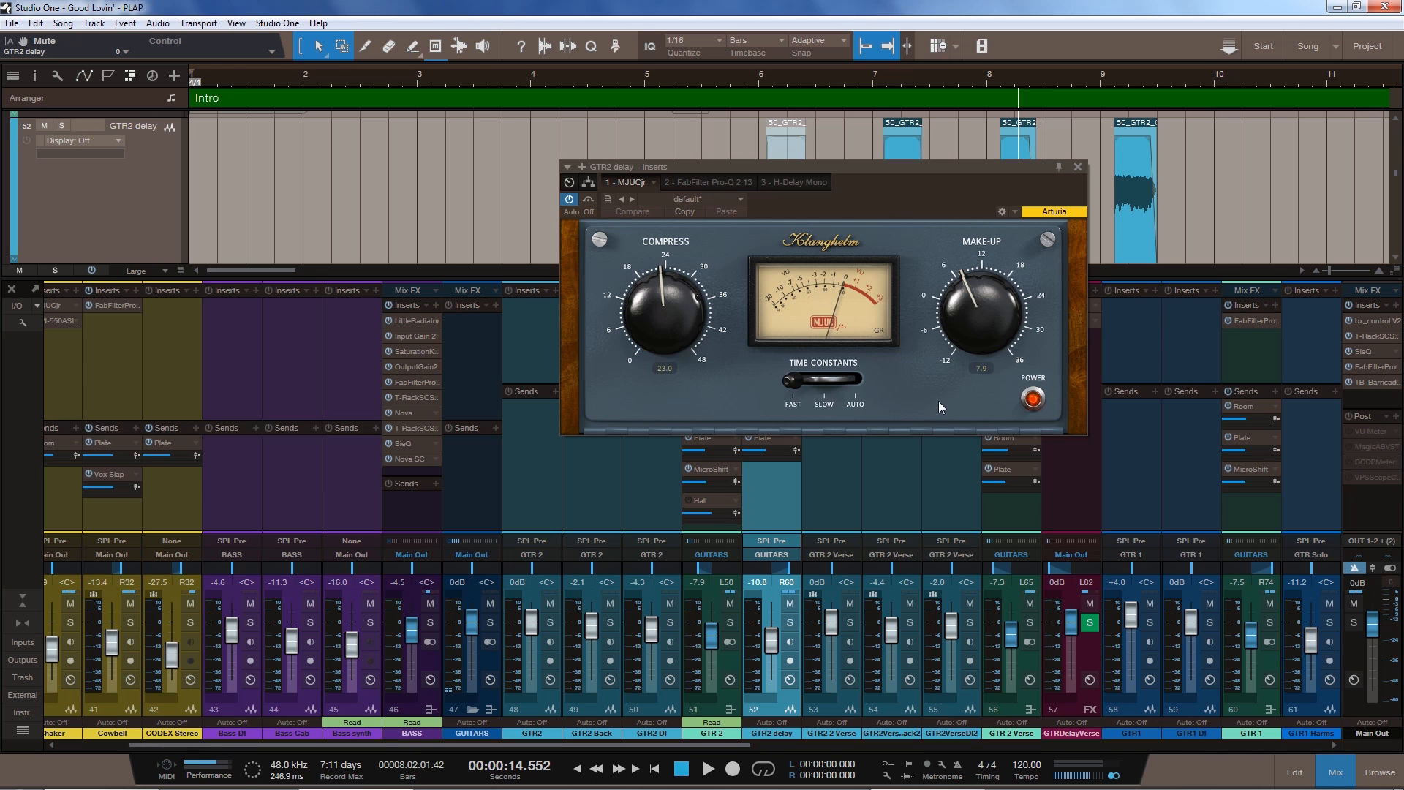
click(722, 184)
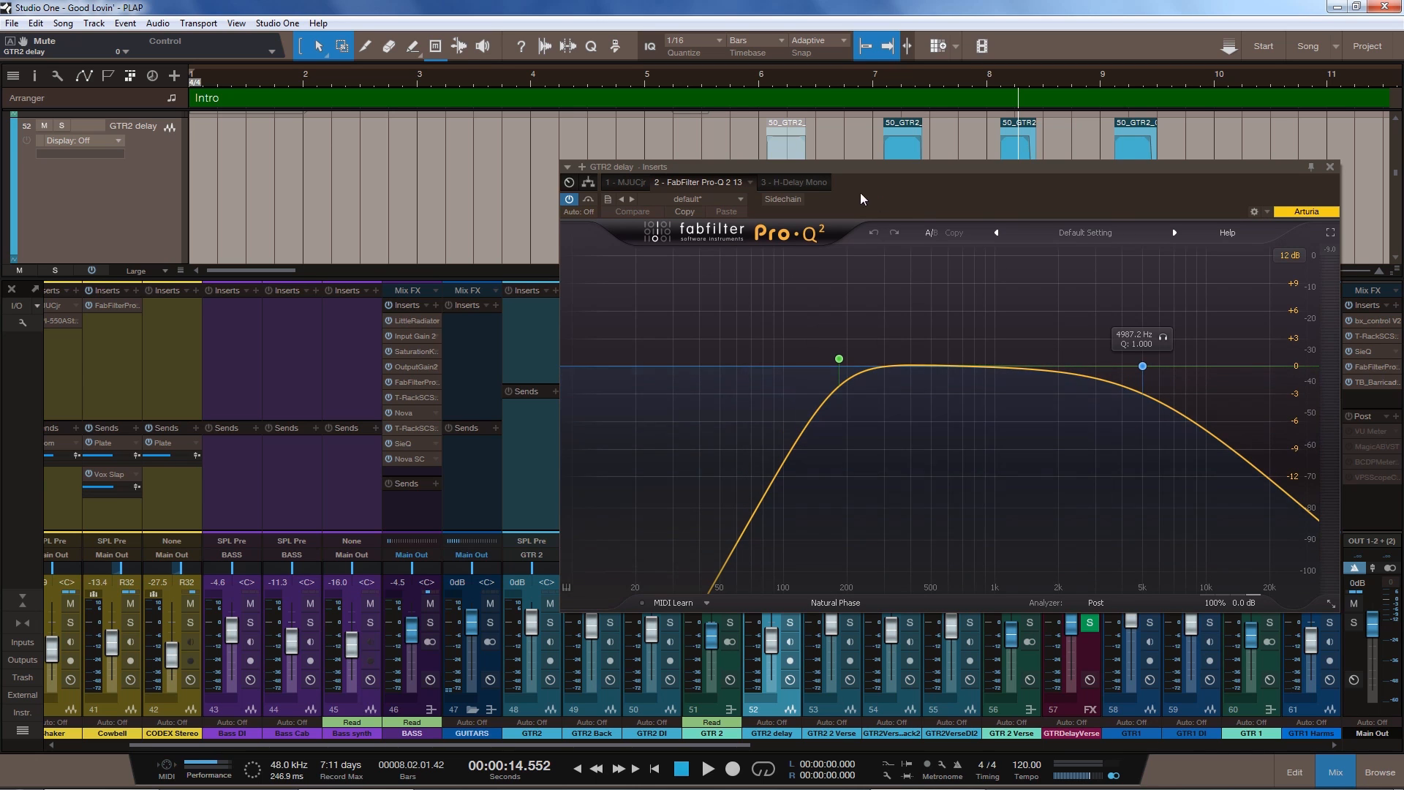
click(806, 183)
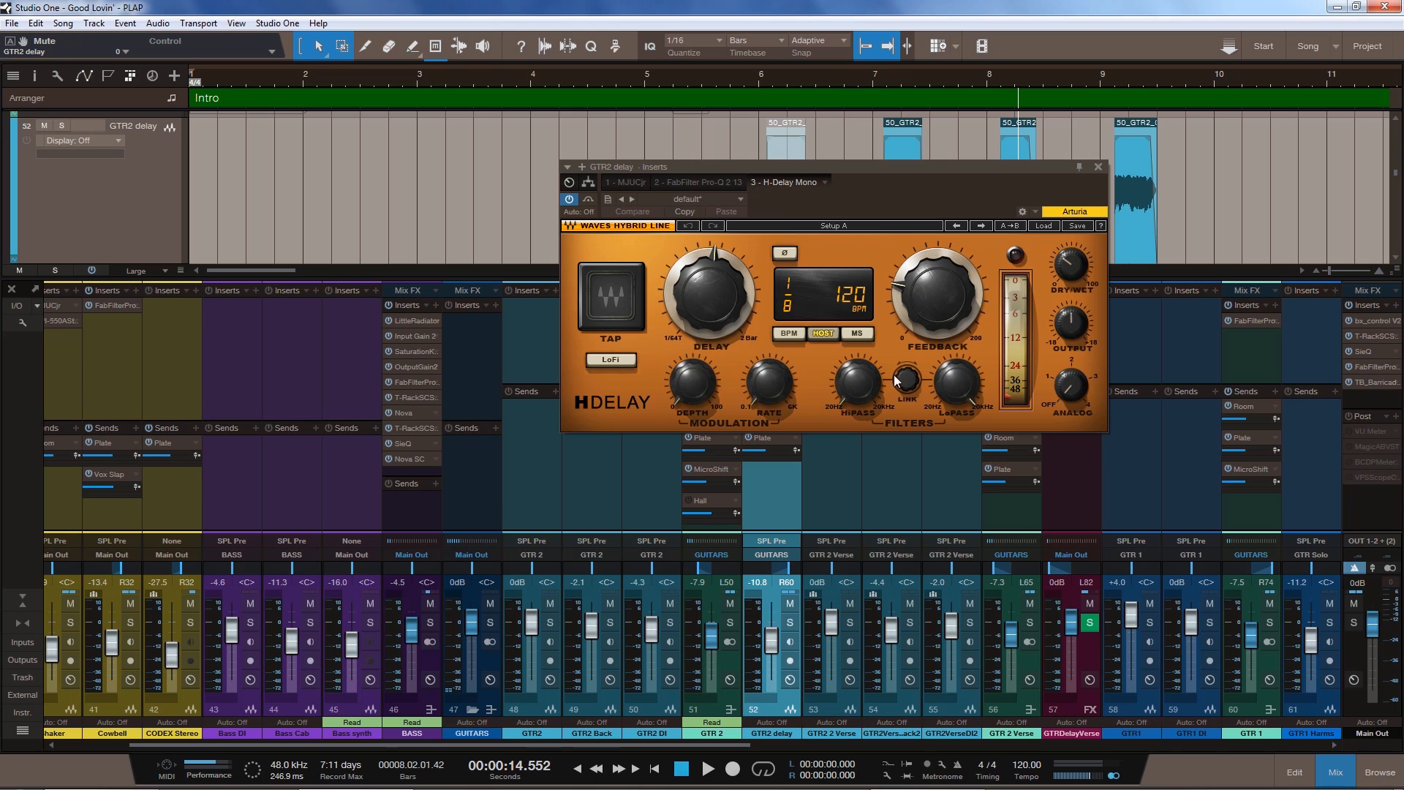
click(1099, 167)
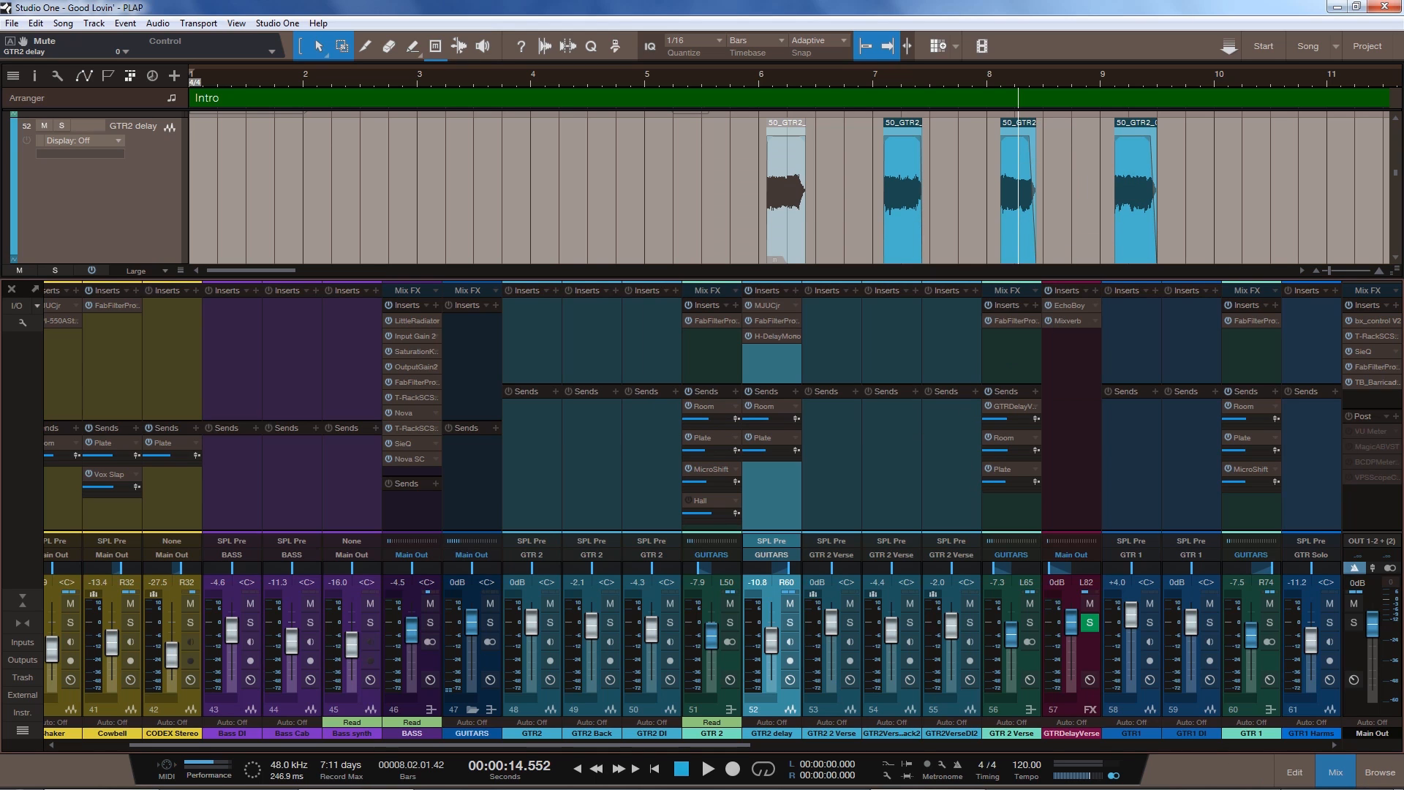
click(1335, 773)
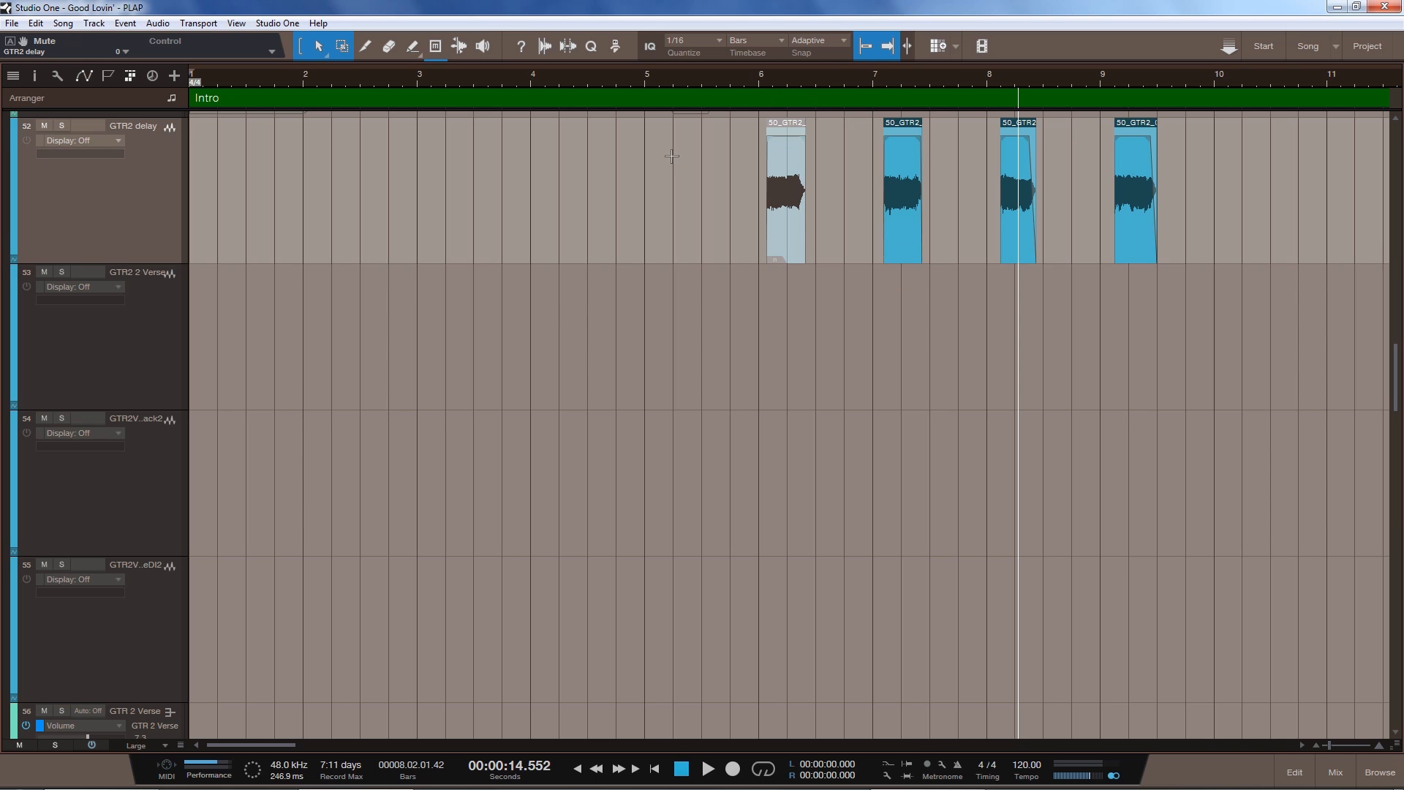
Select the GTR 2 bus track, play from the middle of bar 5 and set the track height to Normal during playback
scroll(578, 461, up, 2)
scroll(556, 464, up, 1)
click(96, 303)
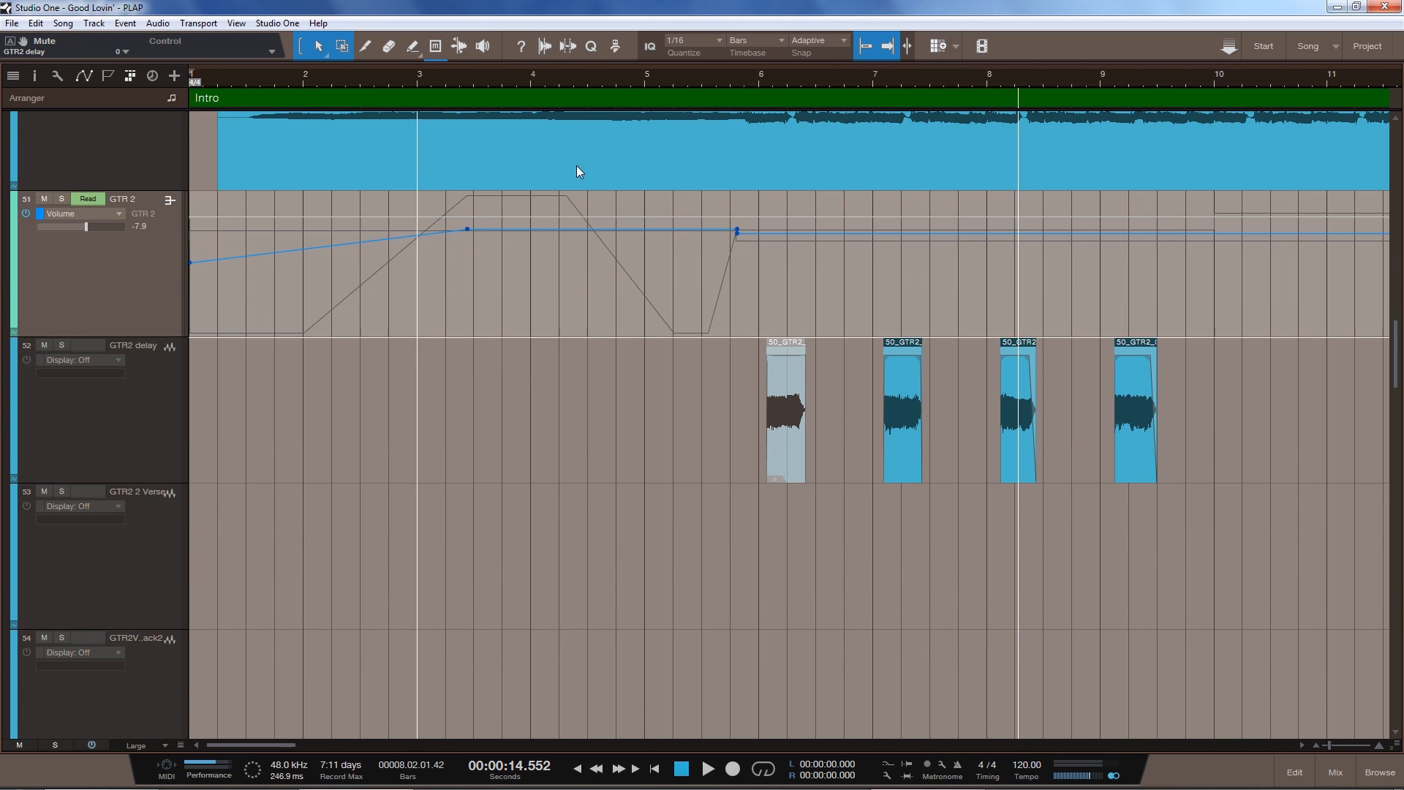
click(697, 81)
key(space)
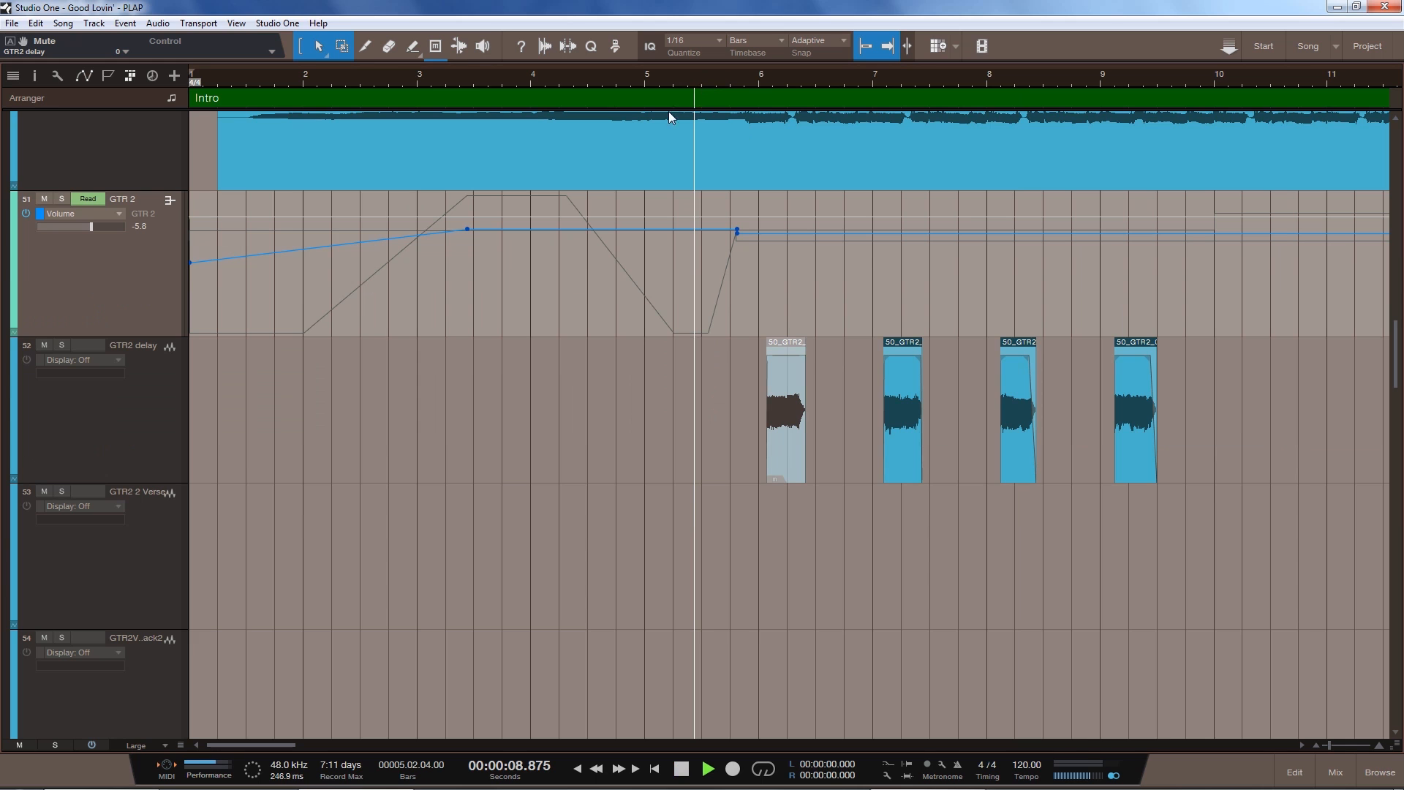
click(146, 747)
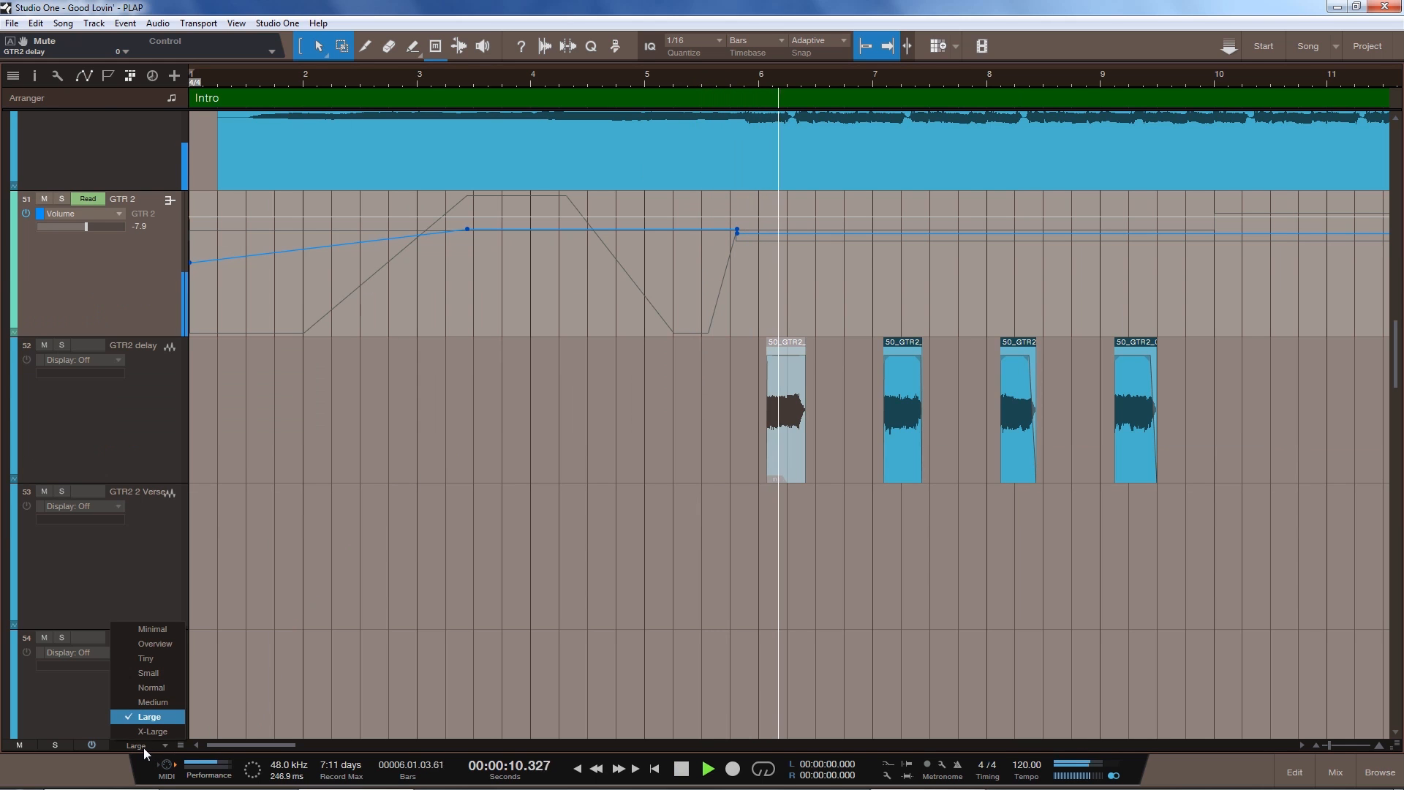
click(147, 690)
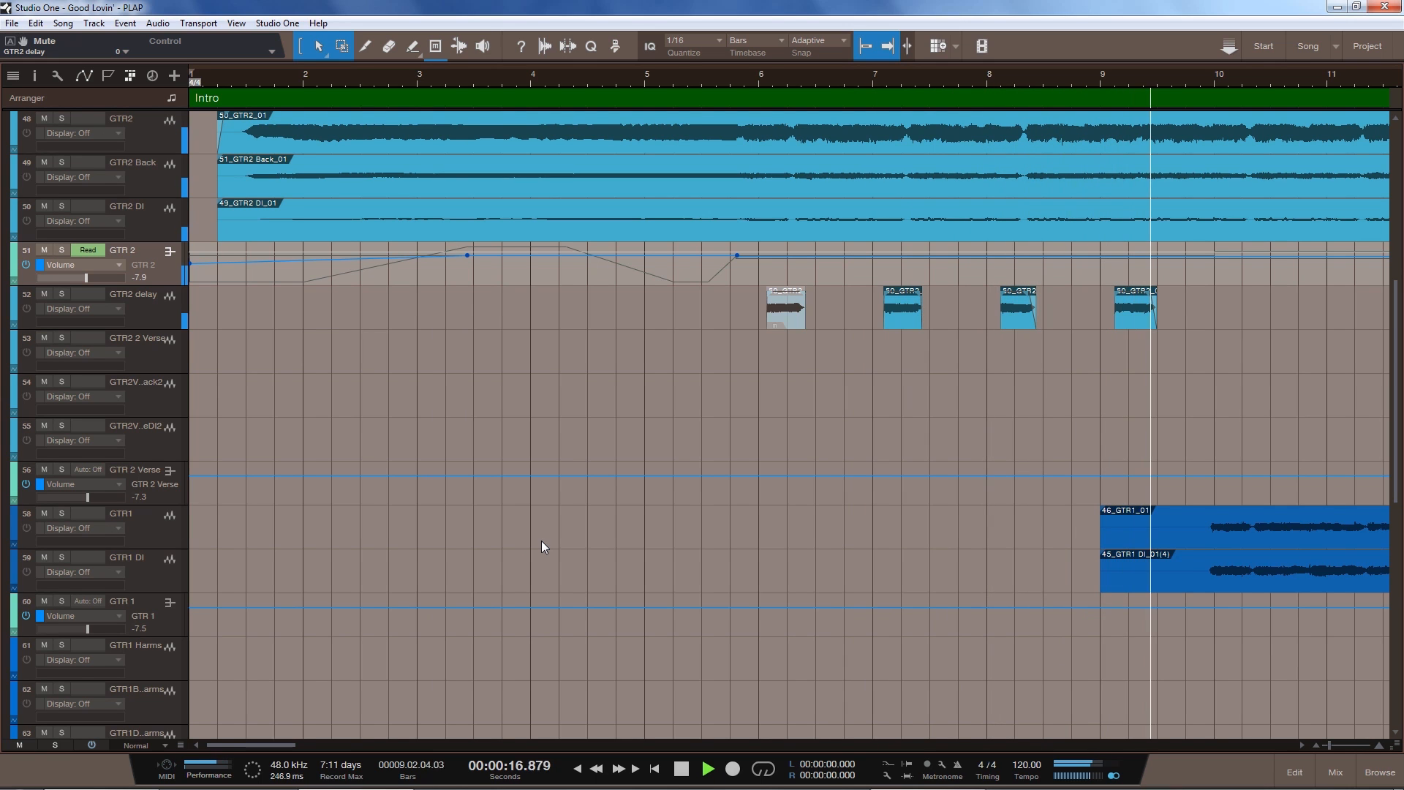
key(space)
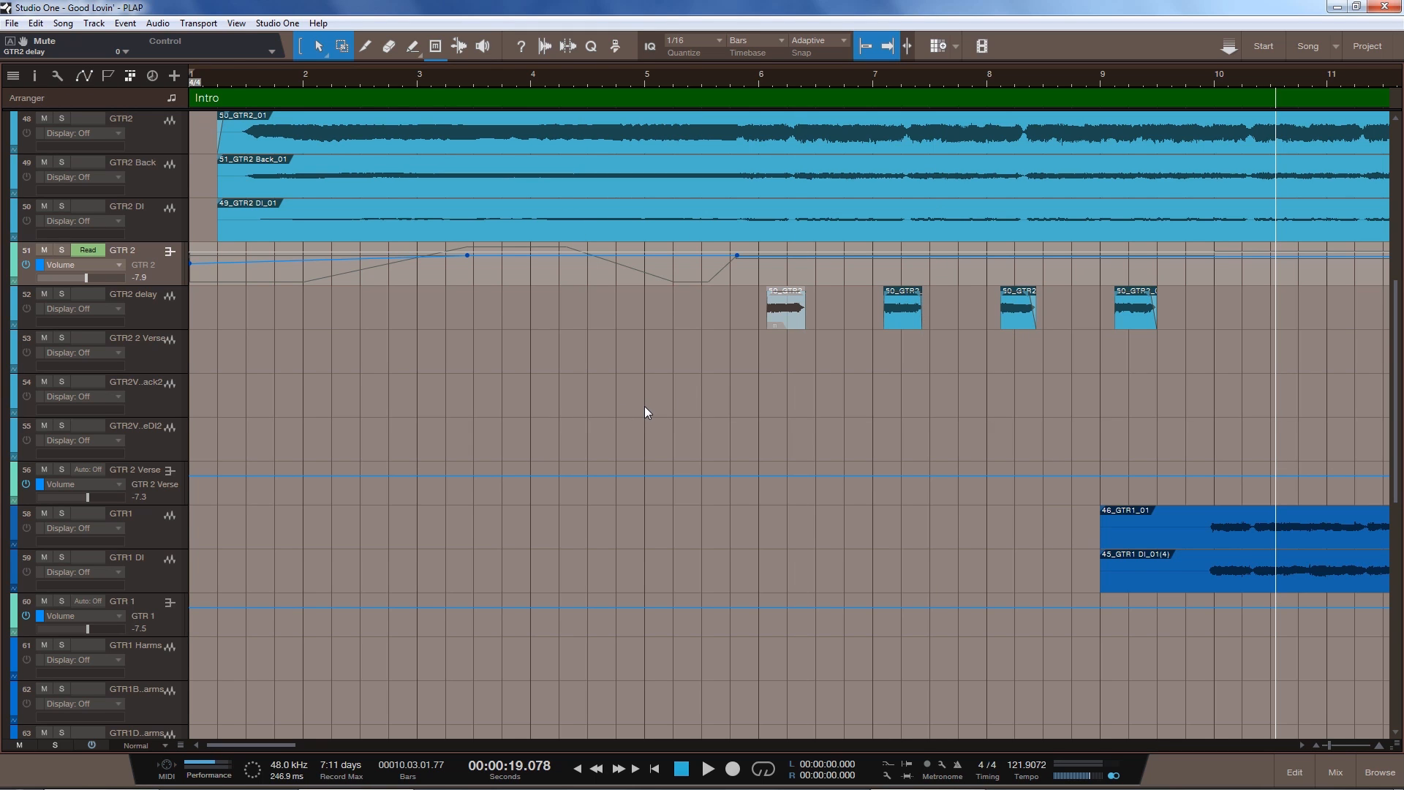
Zoom in on the GTR 2 volume automation points in the Outro and audition the passage twice from just before bar 106
key(z)
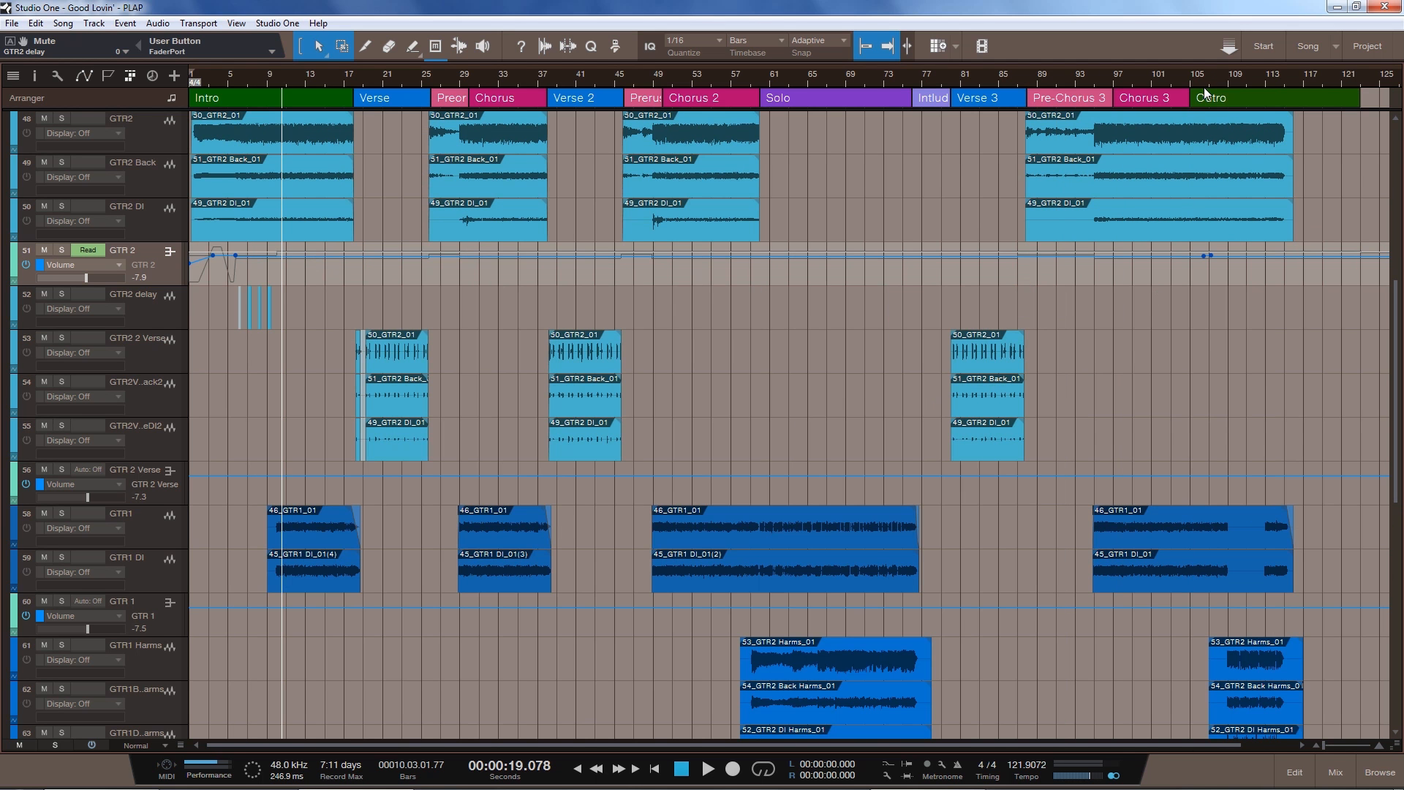
drag(1208, 83, 897, 173)
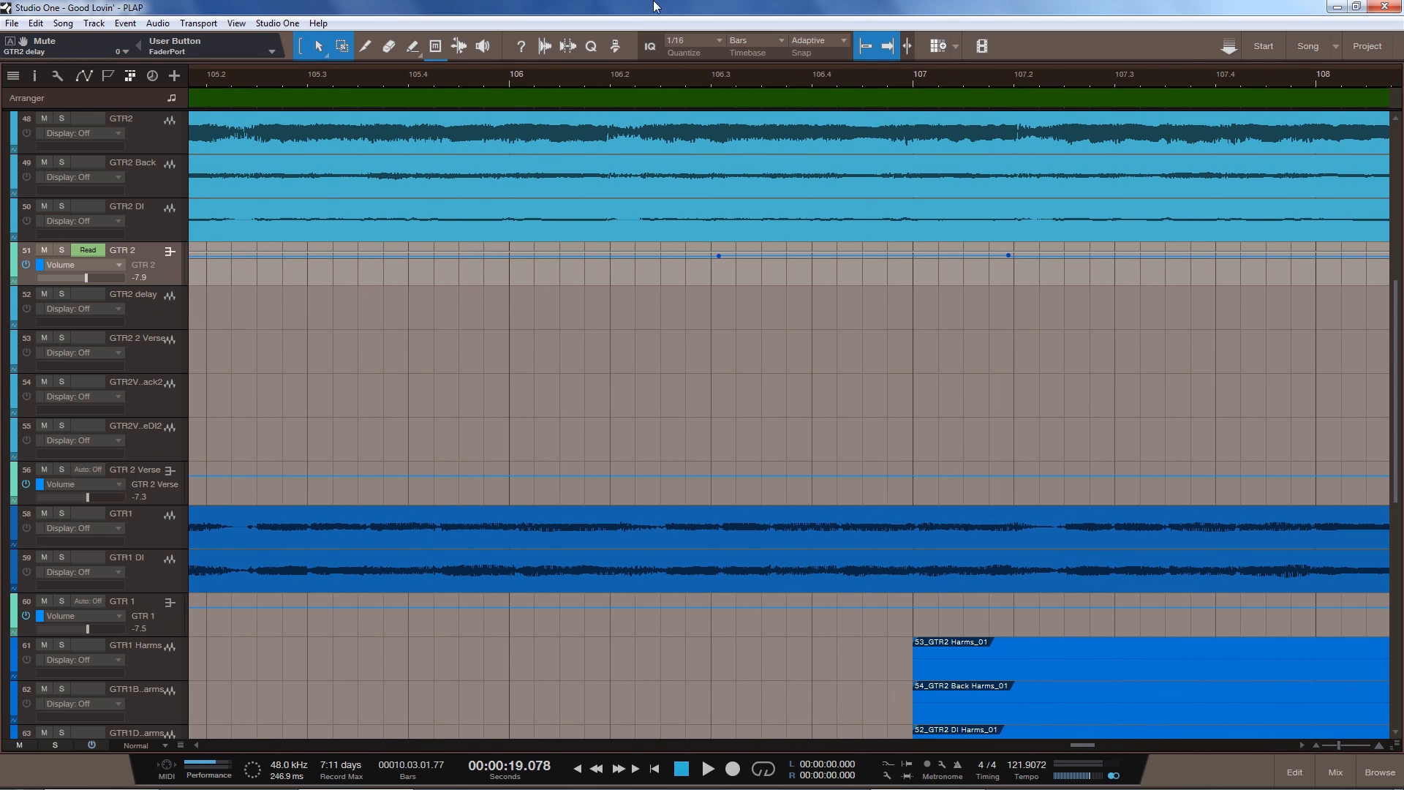
click(477, 80)
key(space)
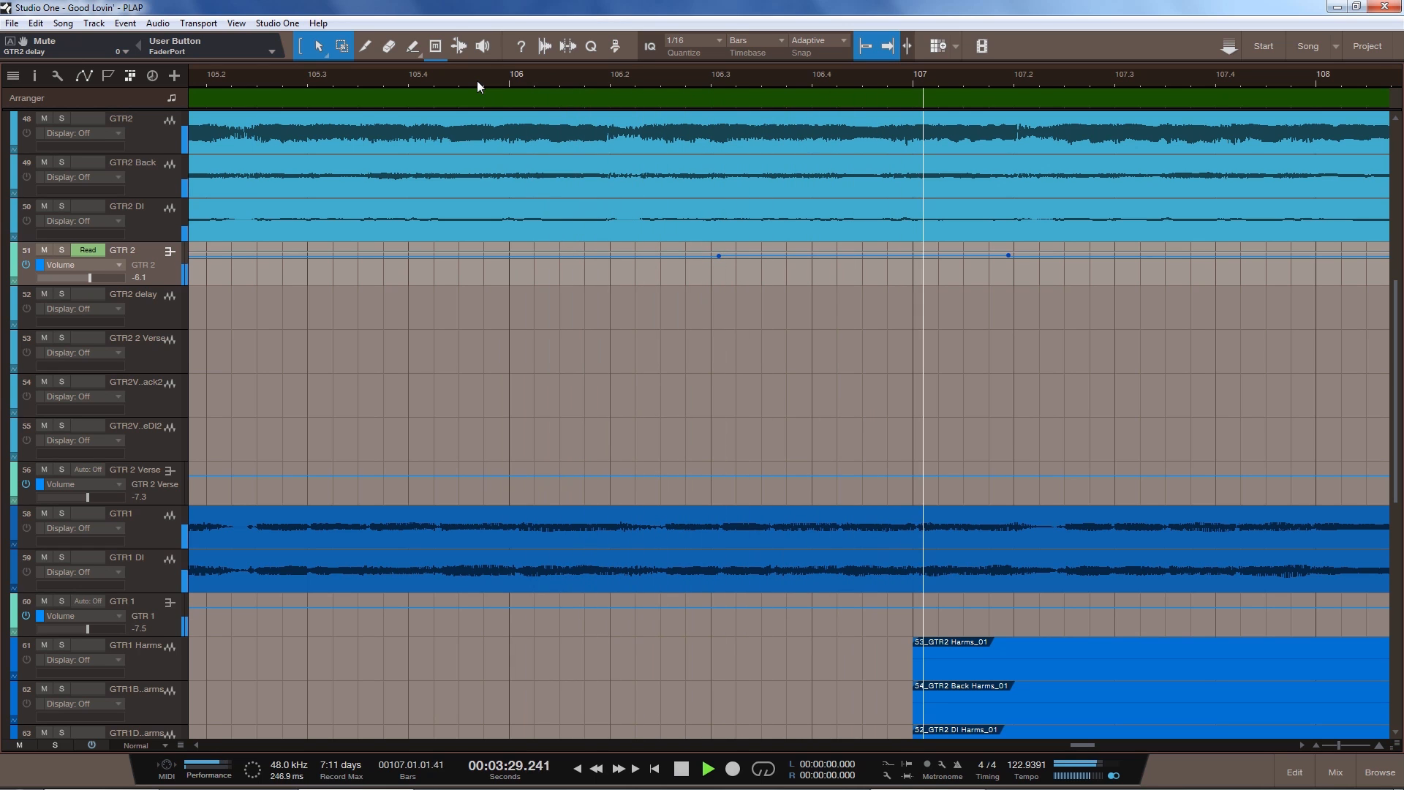
key(space)
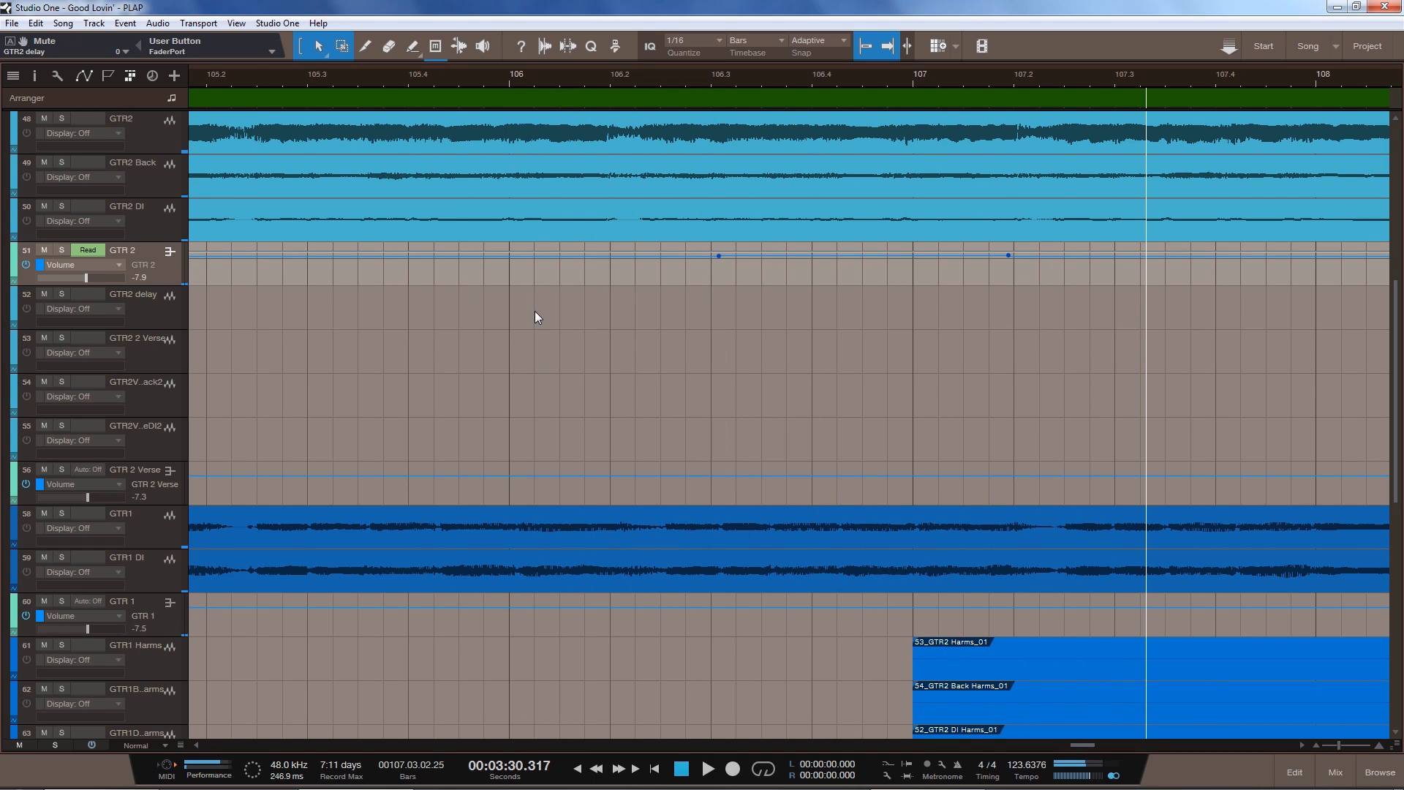
click(407, 77)
key(space)
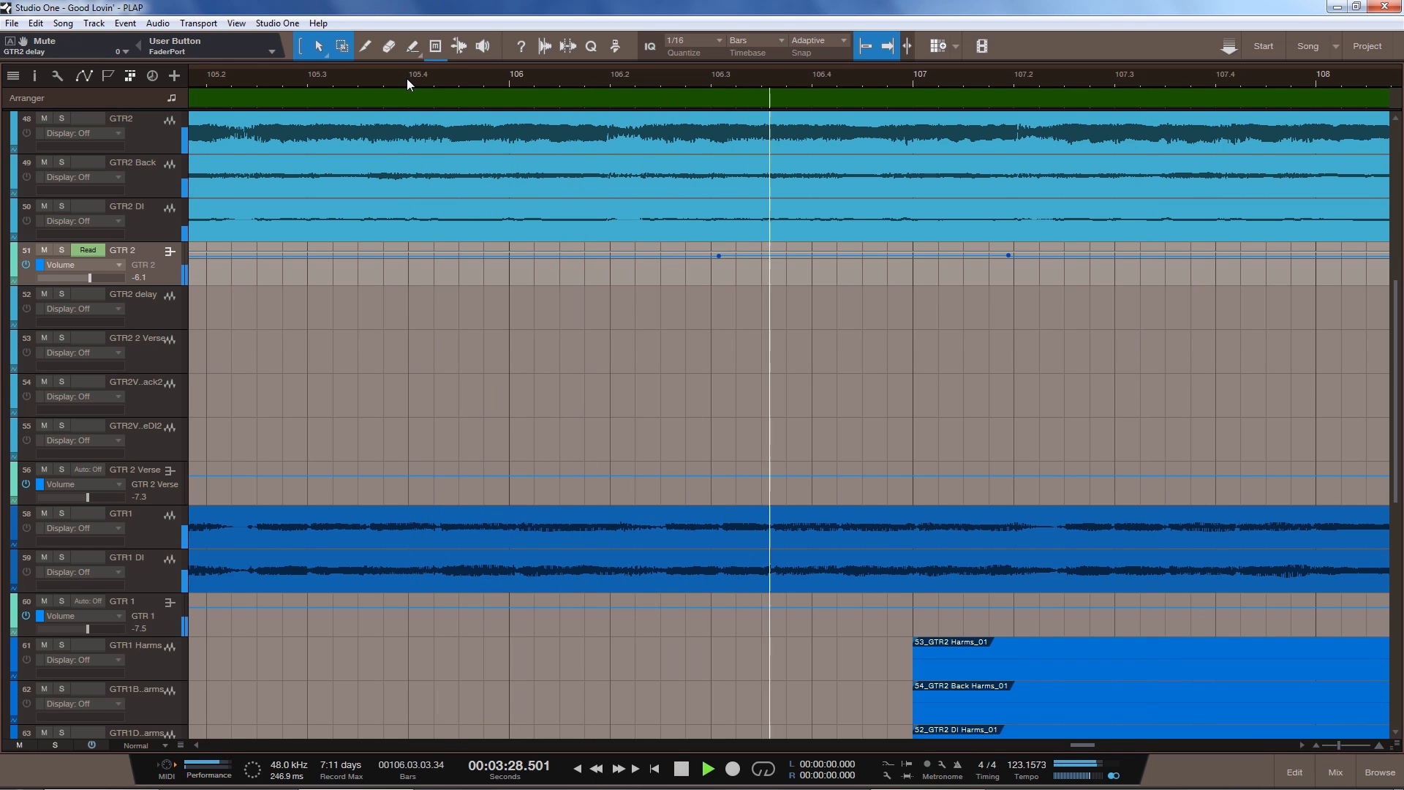
key(space)
Solo the GTR 2 bus, play the Outro passage from bar 106 and unsolo the bus
click(61, 251)
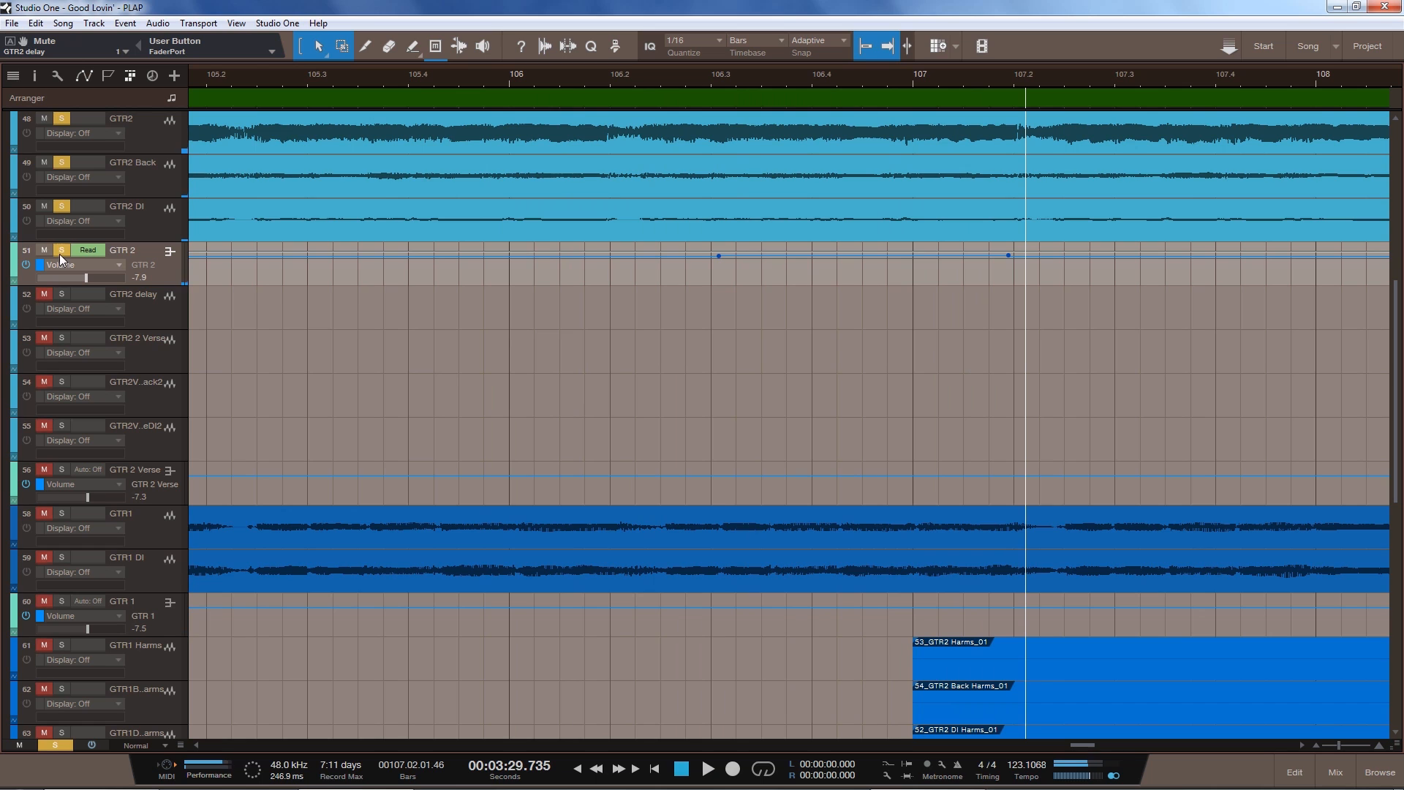
click(521, 80)
key(space)
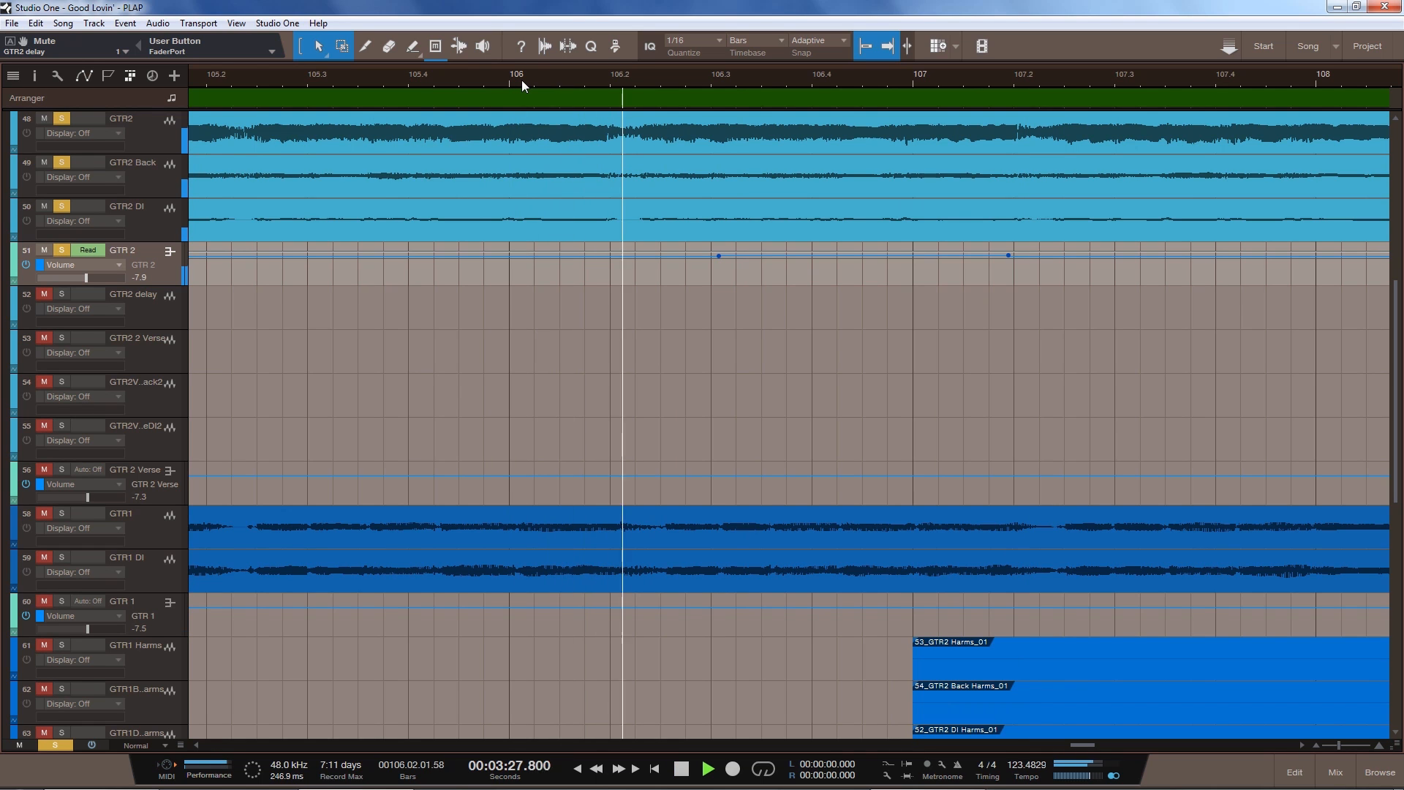
key(space)
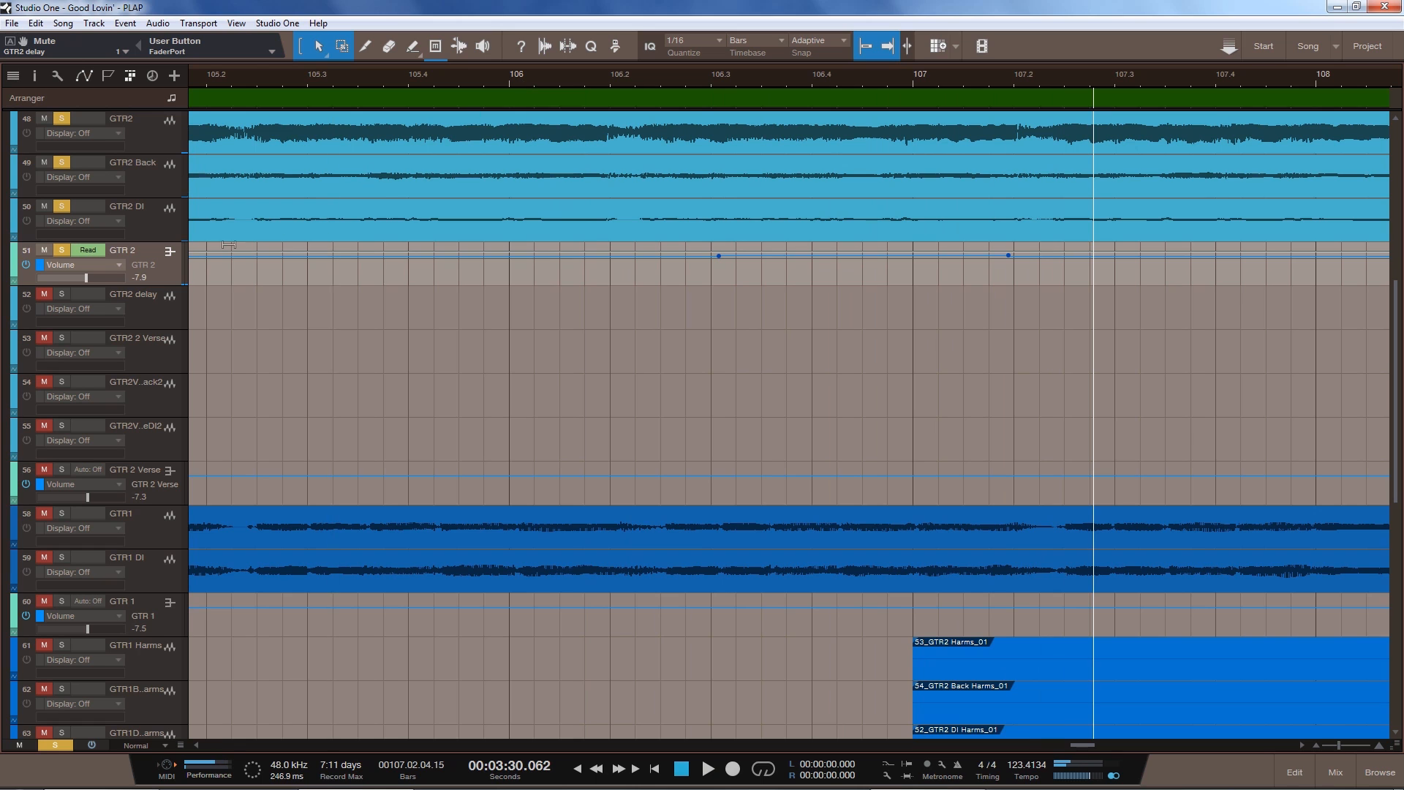
click(63, 250)
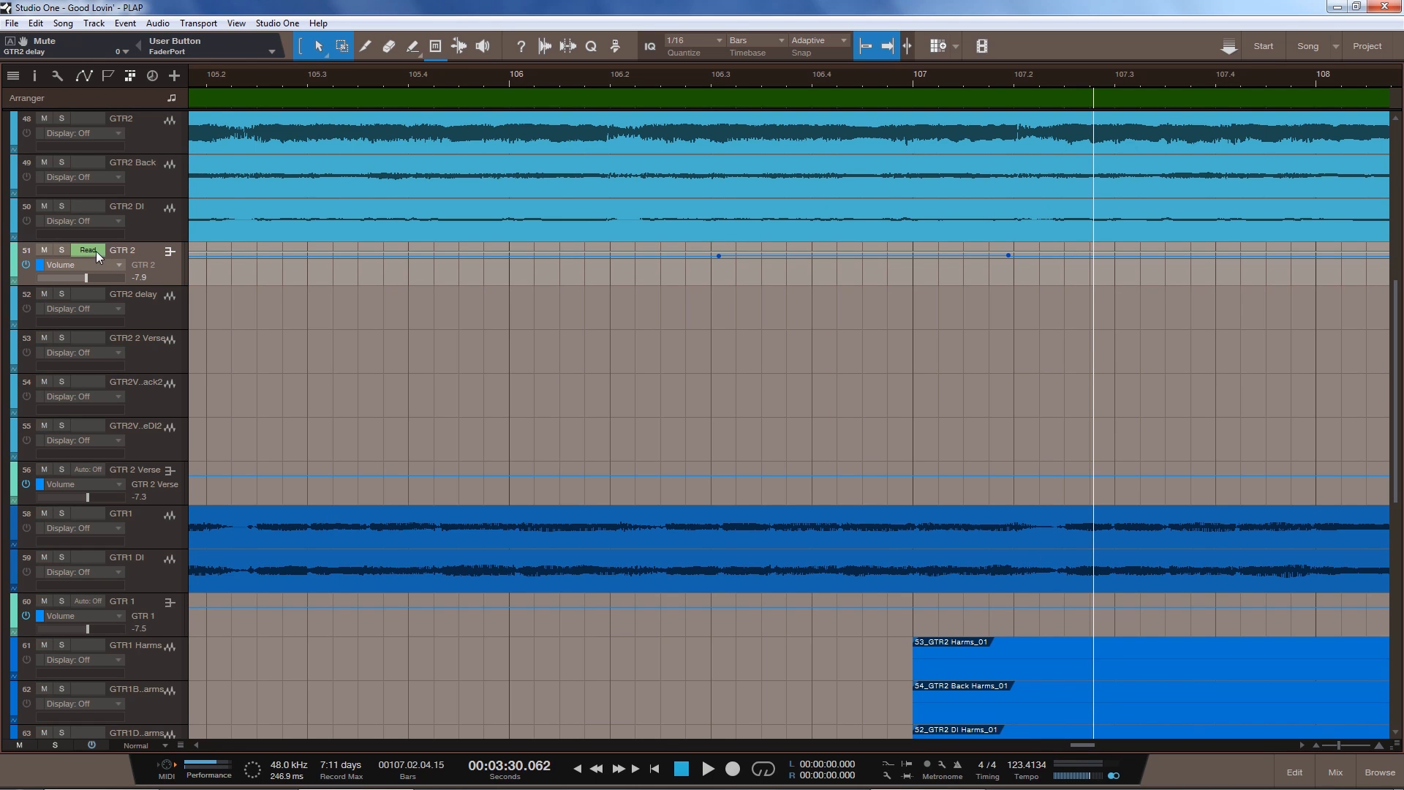
Switch the GTR 2 automation mode to Auto: Off and play the Outro passage from around bar 106
click(101, 251)
click(102, 268)
drag(401, 68, 403, 57)
click(525, 81)
key(space)
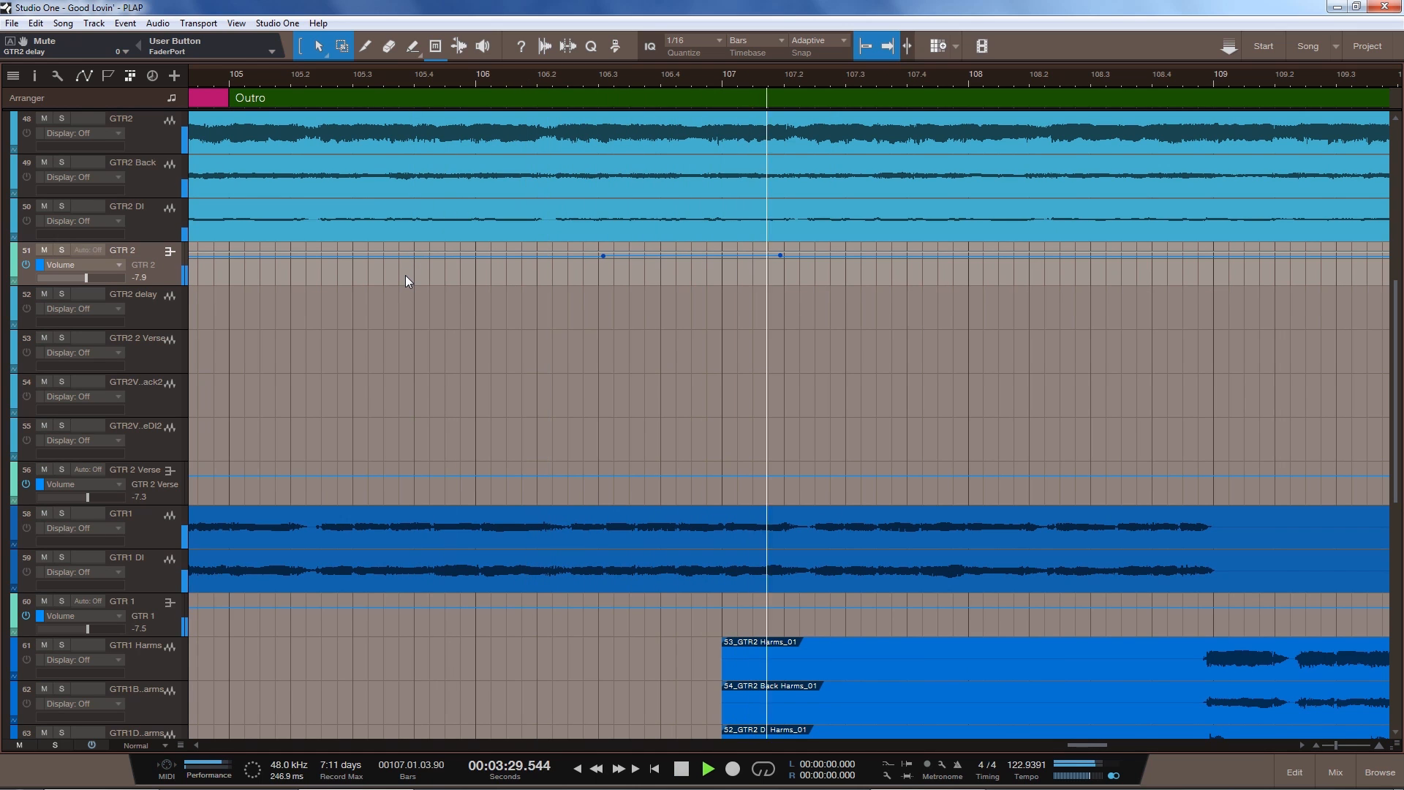
key(space)
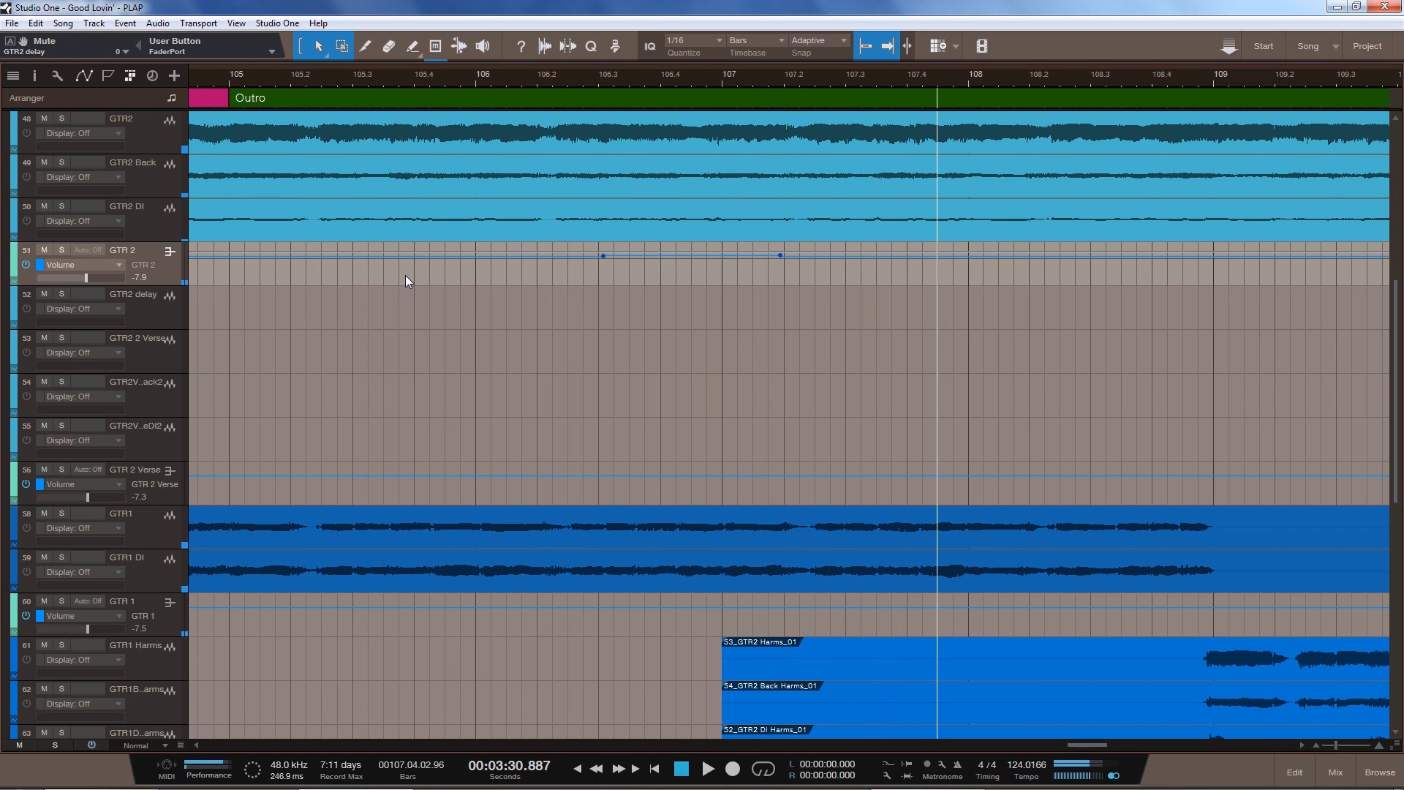
Set the GTR 2 automation mode back to Read and play the same Outro passage from bar 106
click(92, 251)
click(98, 278)
click(473, 81)
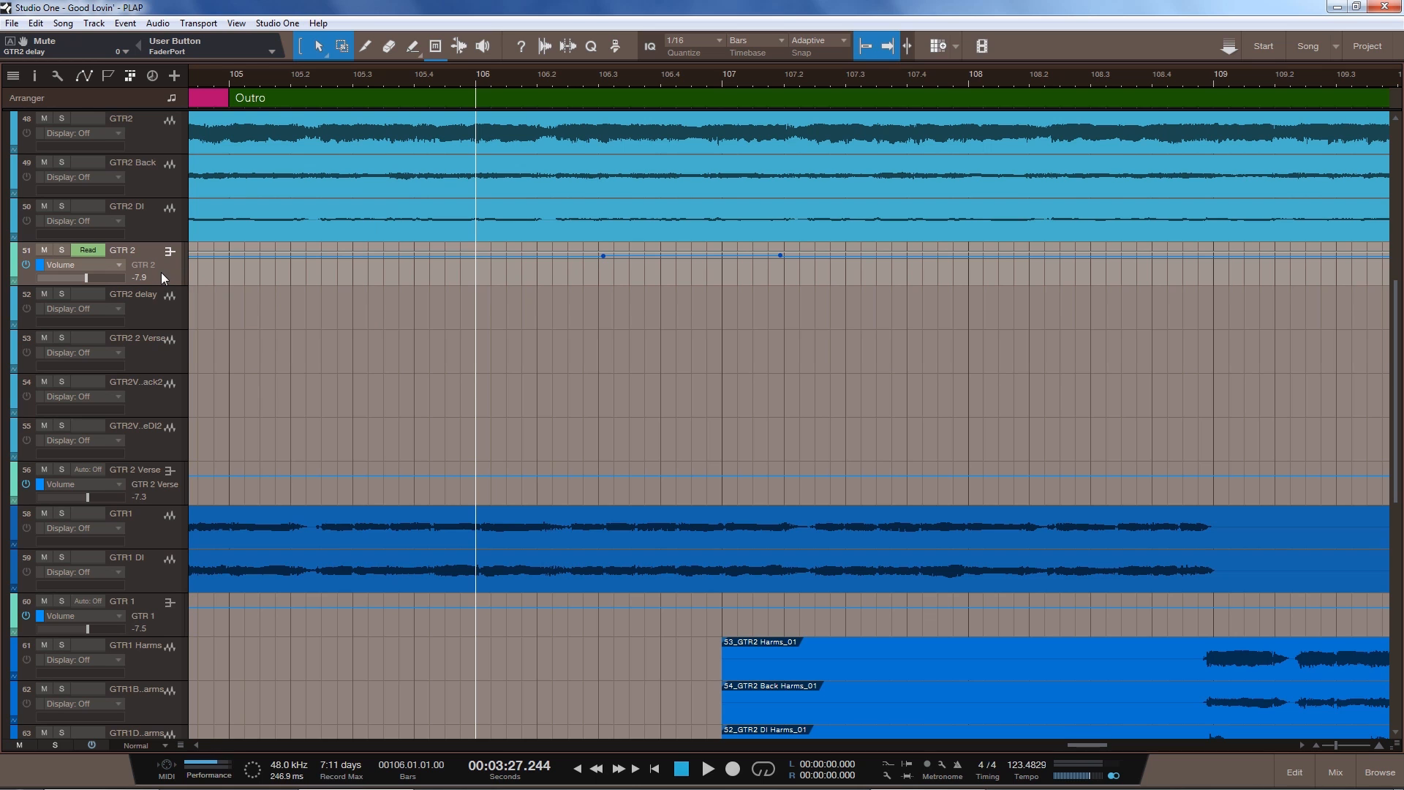
key(space)
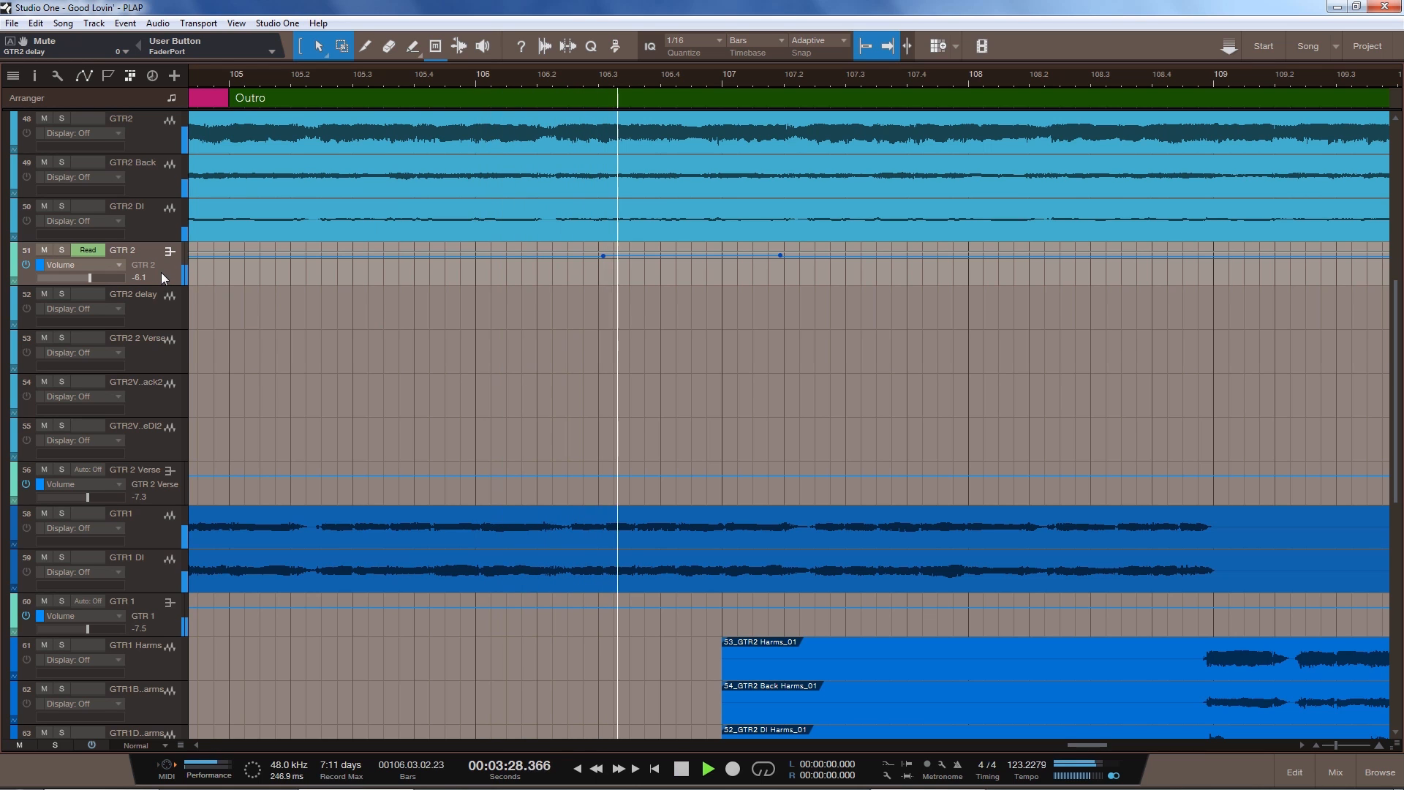
key(space)
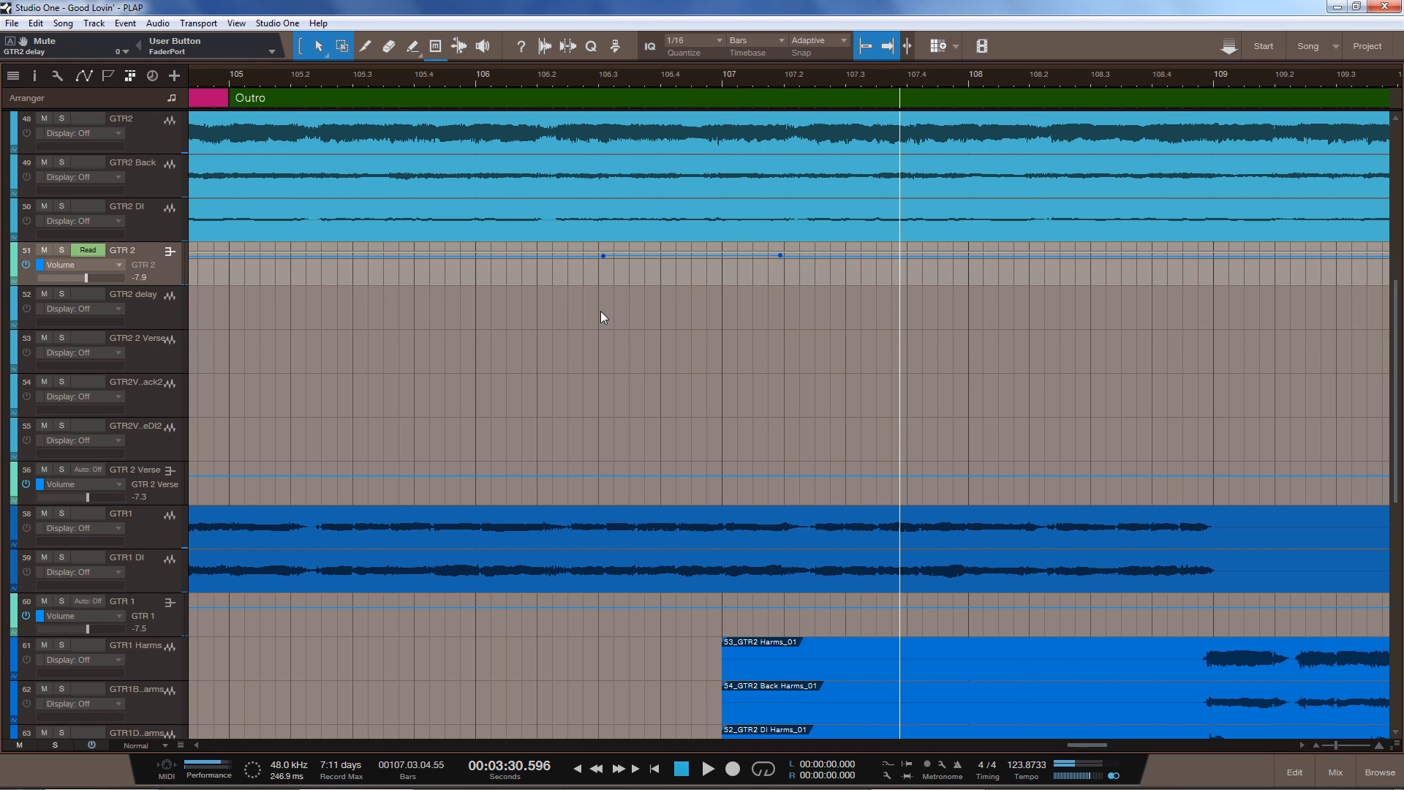
Expand the GTR 2 automation lanes in the full song view, and play from bar 25 with the GTR 2 bus soloed
key(z)
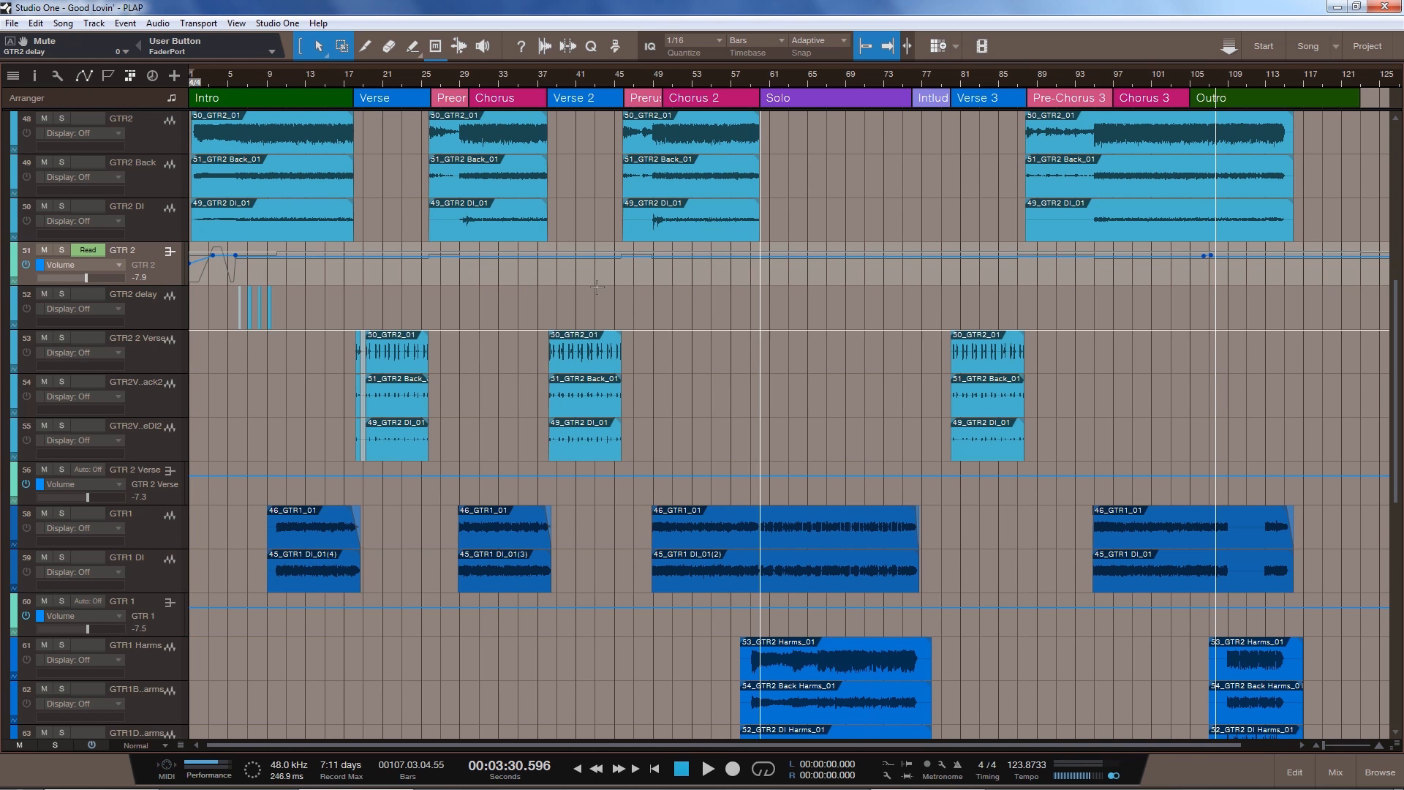
click(16, 280)
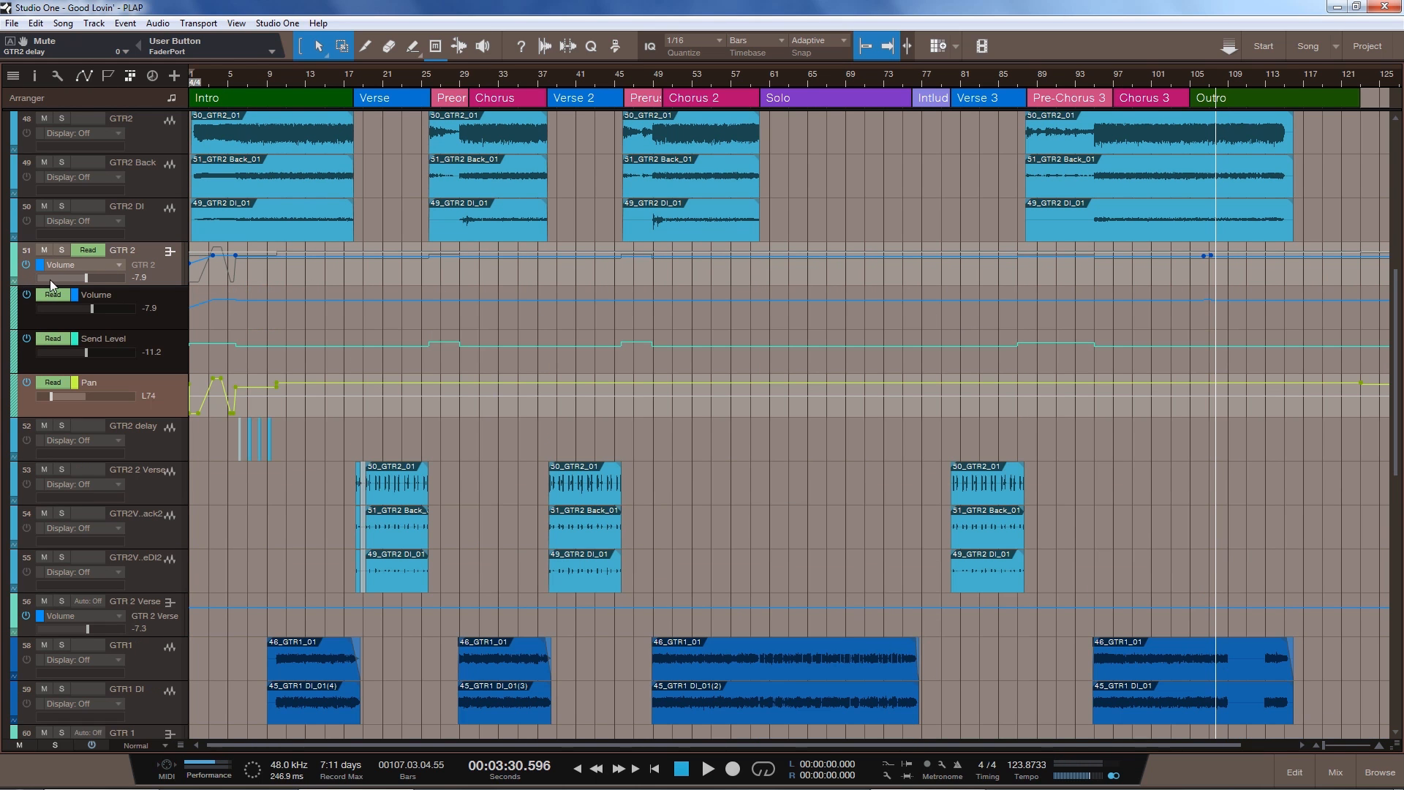
click(420, 81)
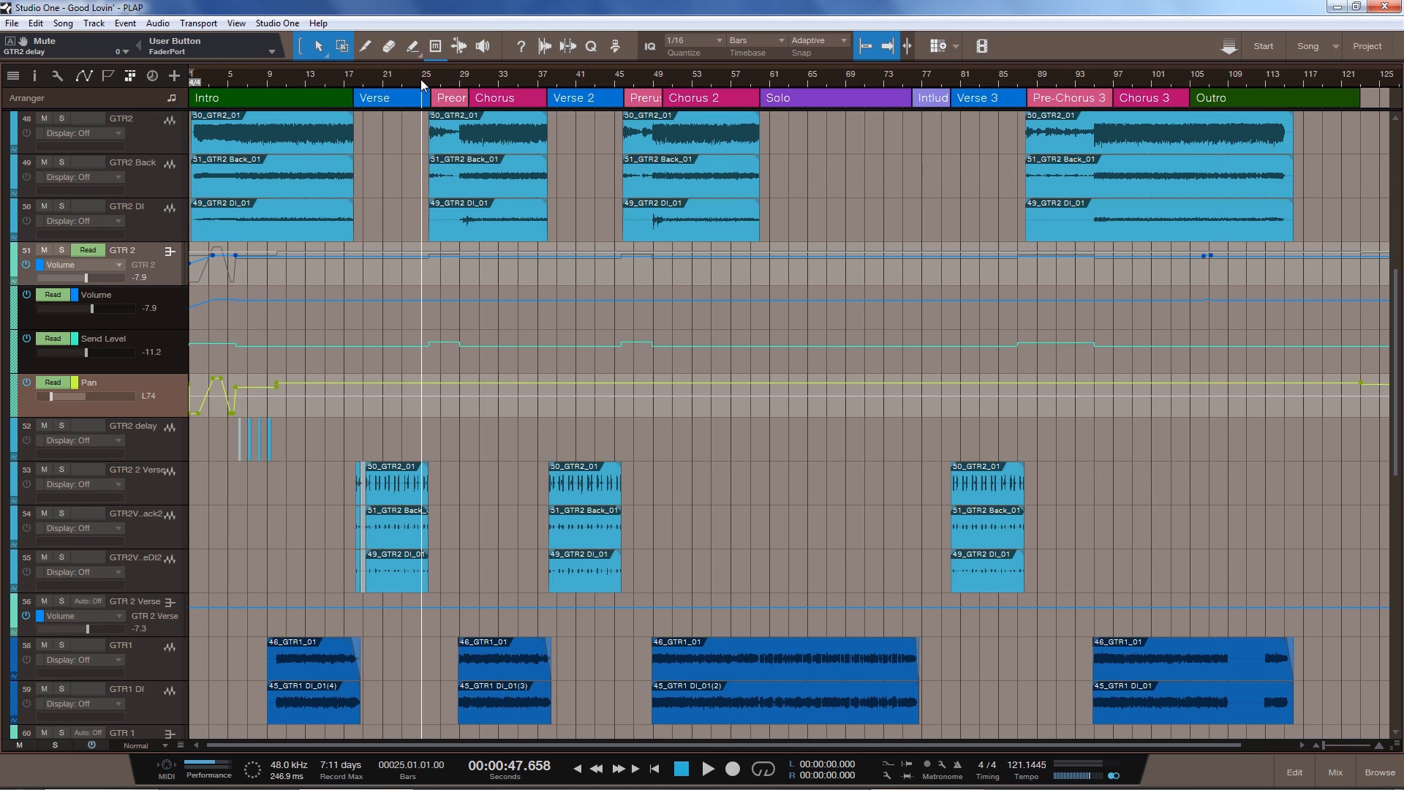
click(61, 251)
key(space)
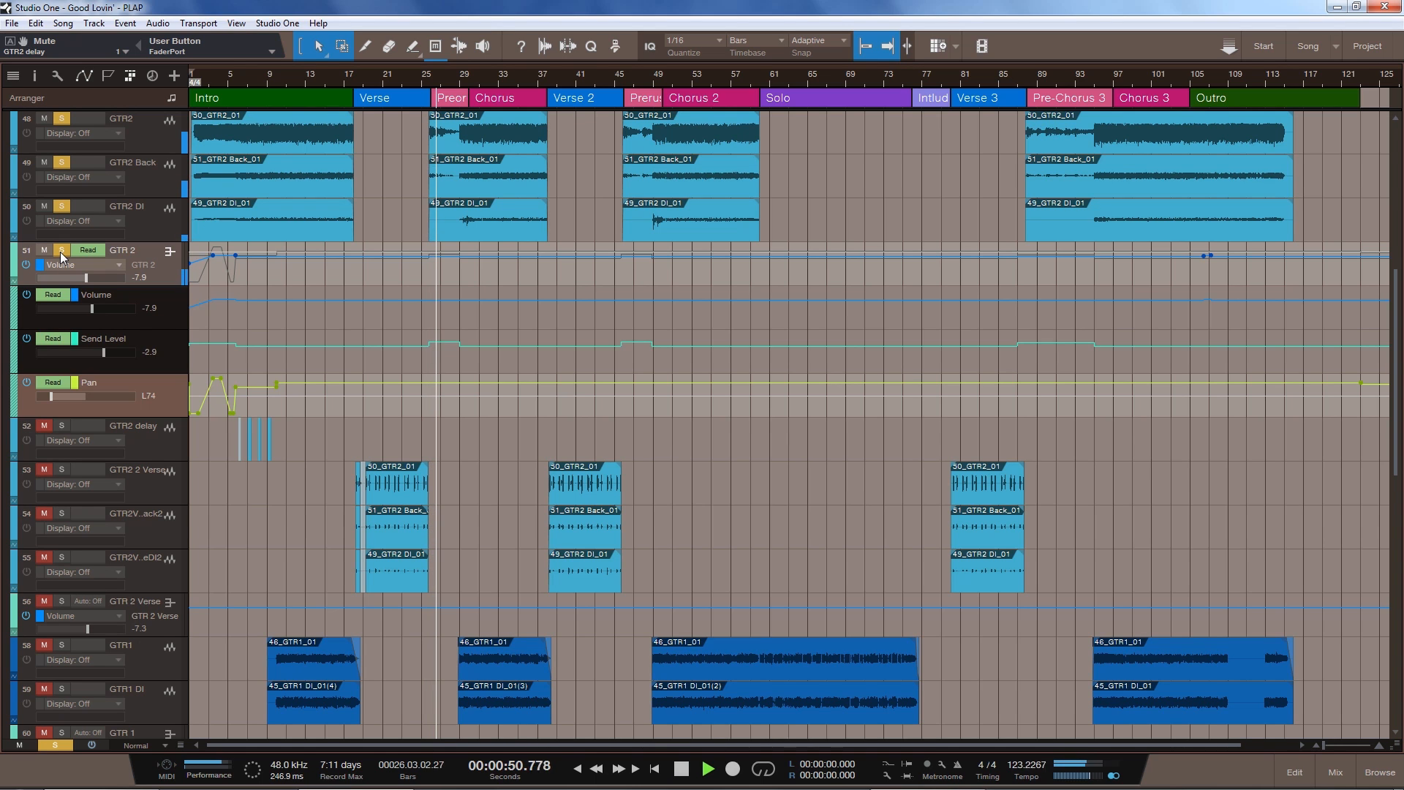
Show the GTR 2 Send Level automation points and play the soloed bus across the change from the prechorus to the chorus
click(163, 358)
key(space)
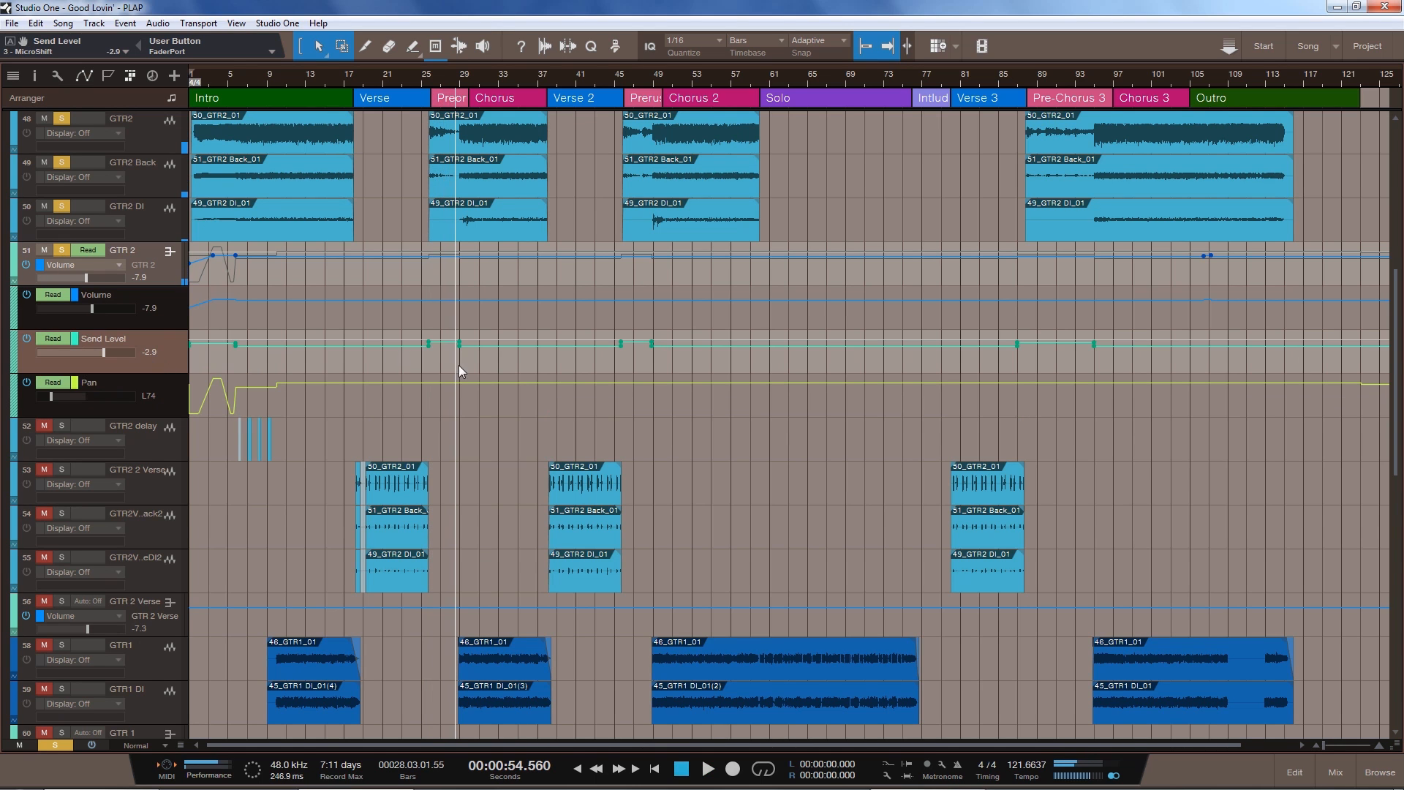
key(KP_Subtract)
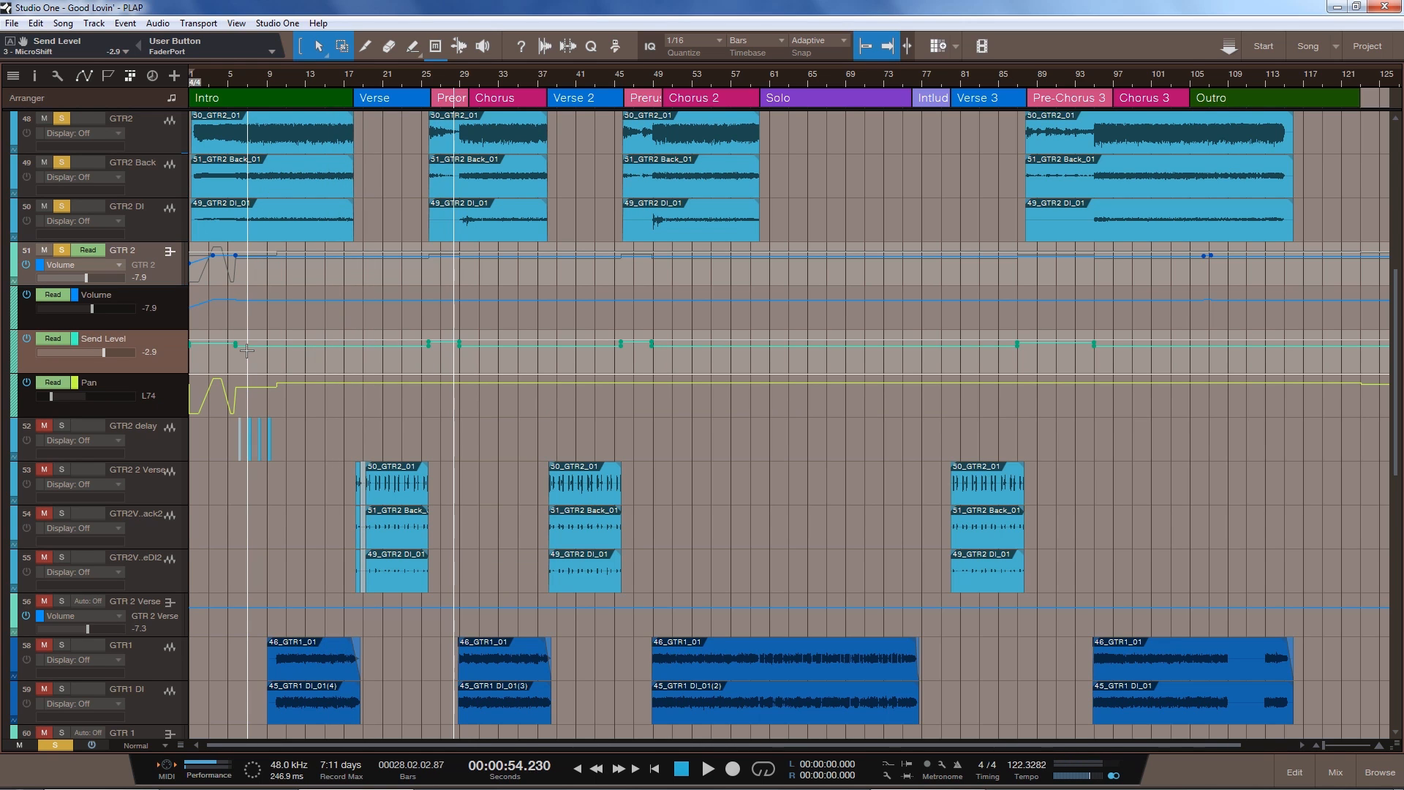
key(space)
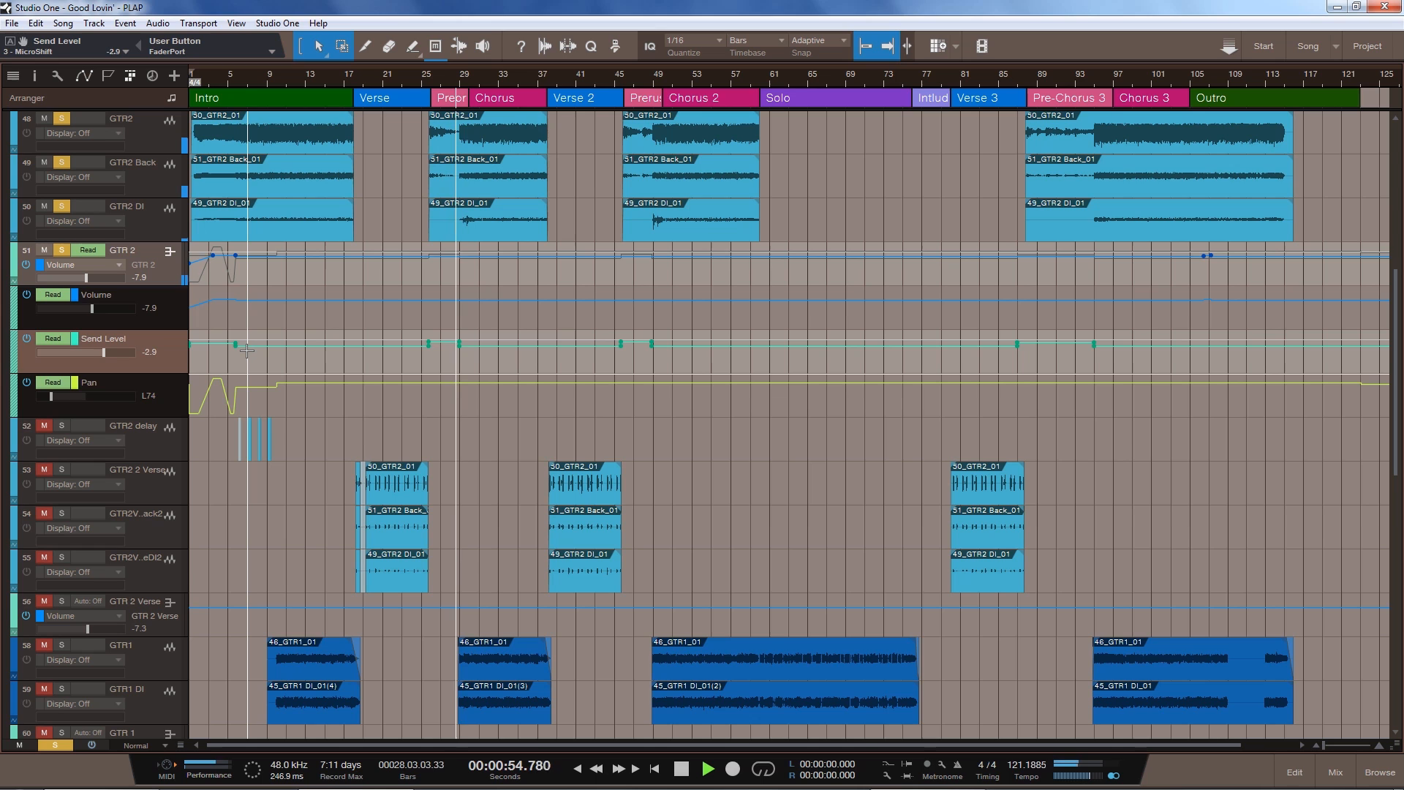
key(space)
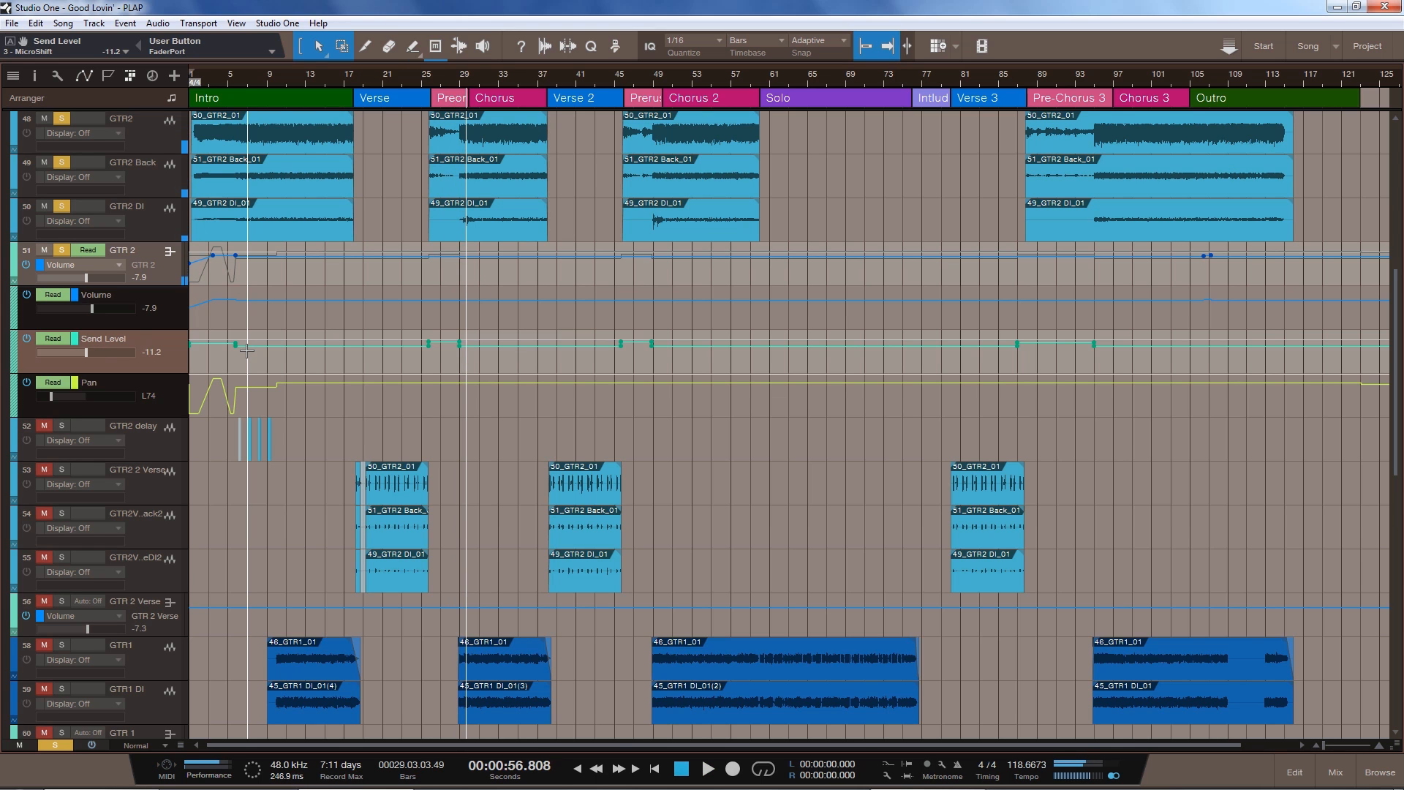
Collapse the GTR 2 automation lanes and the GUITARS folder, and clear all solos
click(15, 283)
scroll(153, 334, up, 3)
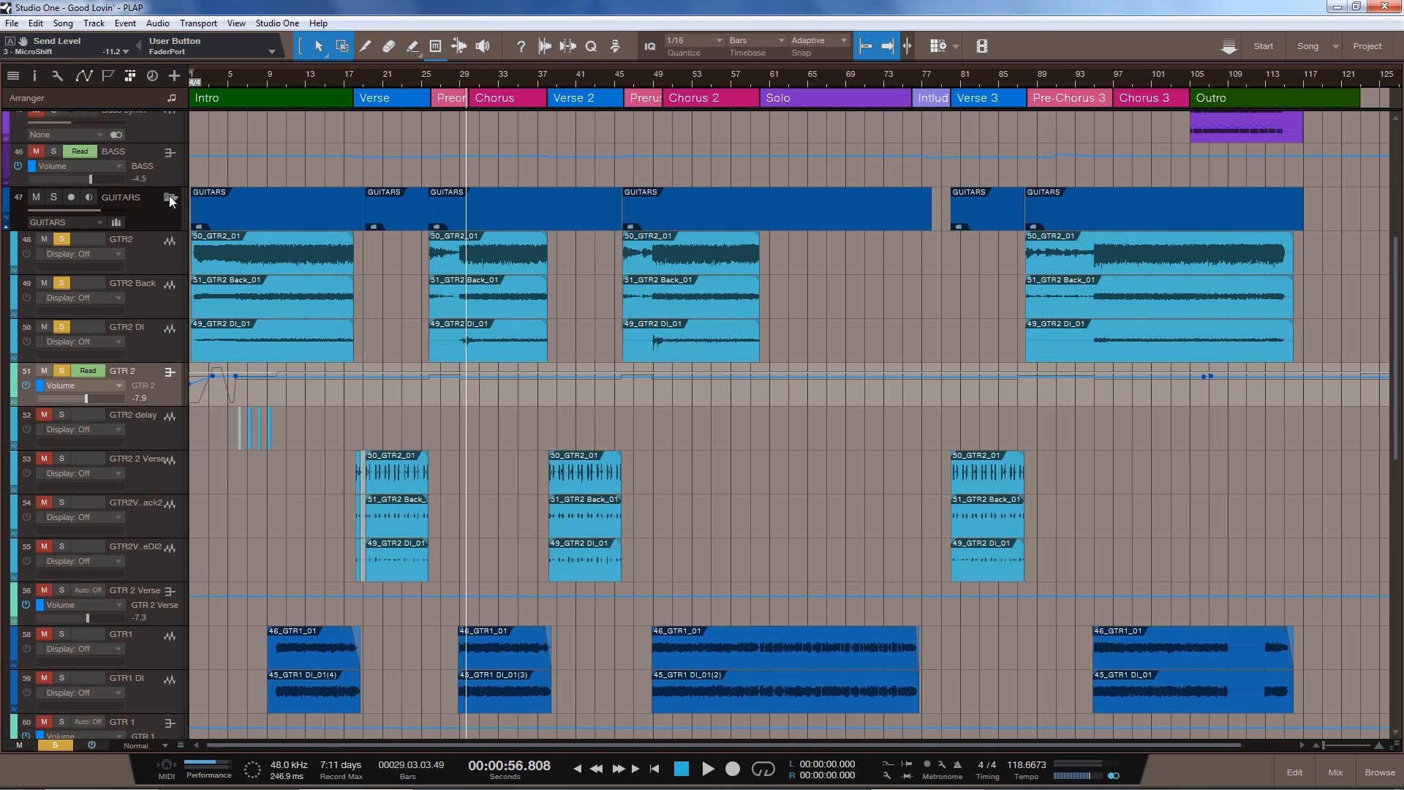
click(170, 197)
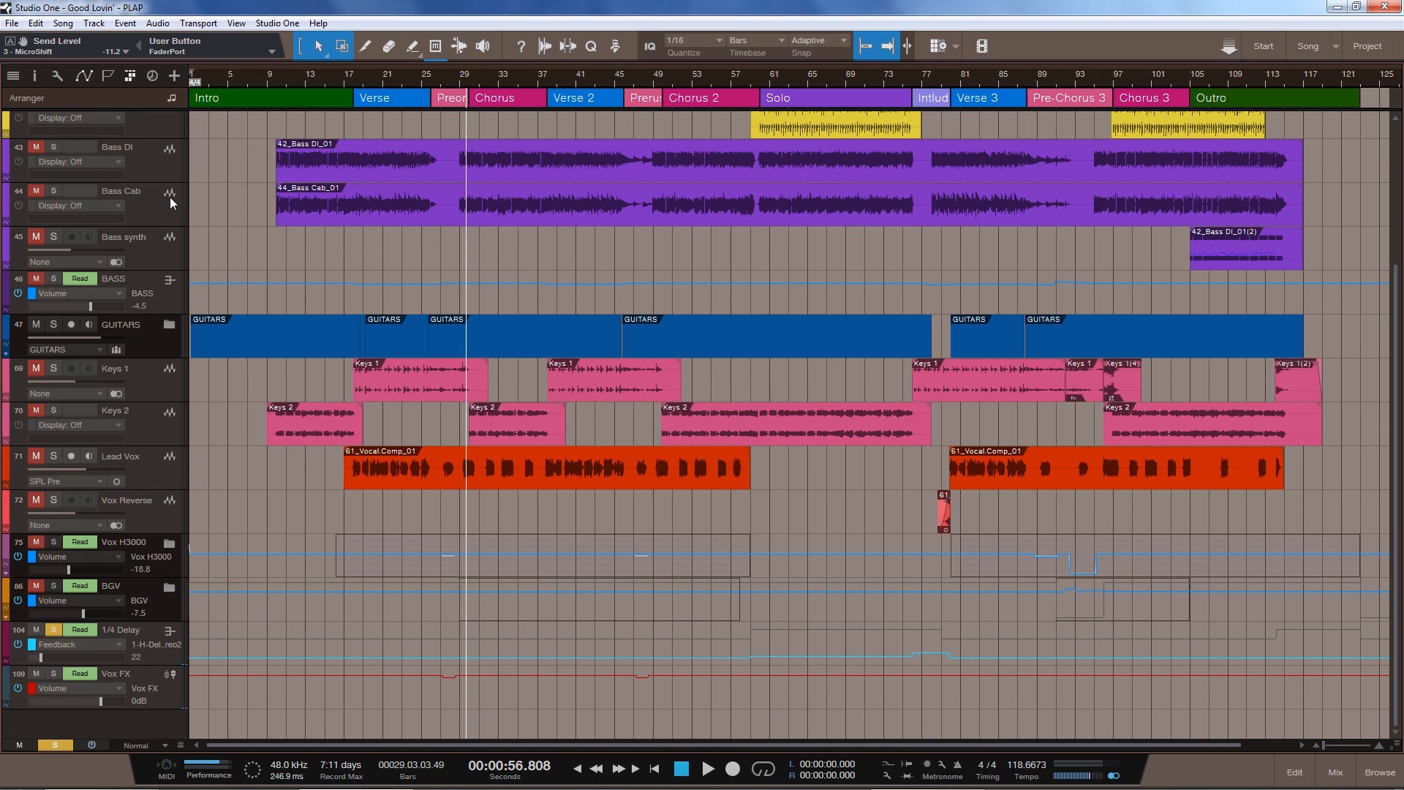
click(68, 745)
scroll(312, 549, up, 5)
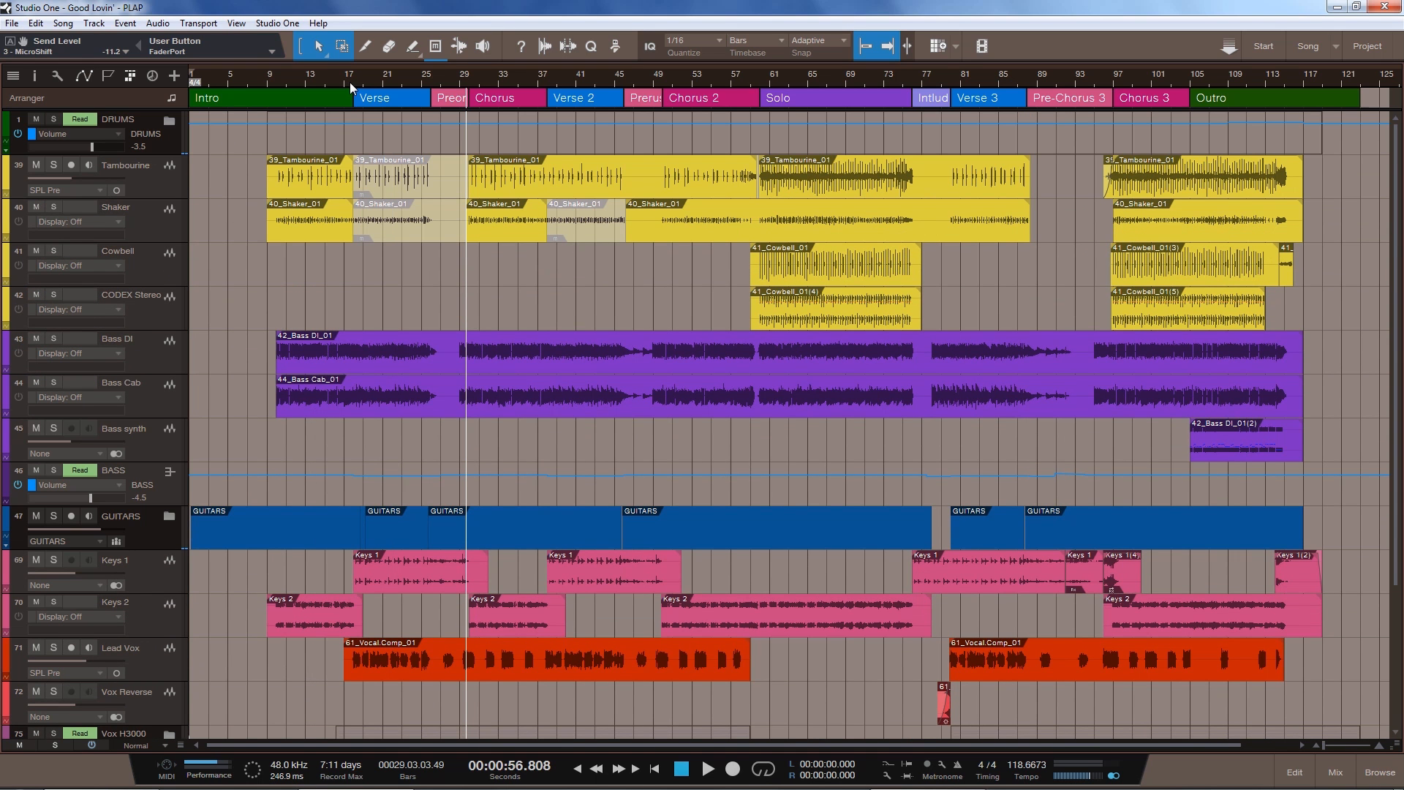
Play the full mix from the start of the first Verse at bar 18
click(349, 79)
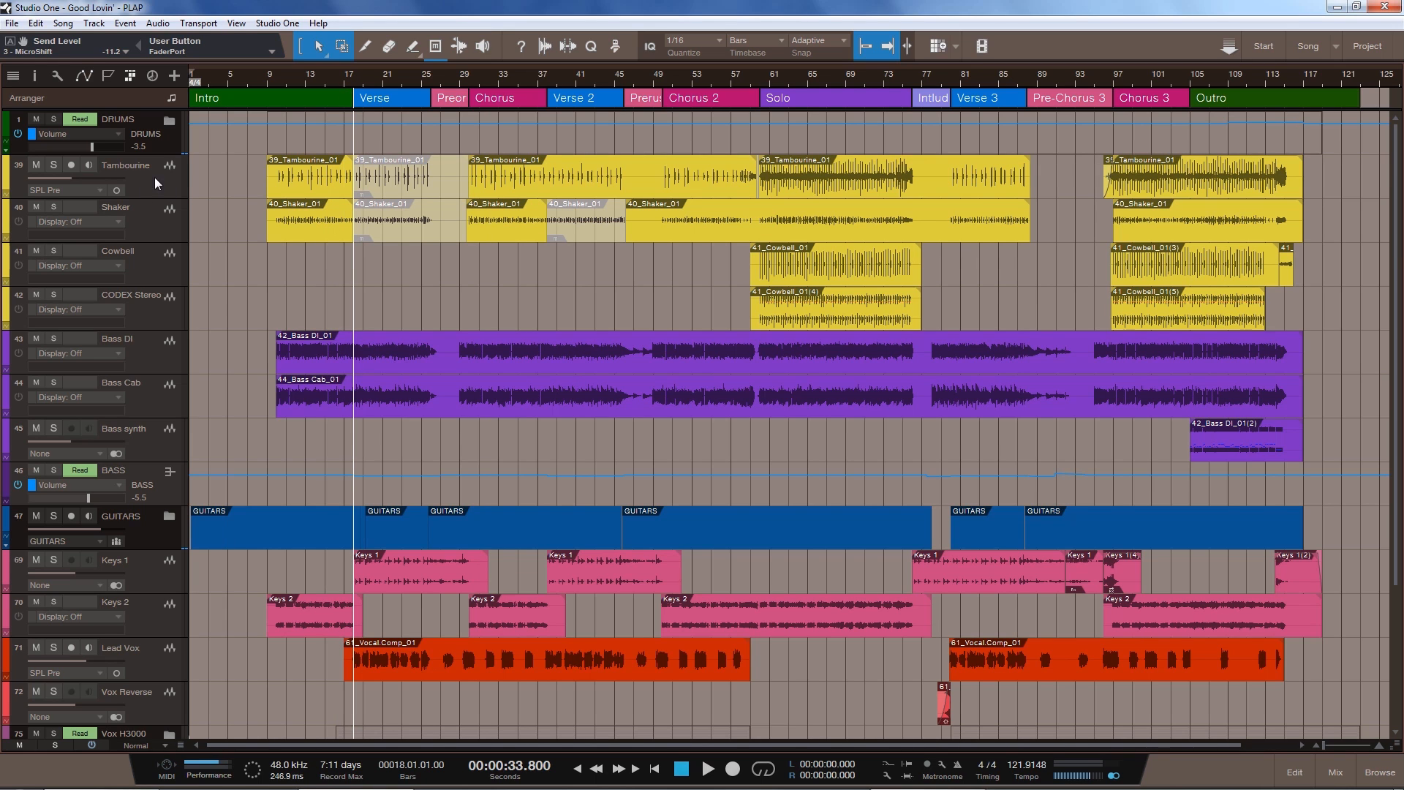
key(space)
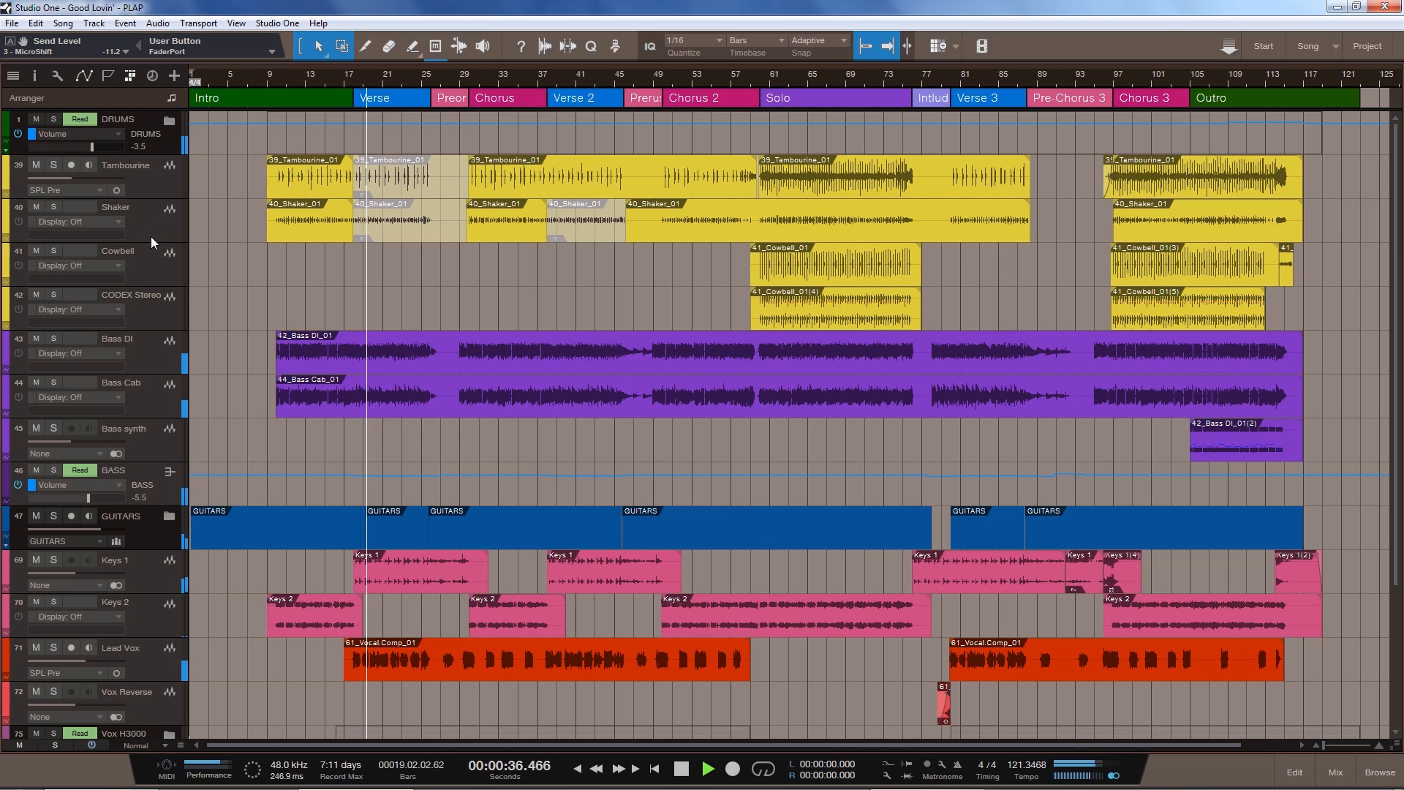
key(space)
Play the full mix from the start of Verse 2 at bar 38
click(556, 128)
click(550, 82)
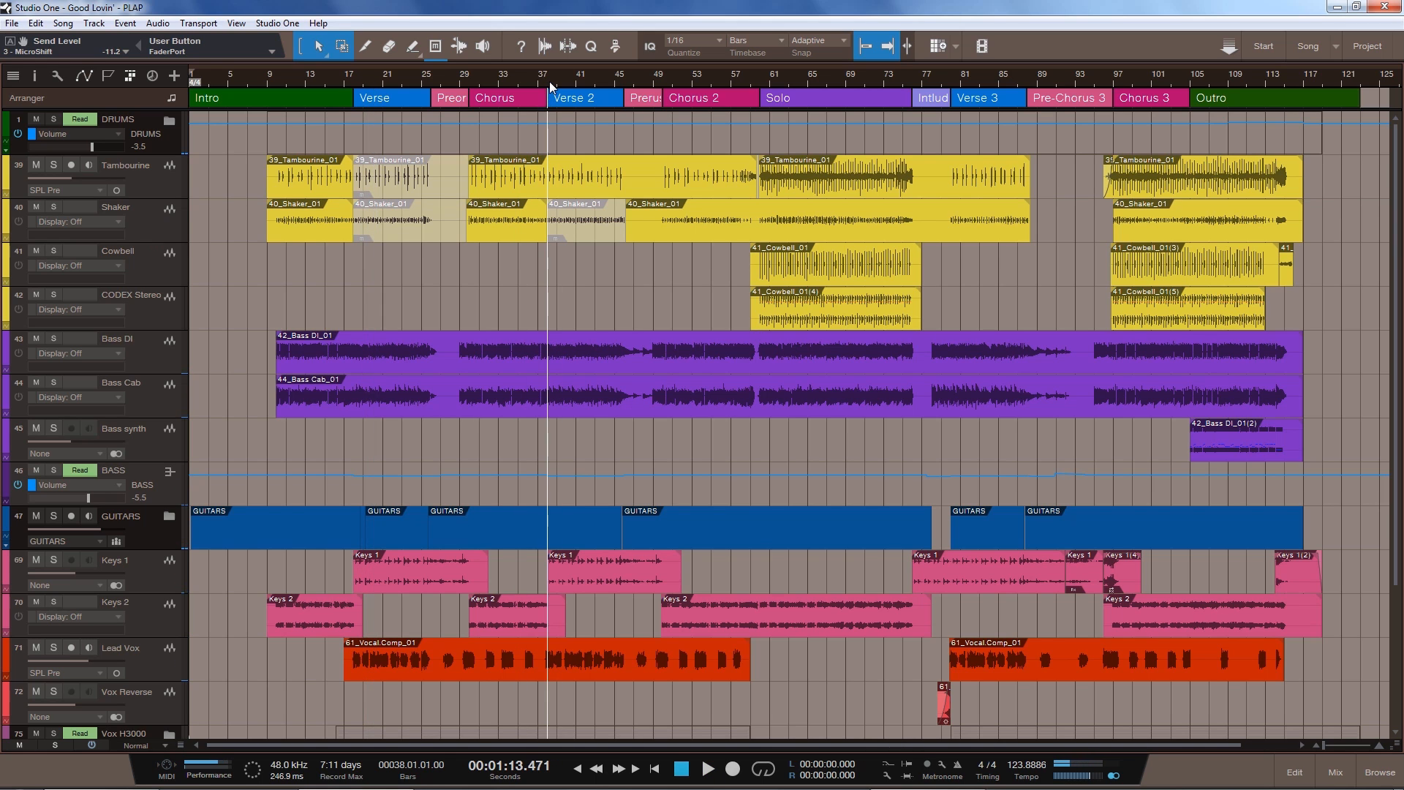
key(space)
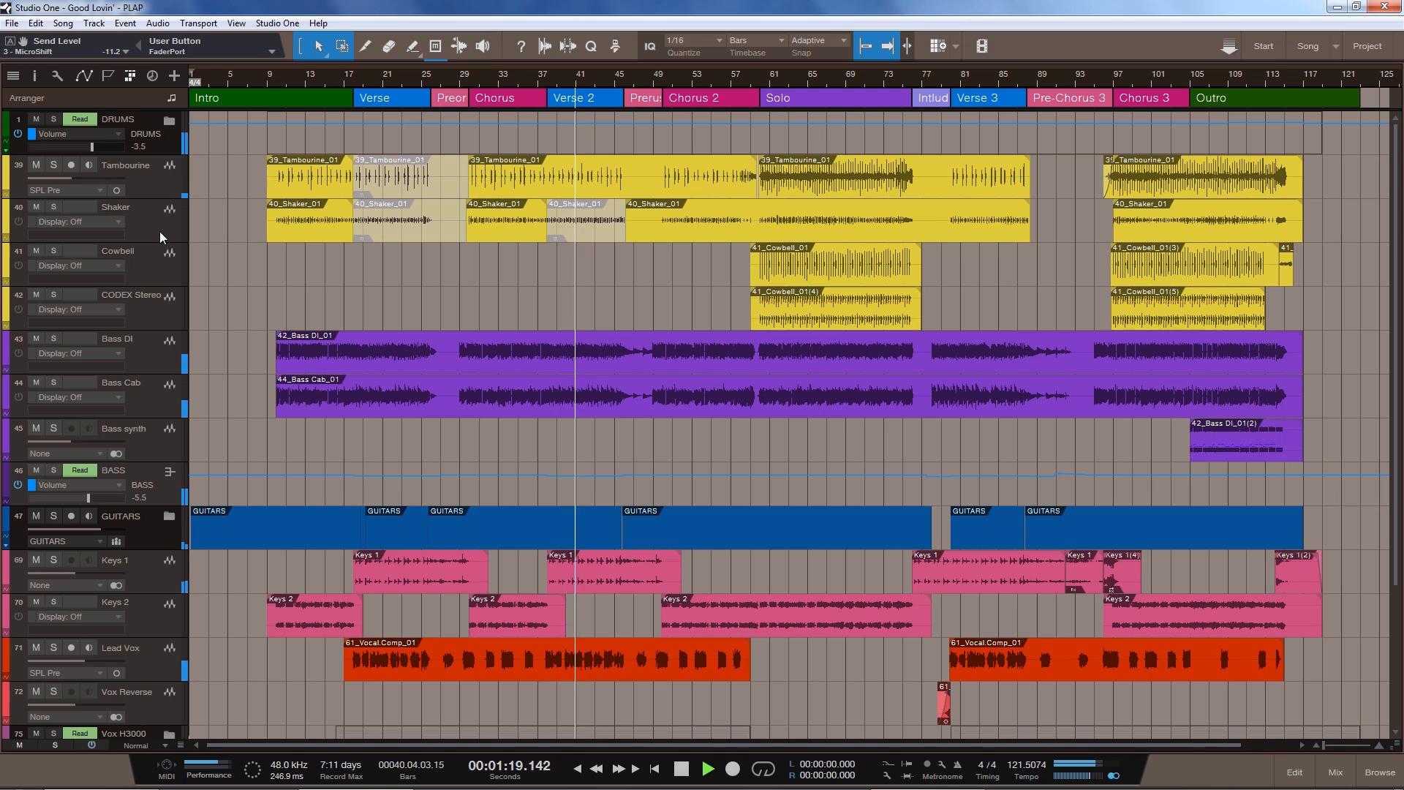
key(space)
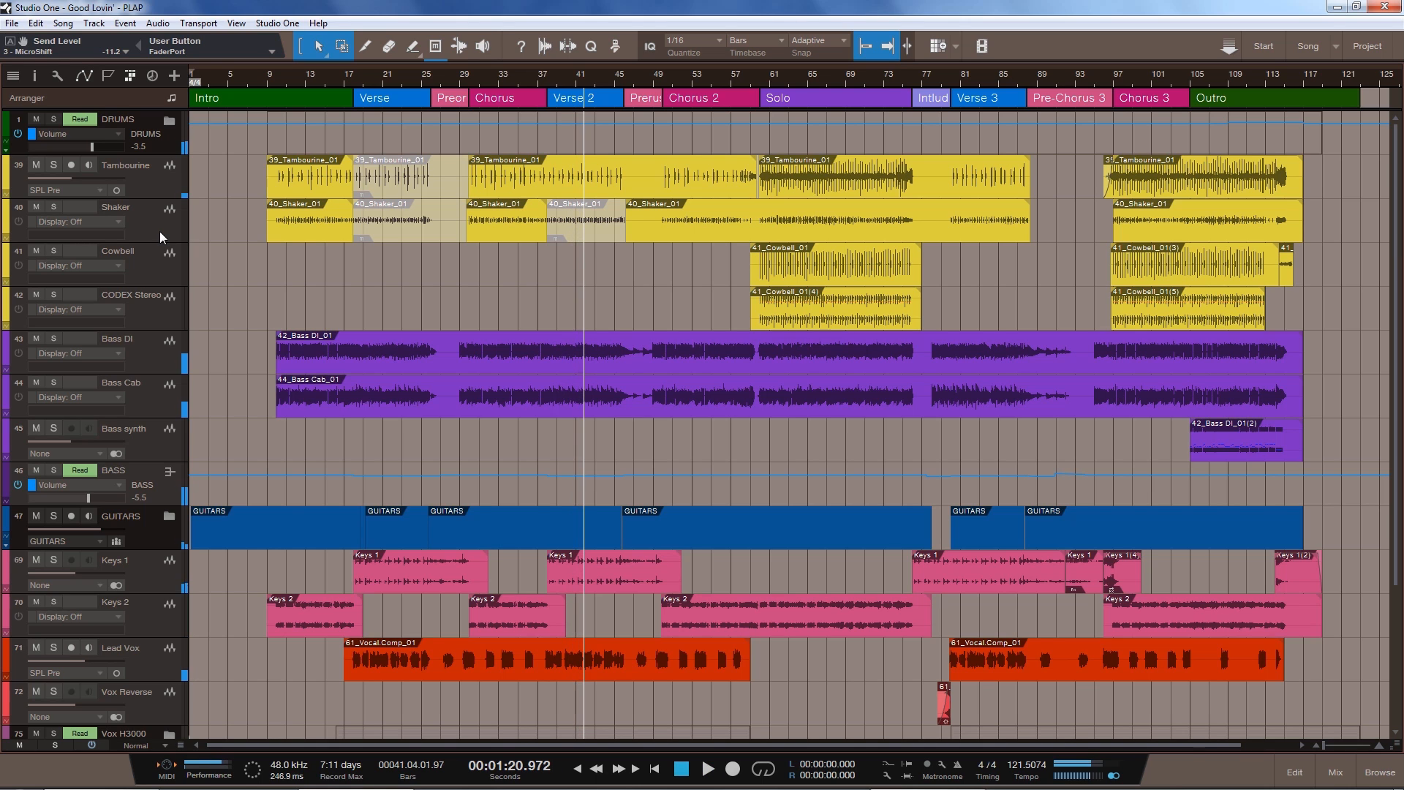
Play the full mix from the start of Verse 3 at bar 80
click(951, 76)
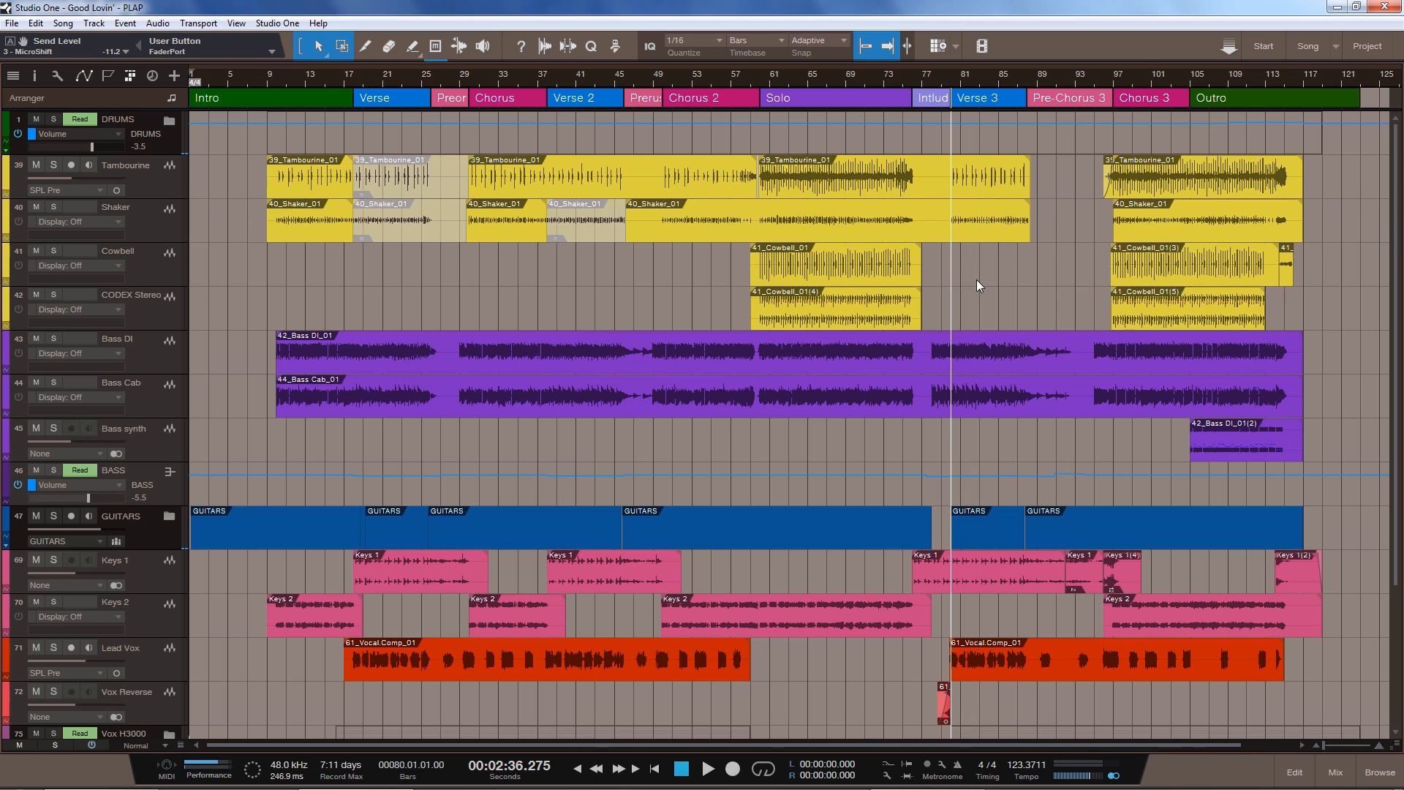
key(space)
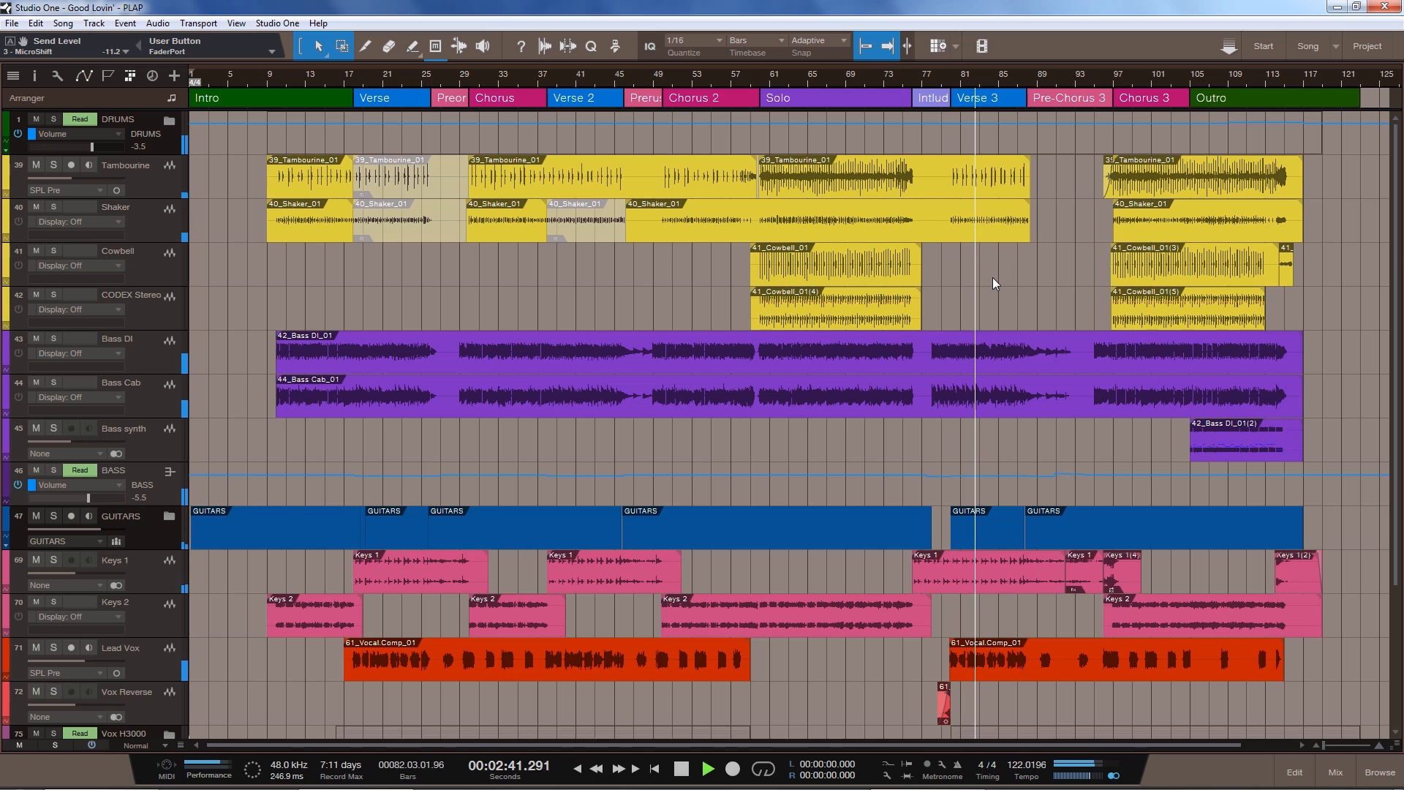
key(space)
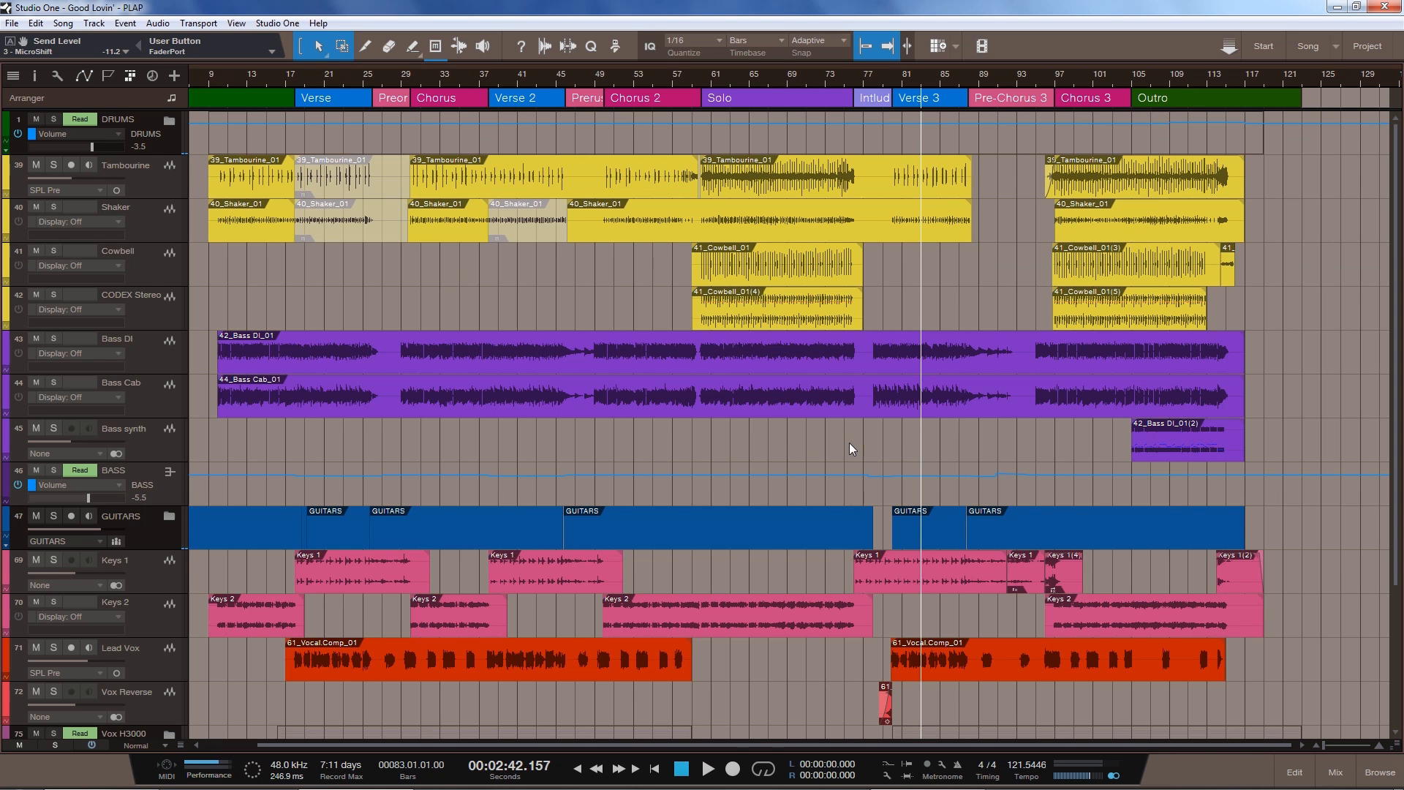
Place the playback cursor at bar 71 and open the H-Delay plug-in on the GTR Solo channel's 1/4 Delay send from the mixer
scroll(809, 88, up, 4)
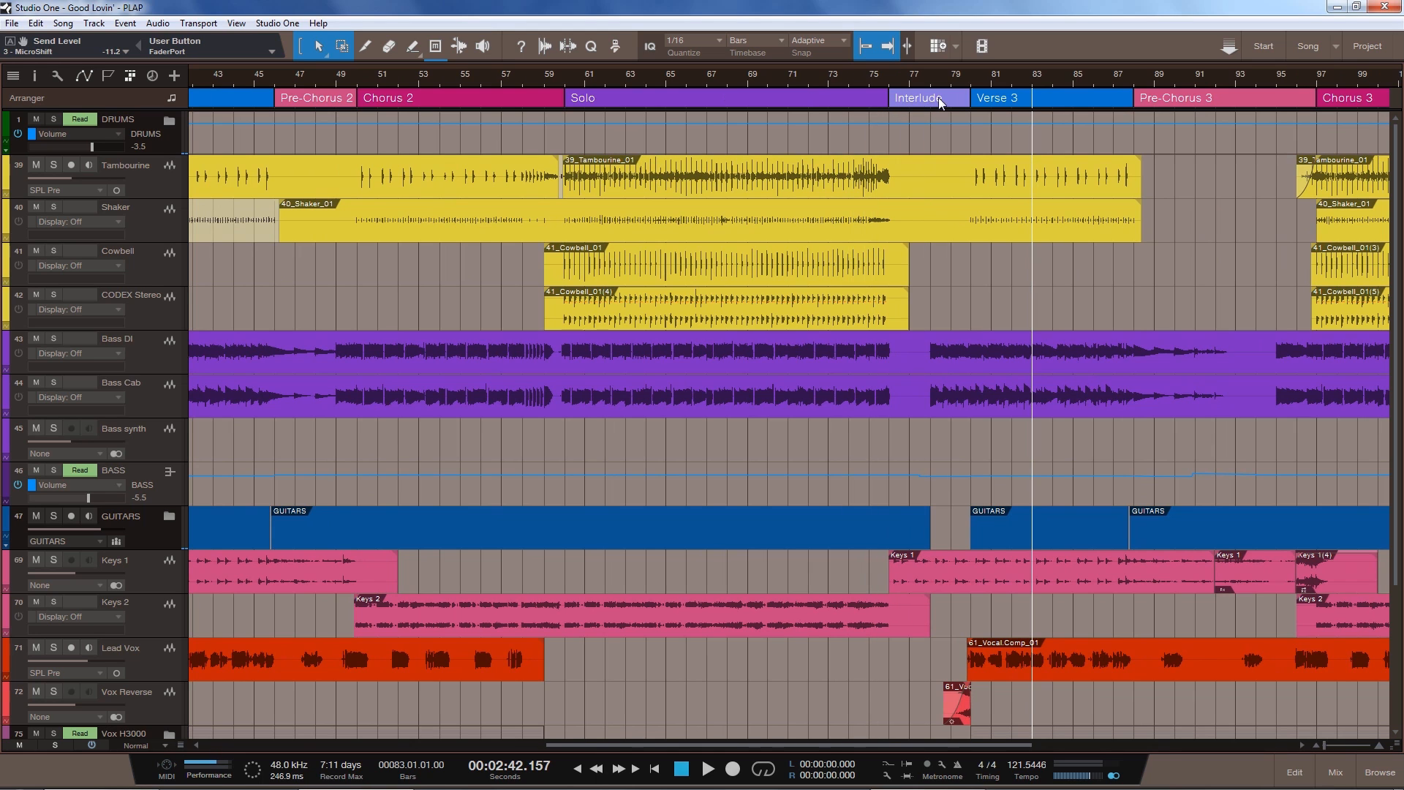
click(799, 81)
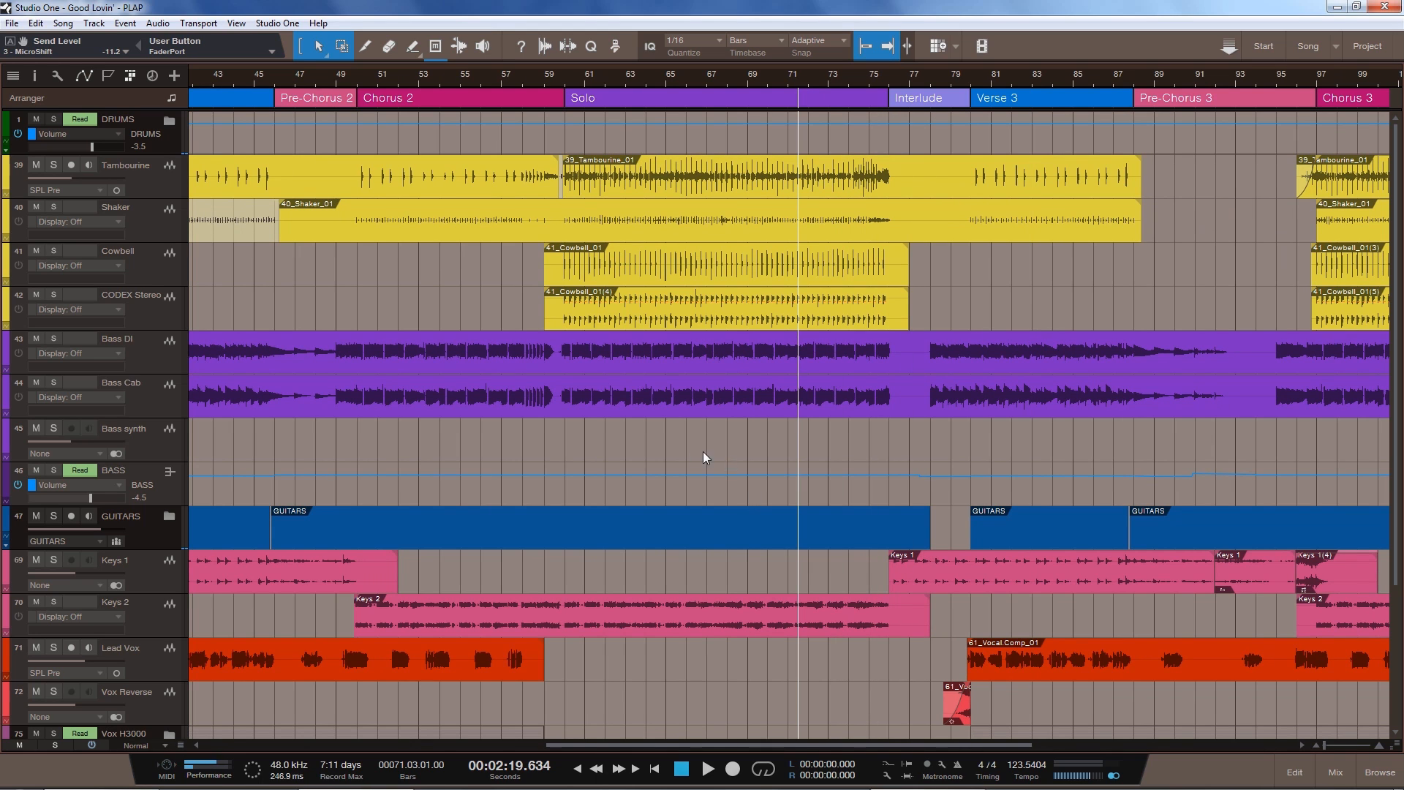
scroll(695, 458, down, 2)
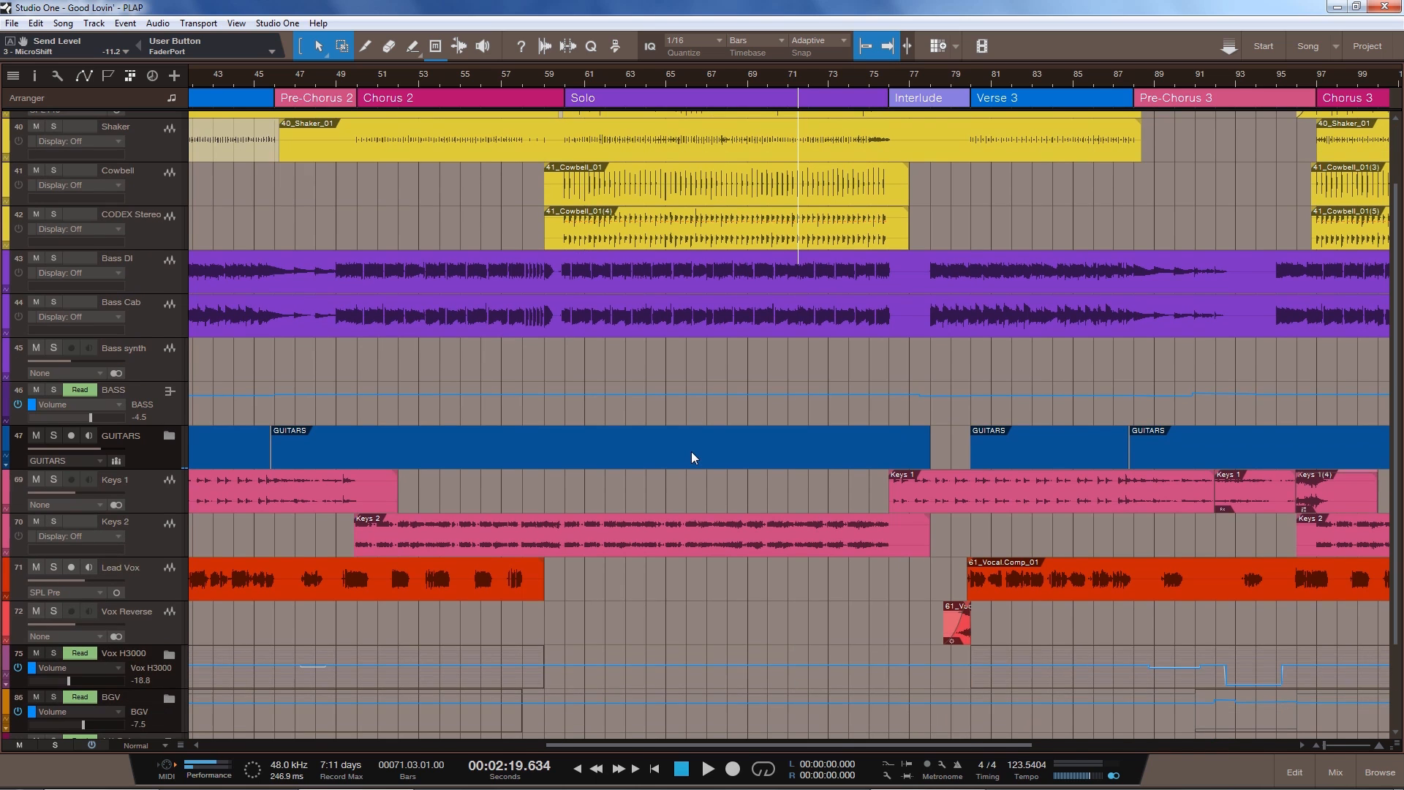
key(F3)
click(471, 708)
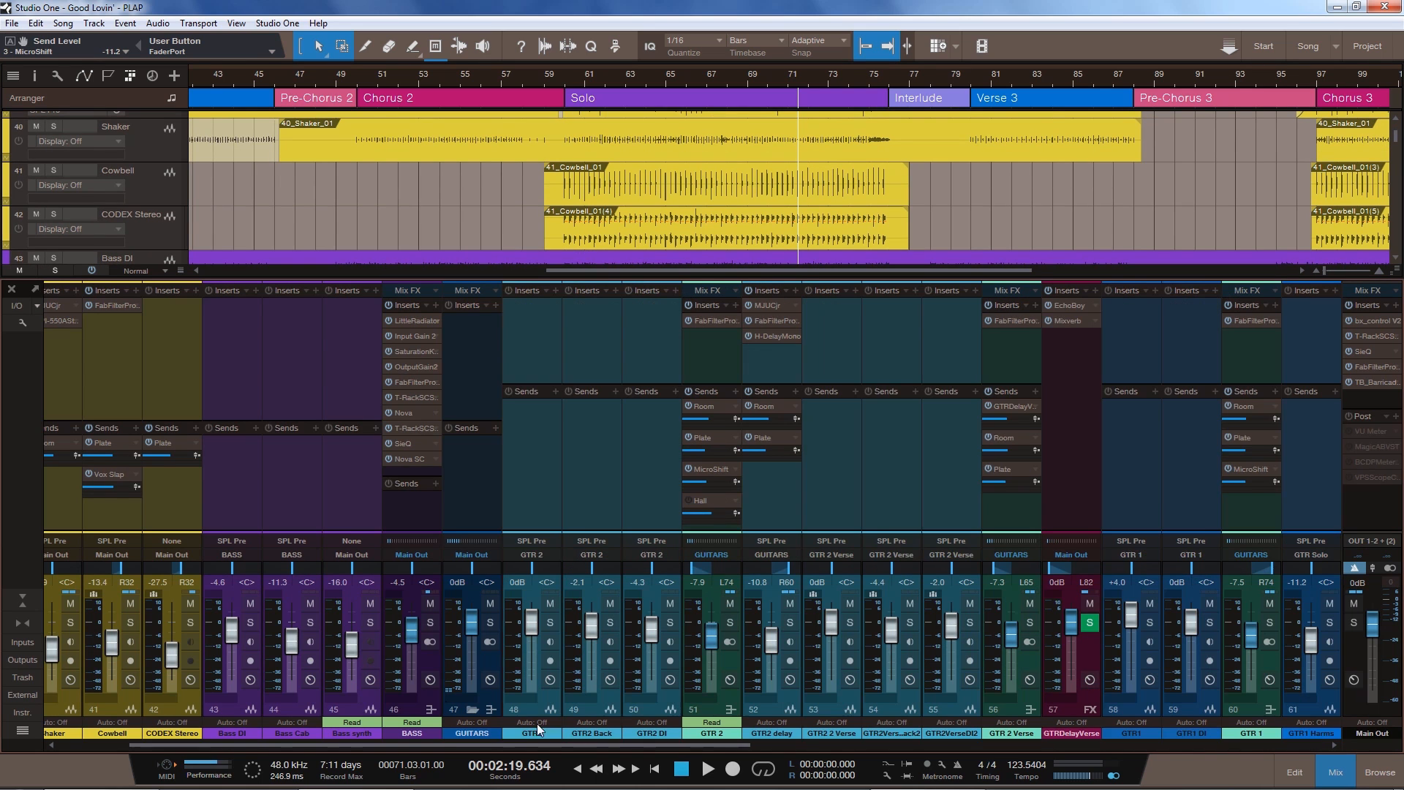
drag(535, 743, 888, 745)
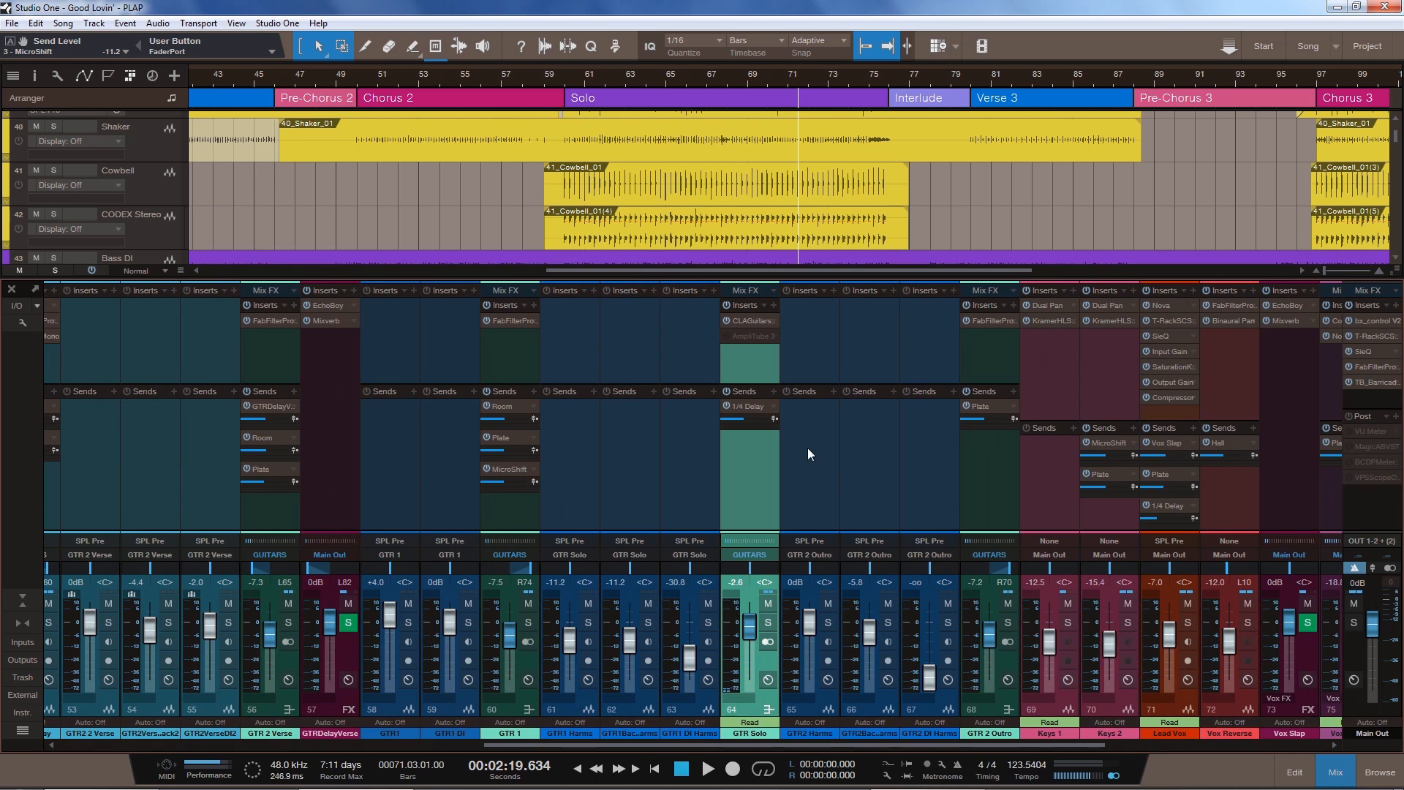
double_click(739, 406)
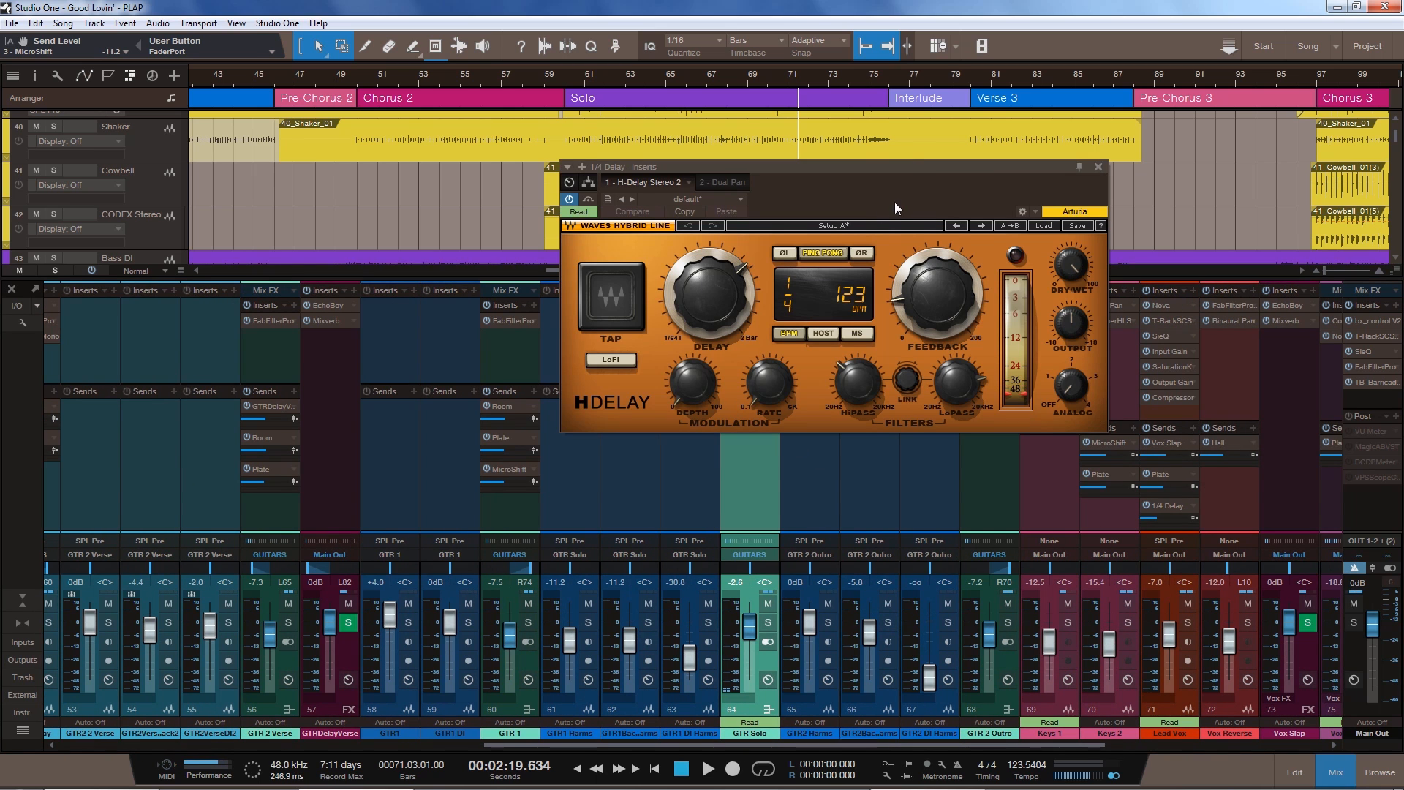
Play from bar 71 into the Interlude with the H-Delay feedback knob in view, and close the plug-in and mixer
drag(894, 202, 806, 287)
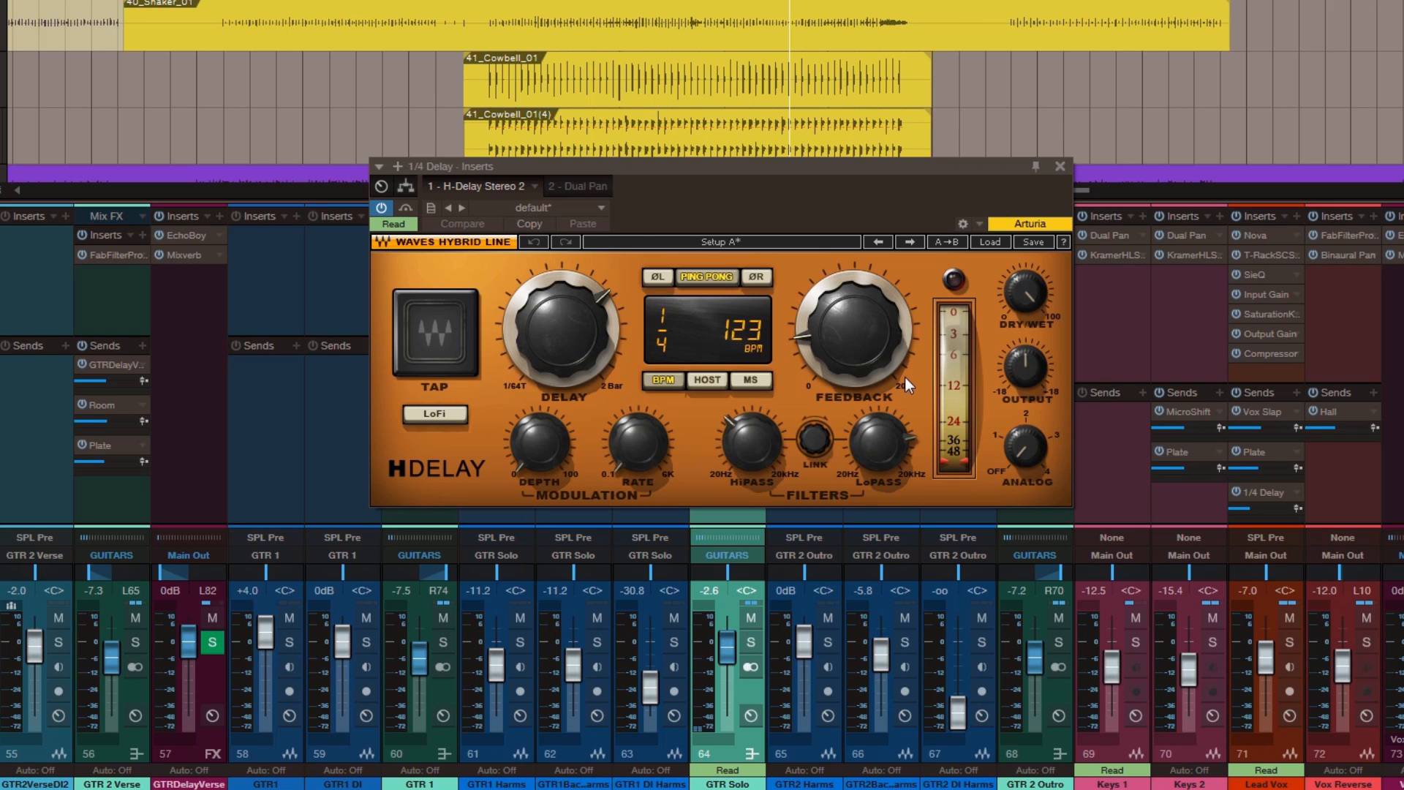
drag(885, 221, 842, 242)
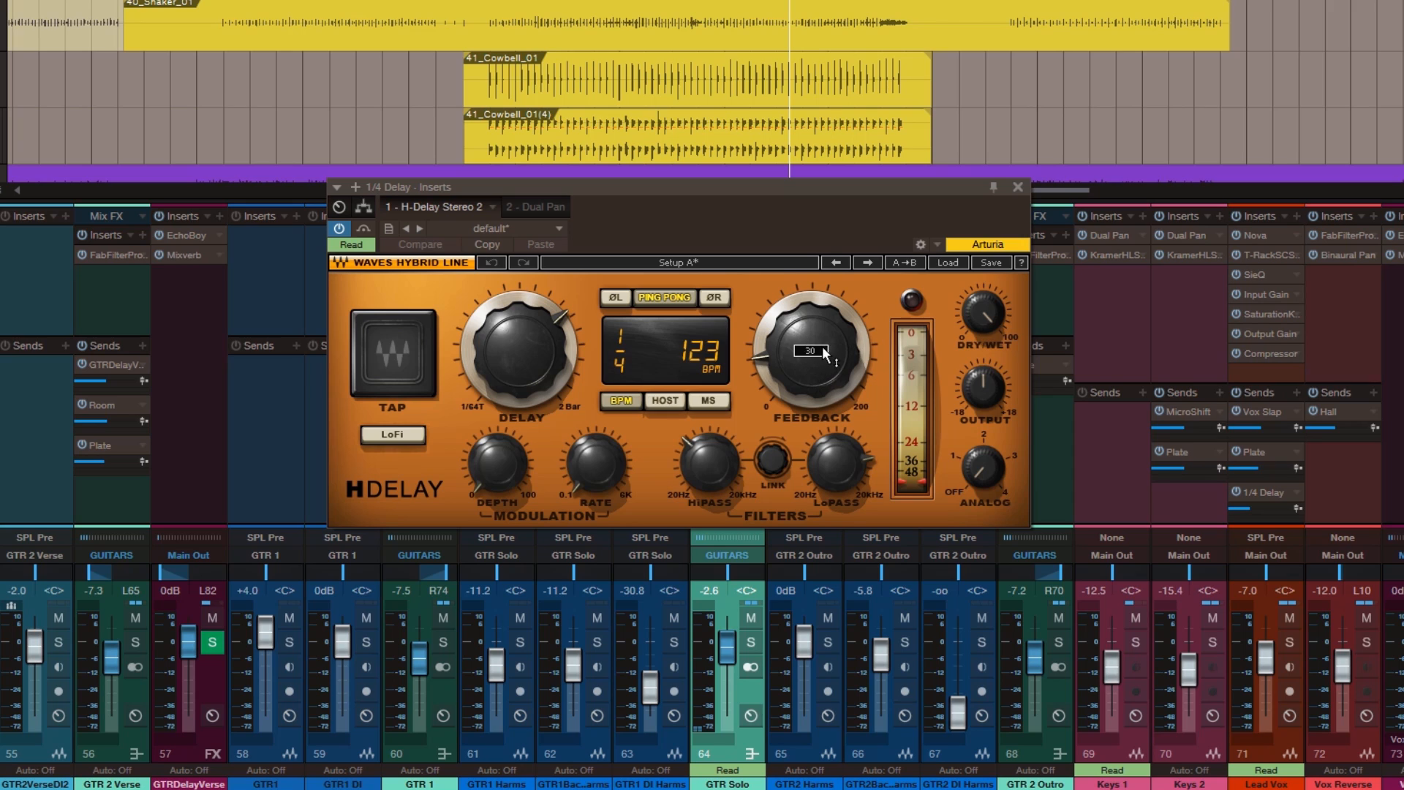
key(space)
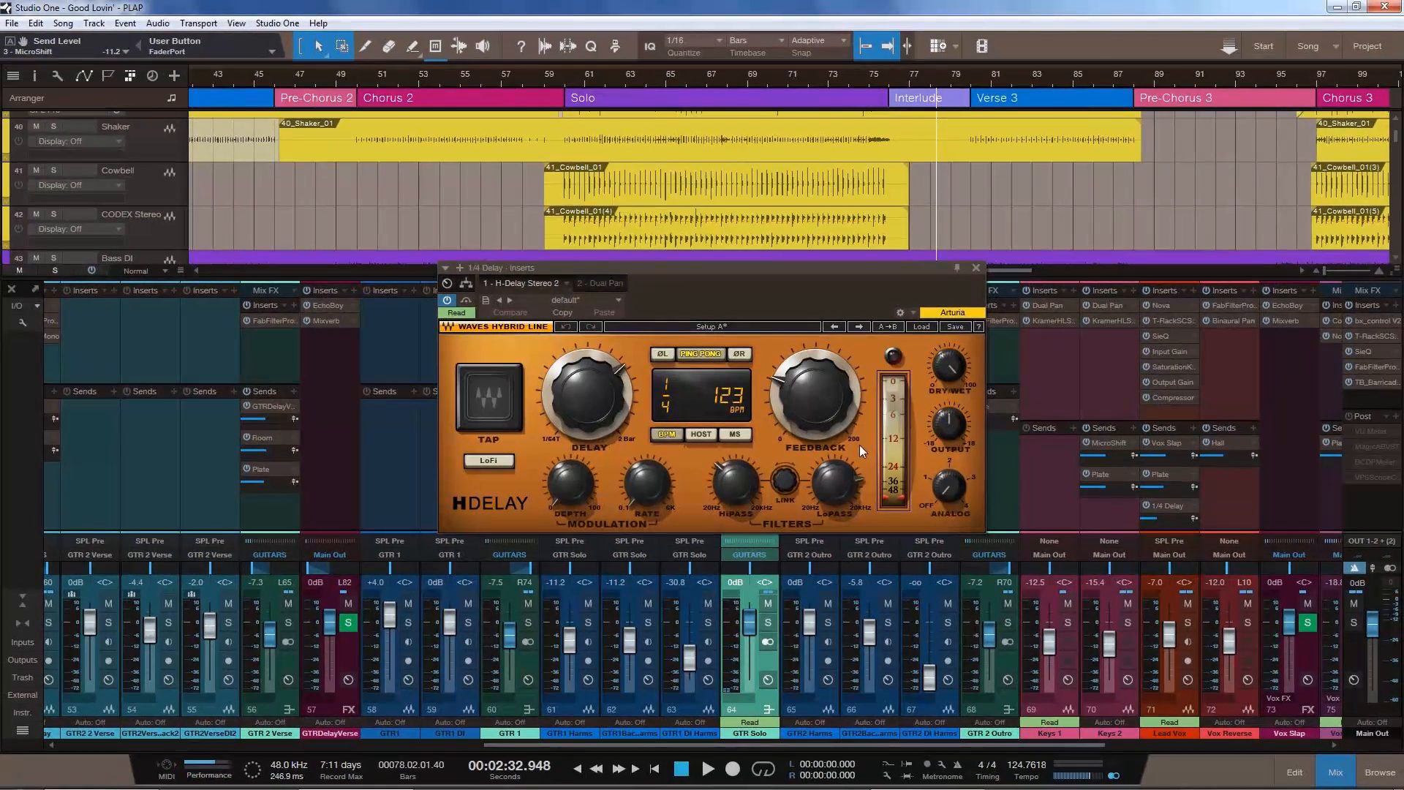
click(976, 267)
click(1336, 772)
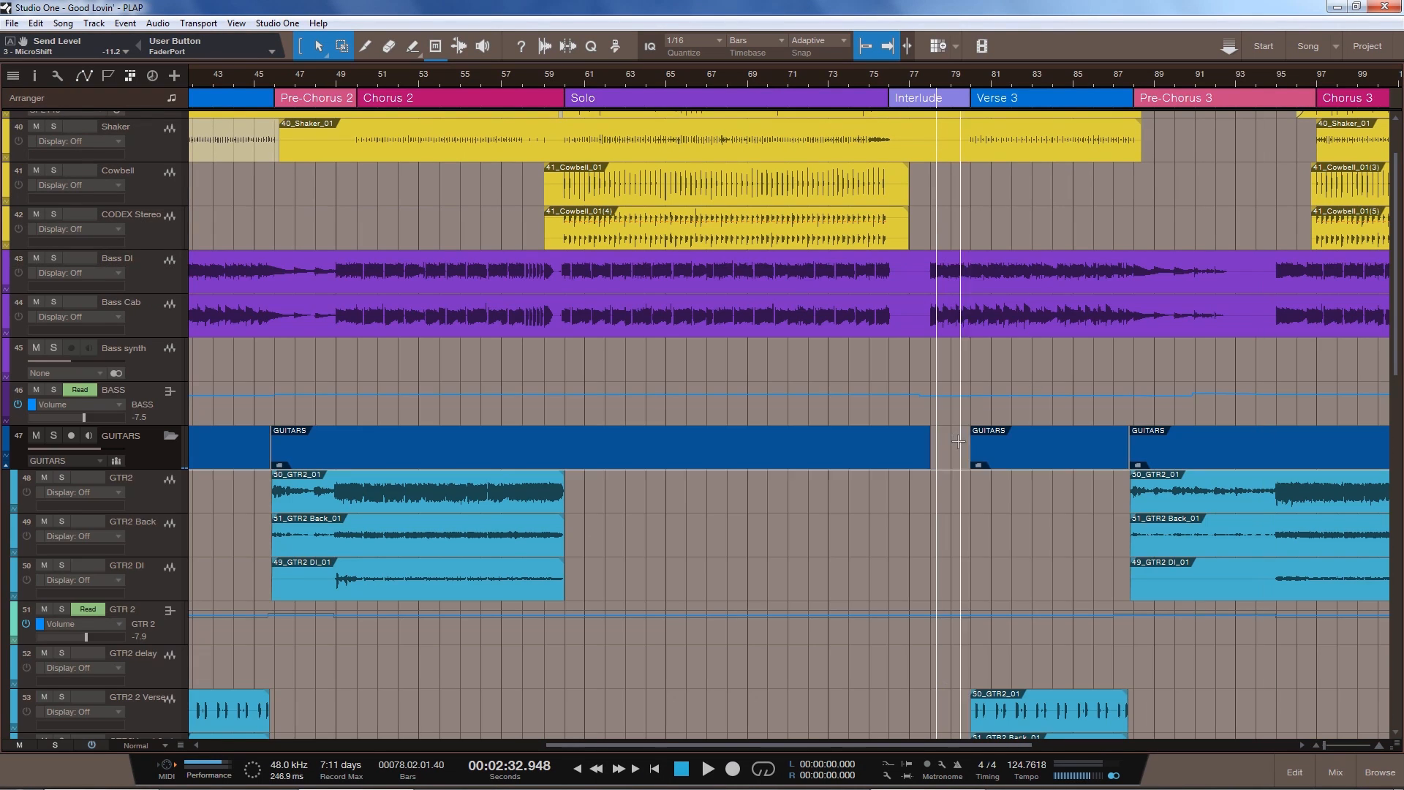
Set the playback position to bar 74 in the Solo and check the GTR Solo channel in the mixer
scroll(964, 414, up, 2)
click(928, 80)
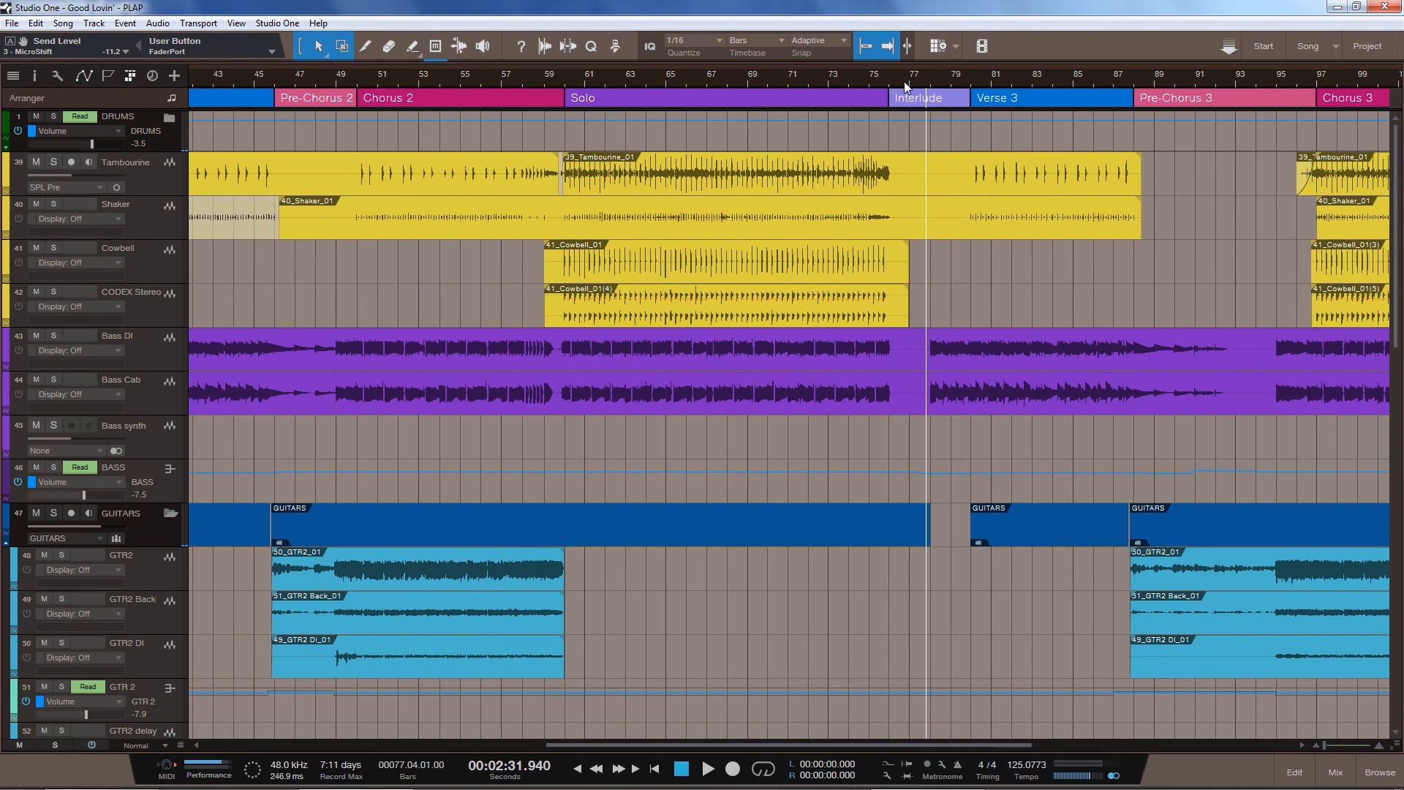
click(846, 82)
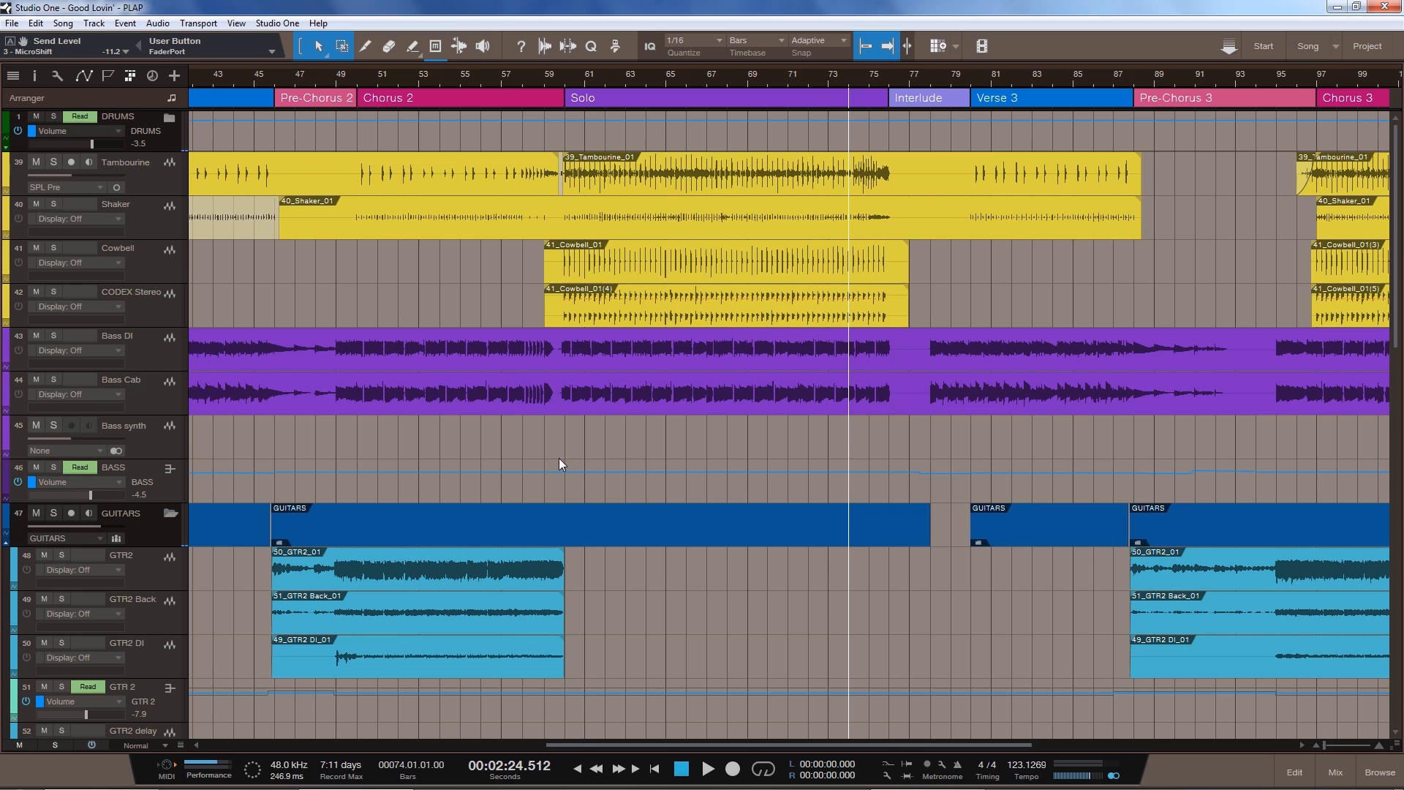
scroll(559, 459, down, 3)
scroll(559, 458, down, 8)
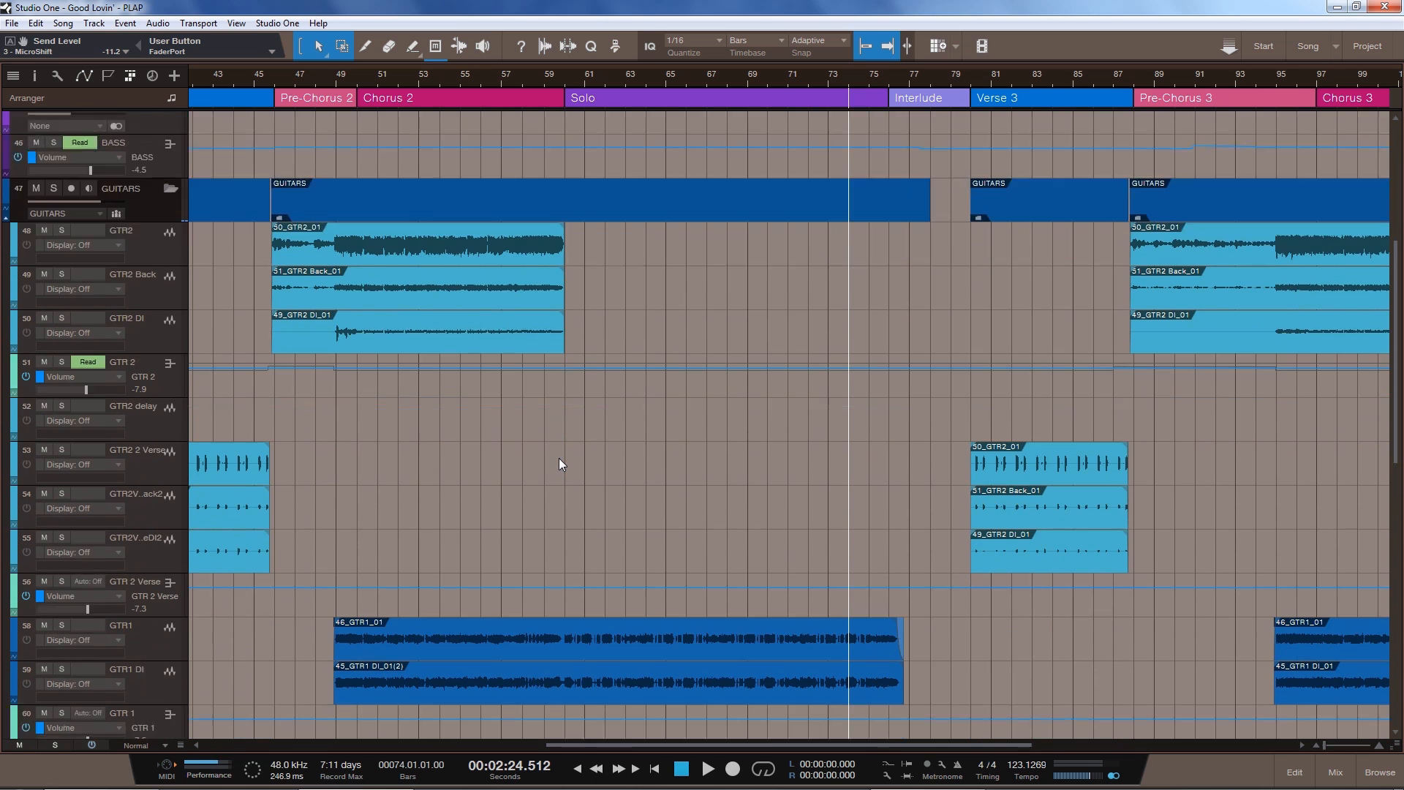
key(F3)
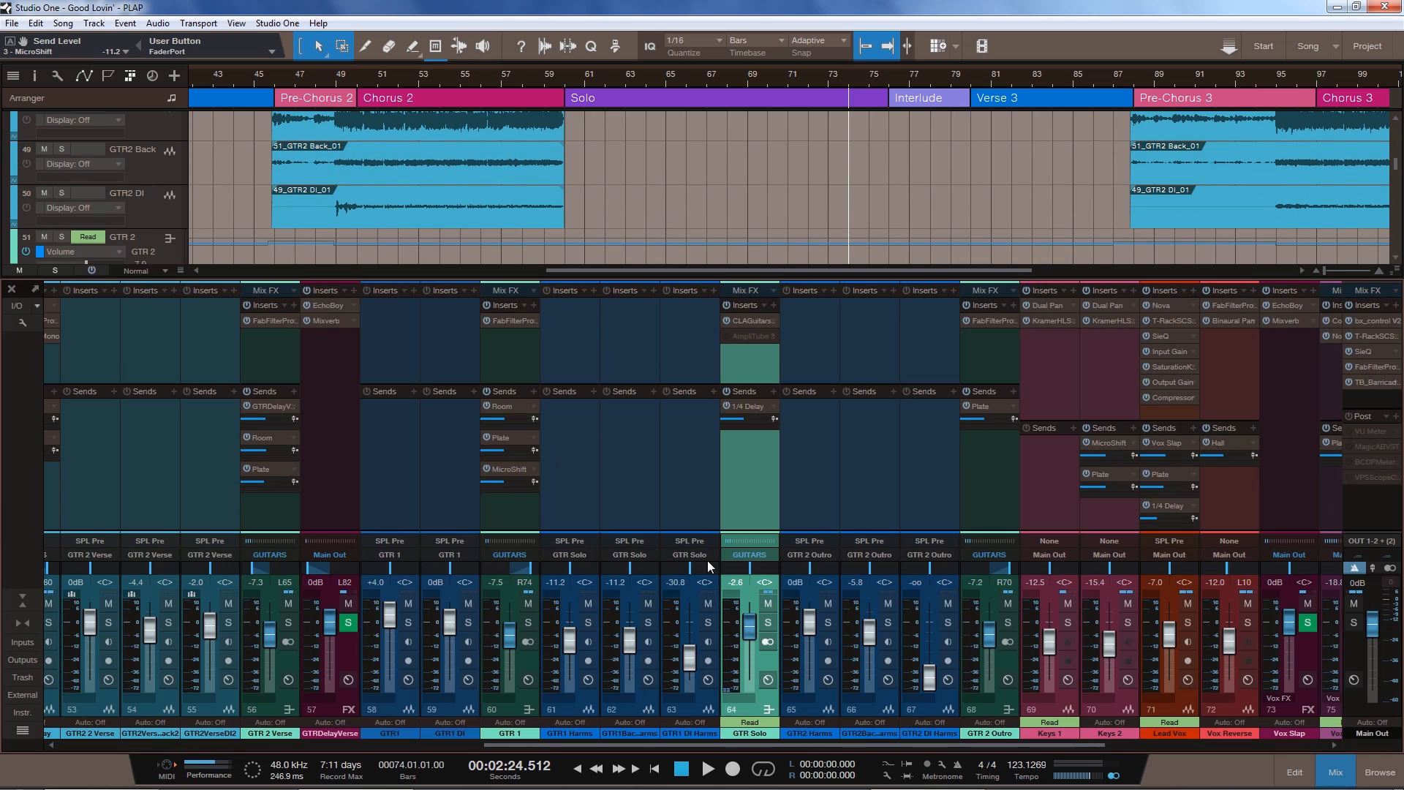
click(1336, 773)
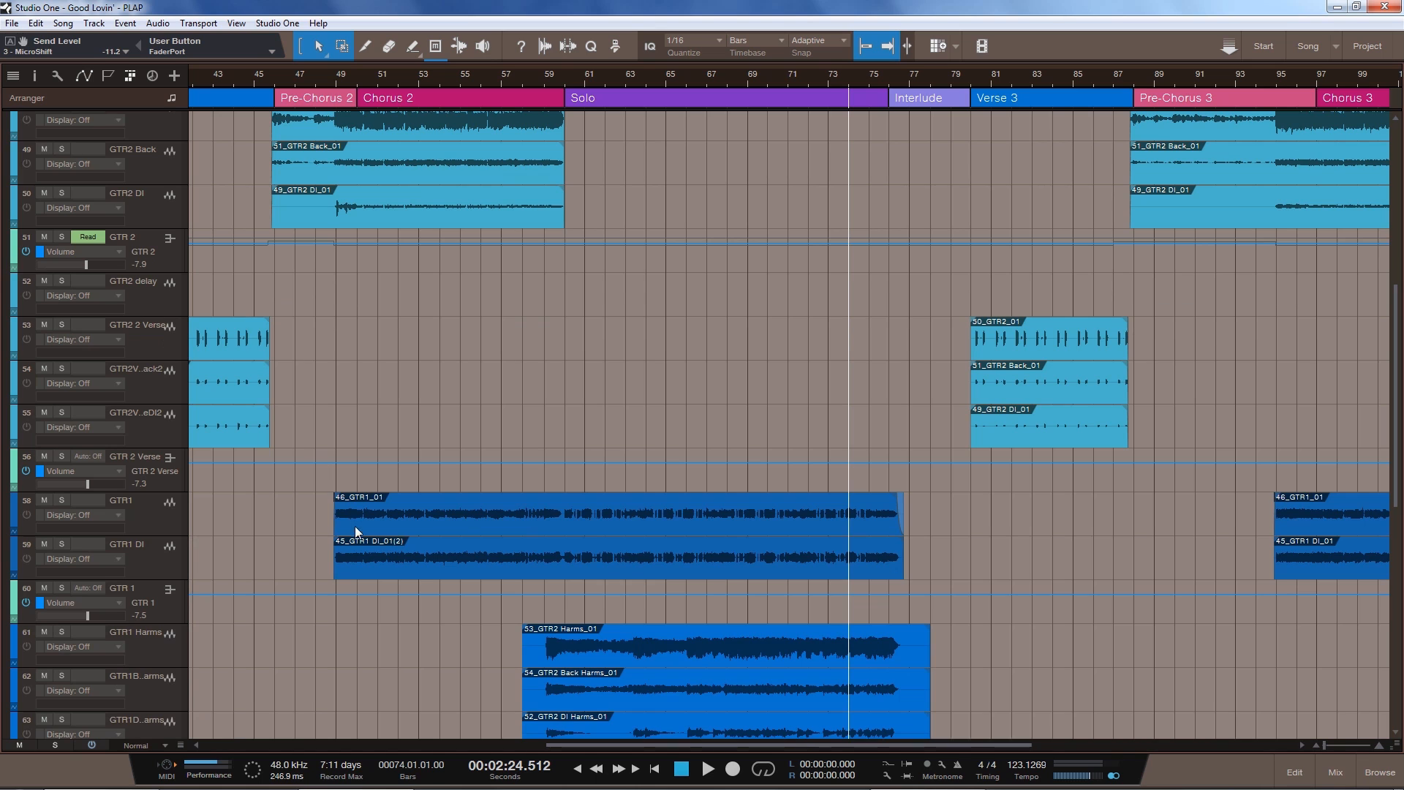
Enlarge the 1/4 Delay track's Feedback automation and play from bar 74 through the Interlude
scroll(267, 448, down, 5)
scroll(268, 448, down, 7)
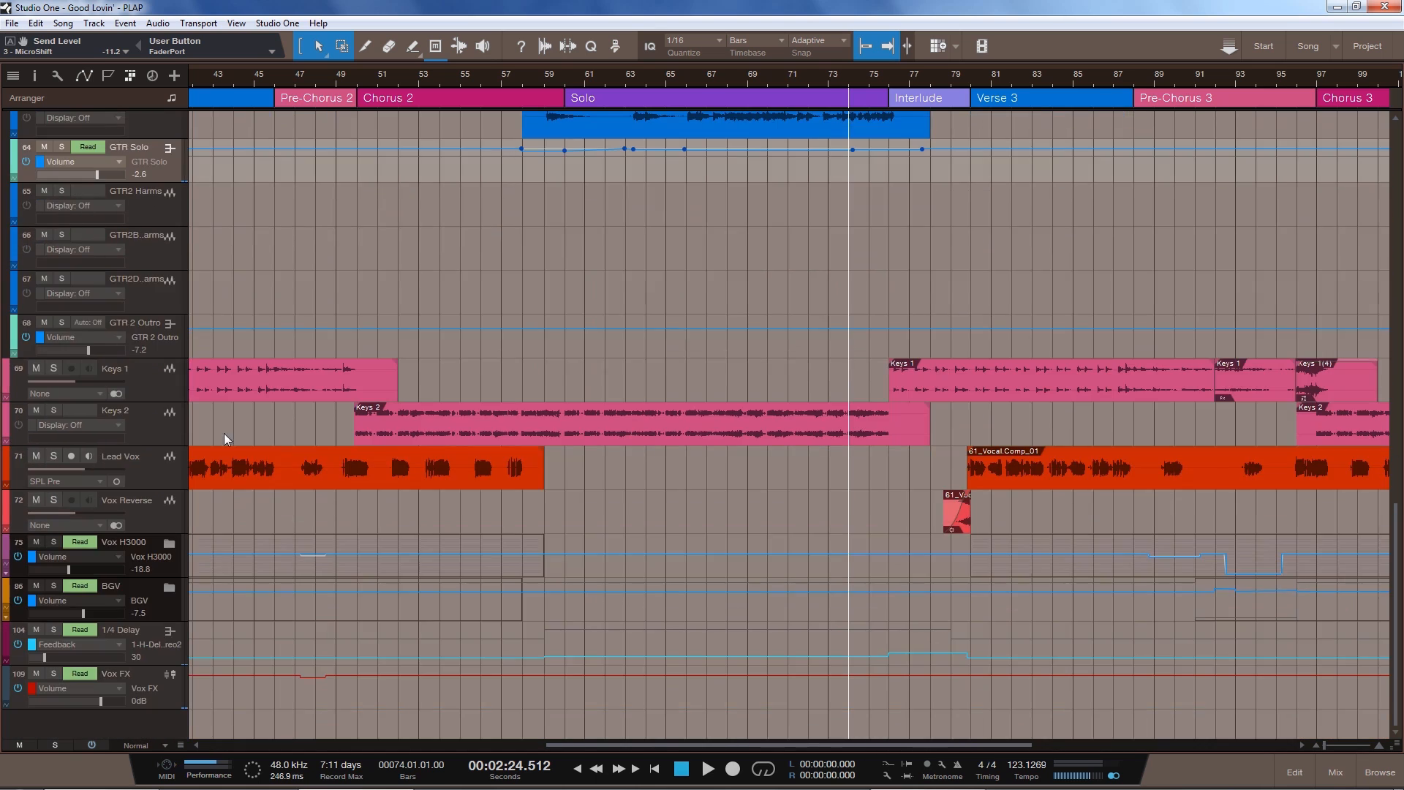
click(146, 644)
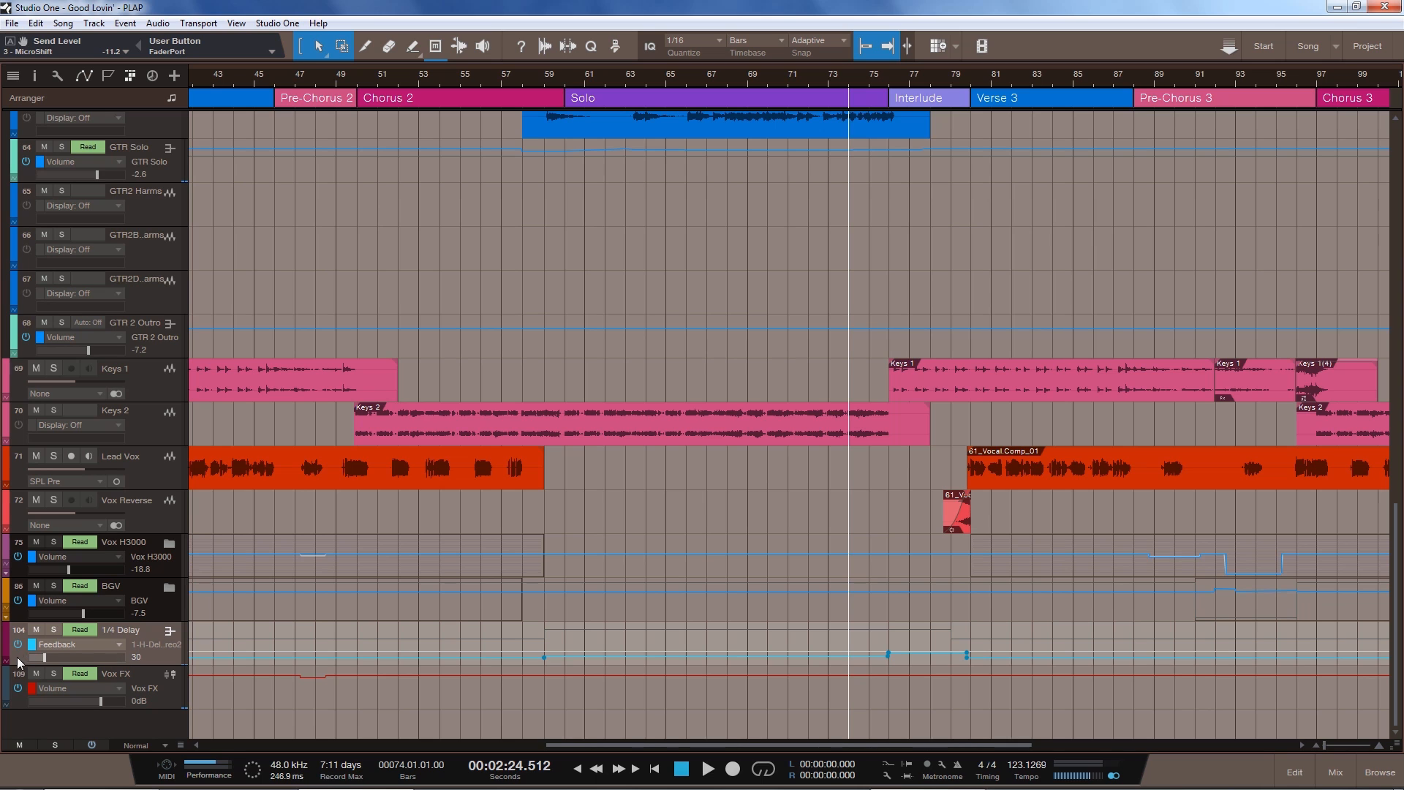
key(z)
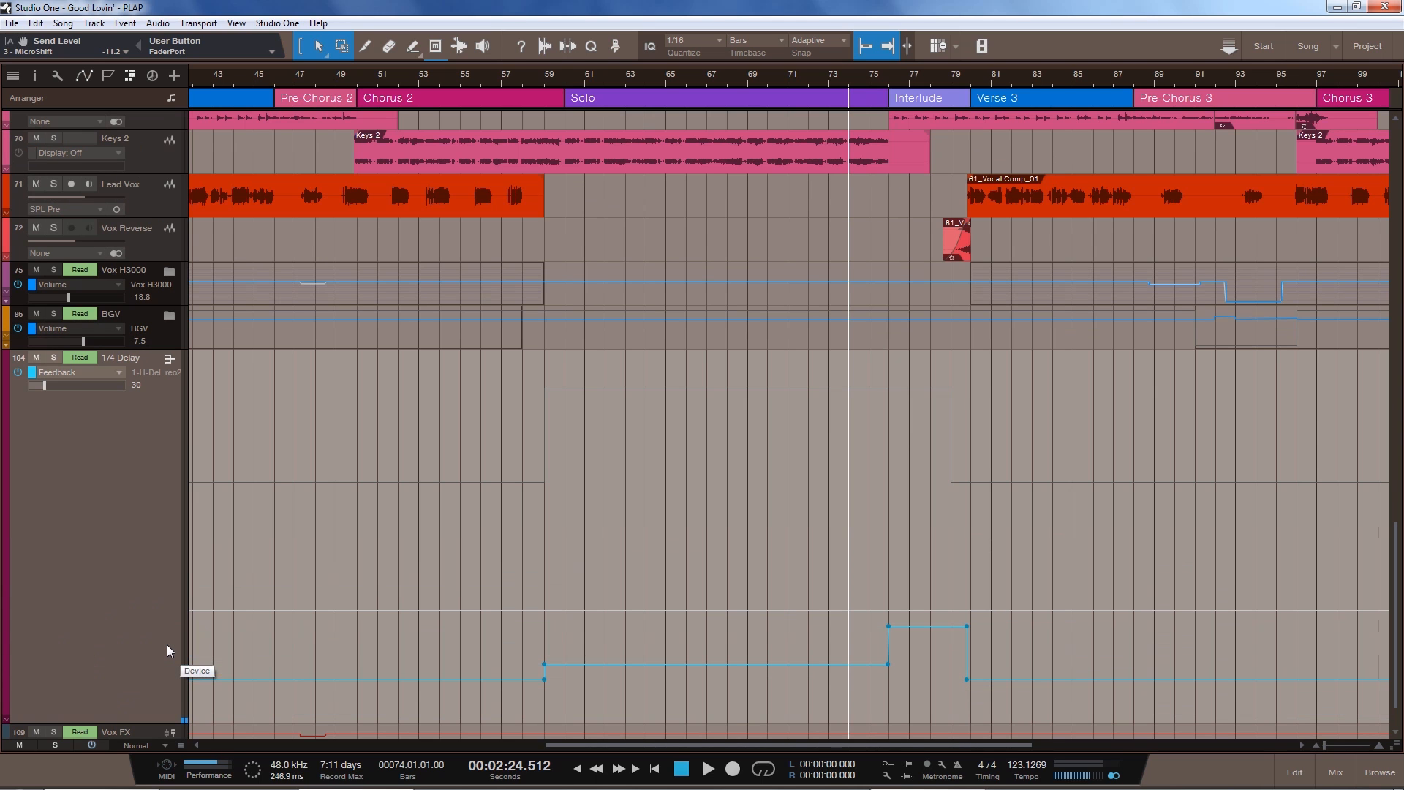
scroll(139, 556, down, 1)
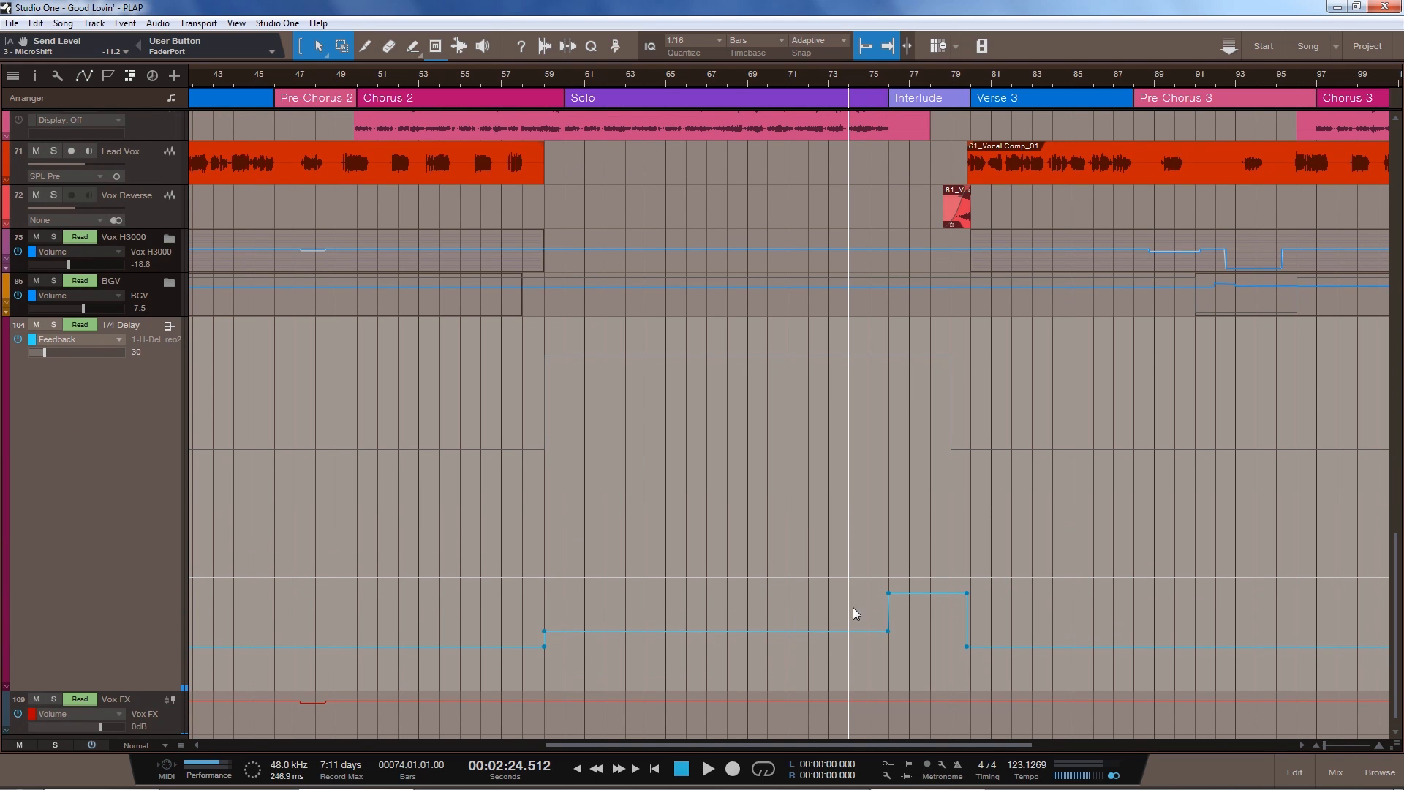
key(space)
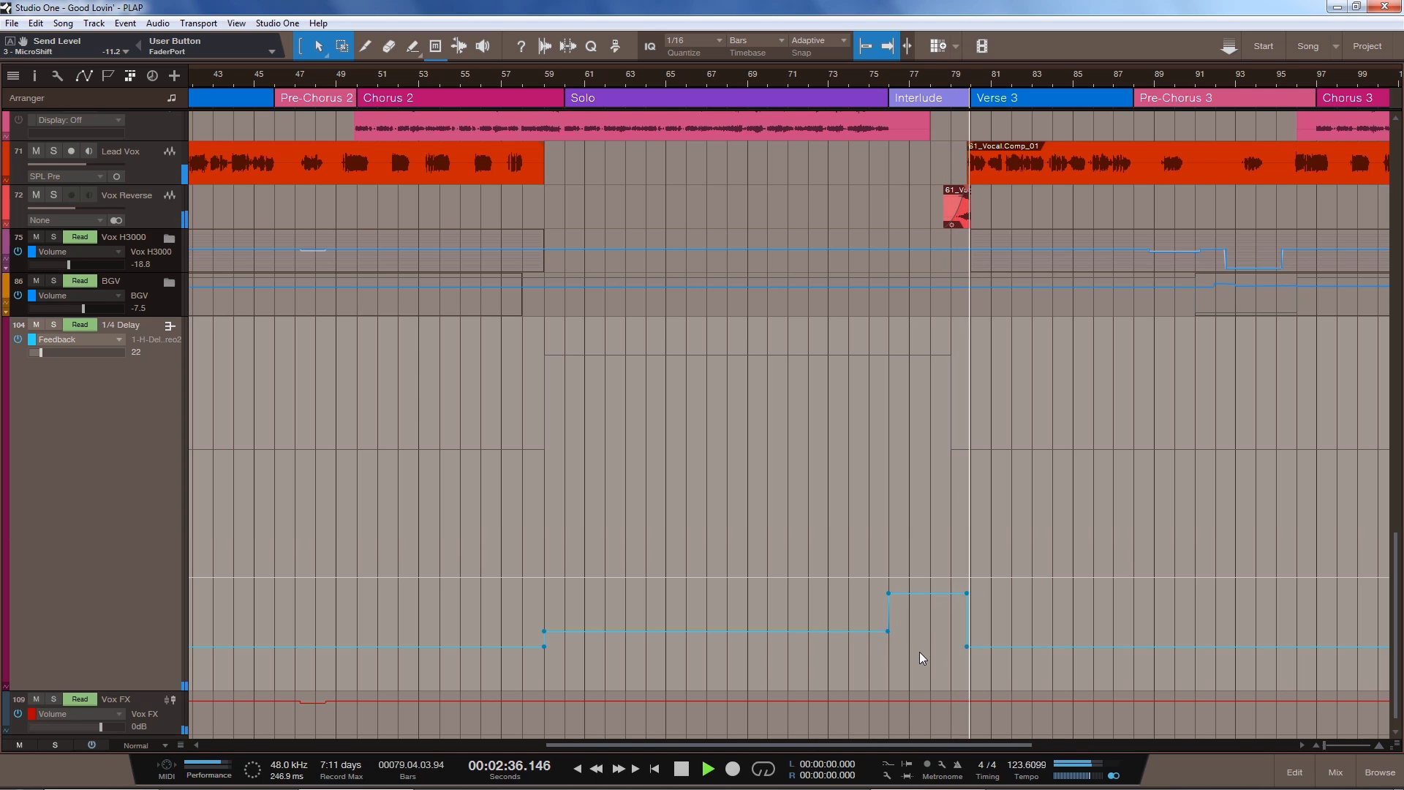
Replay the transition from late in the Solo into the Interlude to hear the 1/4 Delay feedback change
key(space)
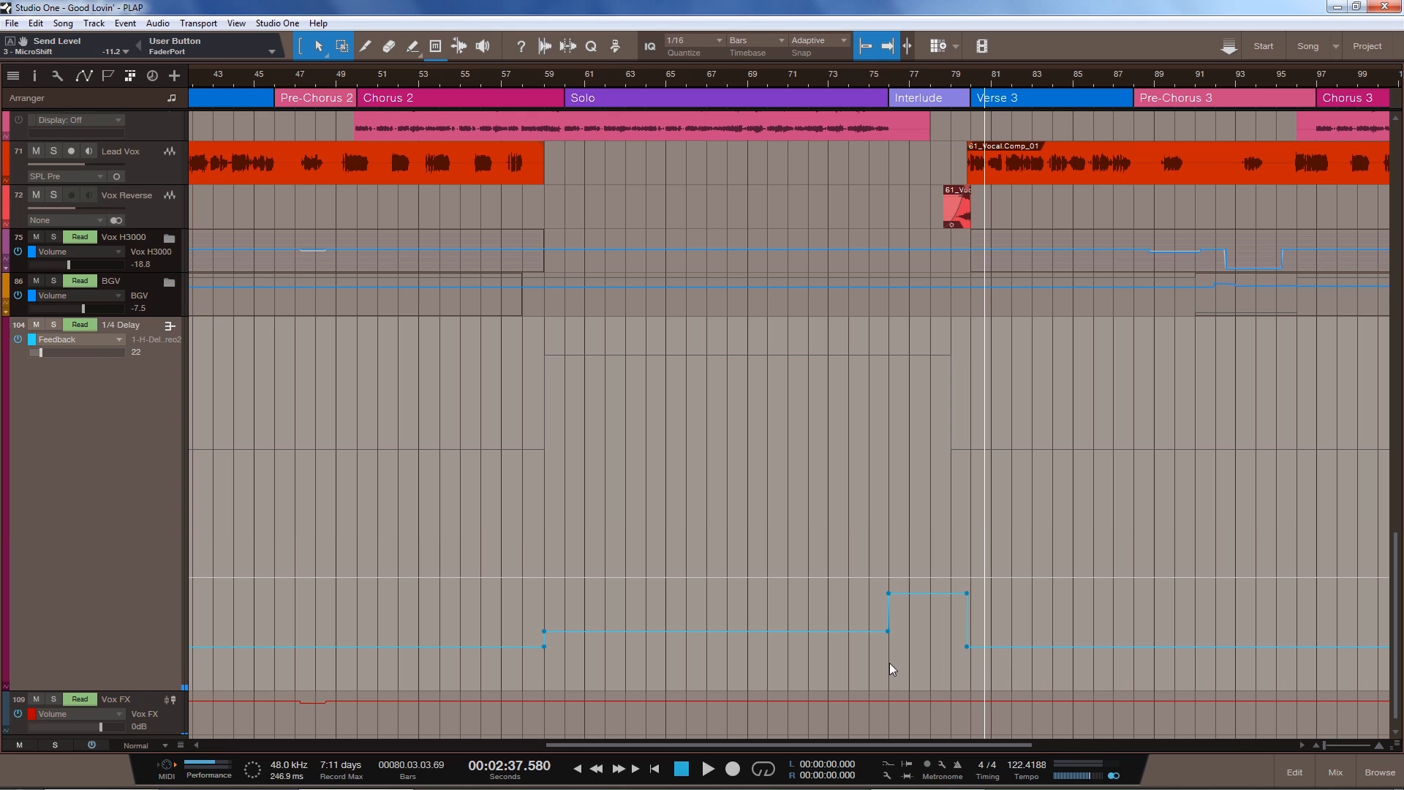
click(722, 79)
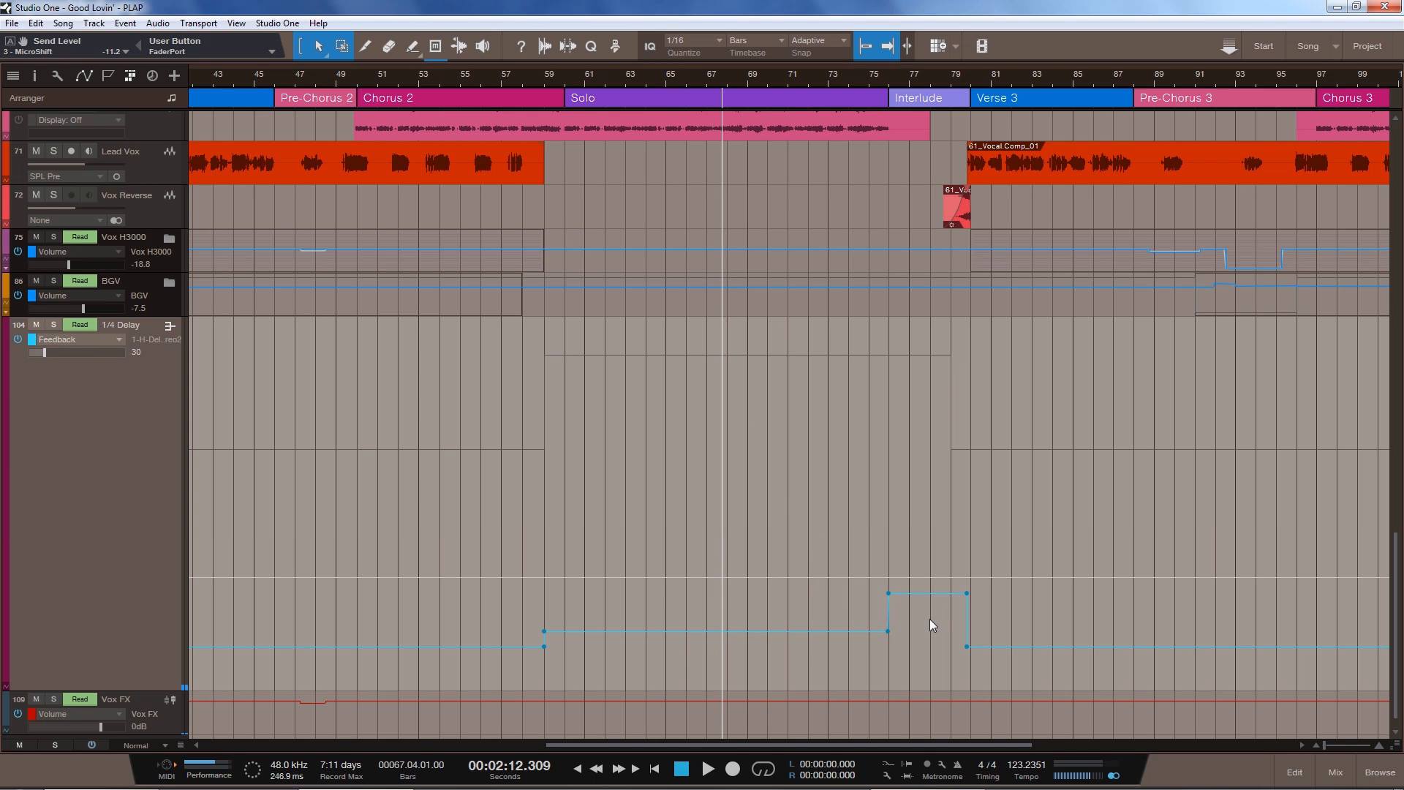
click(864, 79)
key(space)
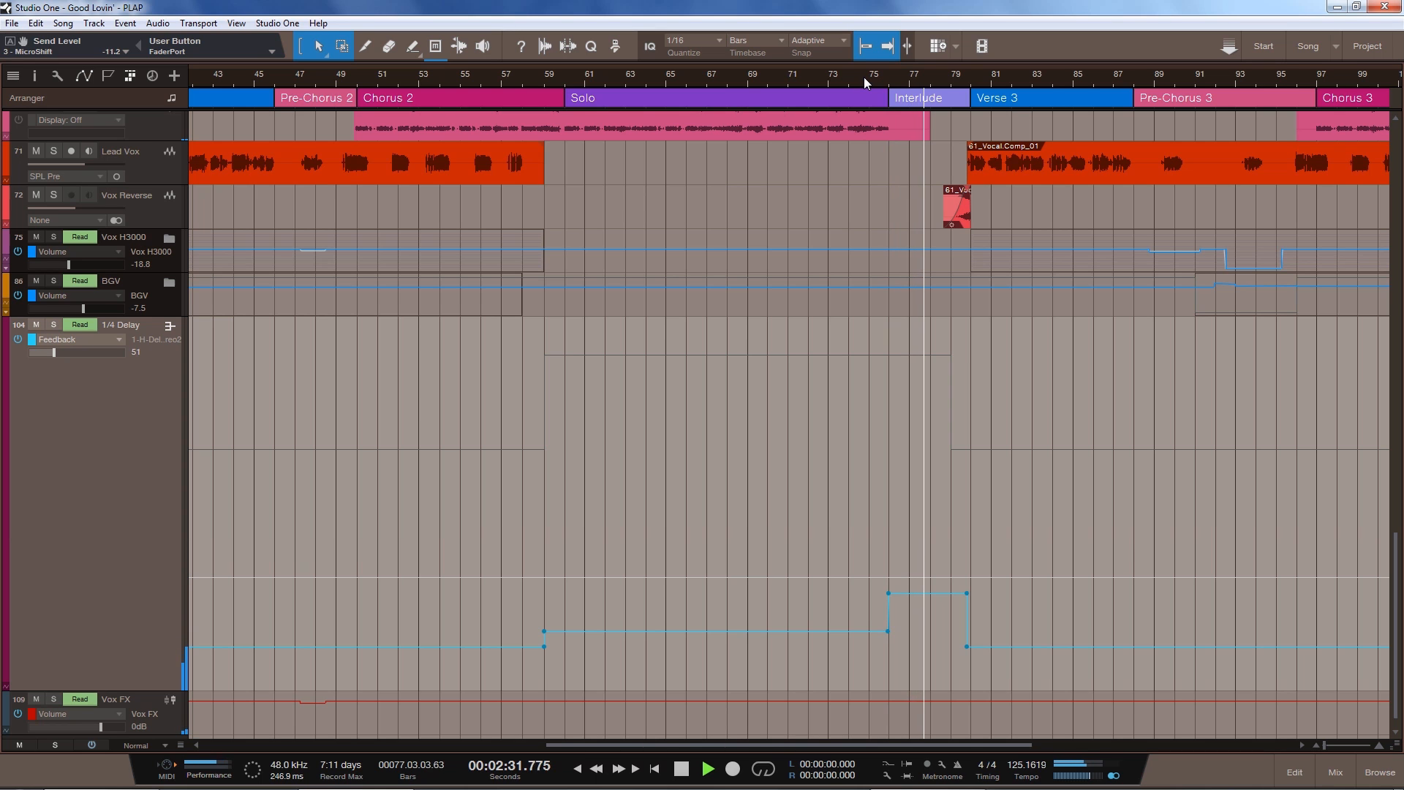
key(space)
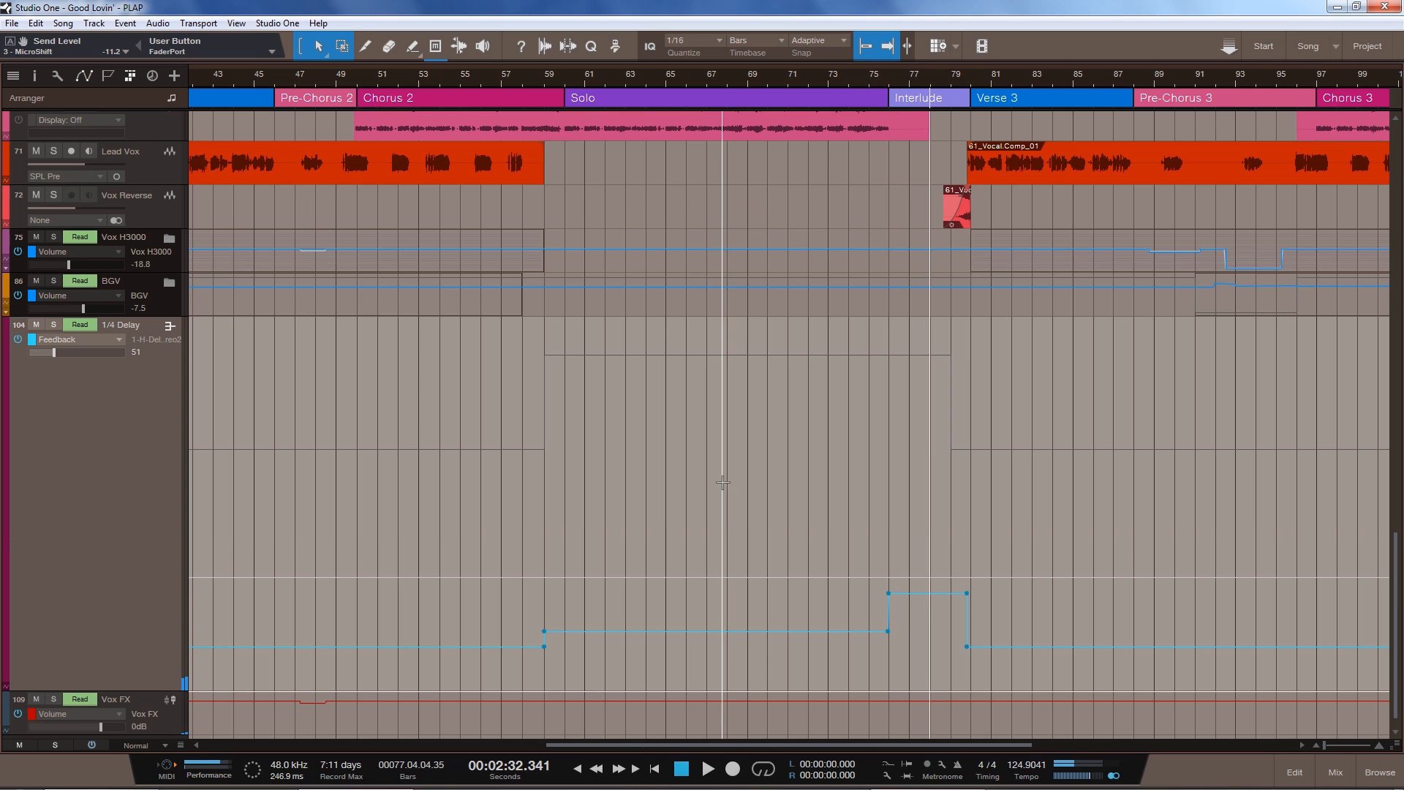
Restore the 1/4 Delay track's height, focus on the Interlude and play from bar 77 into Verse 3
key(z)
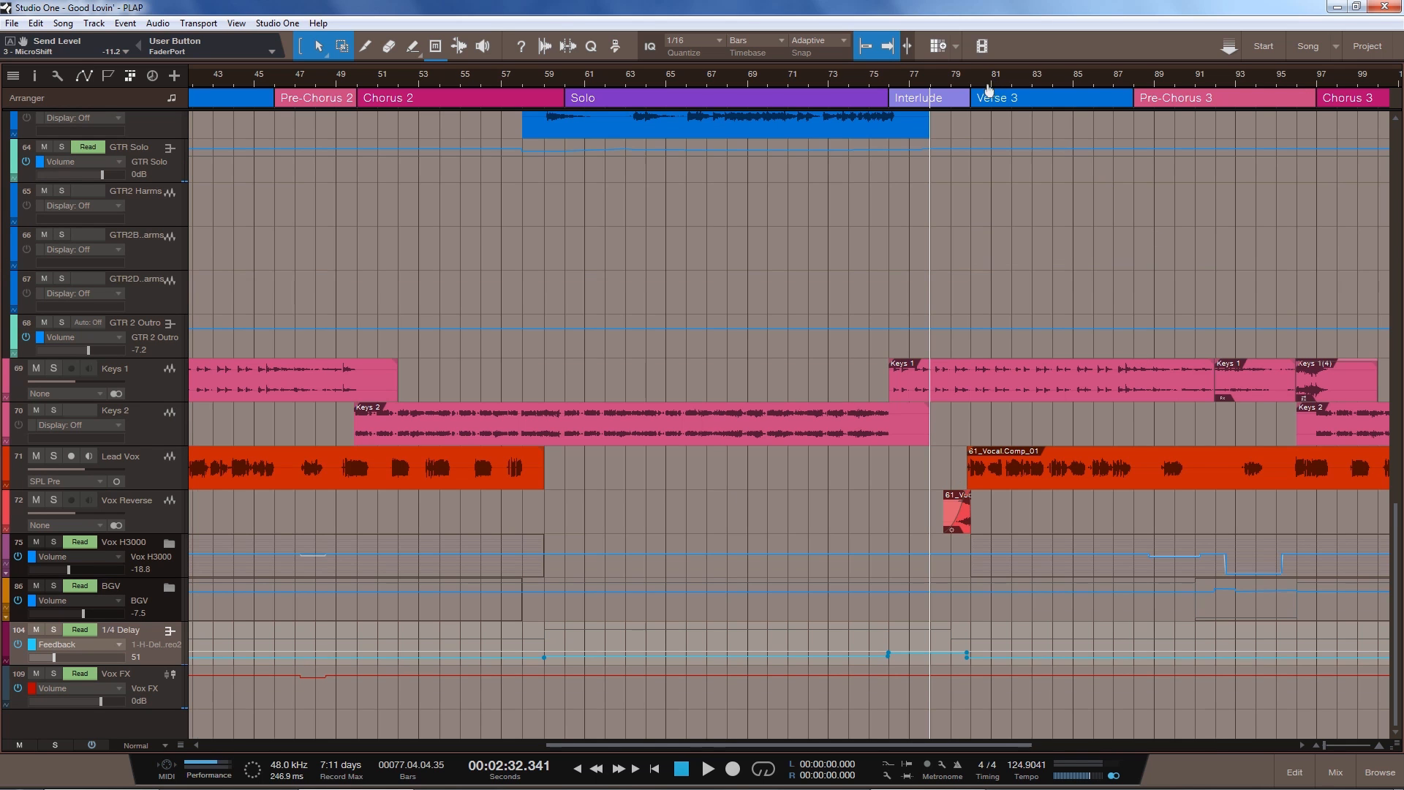
scroll(977, 106, up, 3)
scroll(977, 106, up, 2)
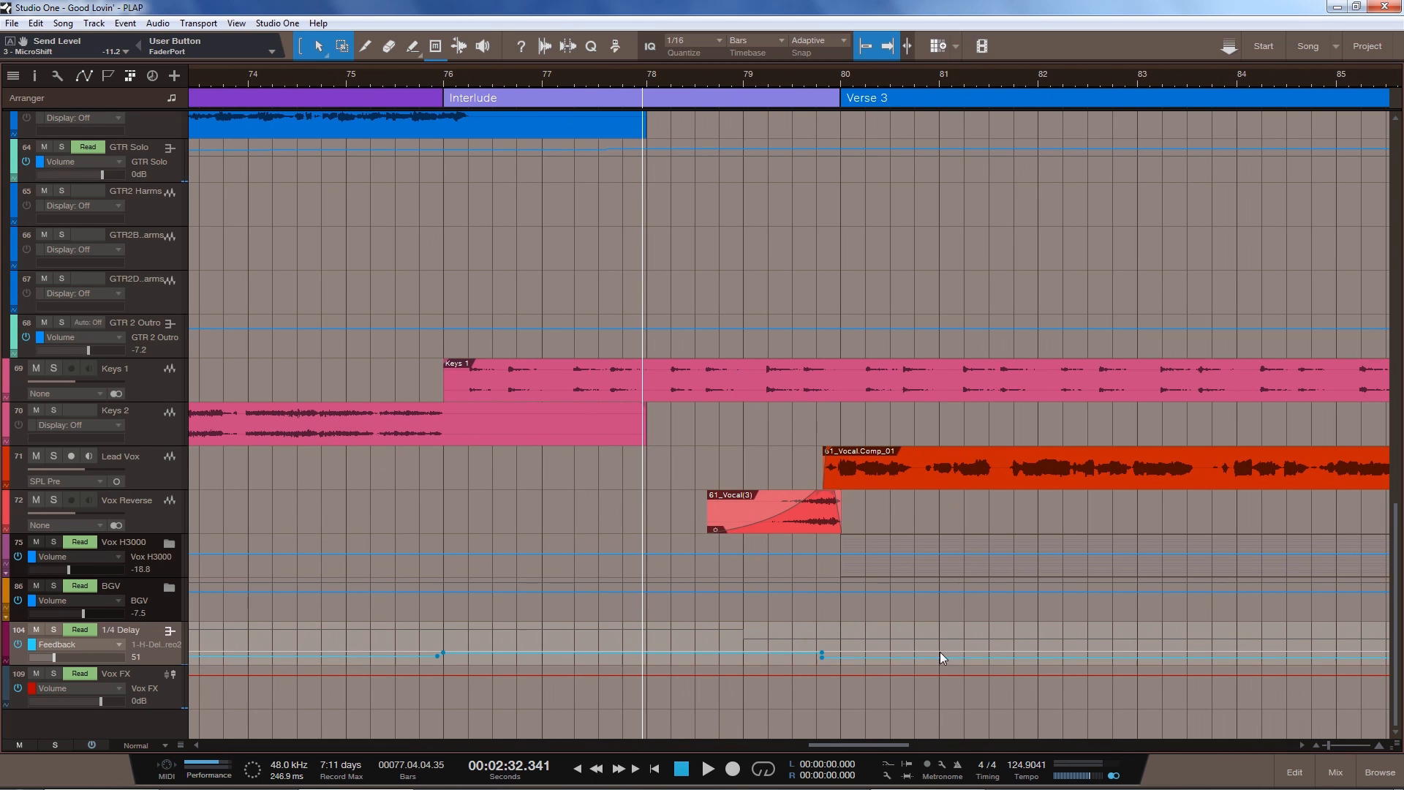
click(600, 88)
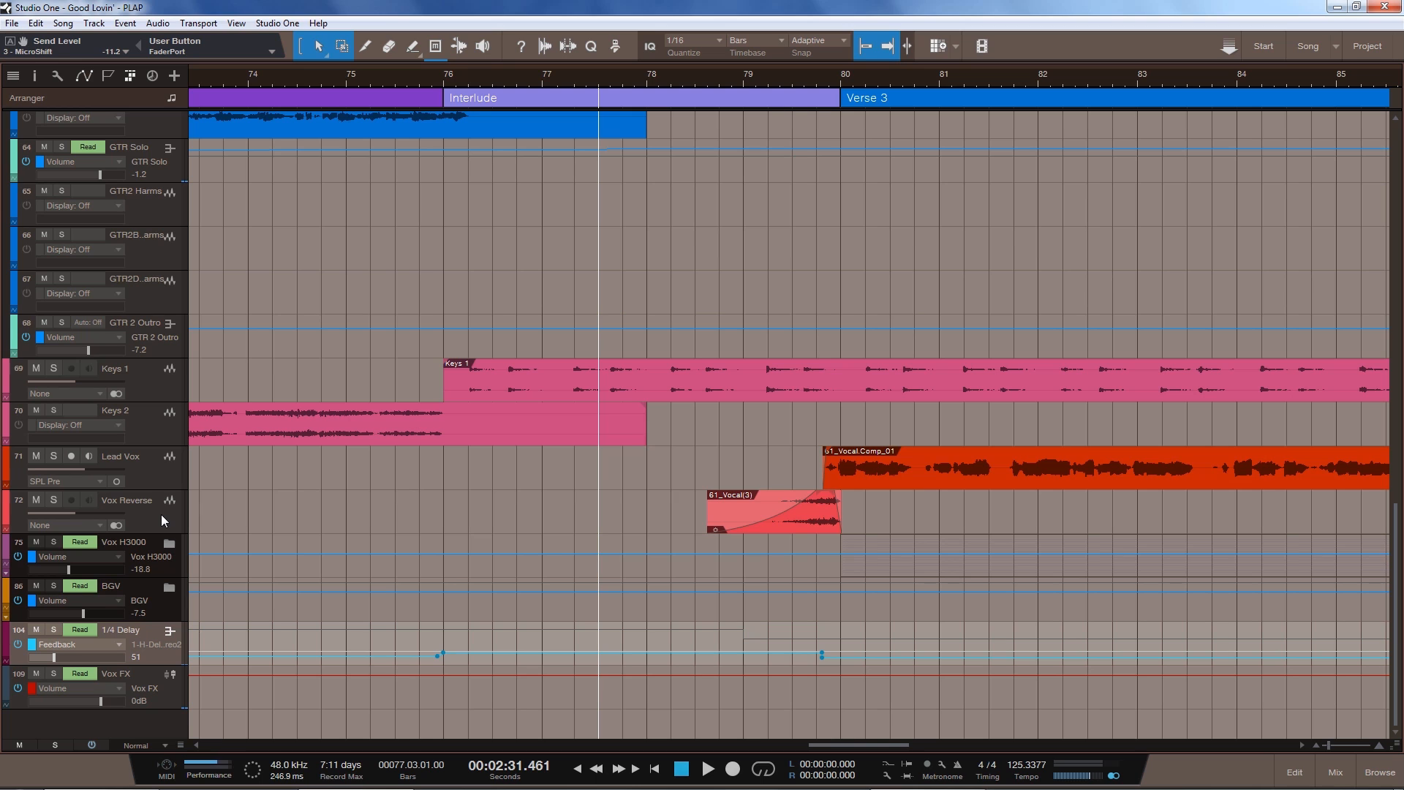
key(space)
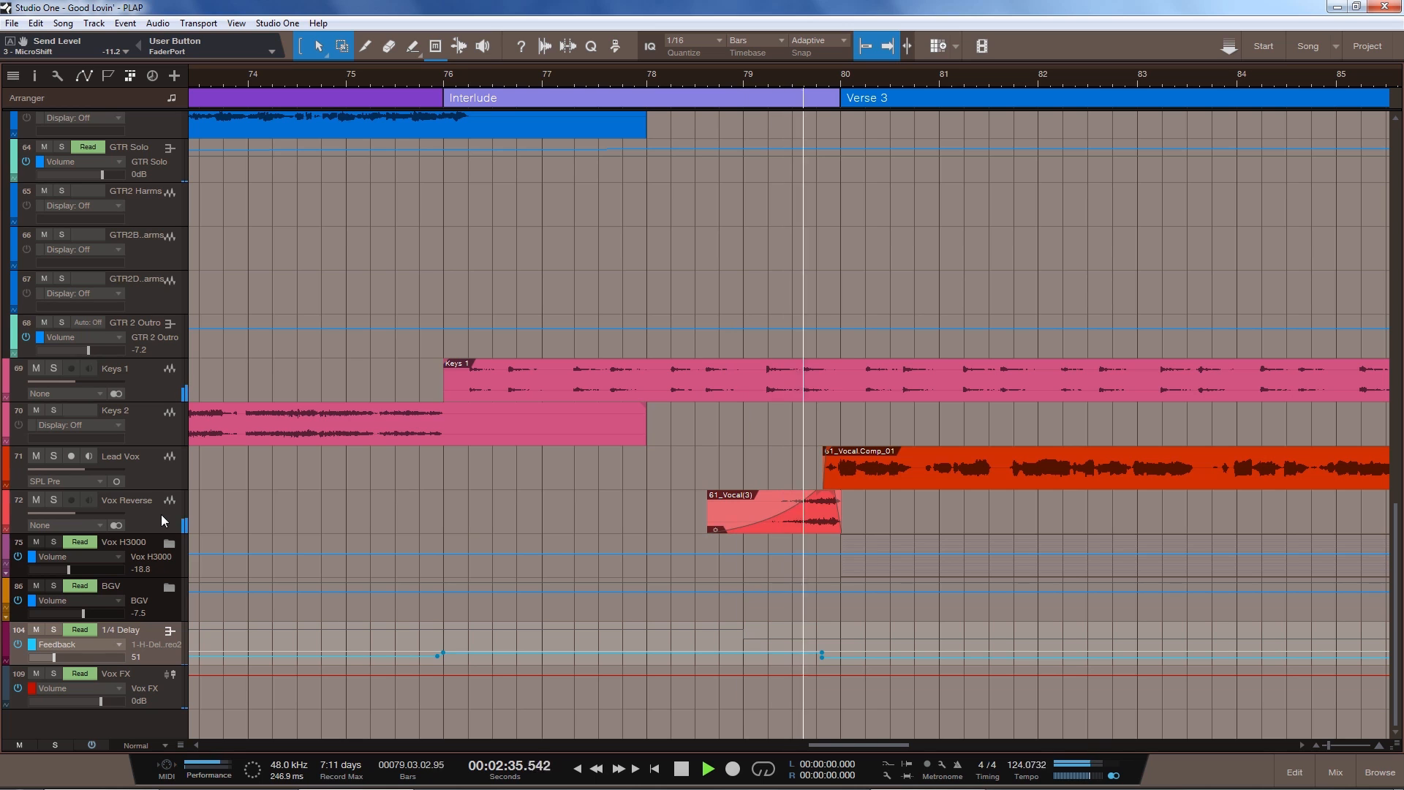
key(space)
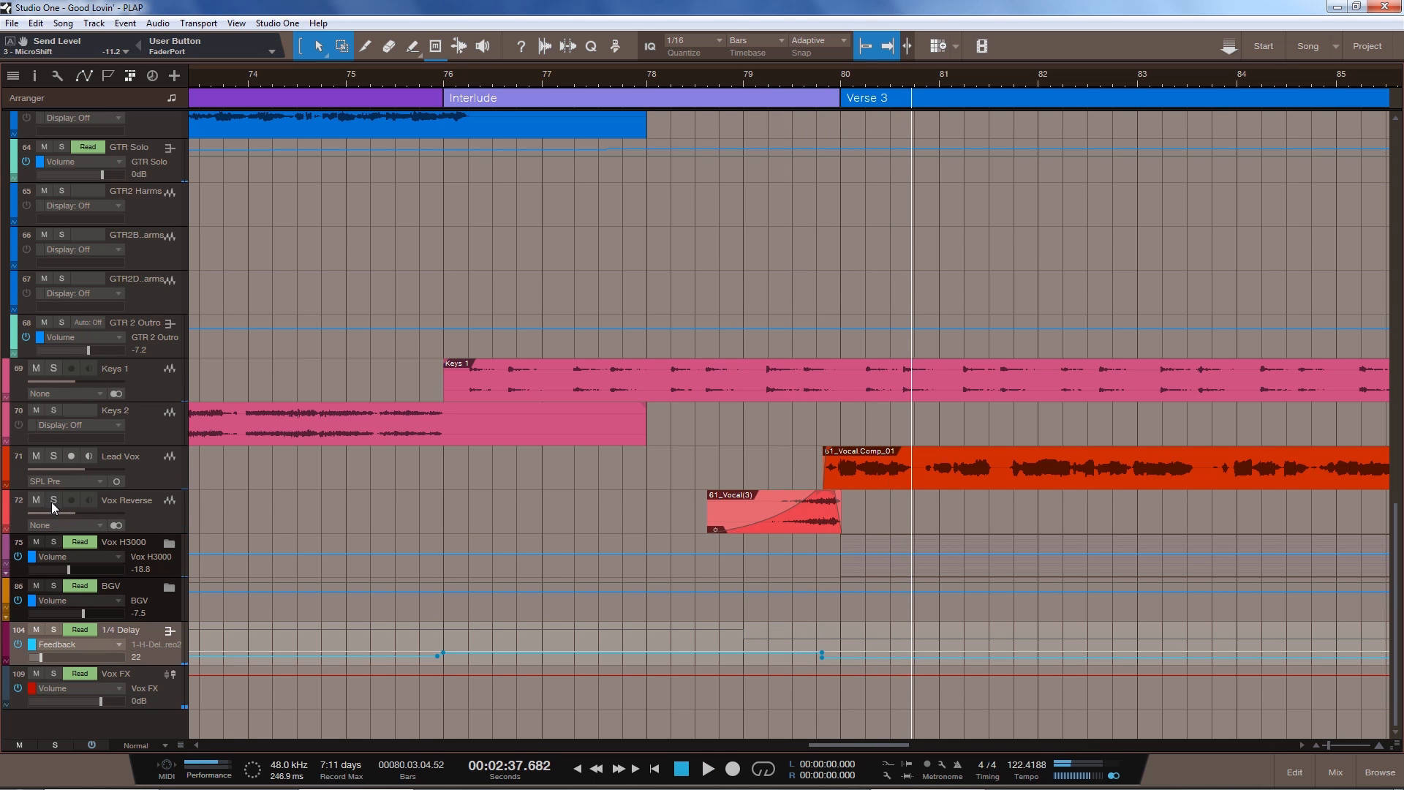
Solo the Vox Reverse track and play from bar 78 through its reversed vocal clip into Verse 3
click(53, 500)
click(650, 87)
key(space)
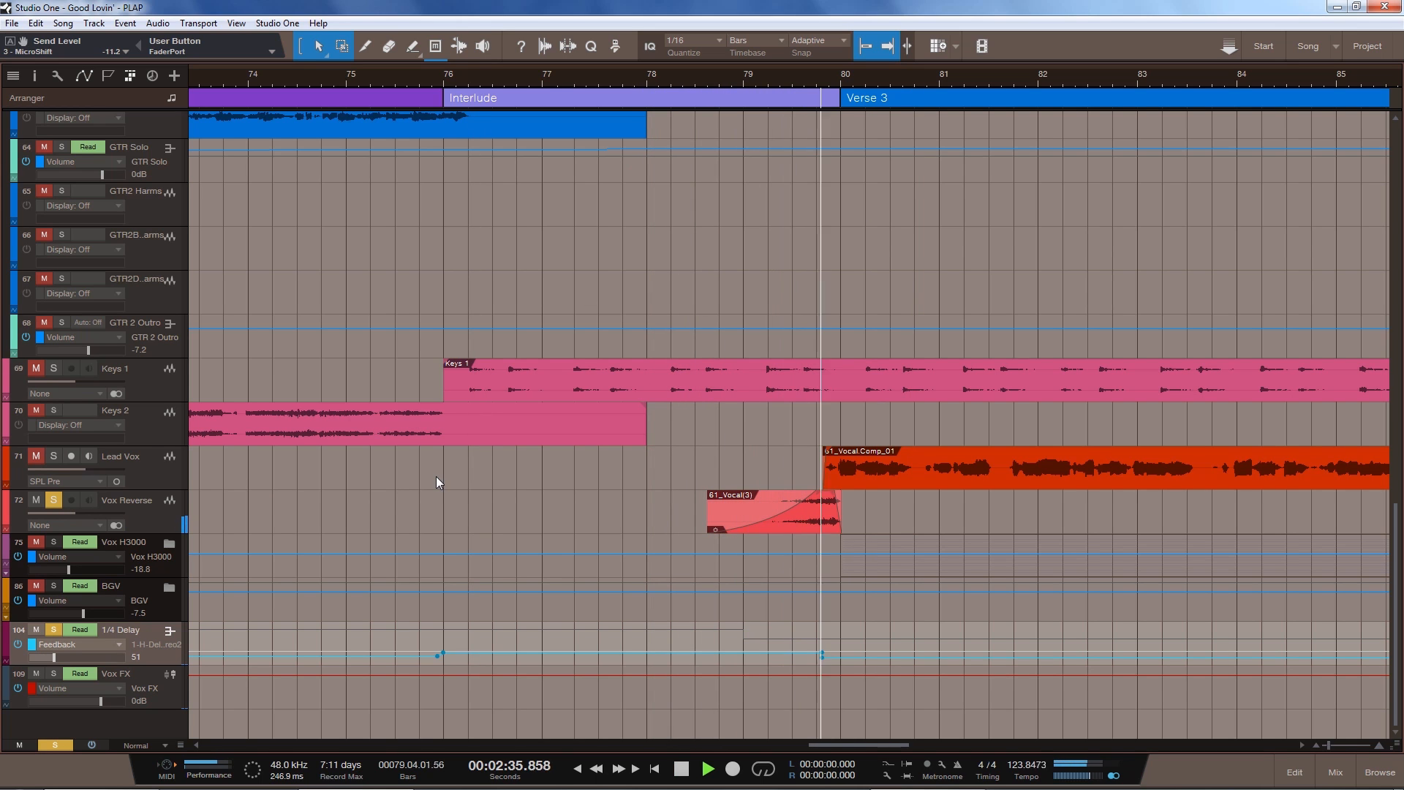
key(space)
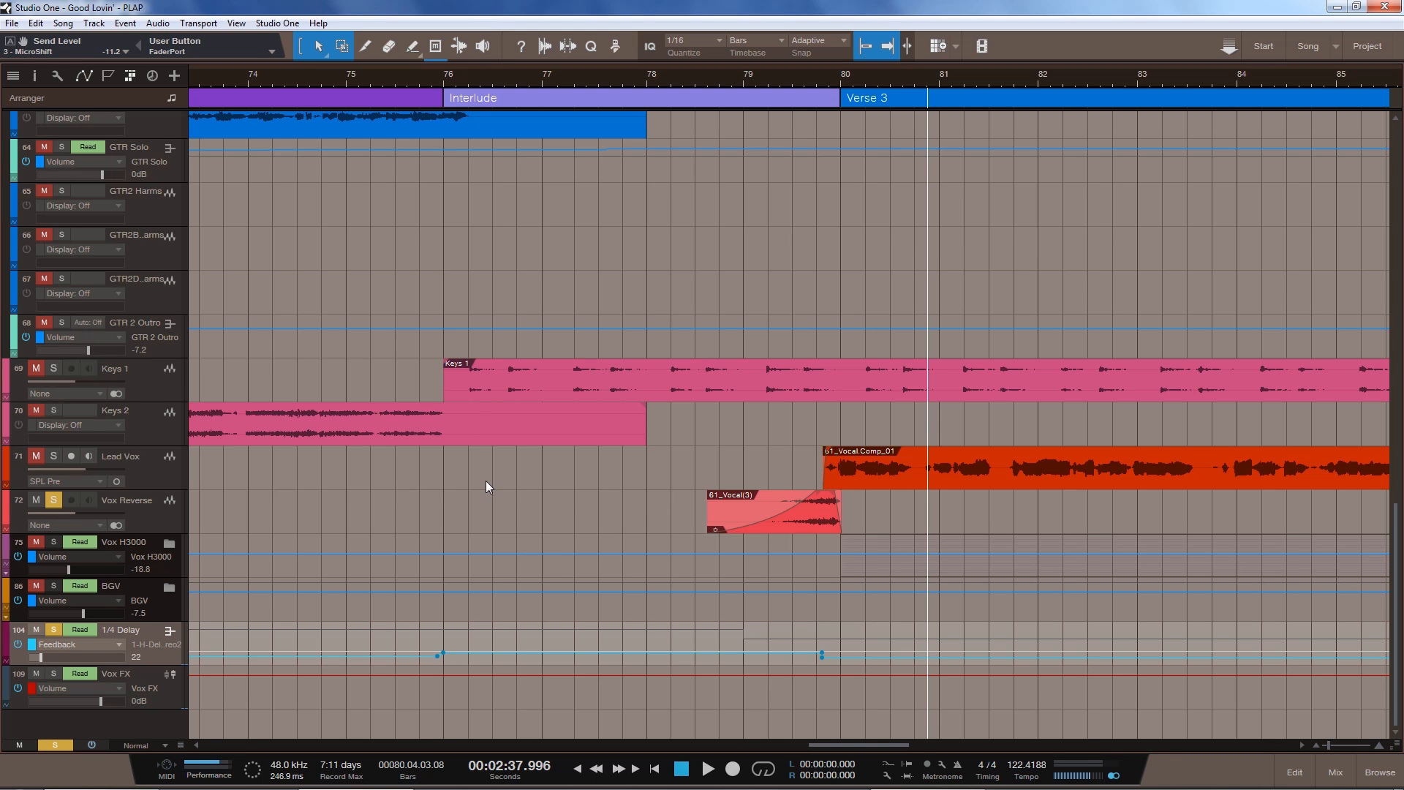
Open the ValhallaVintageVerb reverb of the Vox Reverse channel's Hall send and place its window clear of that channel in the mixer
click(139, 518)
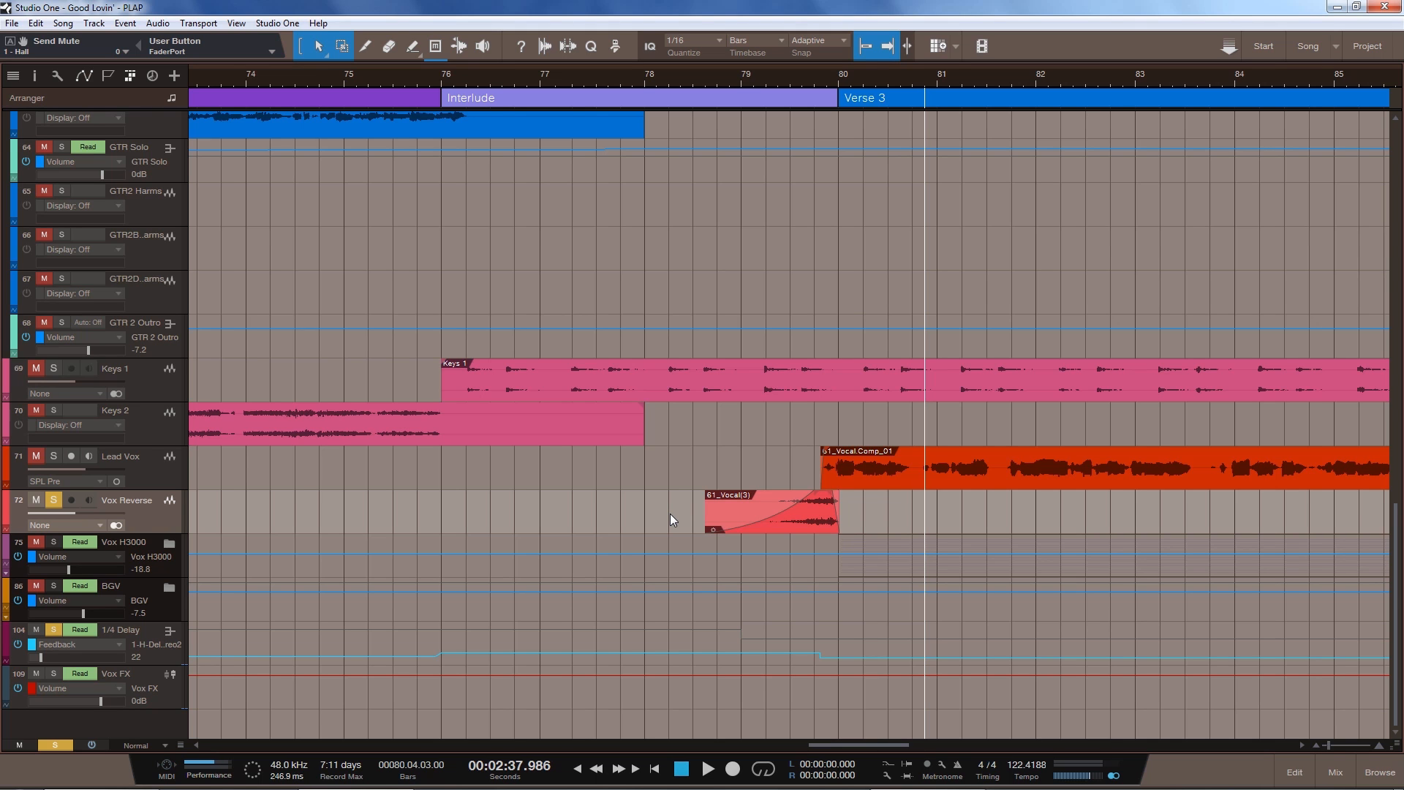
key(F3)
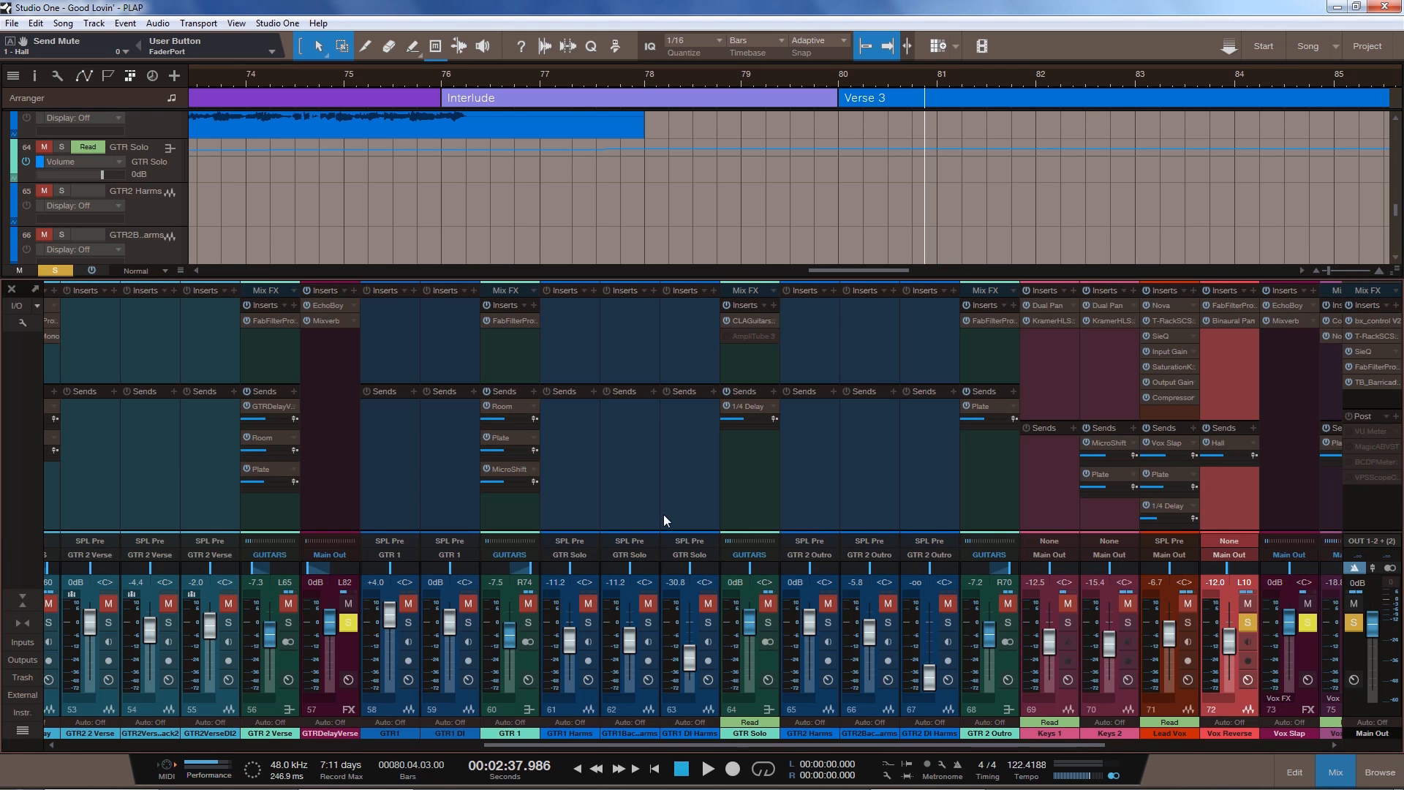
drag(713, 750, 932, 749)
click(792, 448)
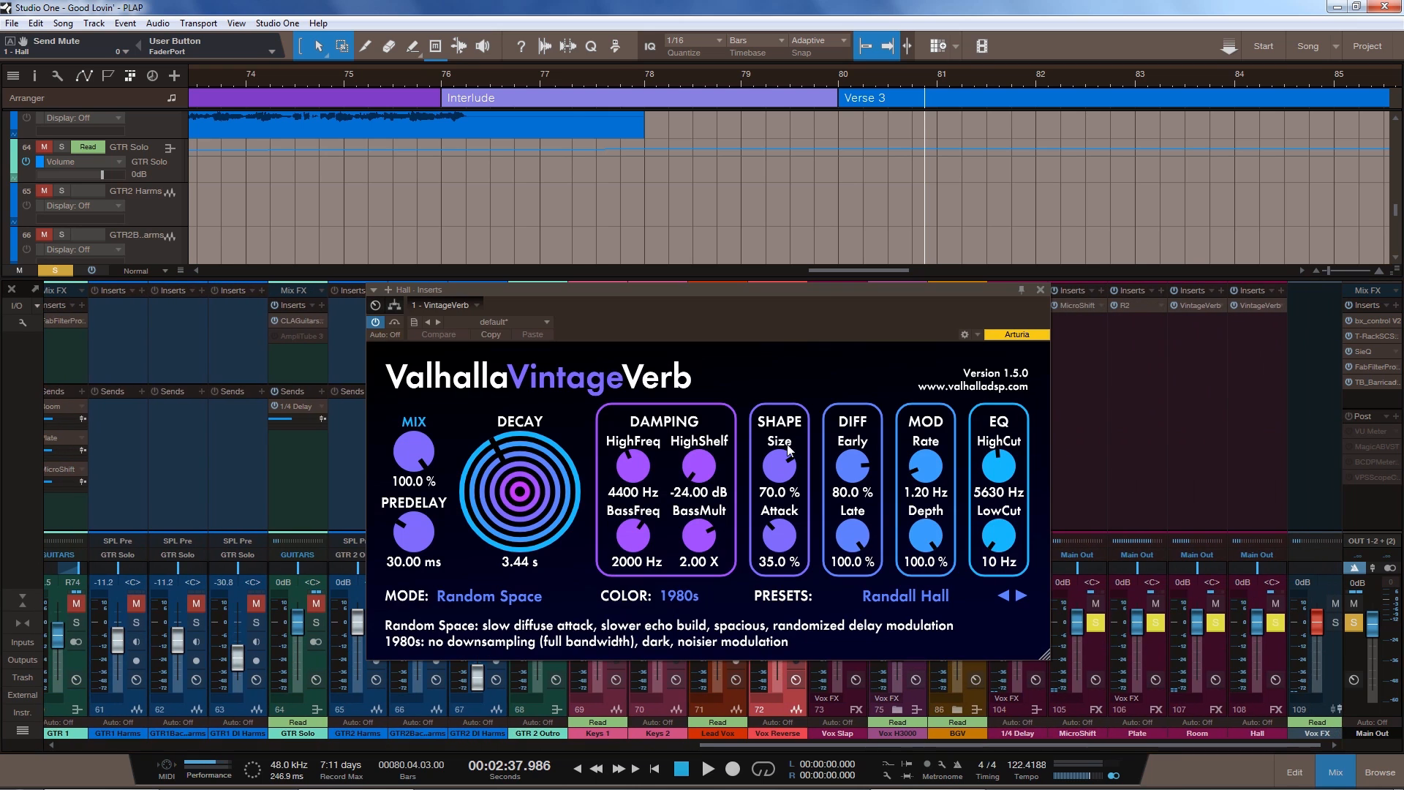
click(1328, 781)
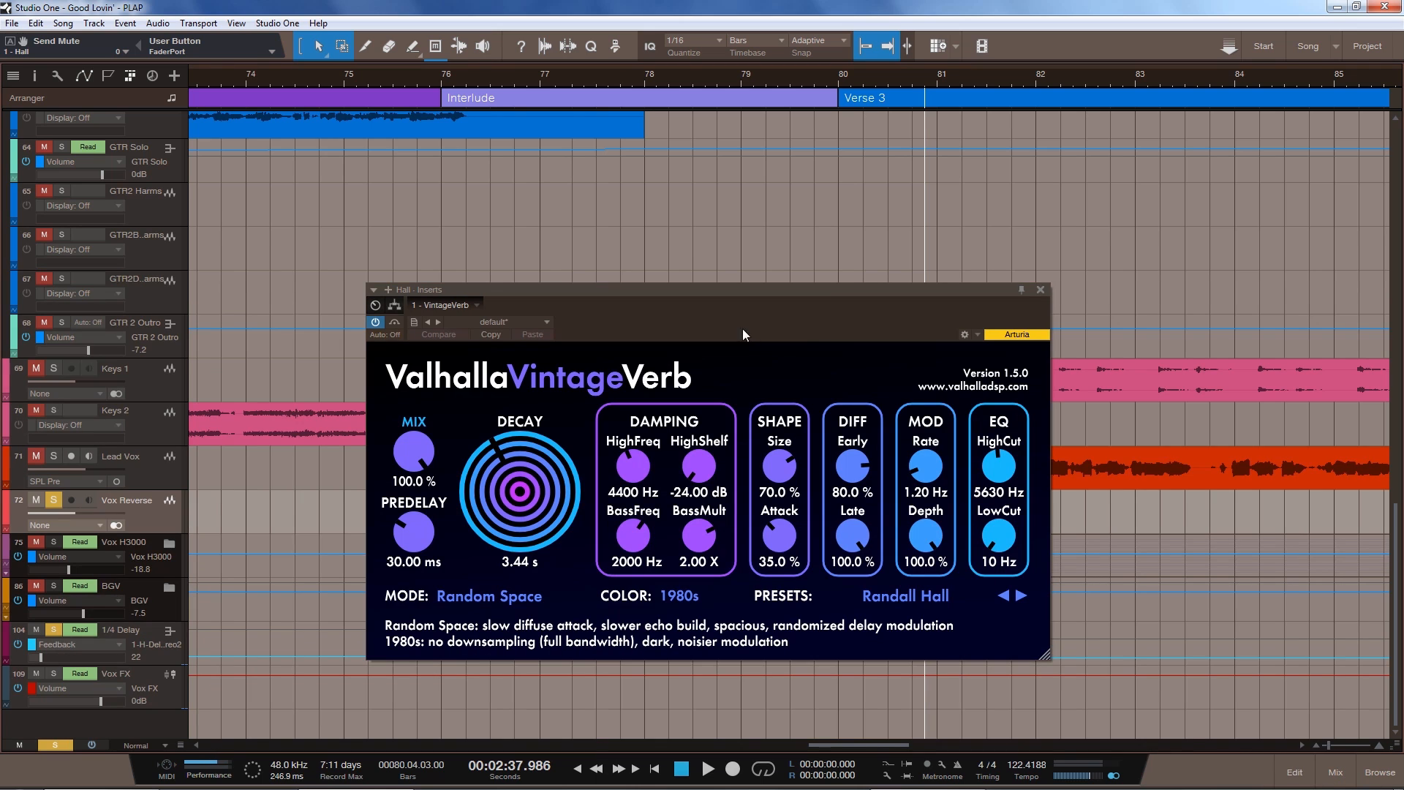
drag(774, 318, 780, 357)
click(1335, 774)
drag(876, 340, 512, 322)
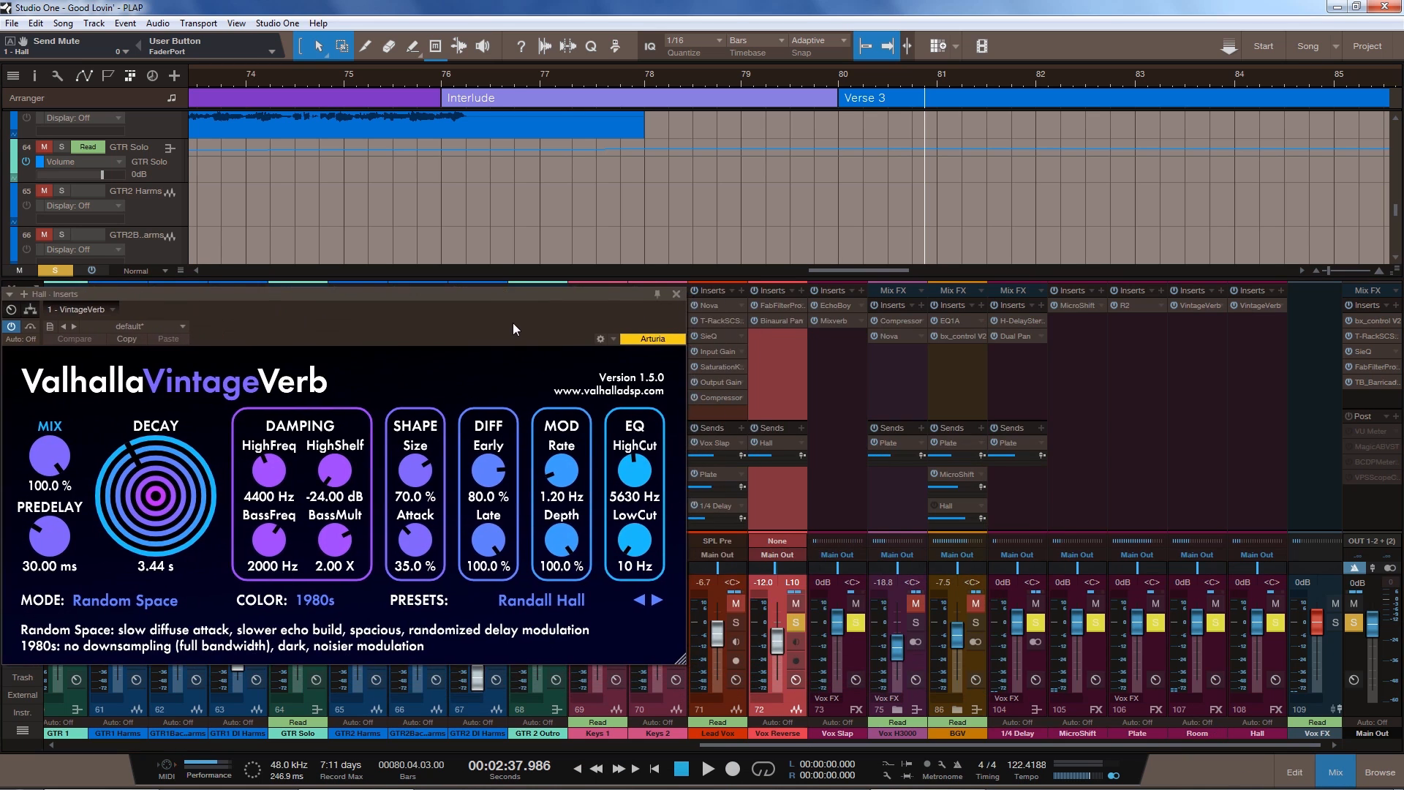
Mute the Hall send on Vox Reverse and play the reversed vocal from late in bar 78 into Verse 3
click(754, 443)
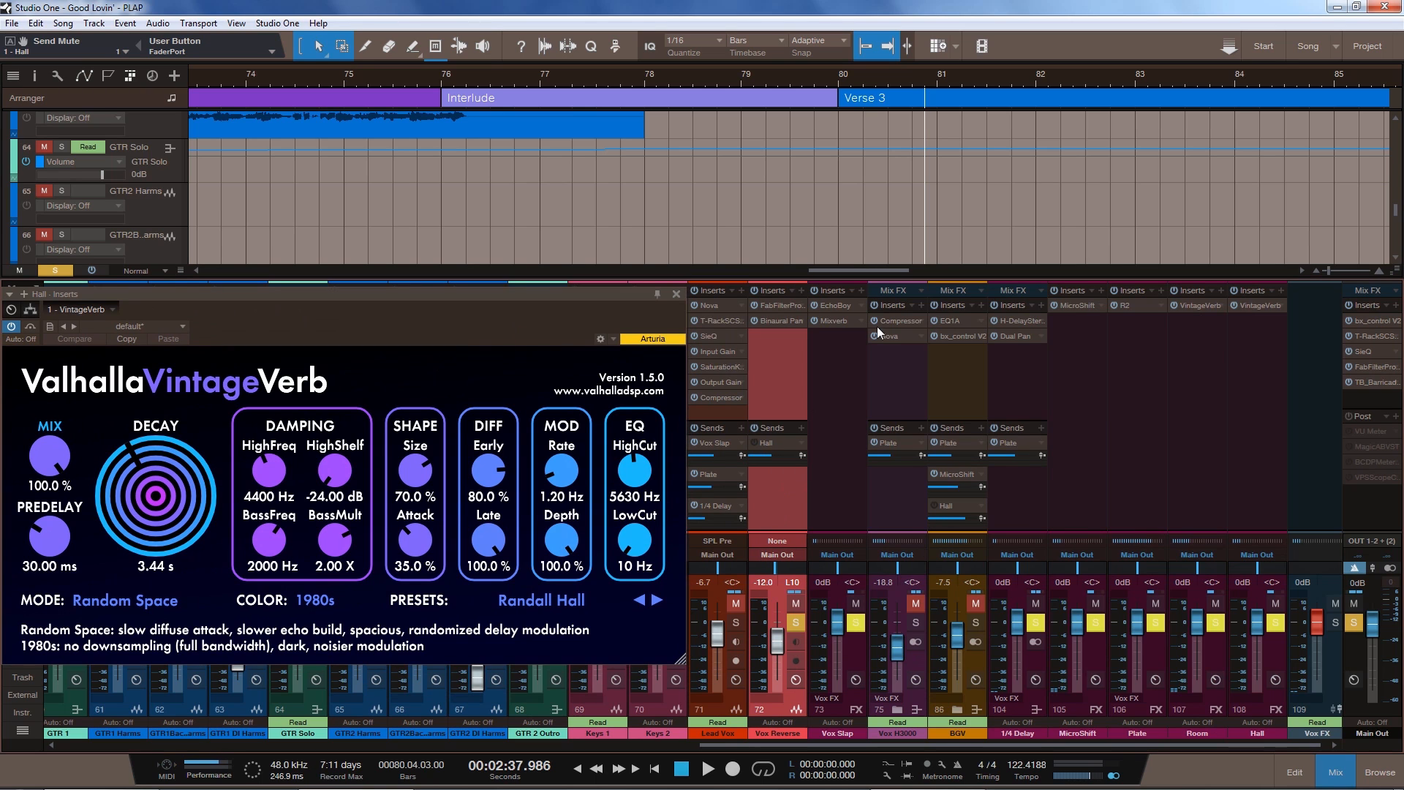
click(722, 80)
drag(509, 340, 594, 353)
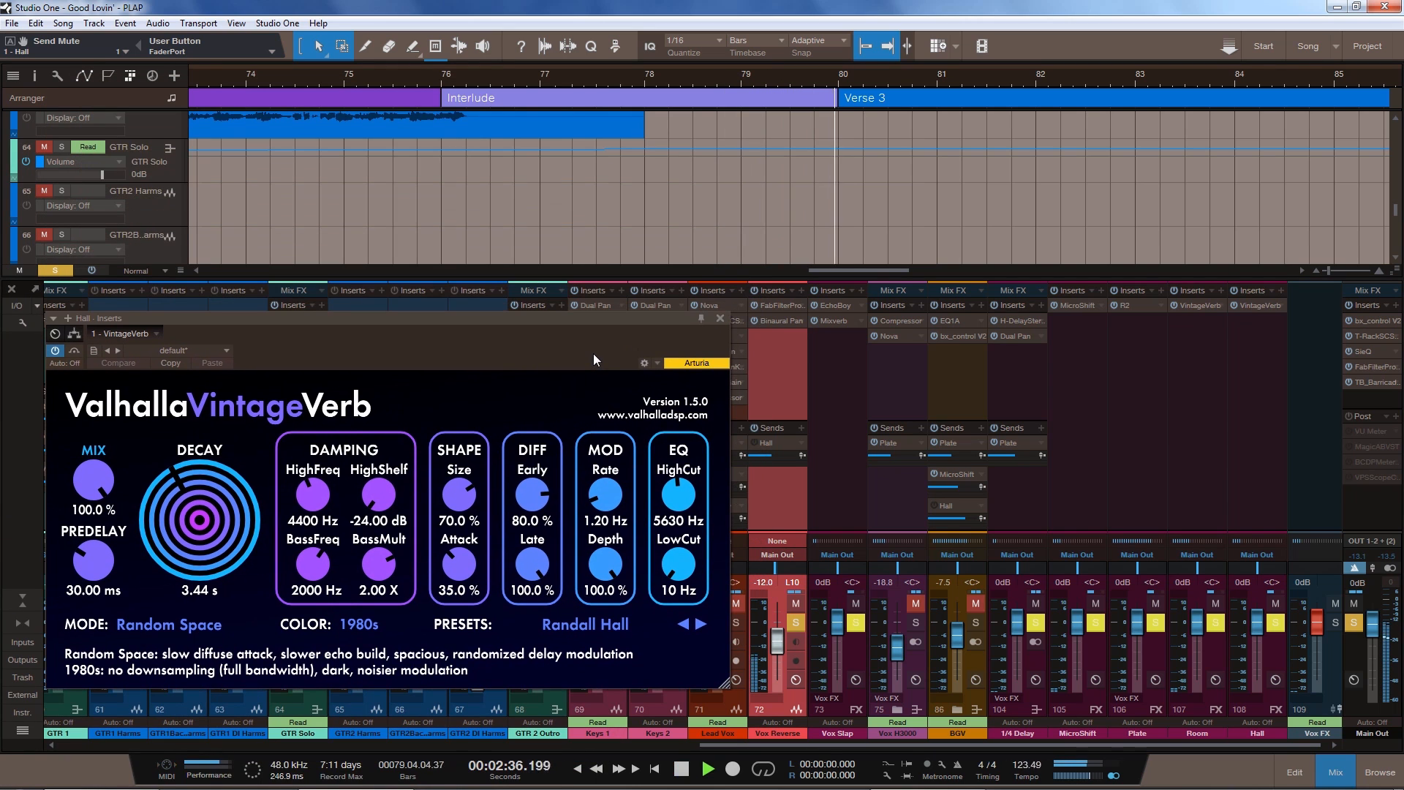
key(space)
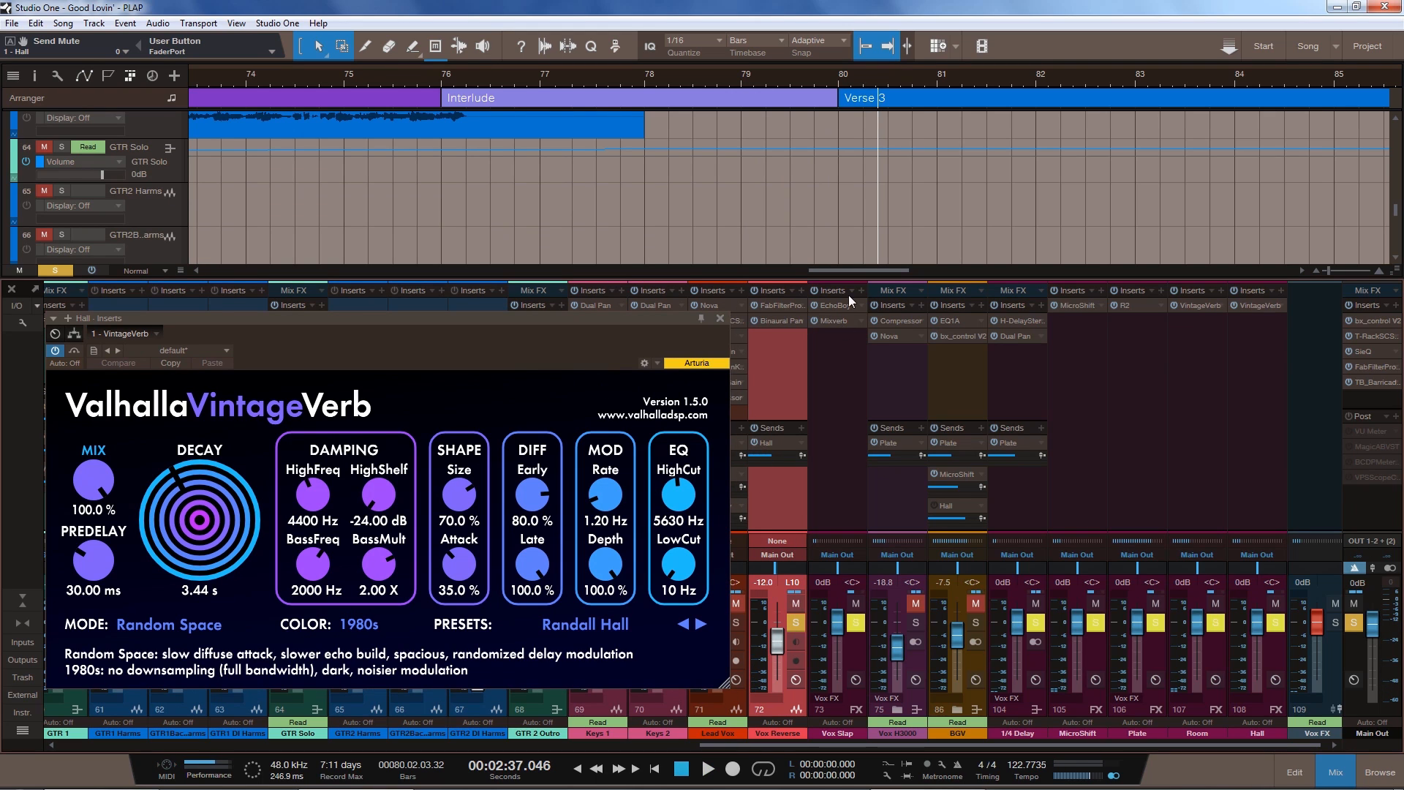
Replay the soloed reversed vocal from the second half of bar 78 with the Hall send active
click(707, 78)
key(space)
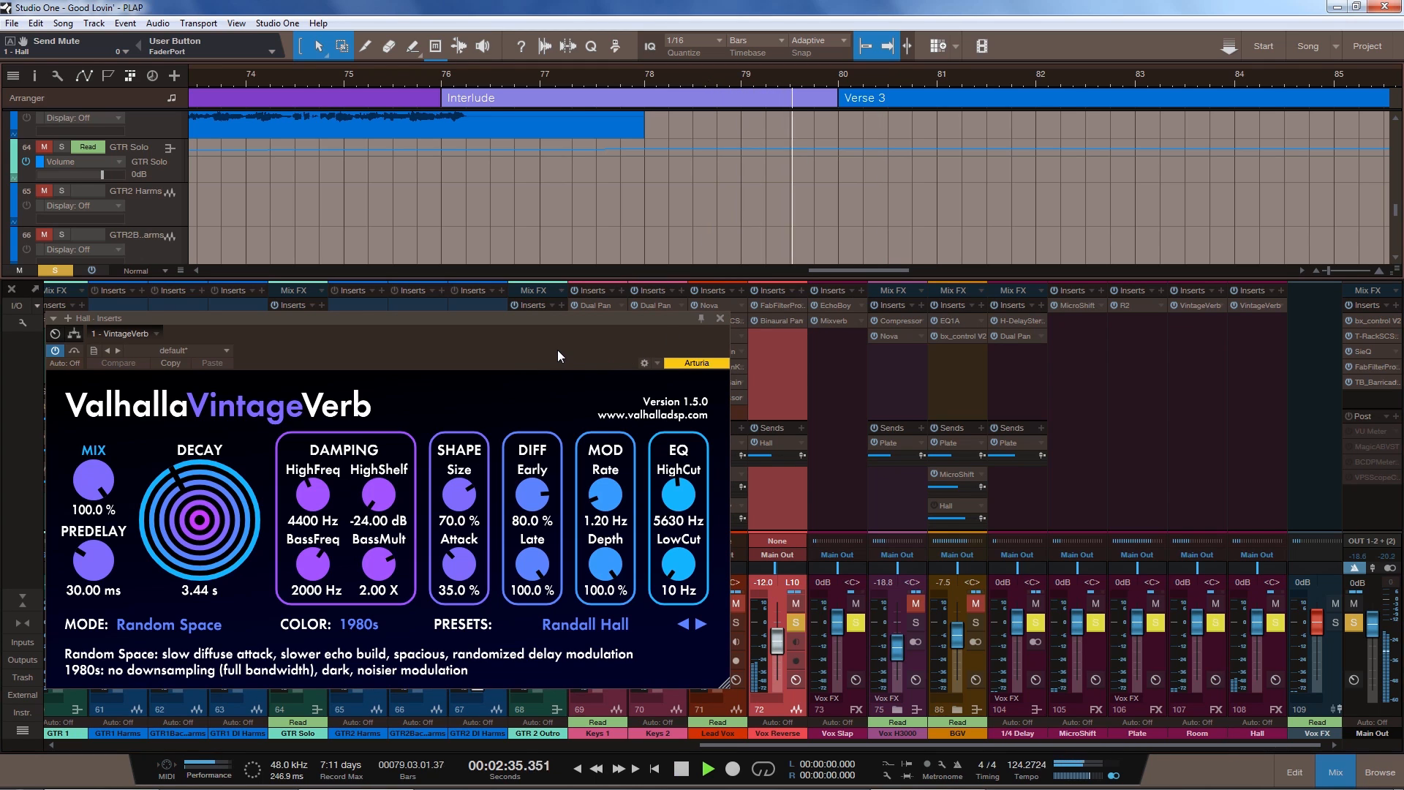
key(space)
Solo Lead Vox together with Vox Reverse and play from late in bar 78 into Verse 3
drag(558, 350, 1339, 335)
click(741, 624)
drag(1237, 336, 340, 360)
click(716, 82)
key(space)
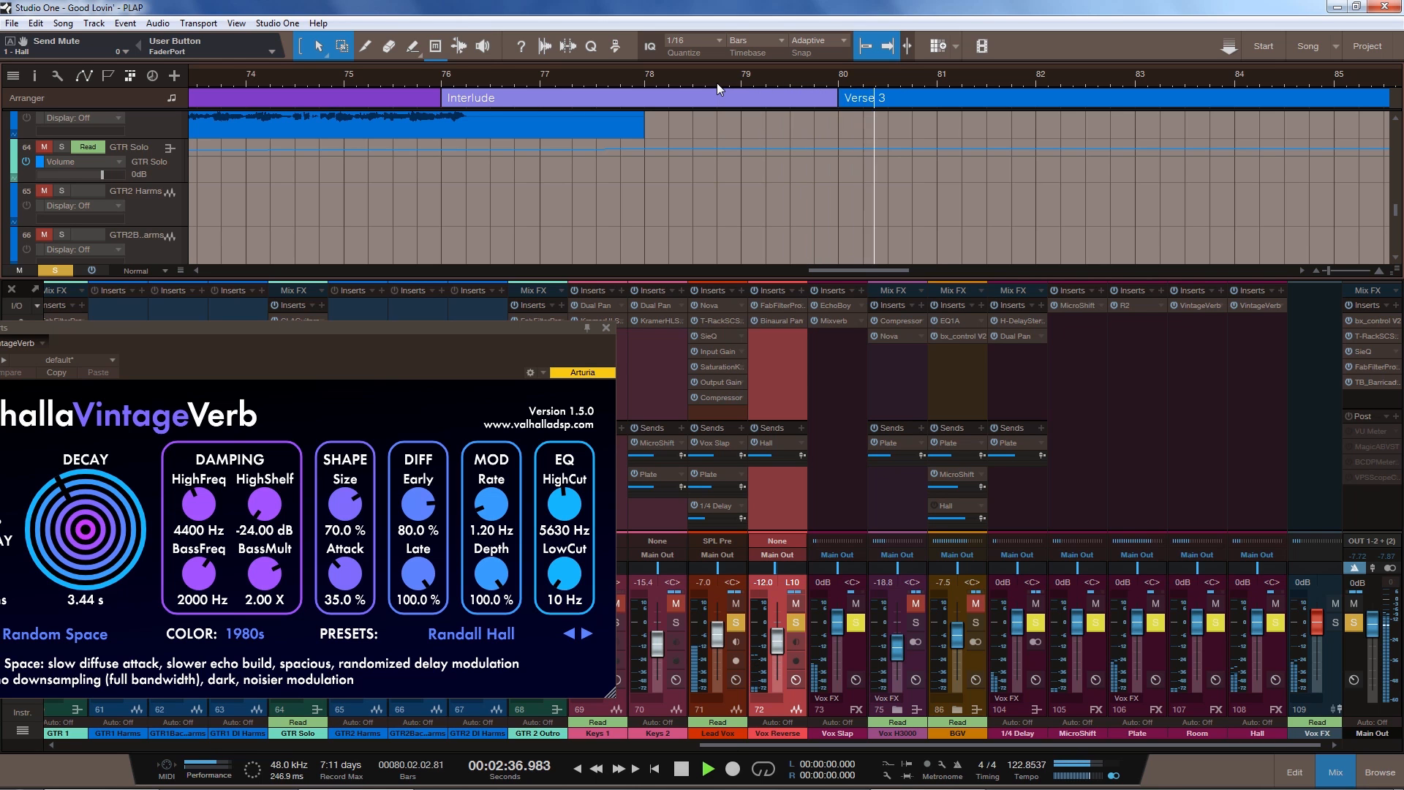
drag(428, 360, 835, 249)
key(space)
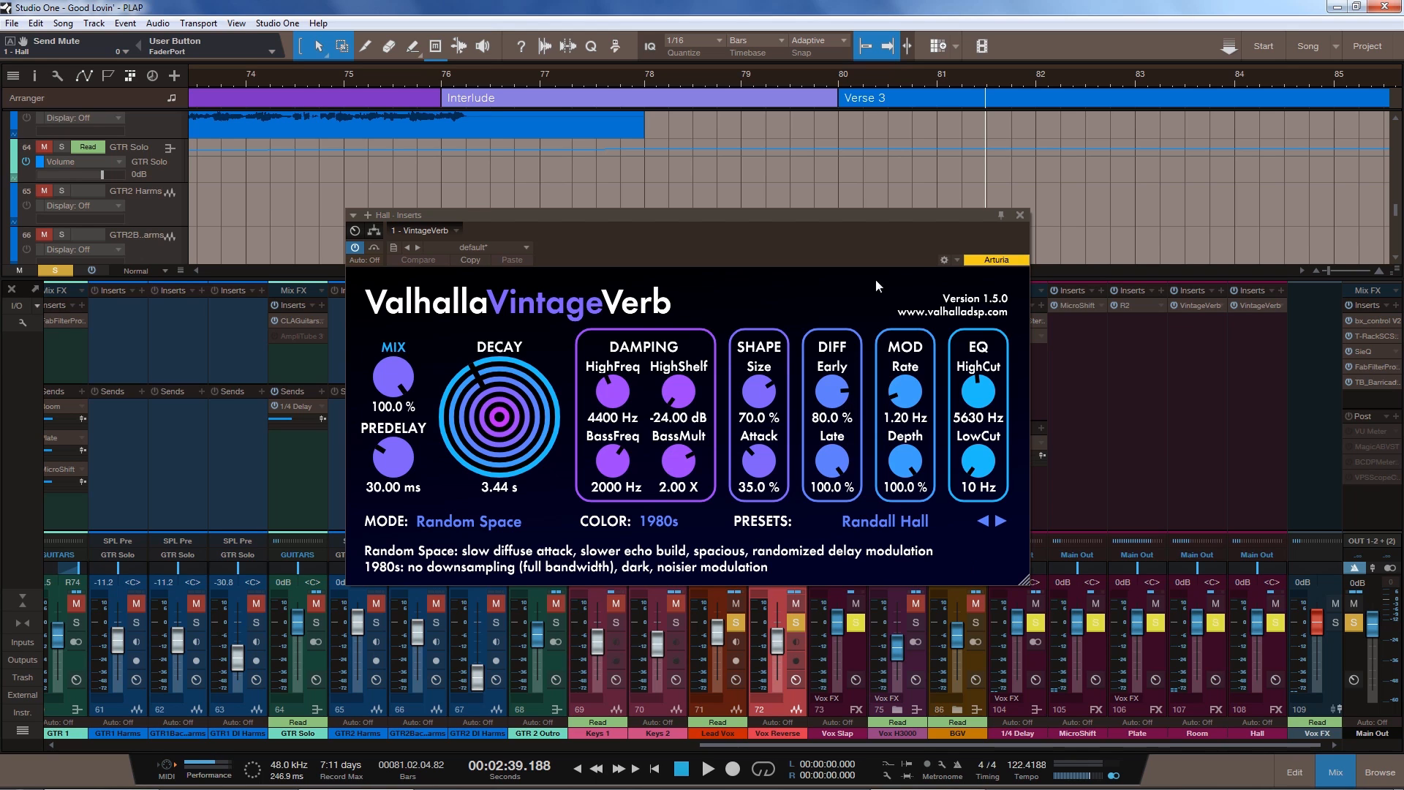
Close the VintageVerb window and the mixer, and clear the solos on Vox Reverse and Lead Vox
click(1021, 215)
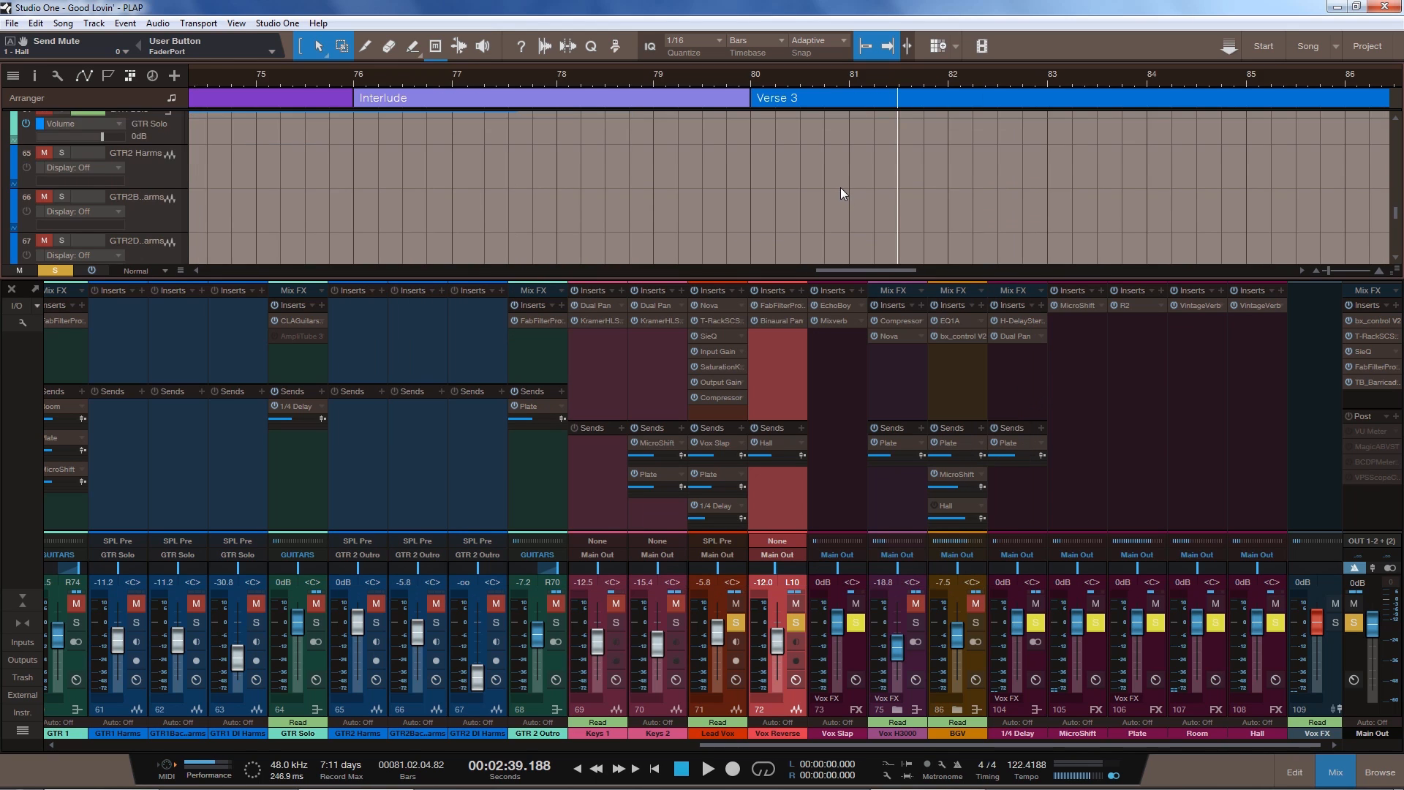
click(1335, 774)
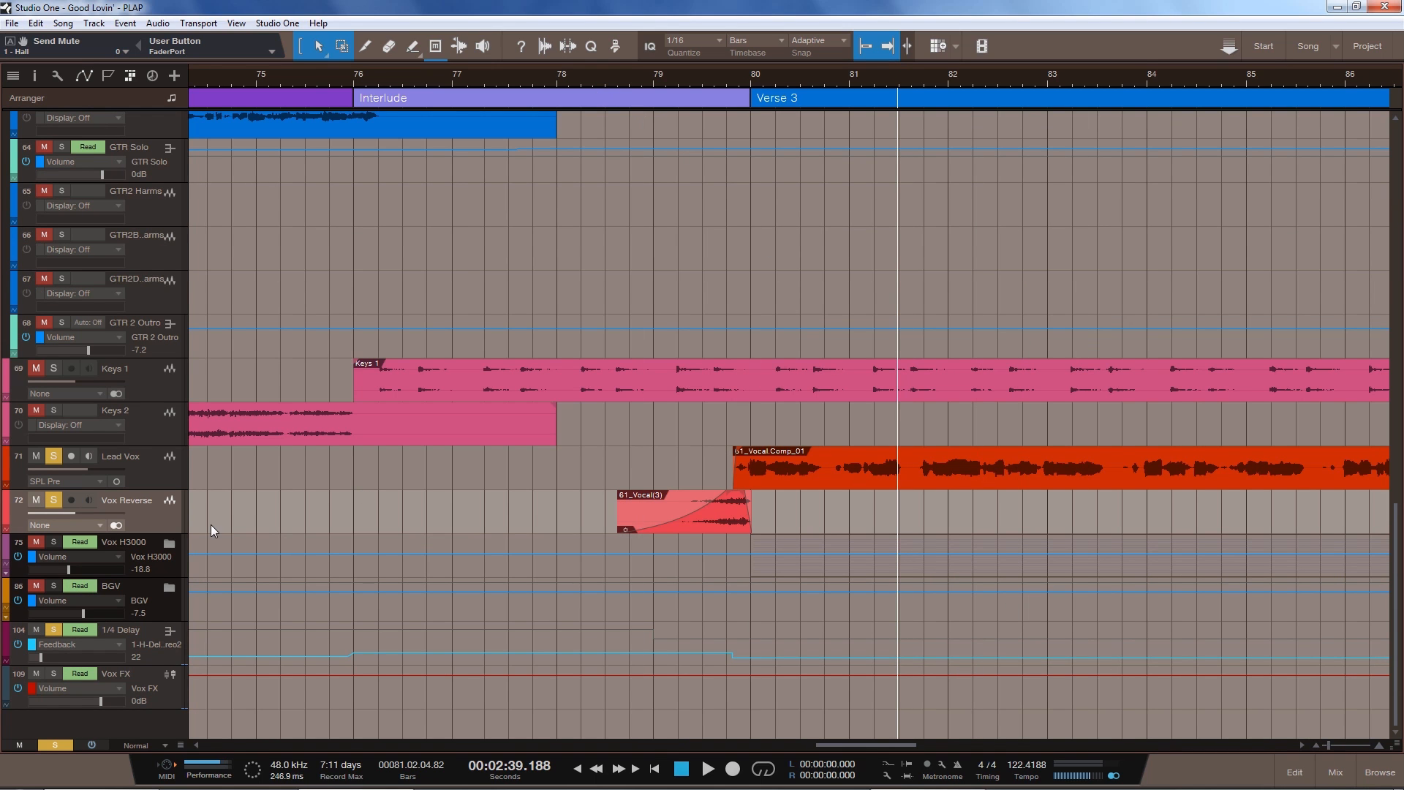
click(55, 500)
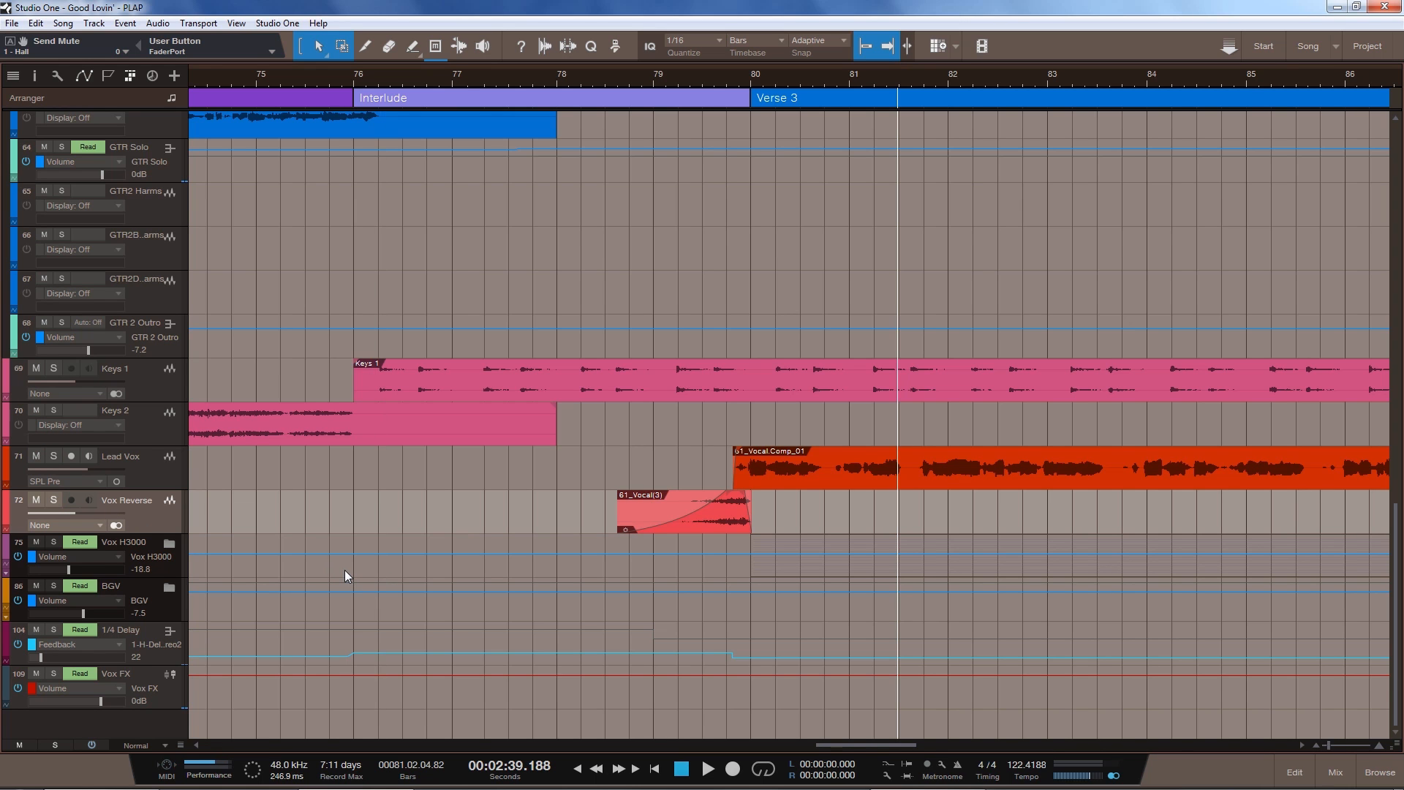
Open the Binaural Pan insert on Vox Reverse, position its window over the arrangement and set playback to late in bar 77
key(F3)
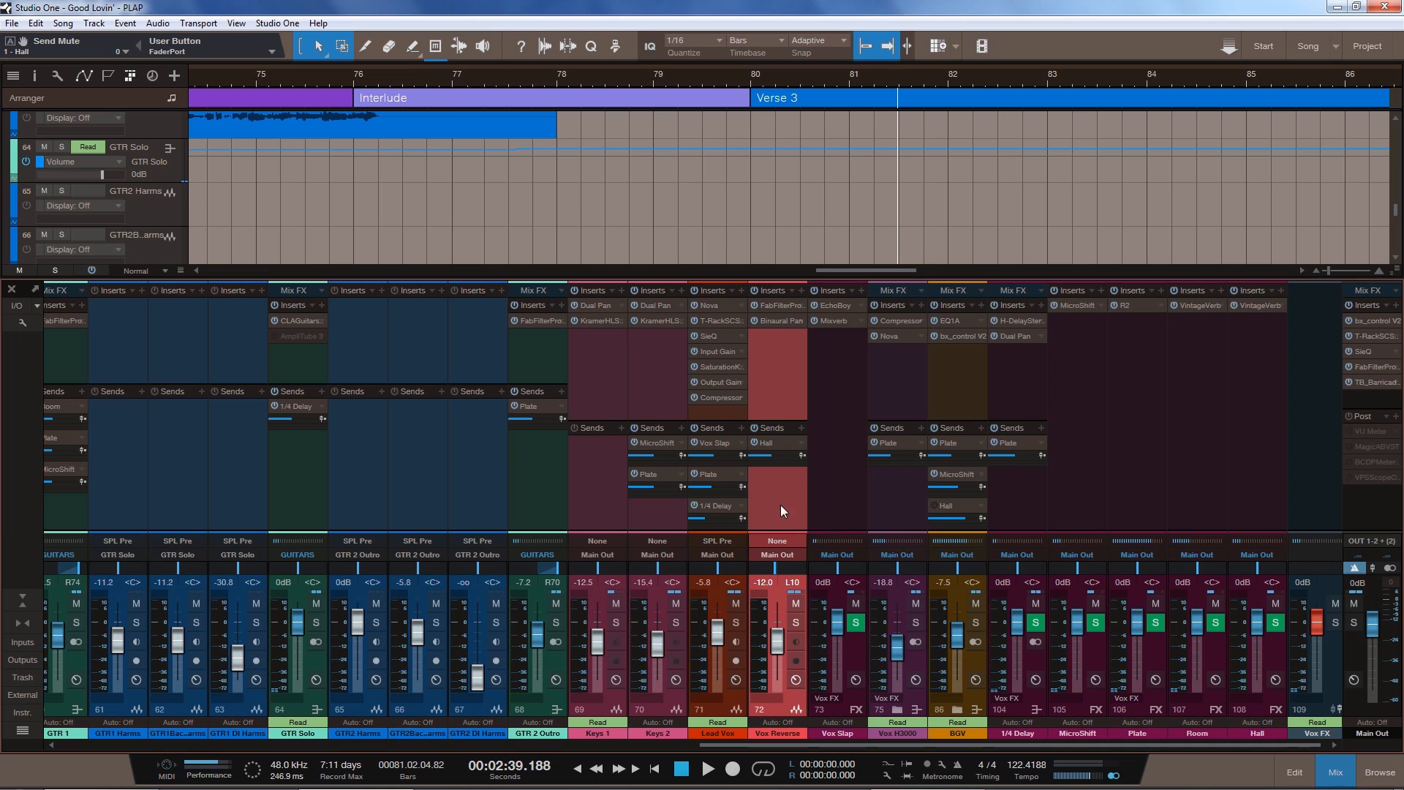
click(774, 320)
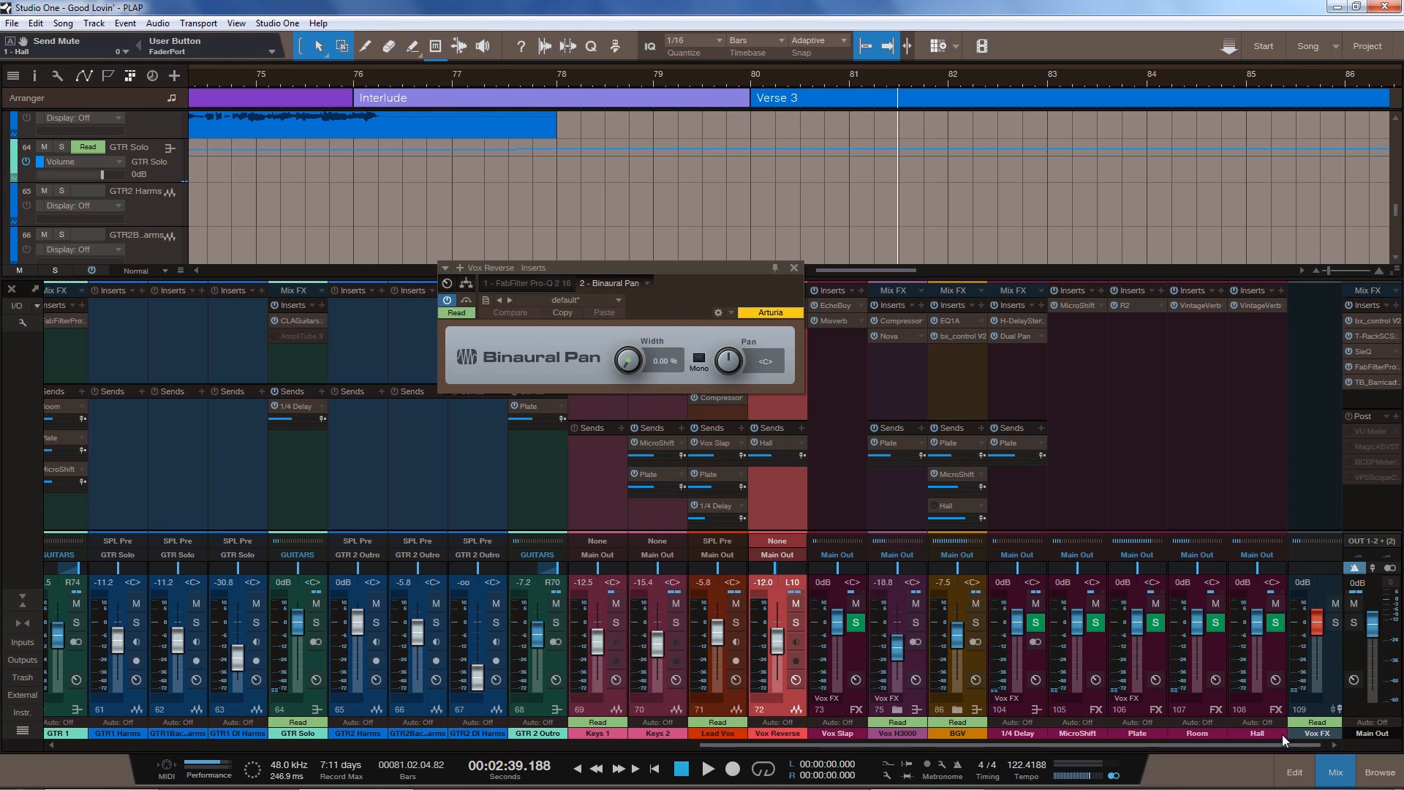
click(1337, 778)
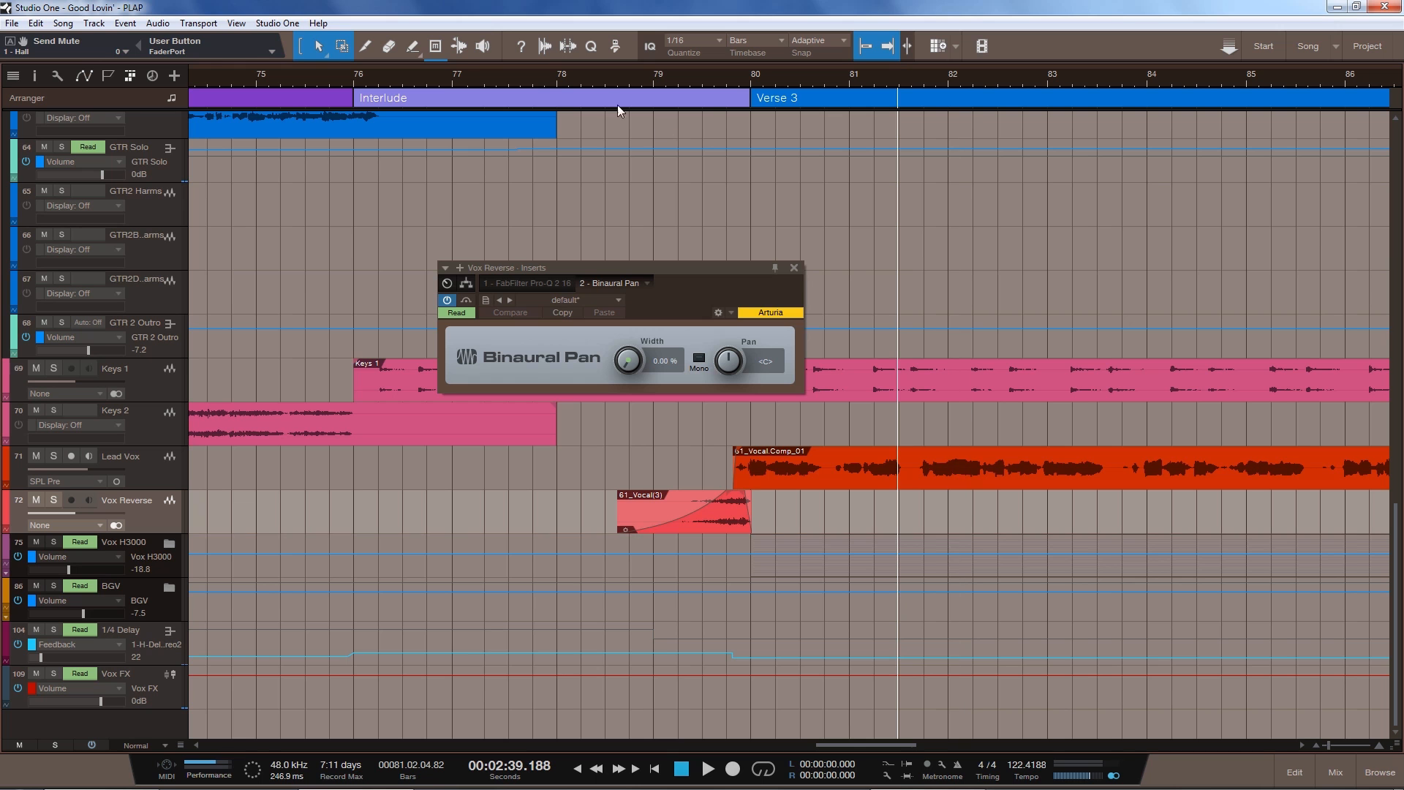
click(532, 76)
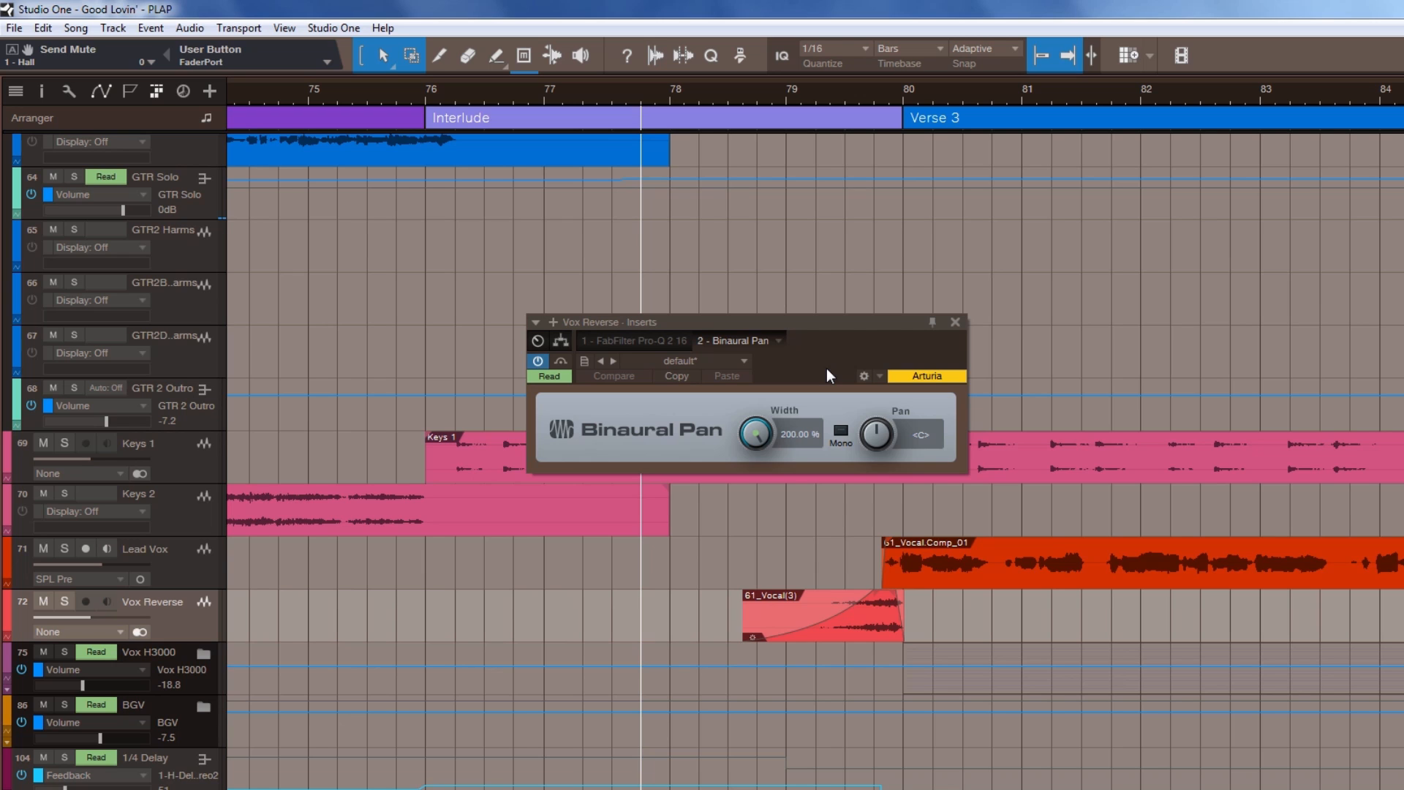
drag(790, 369, 961, 382)
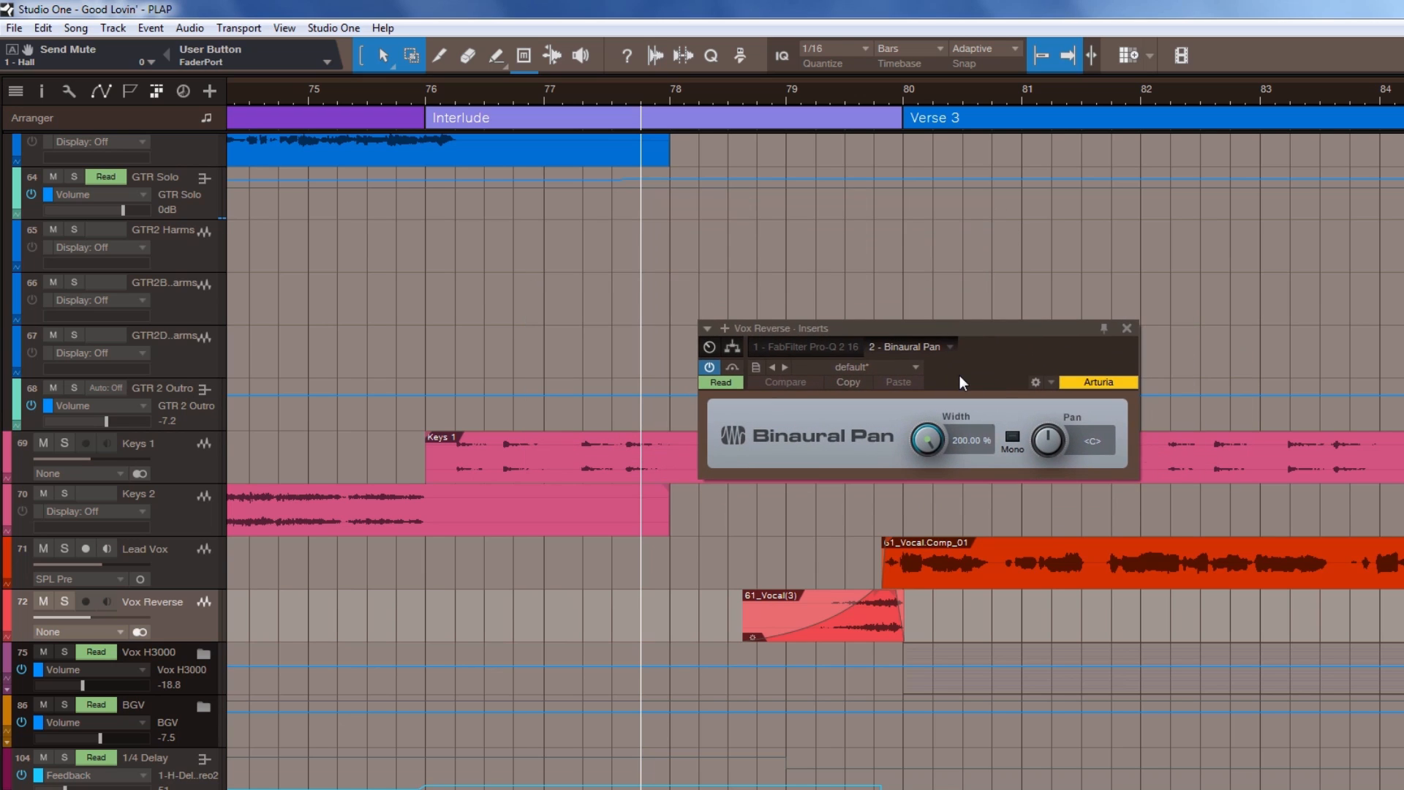
Solo Vox Reverse and Lead Vox and bypass Binaural Pan to audition the Interlude's transition into Verse 3
click(65, 604)
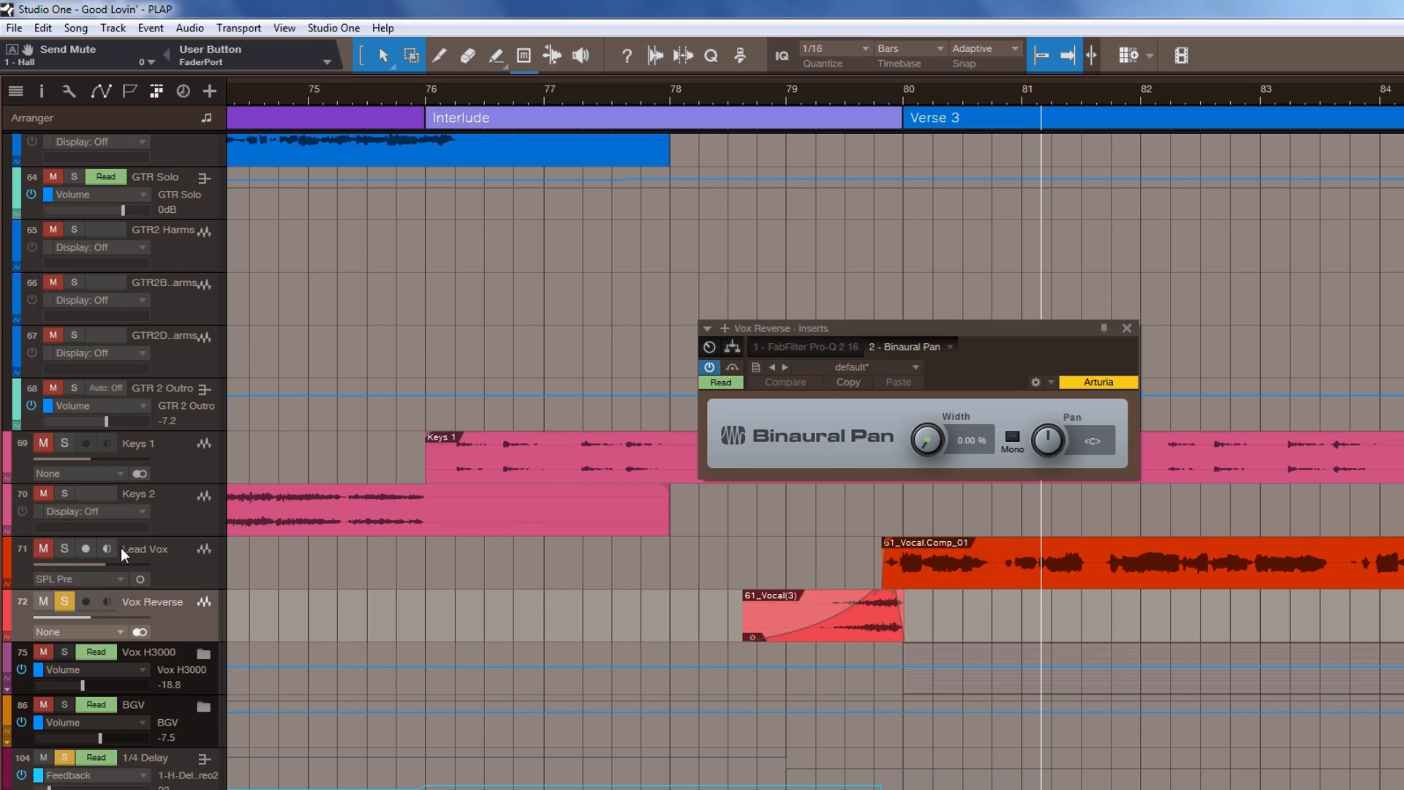
click(65, 549)
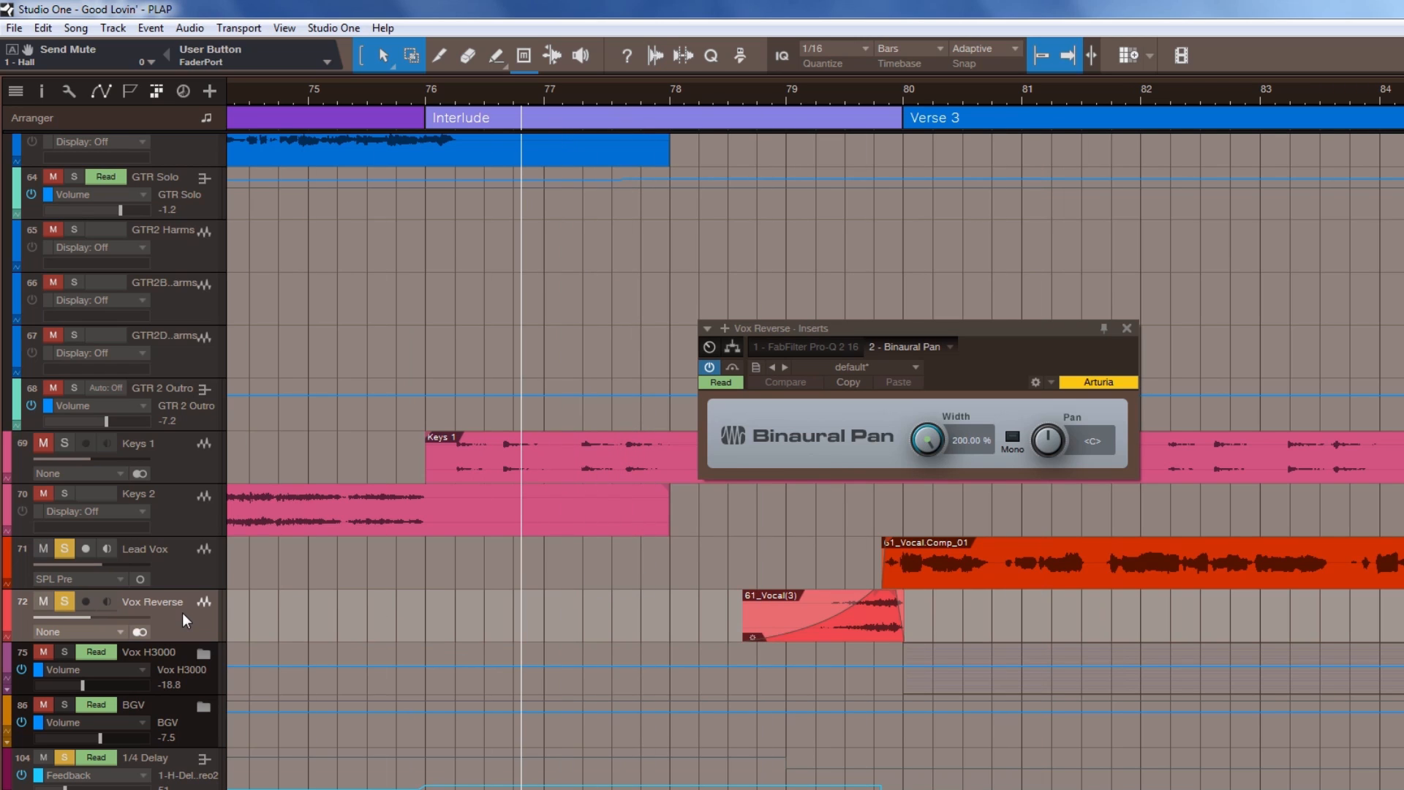
click(730, 370)
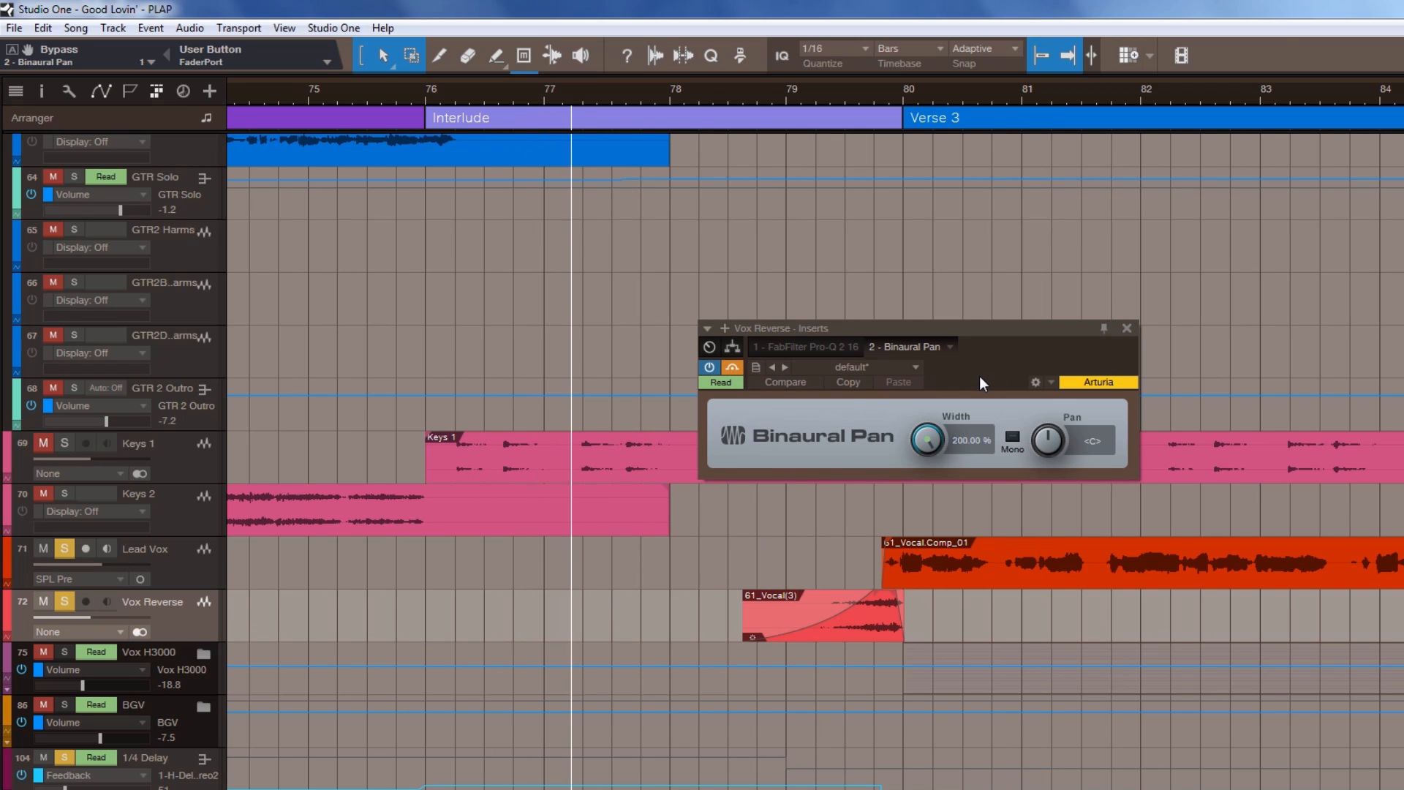
Unsolo Lead Vox and take Binaural Pan out of bypass on the Vox Reverse track
click(64, 549)
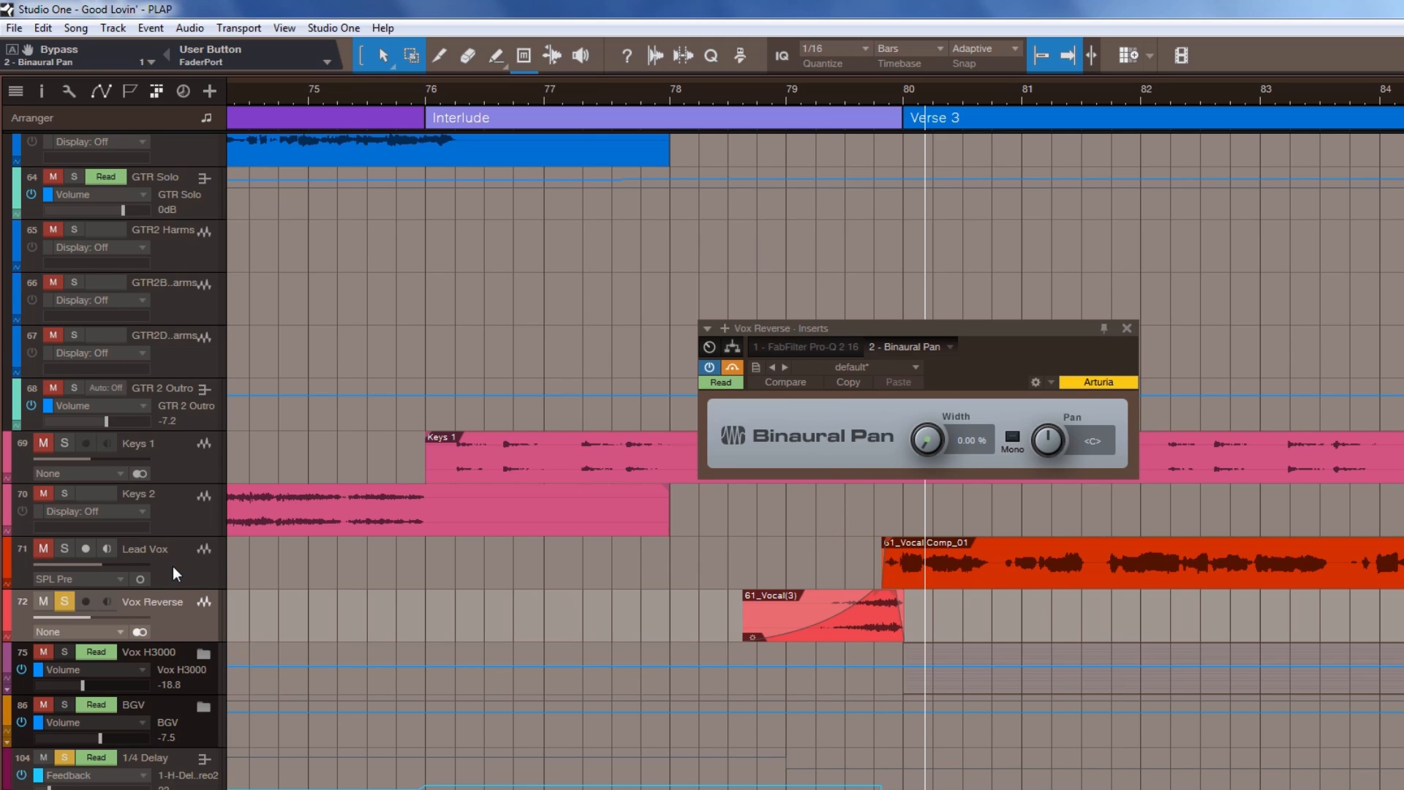
click(732, 368)
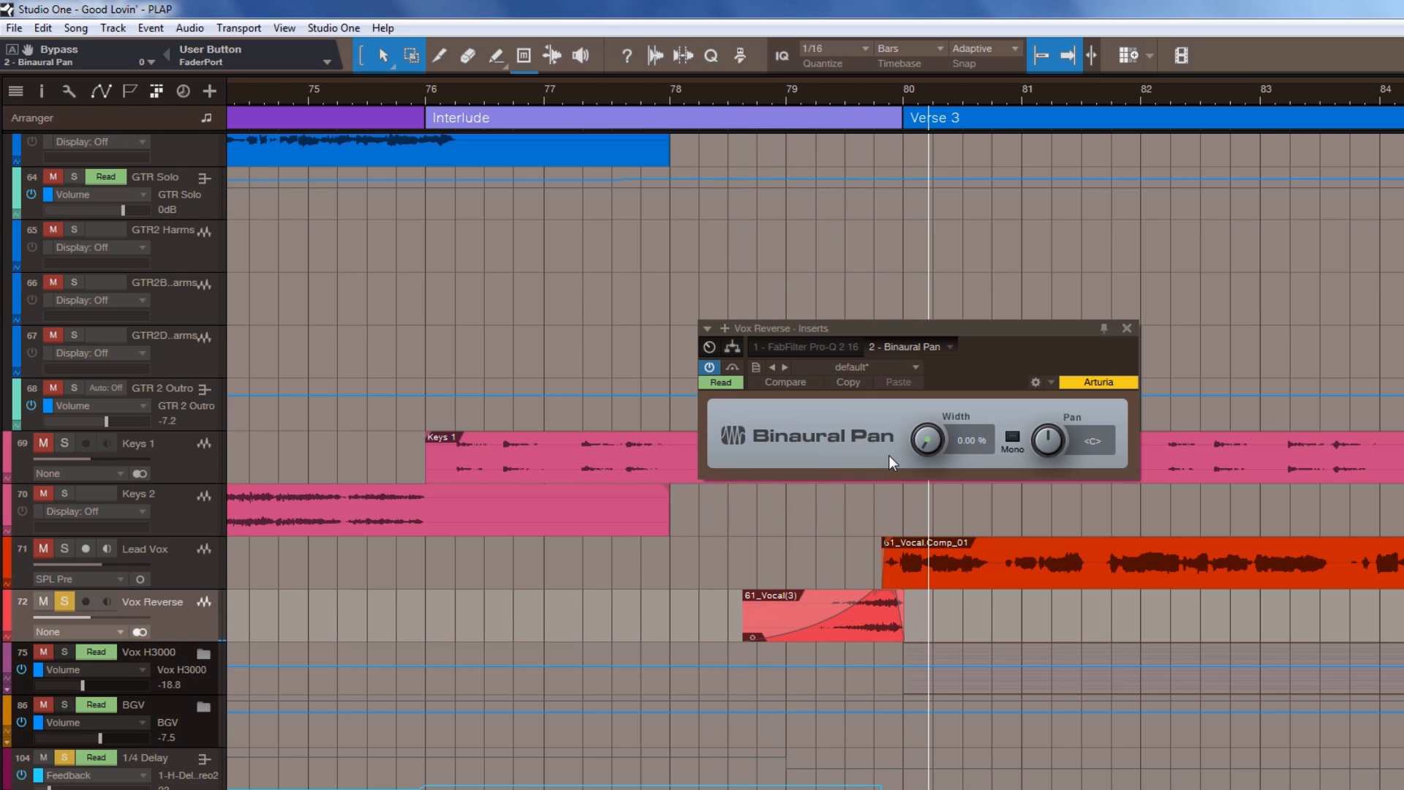
Unsolo Vox Reverse, select the Lead Vox track and close the Binaural Pan window
click(68, 599)
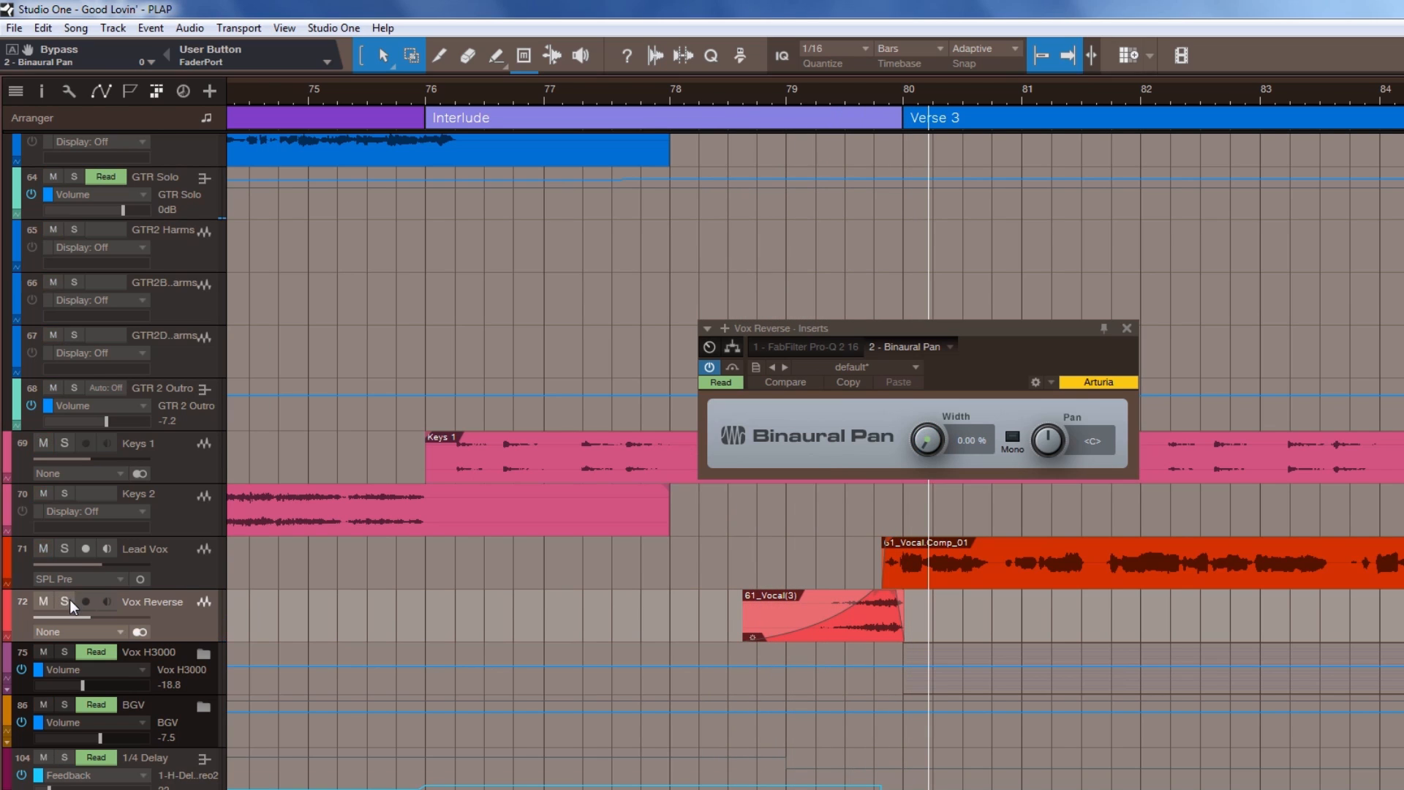
click(195, 574)
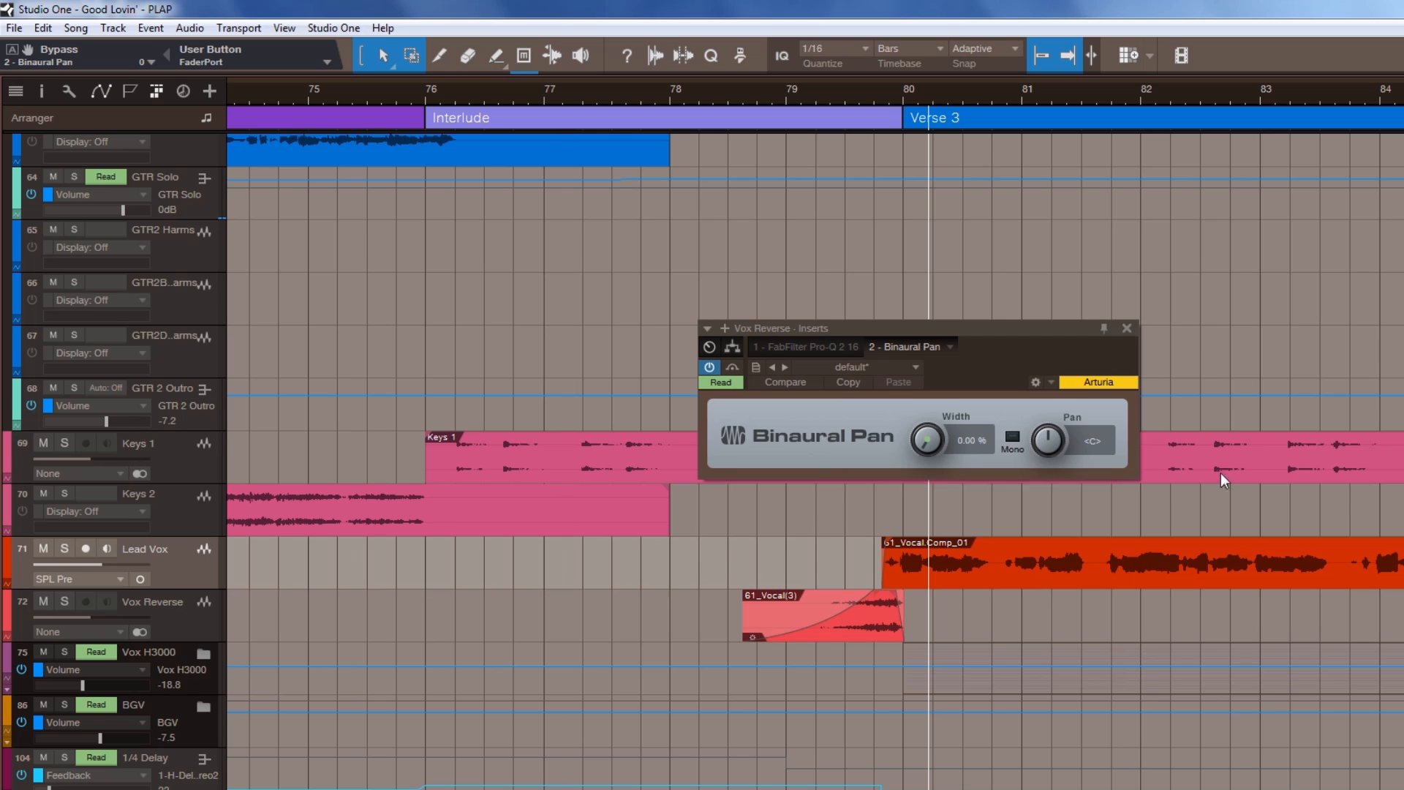
click(1127, 328)
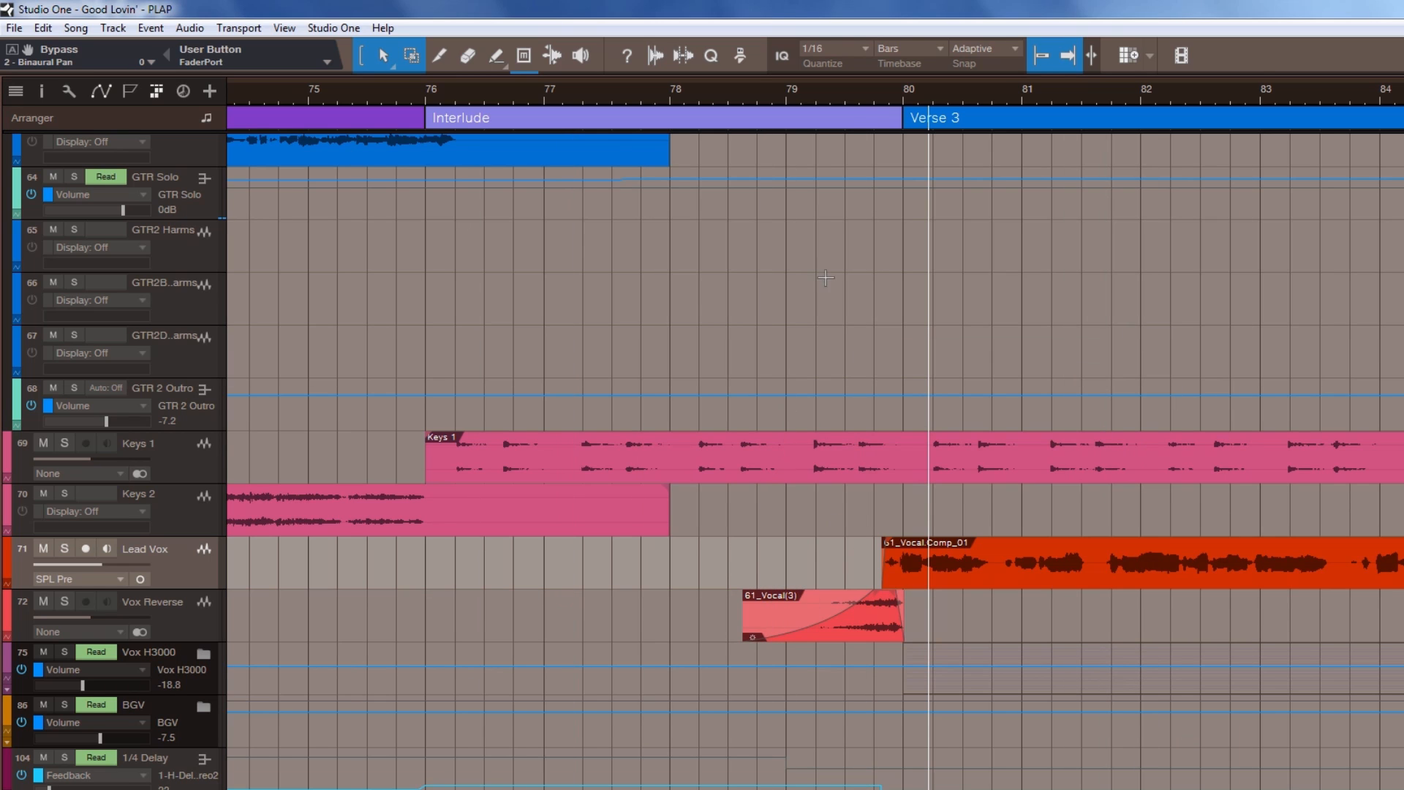
Play the full mix from around bar 85 in Verse 3 through Pre-Chorus 3 into Chorus 3
drag(852, 99, 538, 81)
drag(1203, 106, 1143, 110)
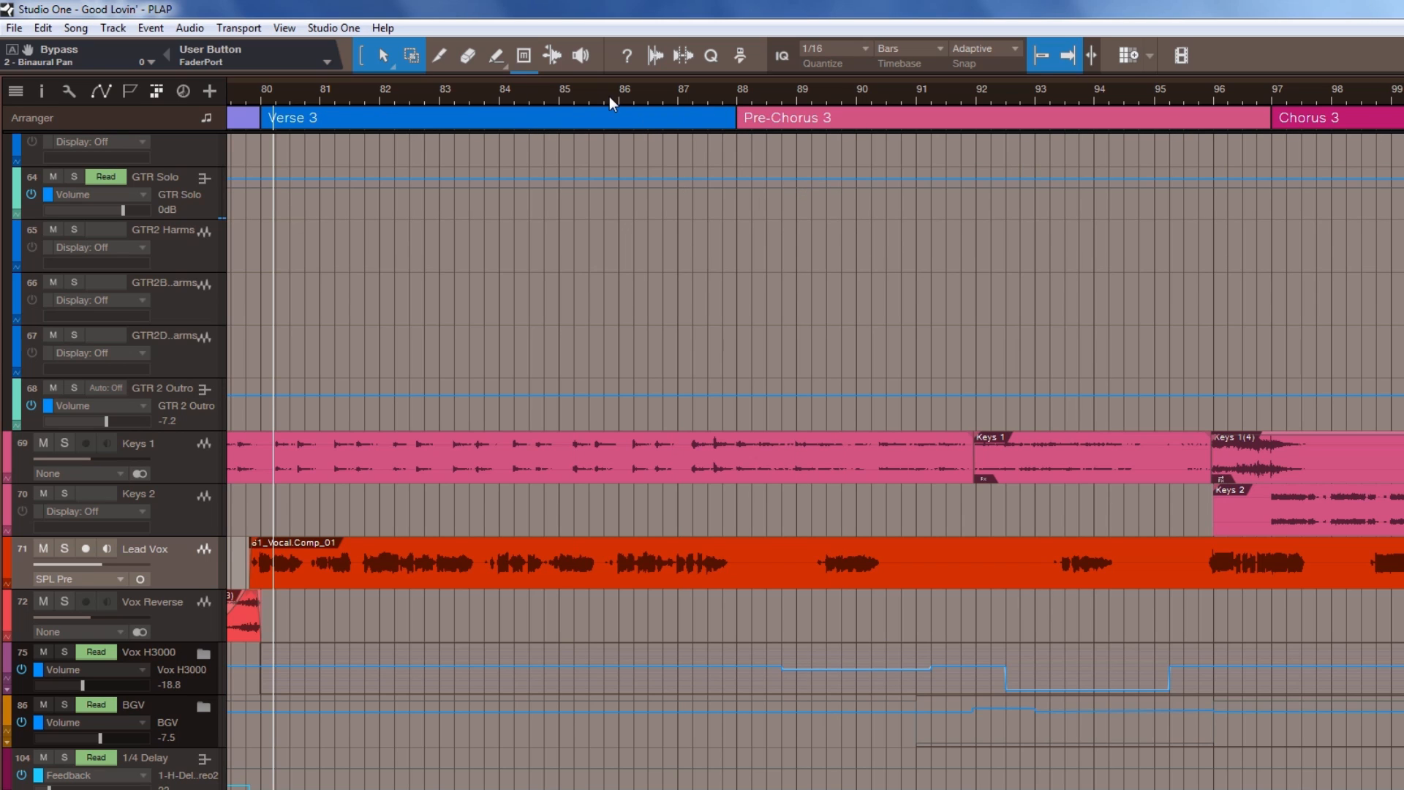
click(557, 98)
key(space)
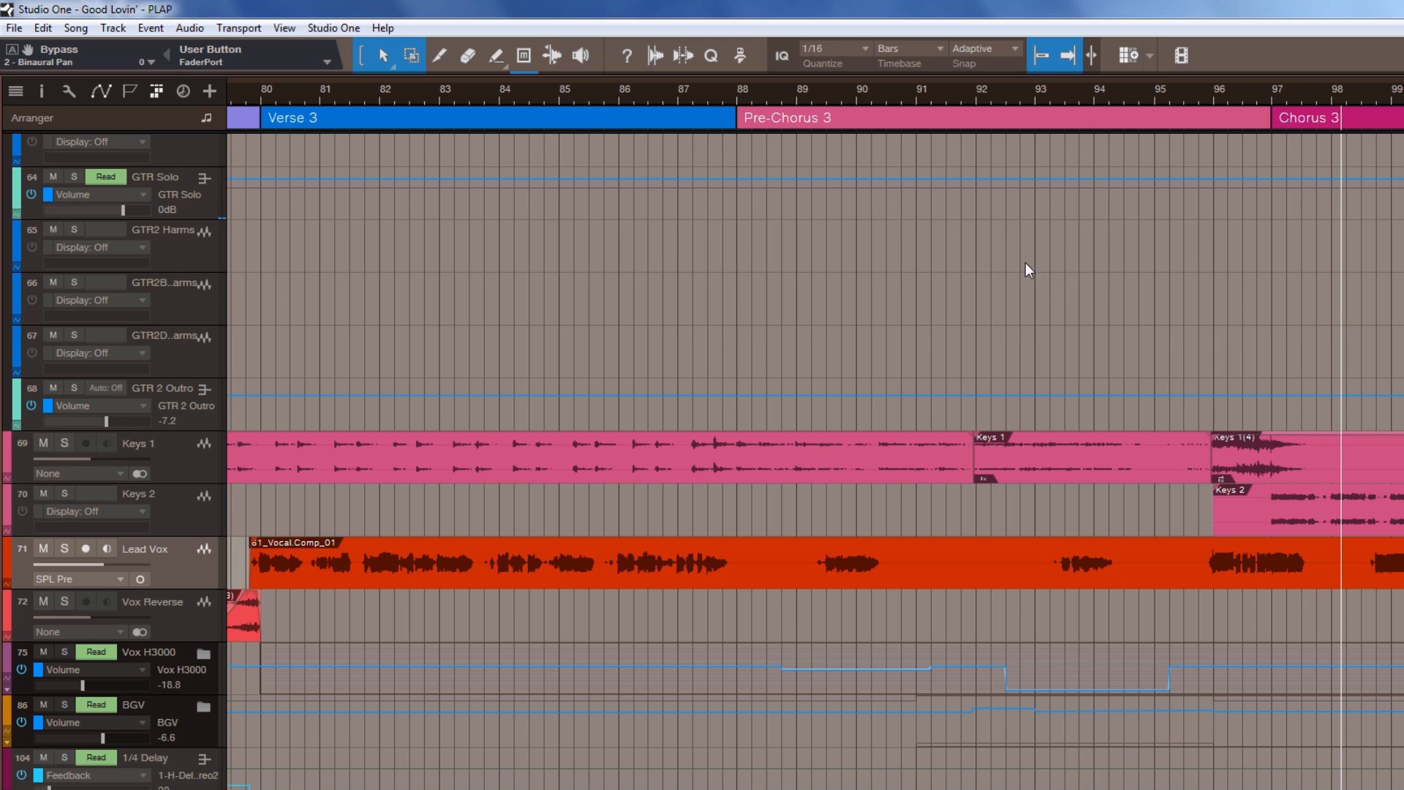
key(KP_0)
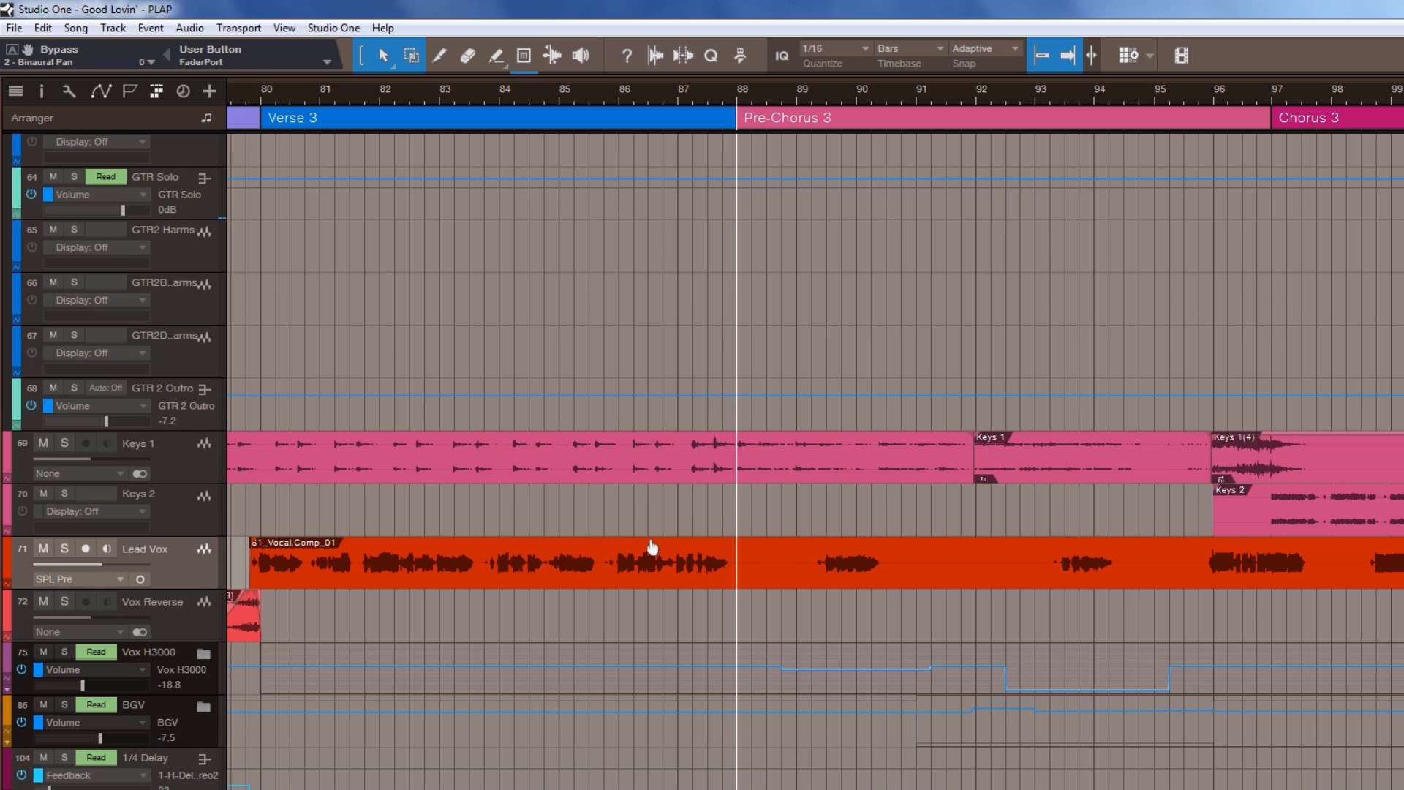
Solo the Keys 1 track and set playback to around bar 83 in Verse 3
click(198, 464)
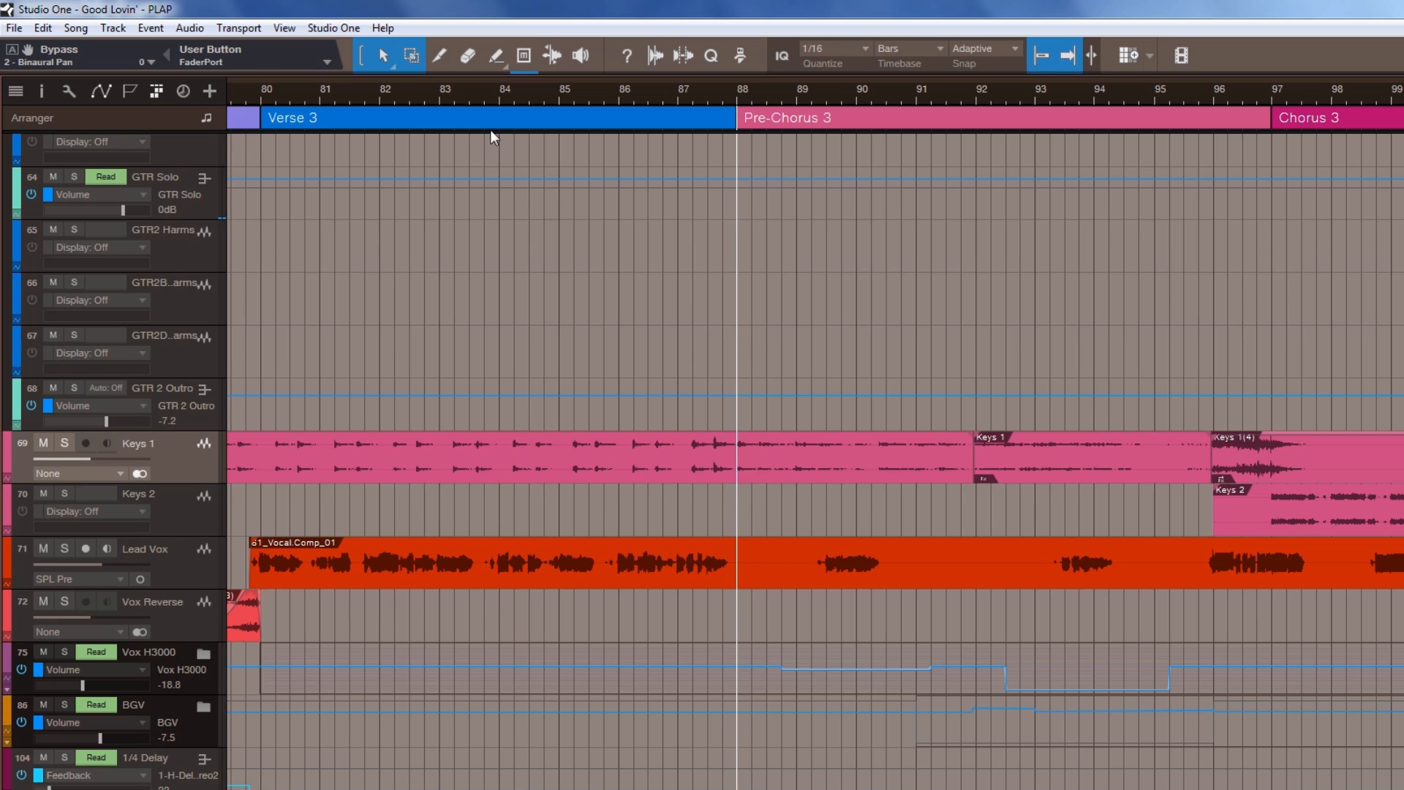
click(430, 98)
key(s)
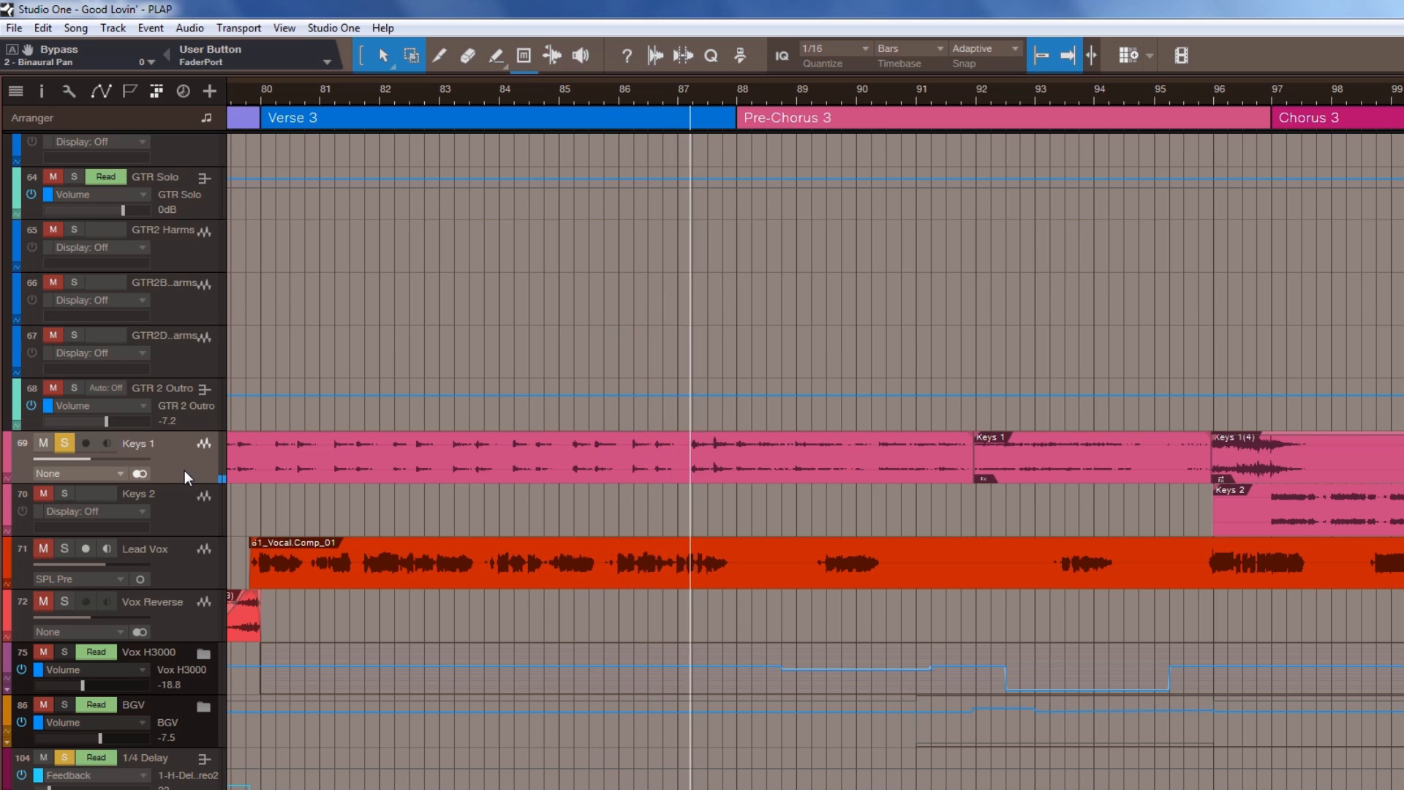
Select the Keys 1 event starting at bar 92, audition it from its start, and move playback back into bar 91
click(1069, 468)
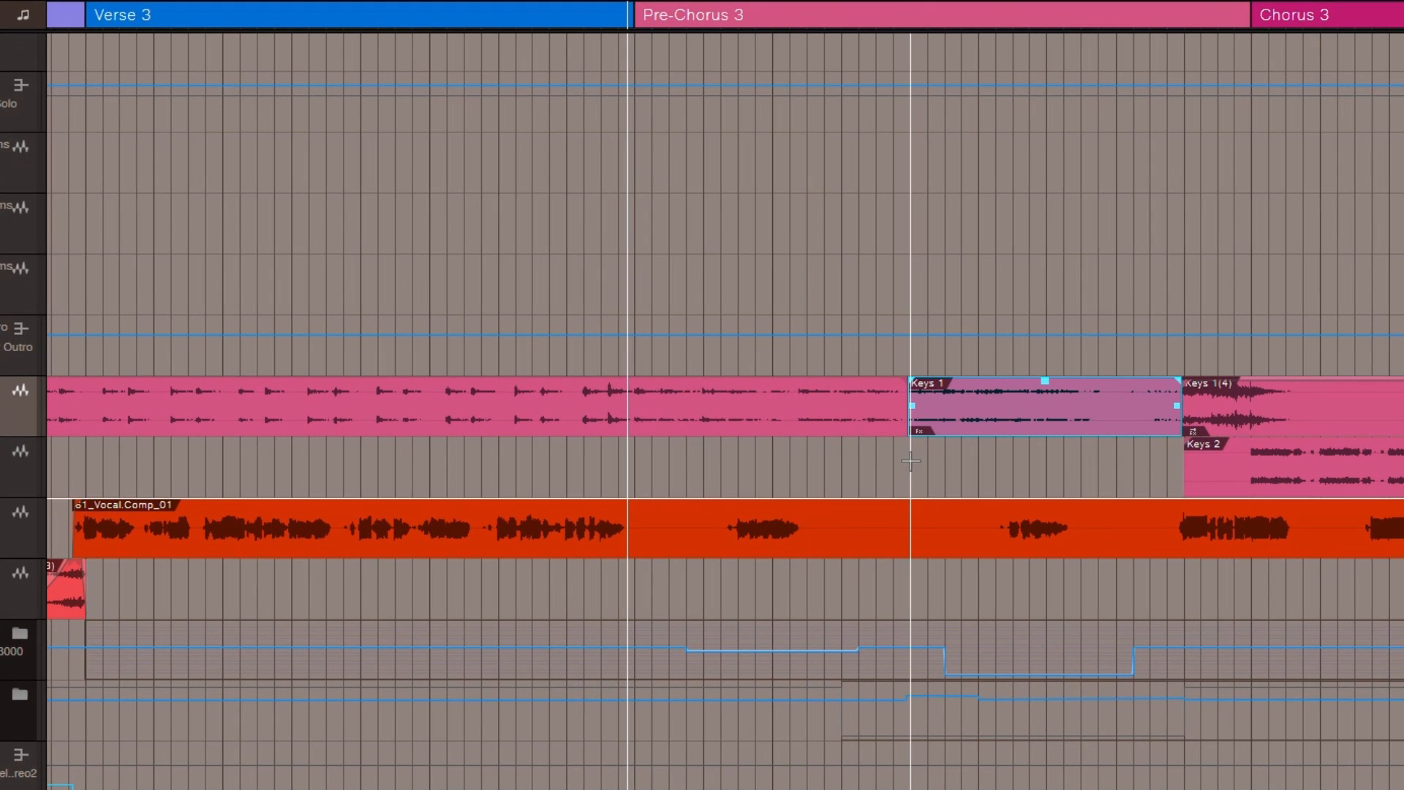
click(911, 0)
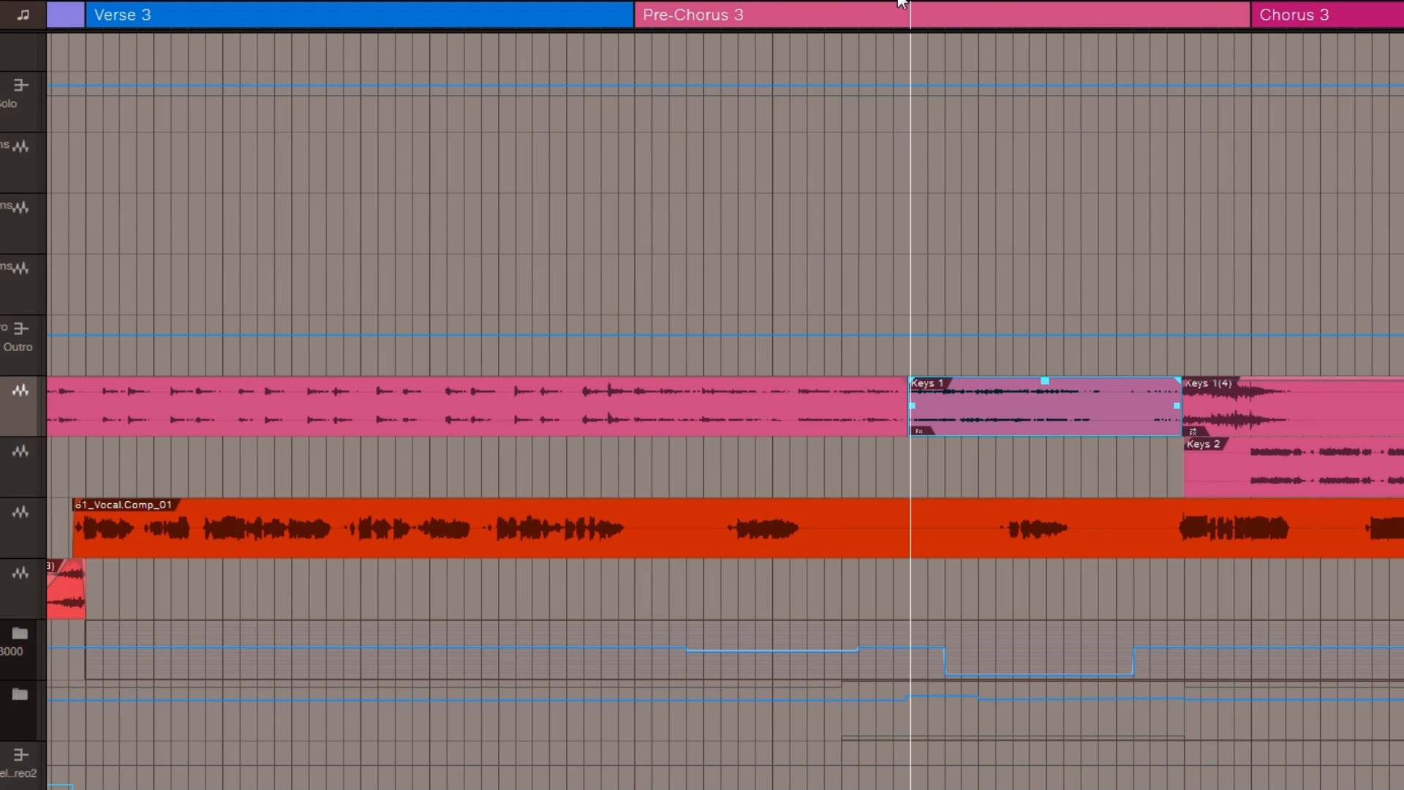
key(space)
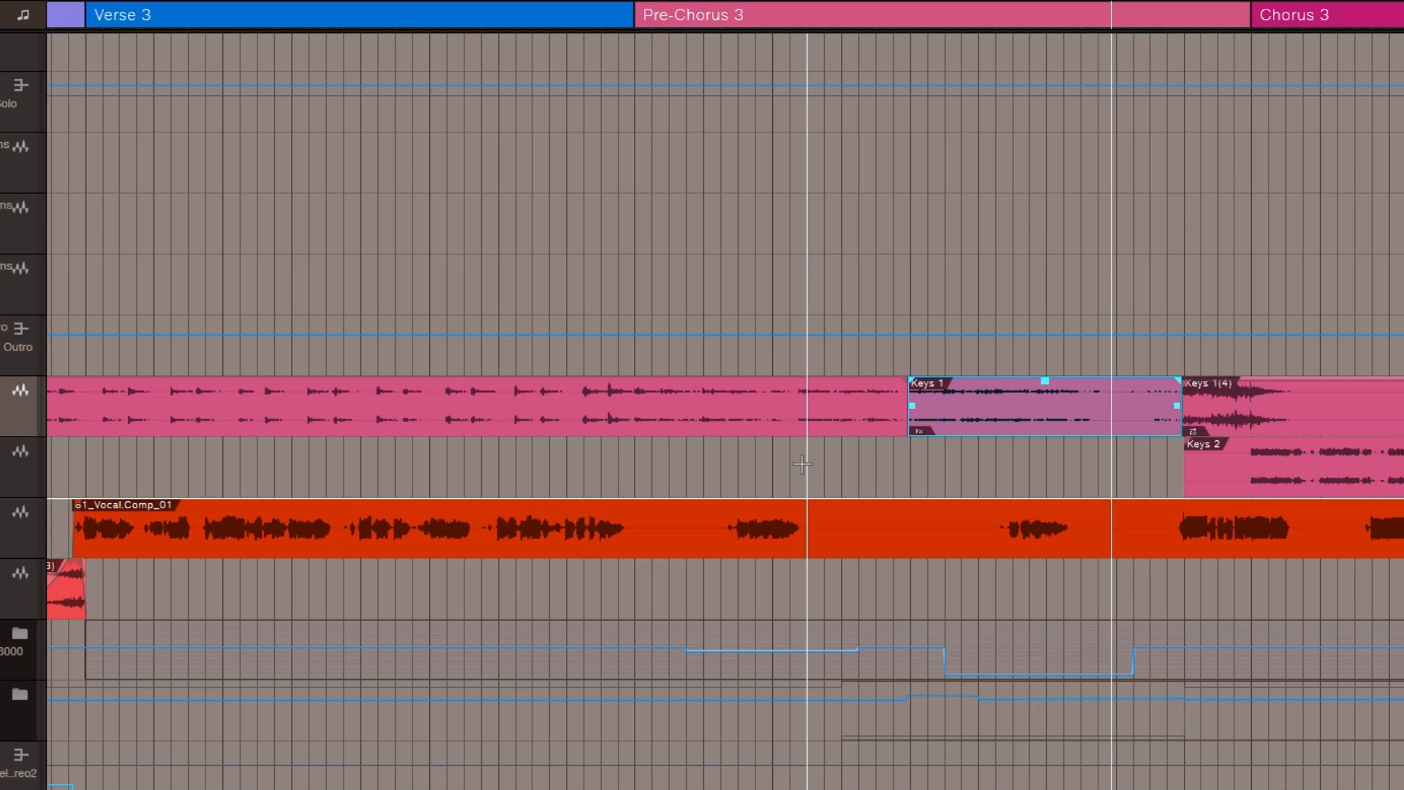
click(869, 2)
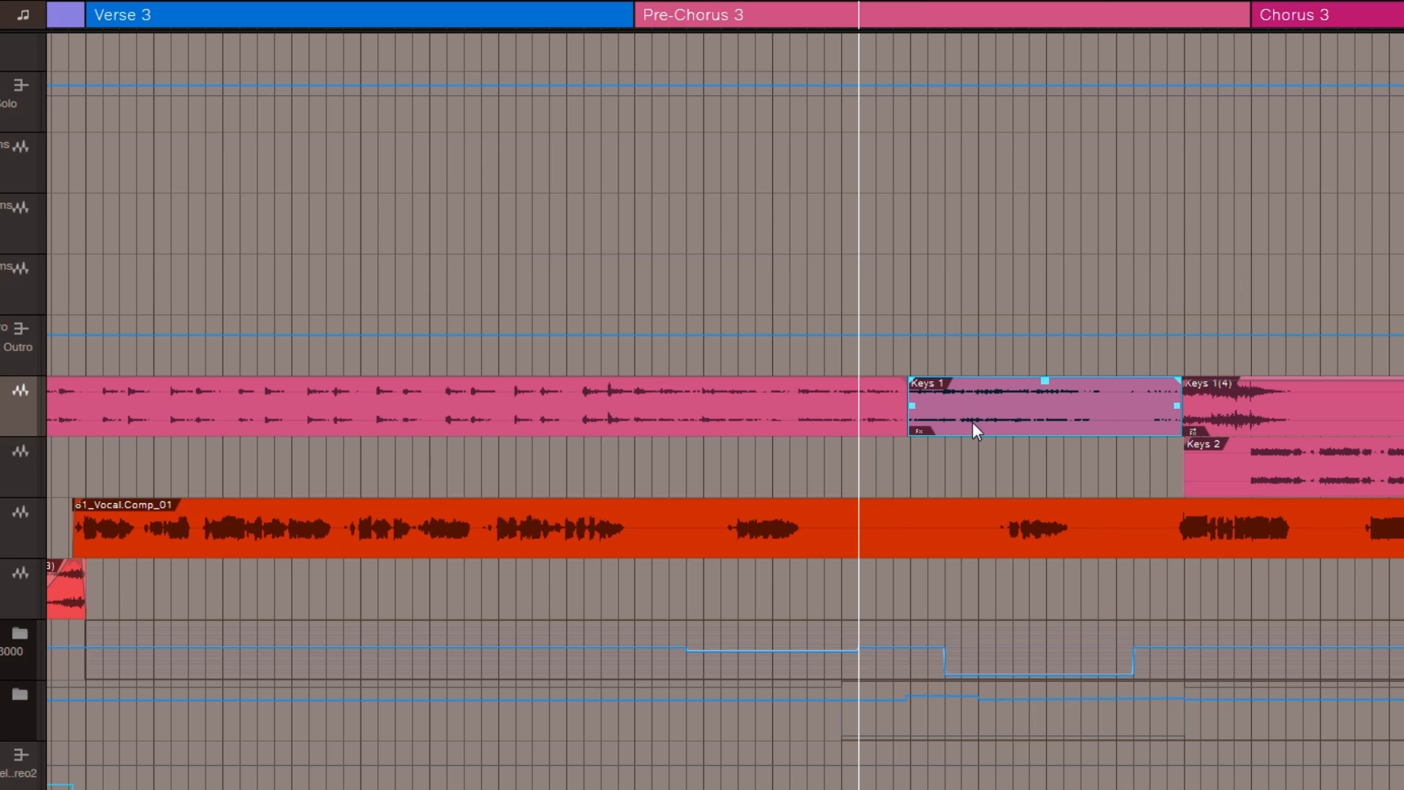
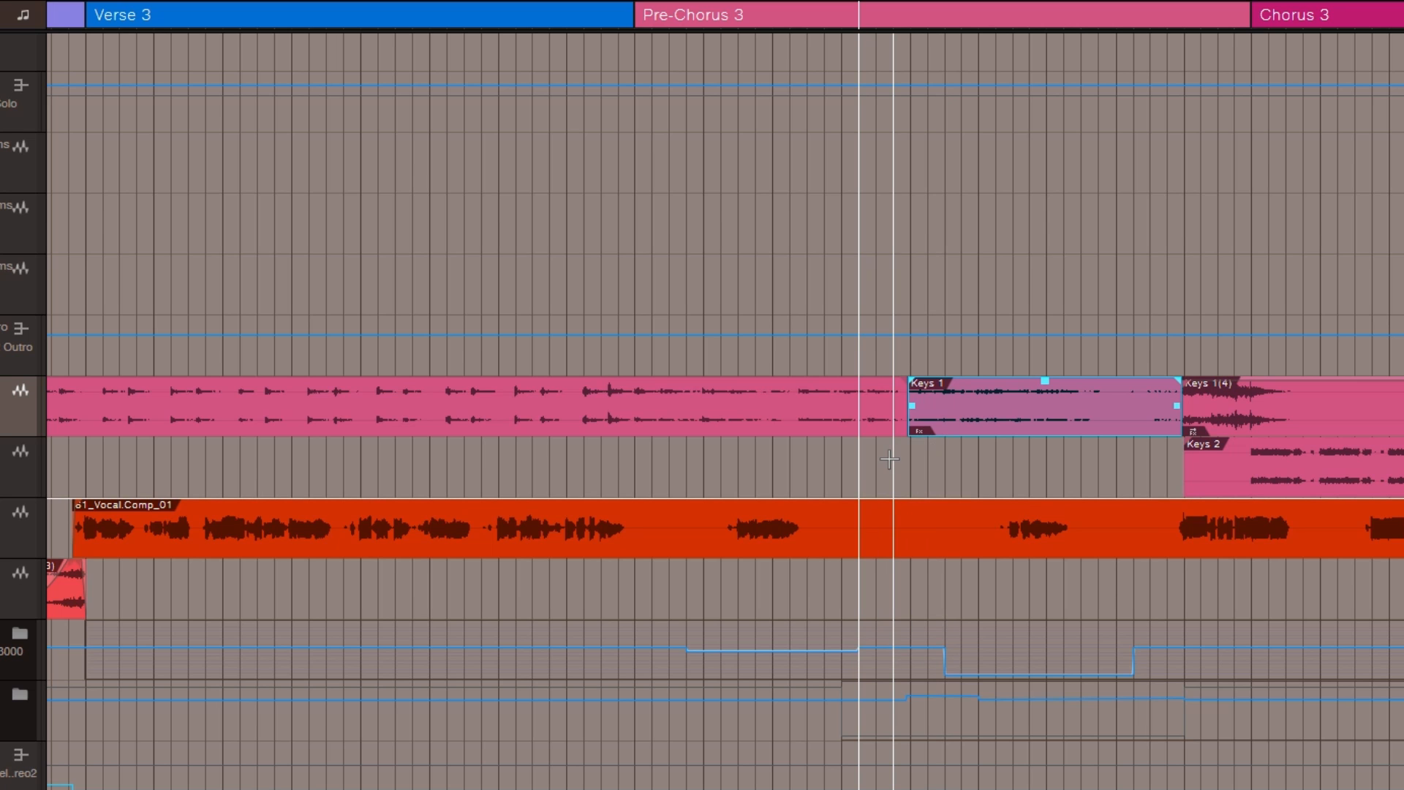
Open the SieQ event effect on the Keys 1 event at bar 92, inspect its settings and close it
mouse_move(923, 432)
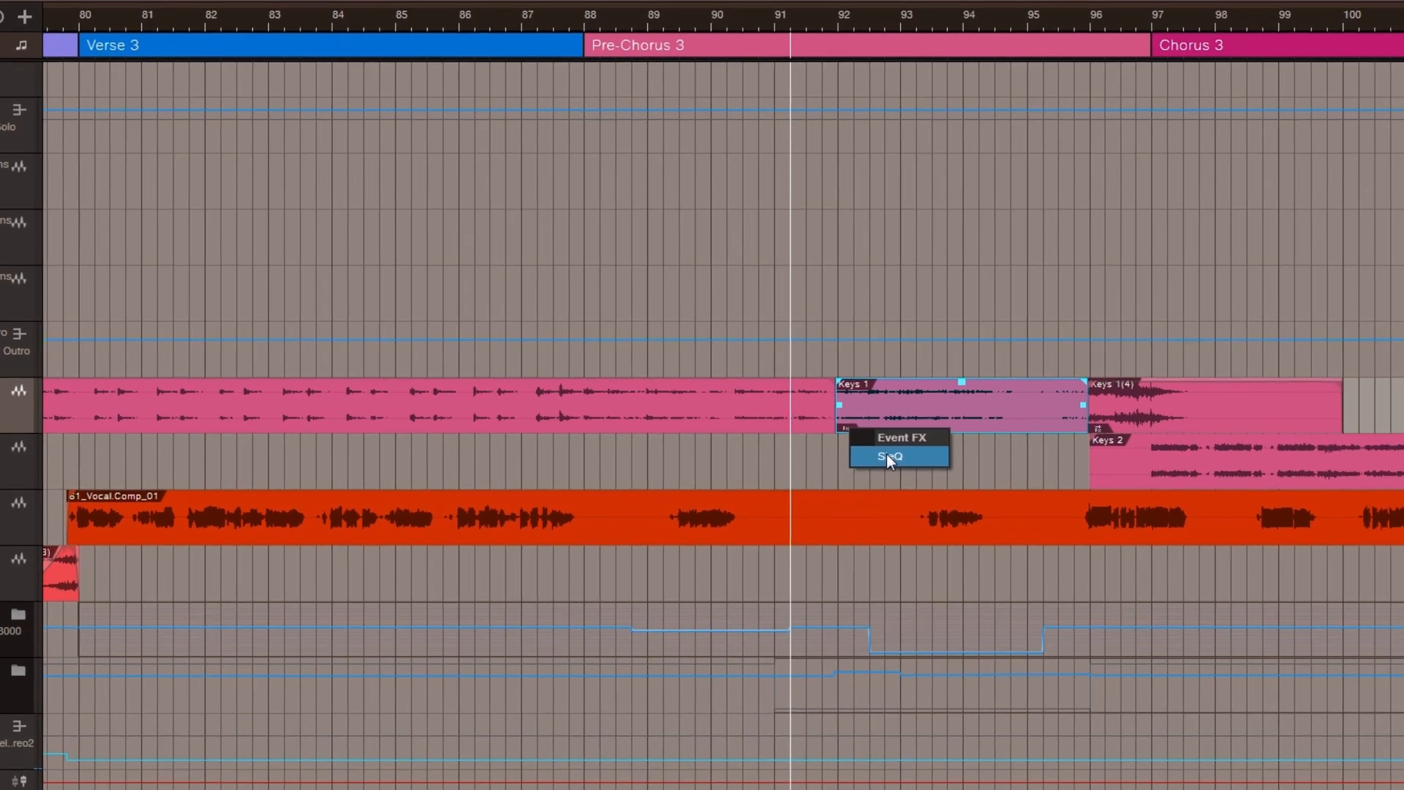
click(967, 462)
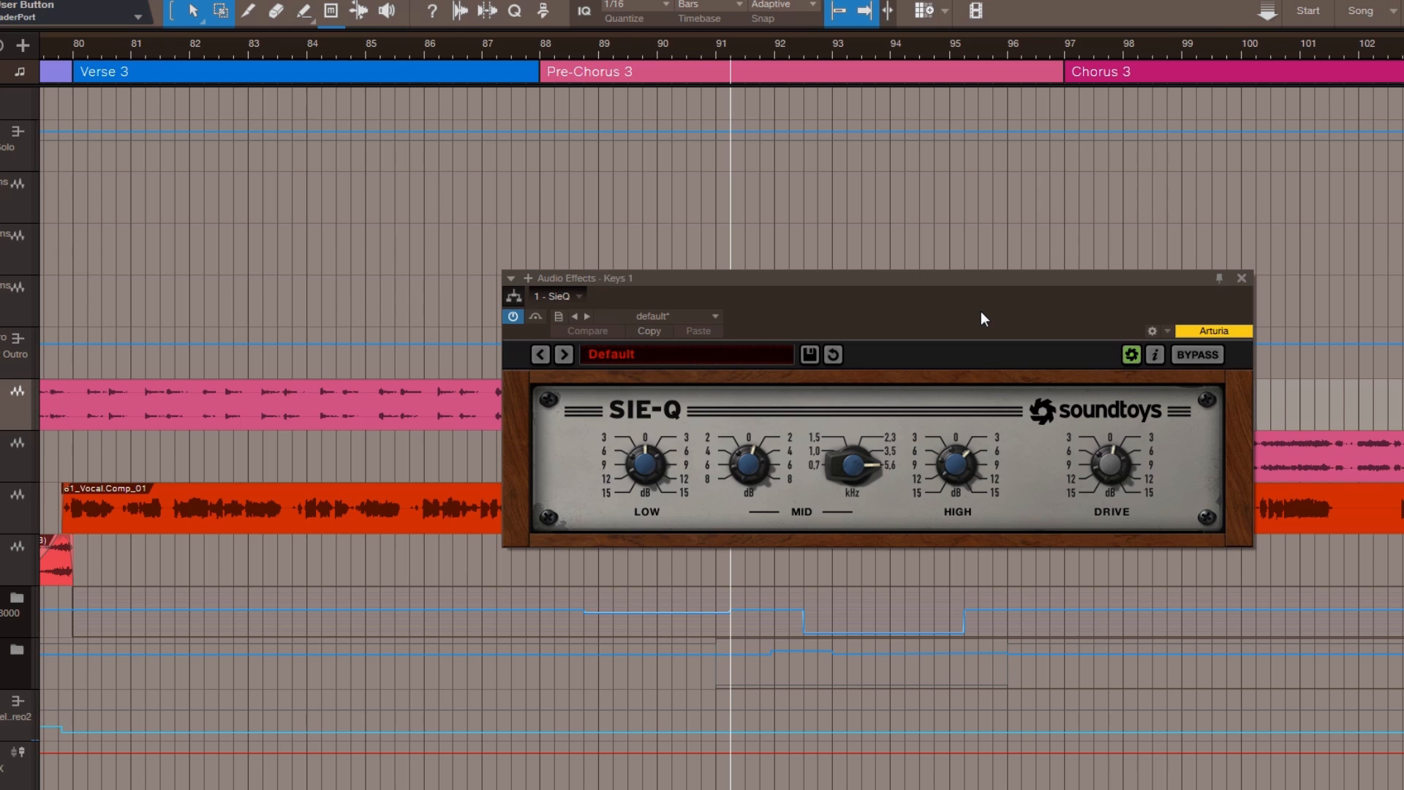
drag(1030, 322, 986, 335)
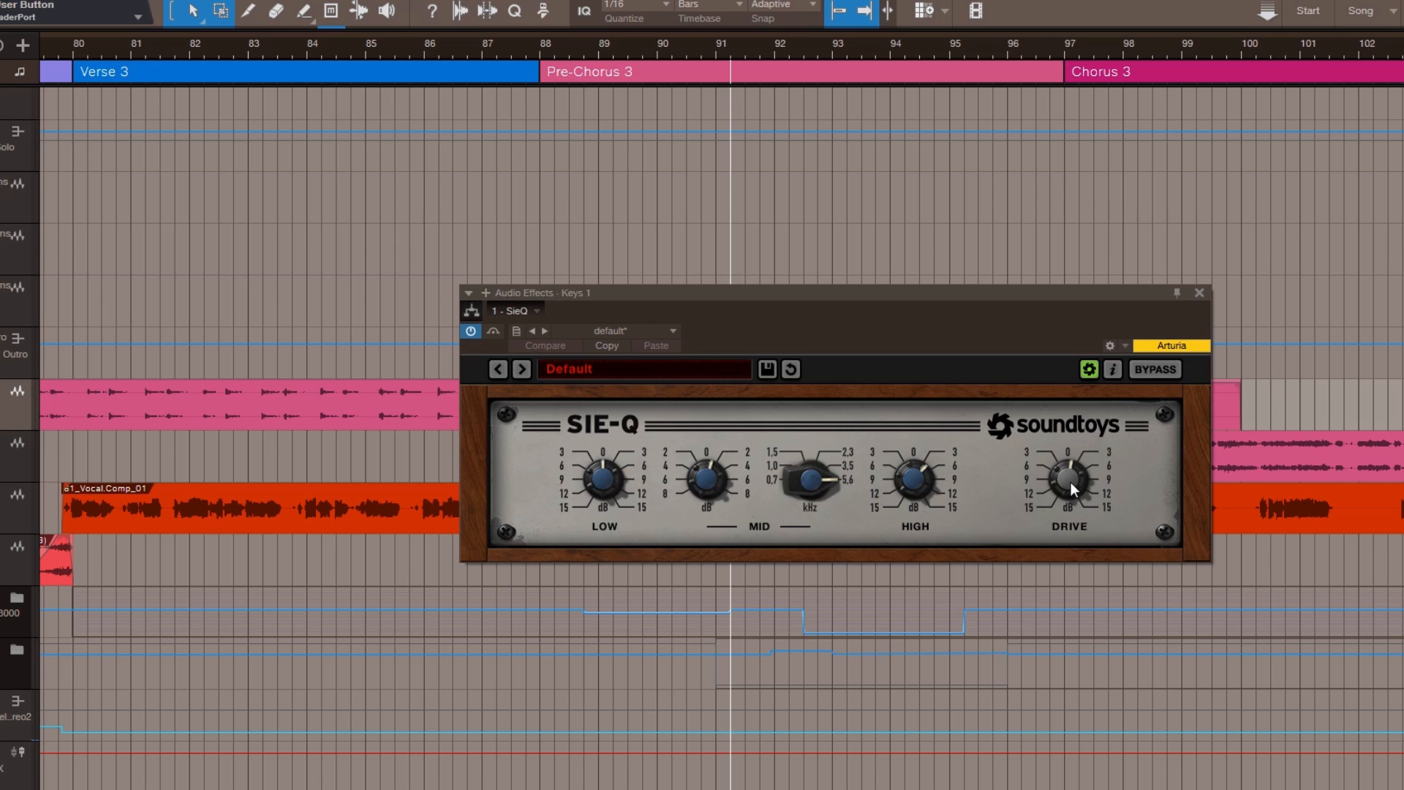
click(1199, 293)
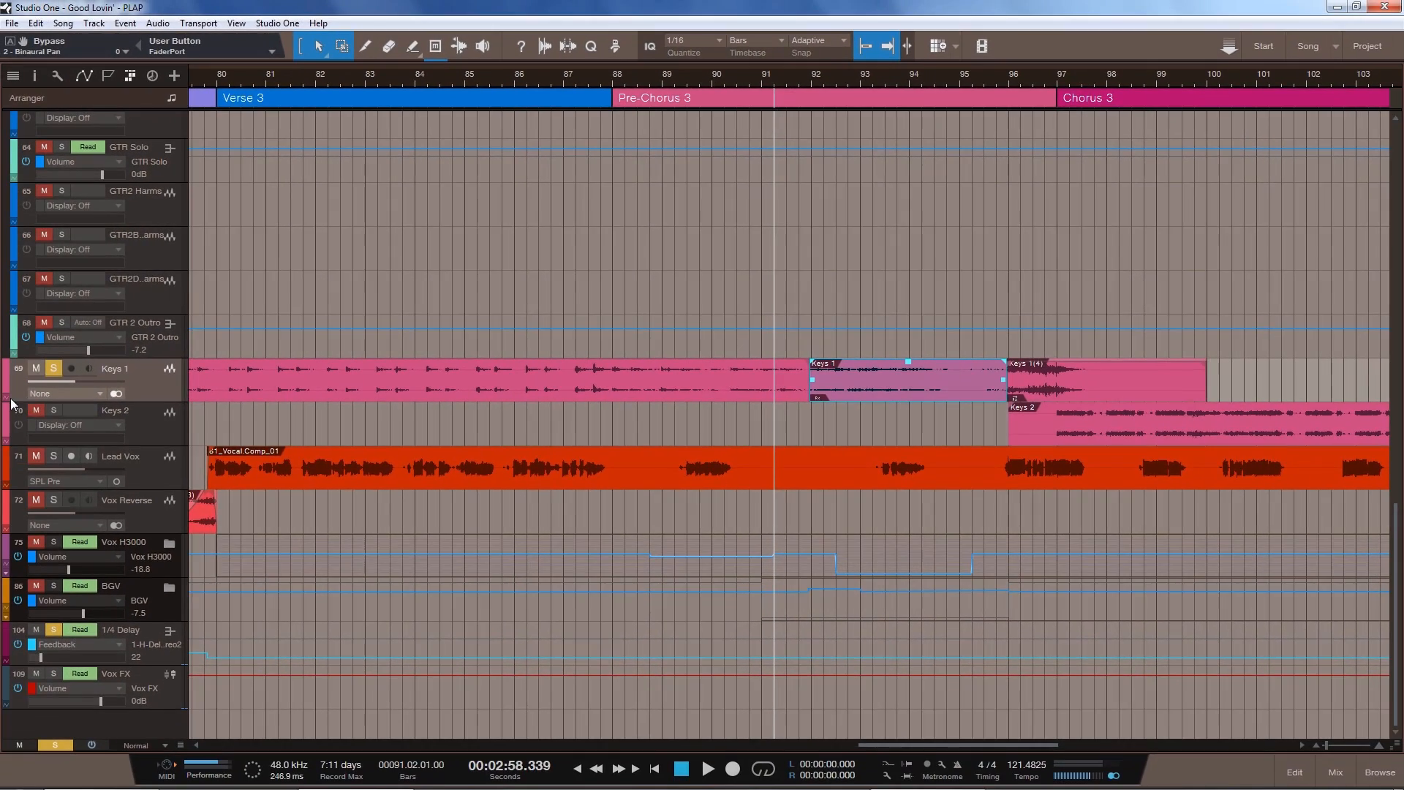
Expand the Keys 1 automation lanes, enlarge bars 91 to 97 and select the Volume lane
click(9, 399)
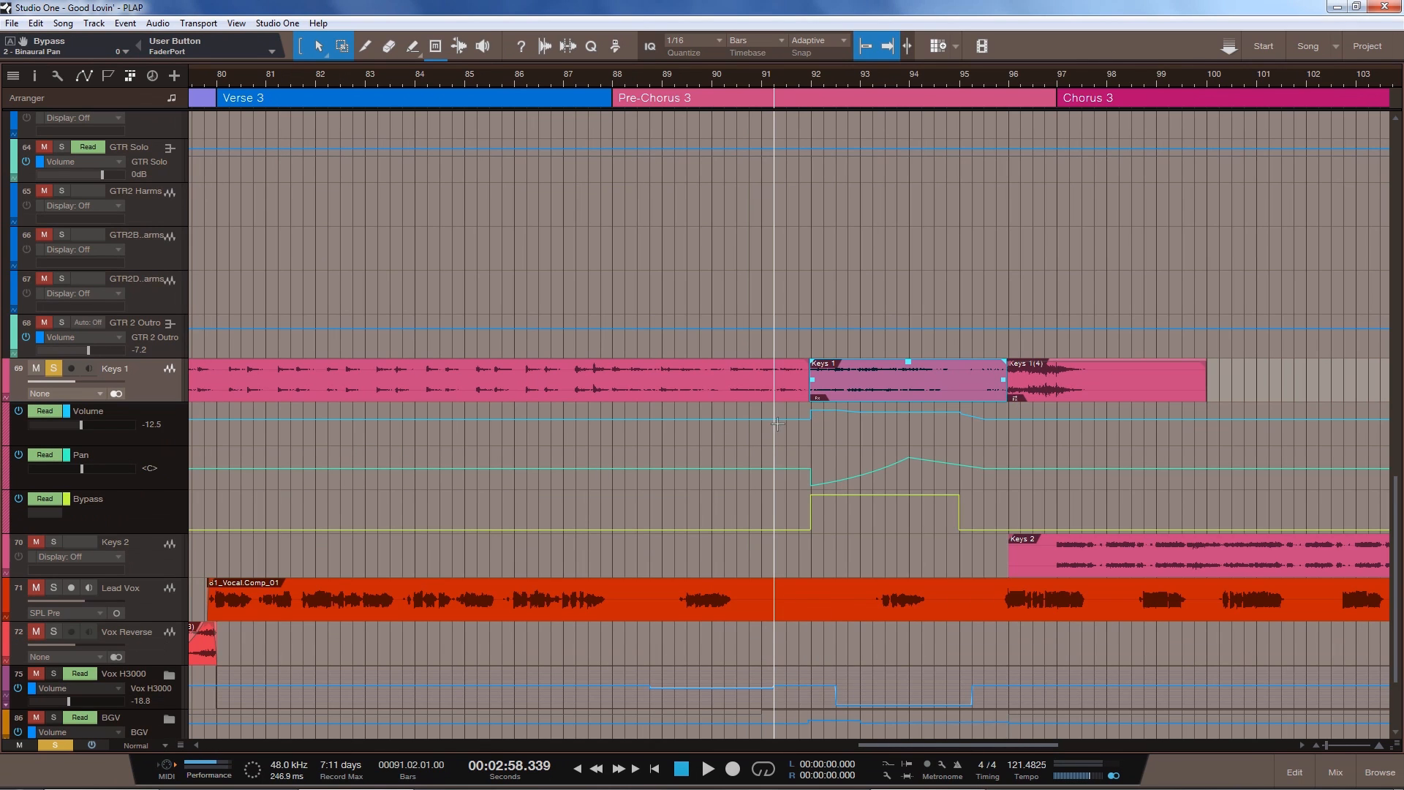
drag(799, 425, 1094, 518)
click(127, 216)
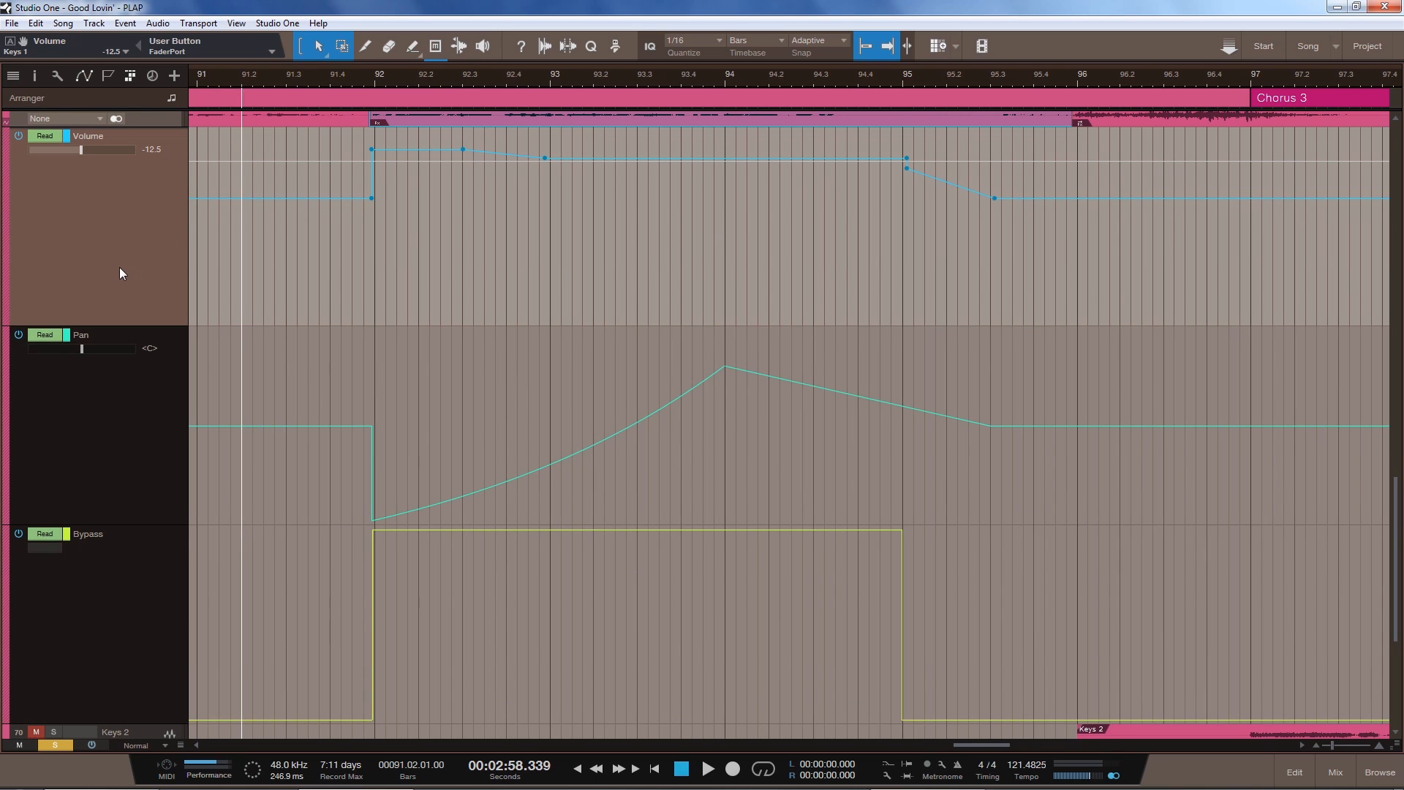
scroll(116, 271, up, 1)
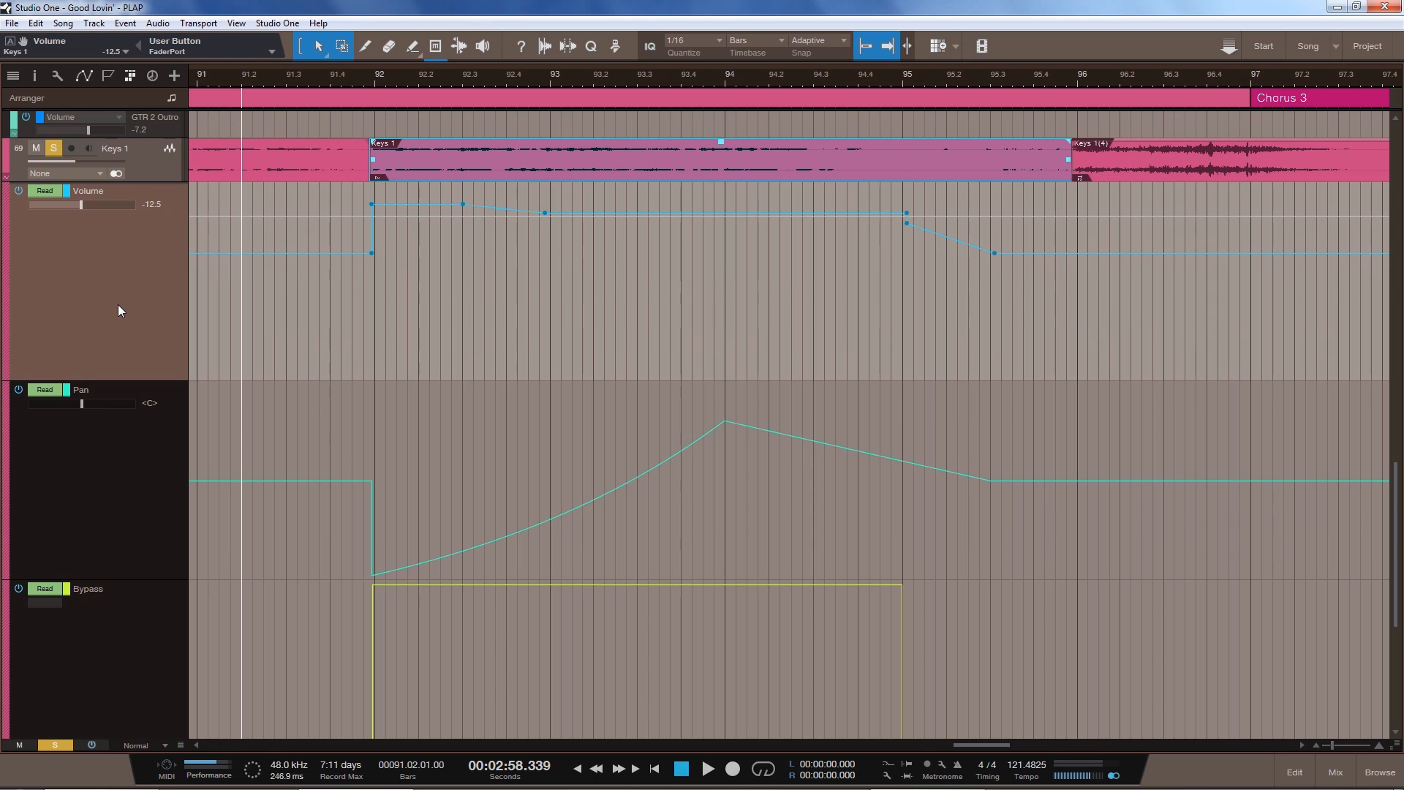
Audition the Keys 1 volume automation soloed, and again unsoloed in the mix from bar 91
key(space)
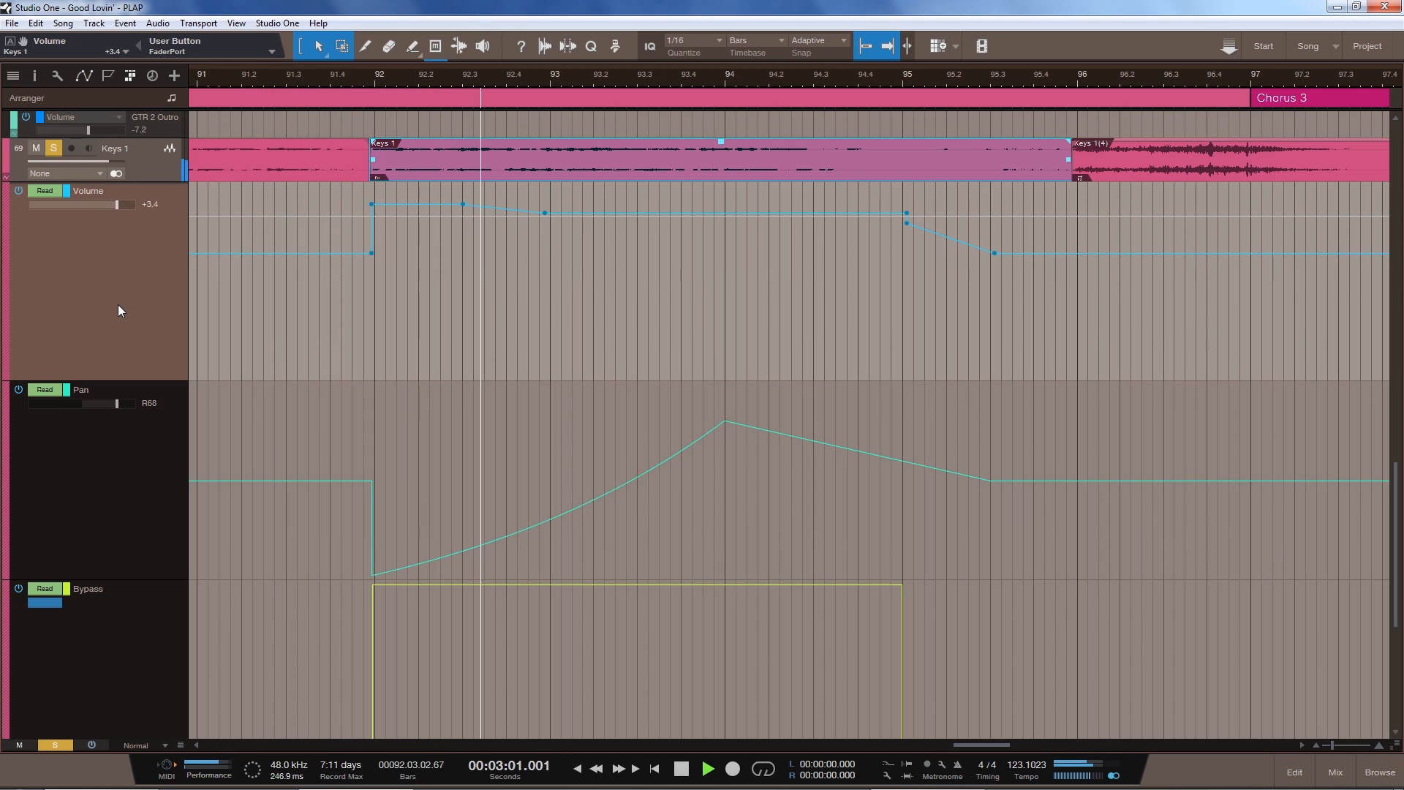
key(space)
click(51, 150)
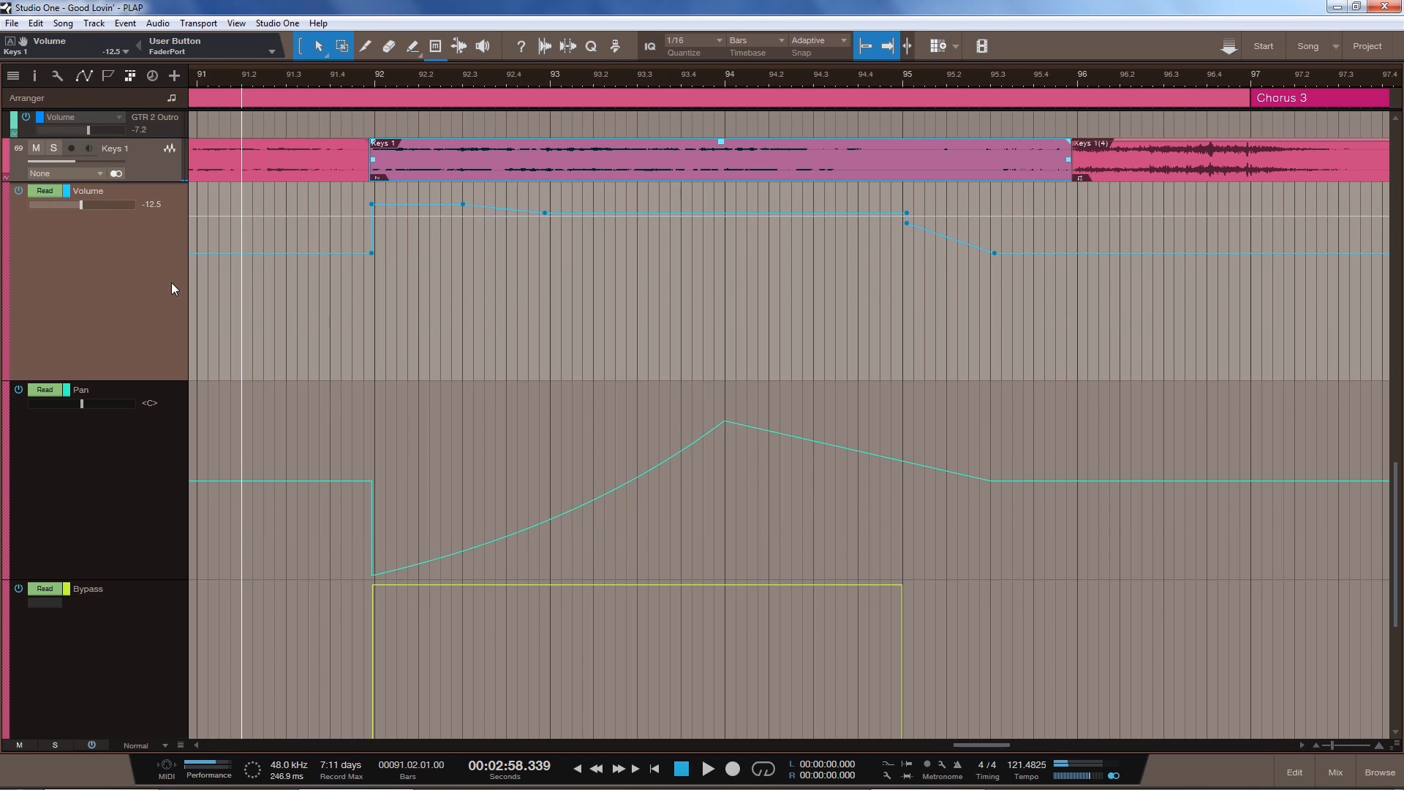
click(202, 82)
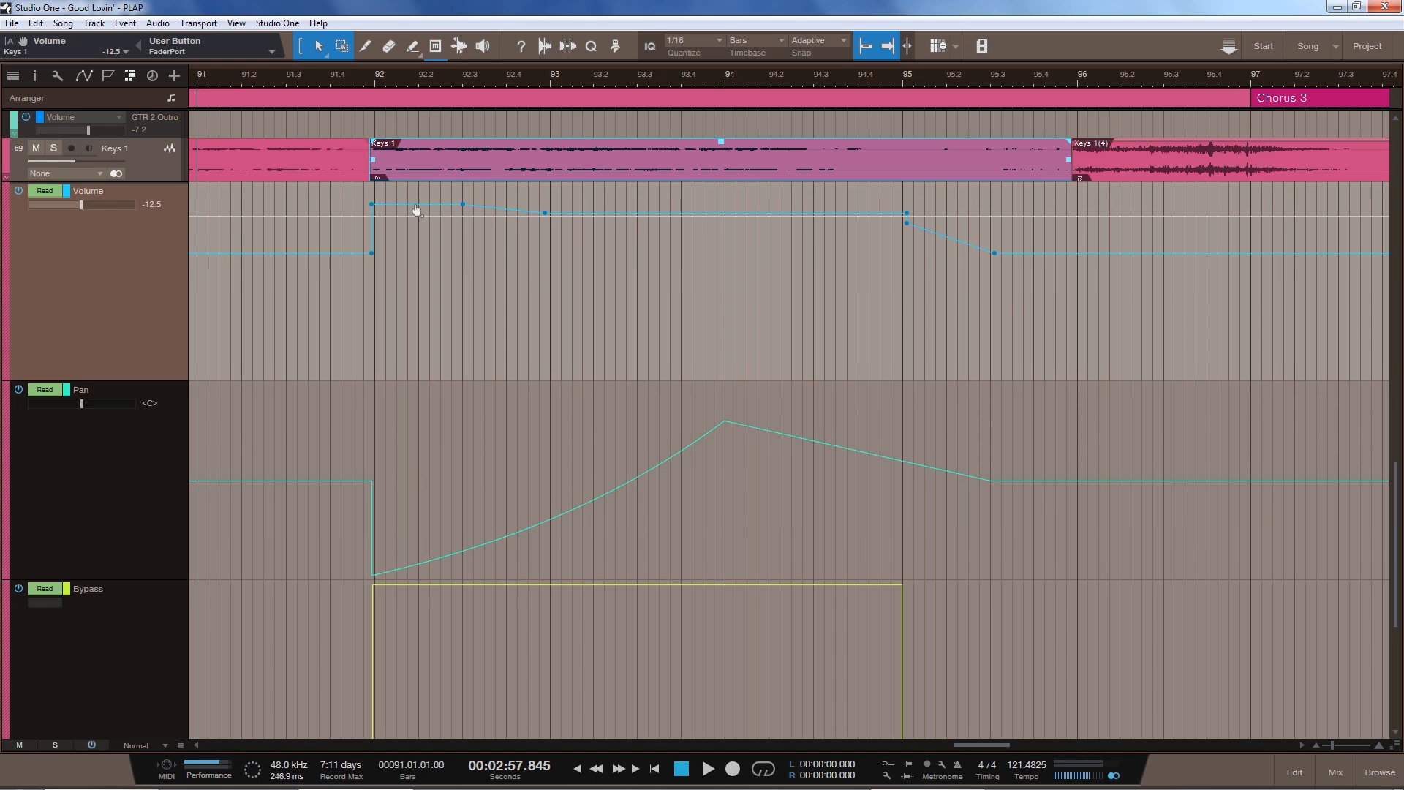
click(504, 208)
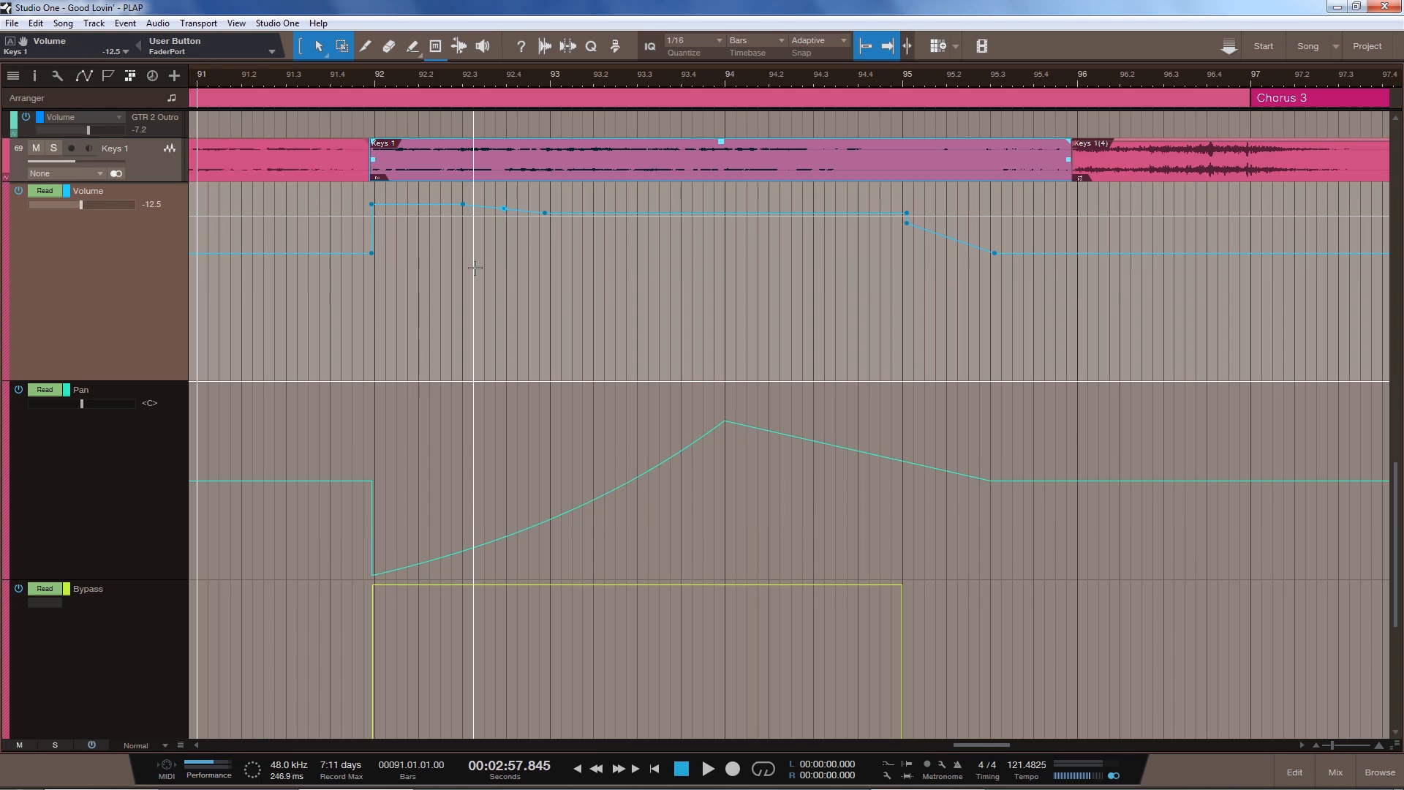
key(space)
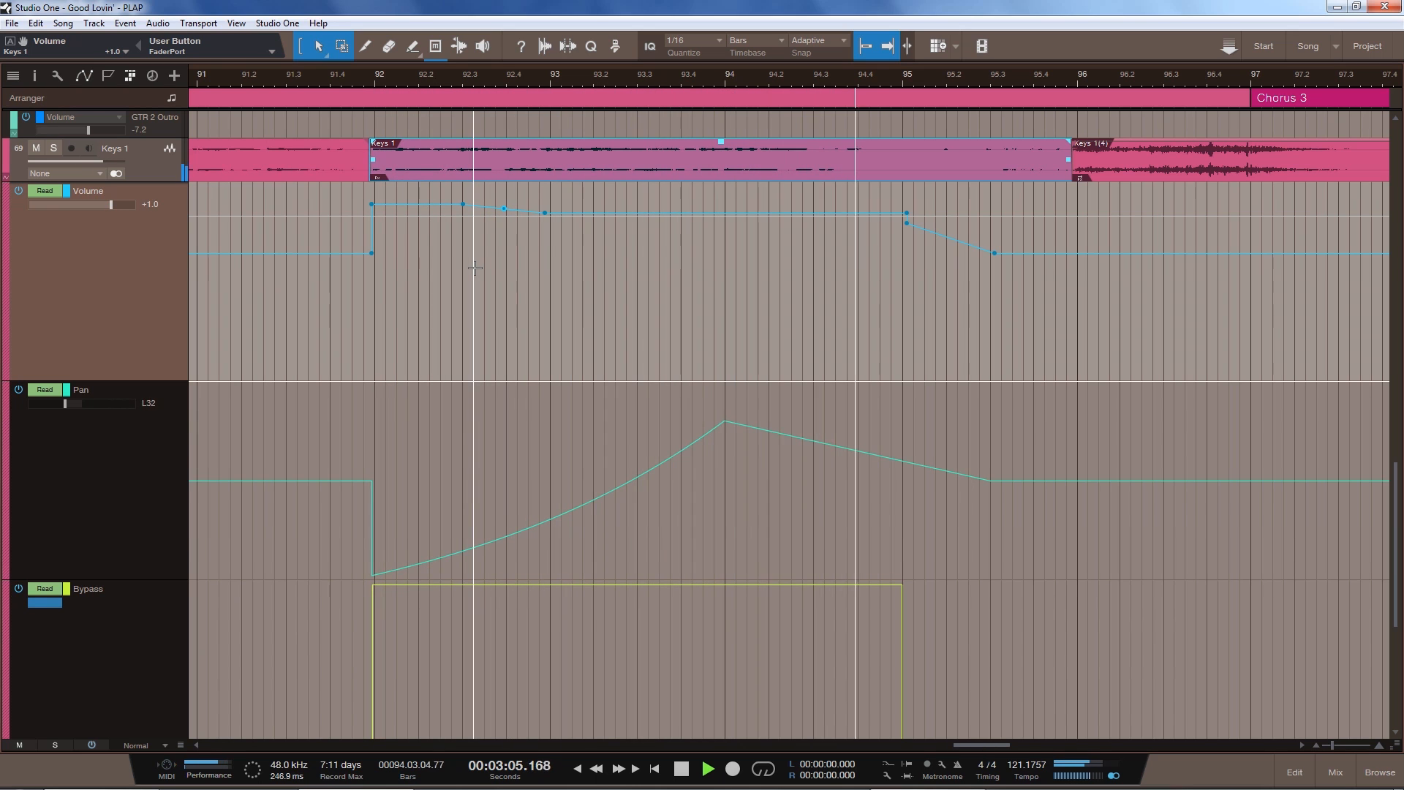
key(space)
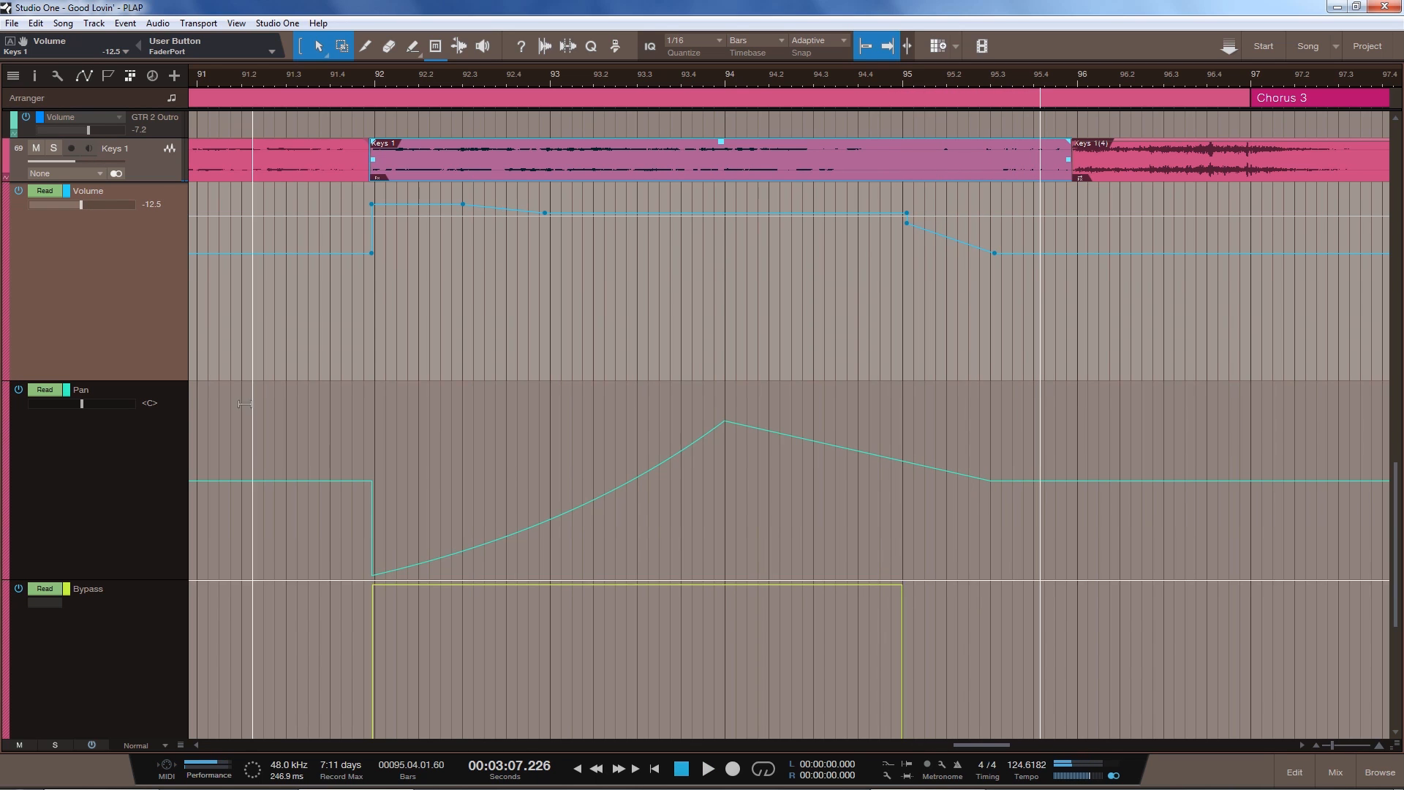
Select the Keys 1 Pan lane, solo the track and audition the pan automation from bar 91 and again from late in bar 93
click(144, 508)
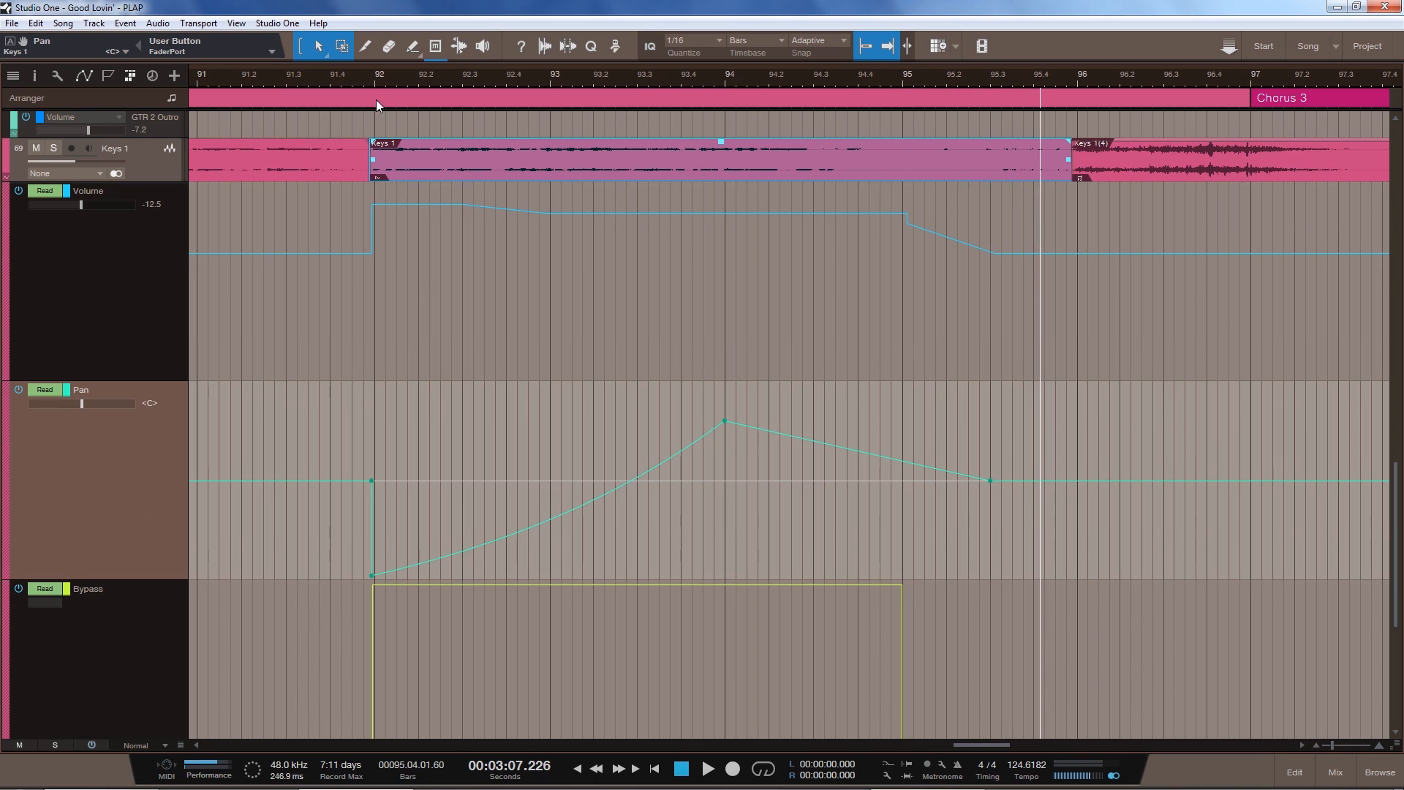
click(316, 79)
click(54, 149)
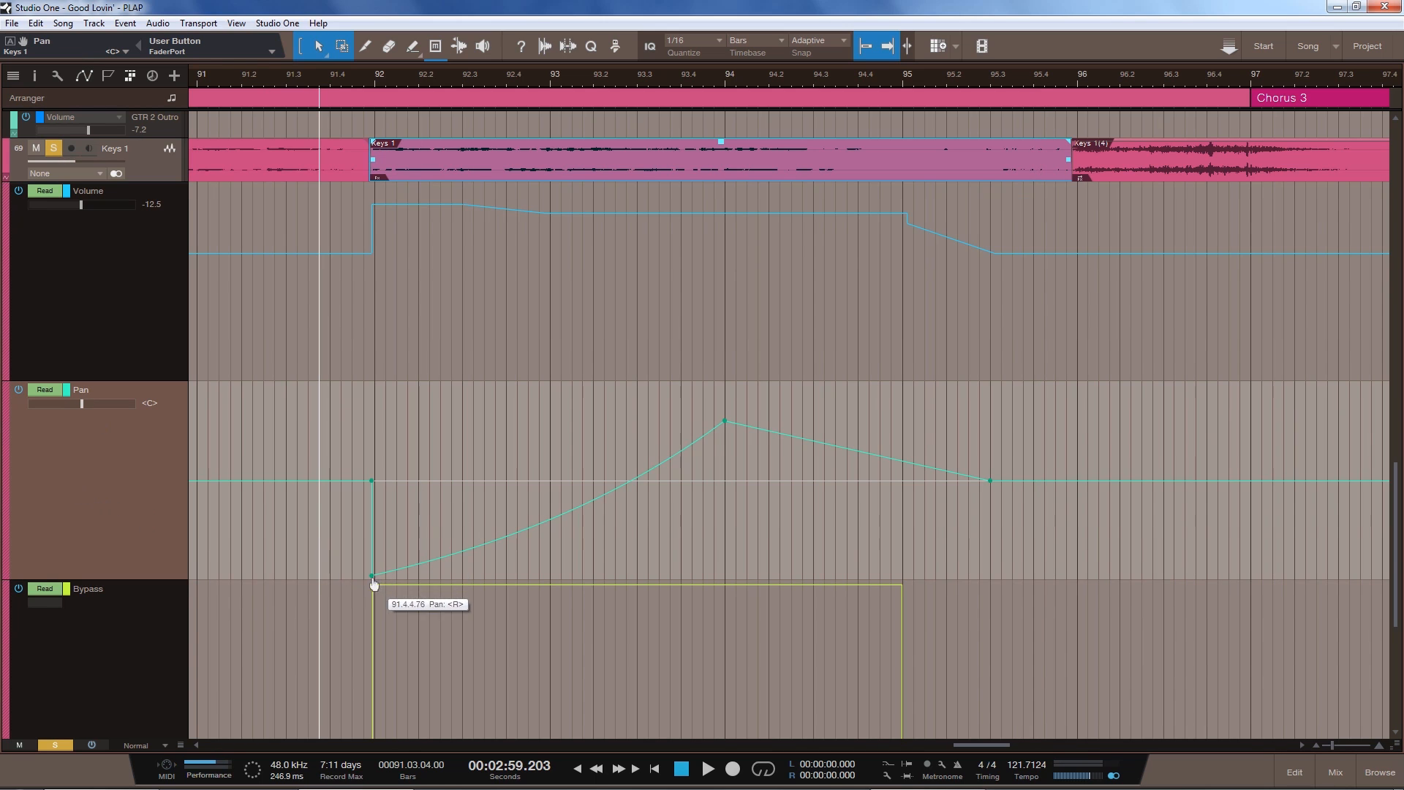
key(space)
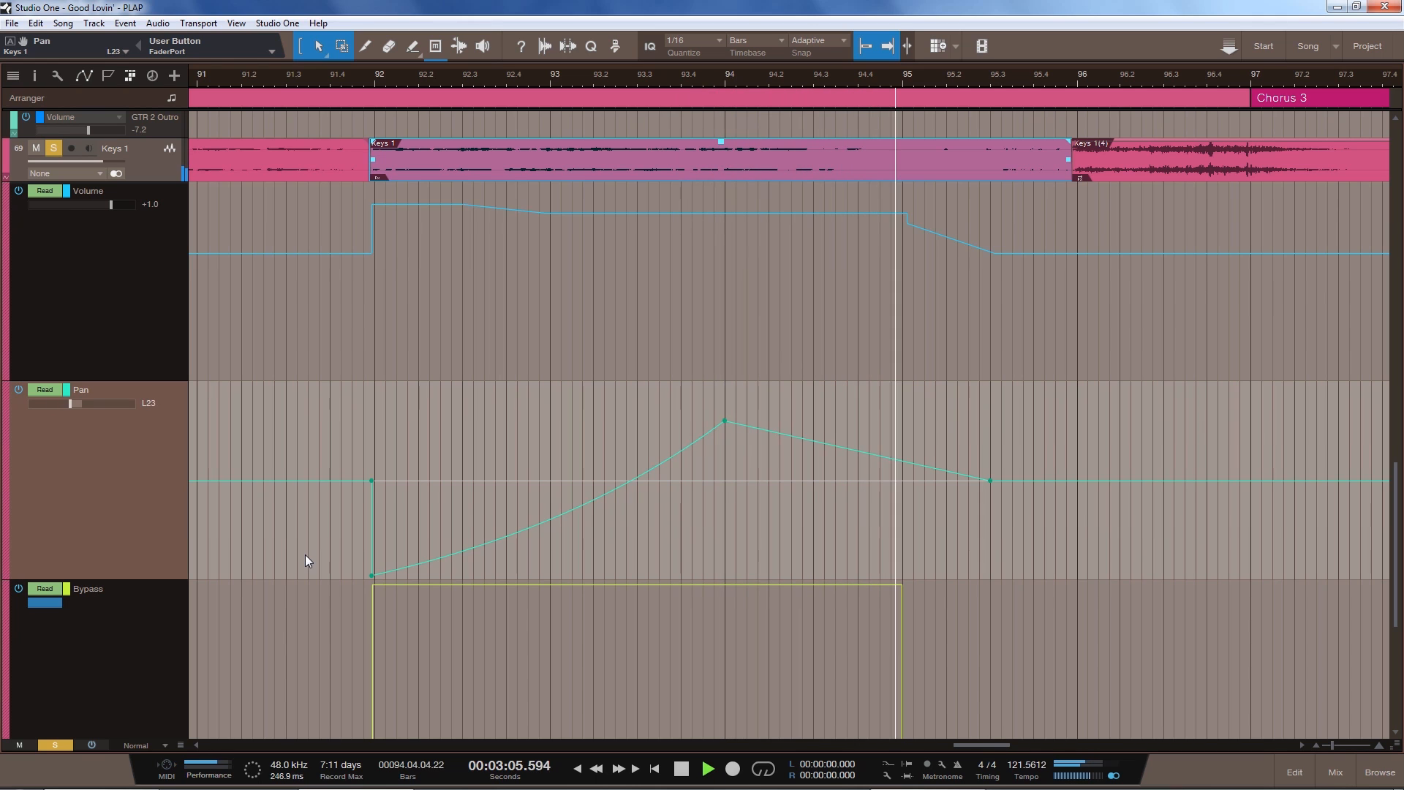
key(space)
click(693, 80)
key(space)
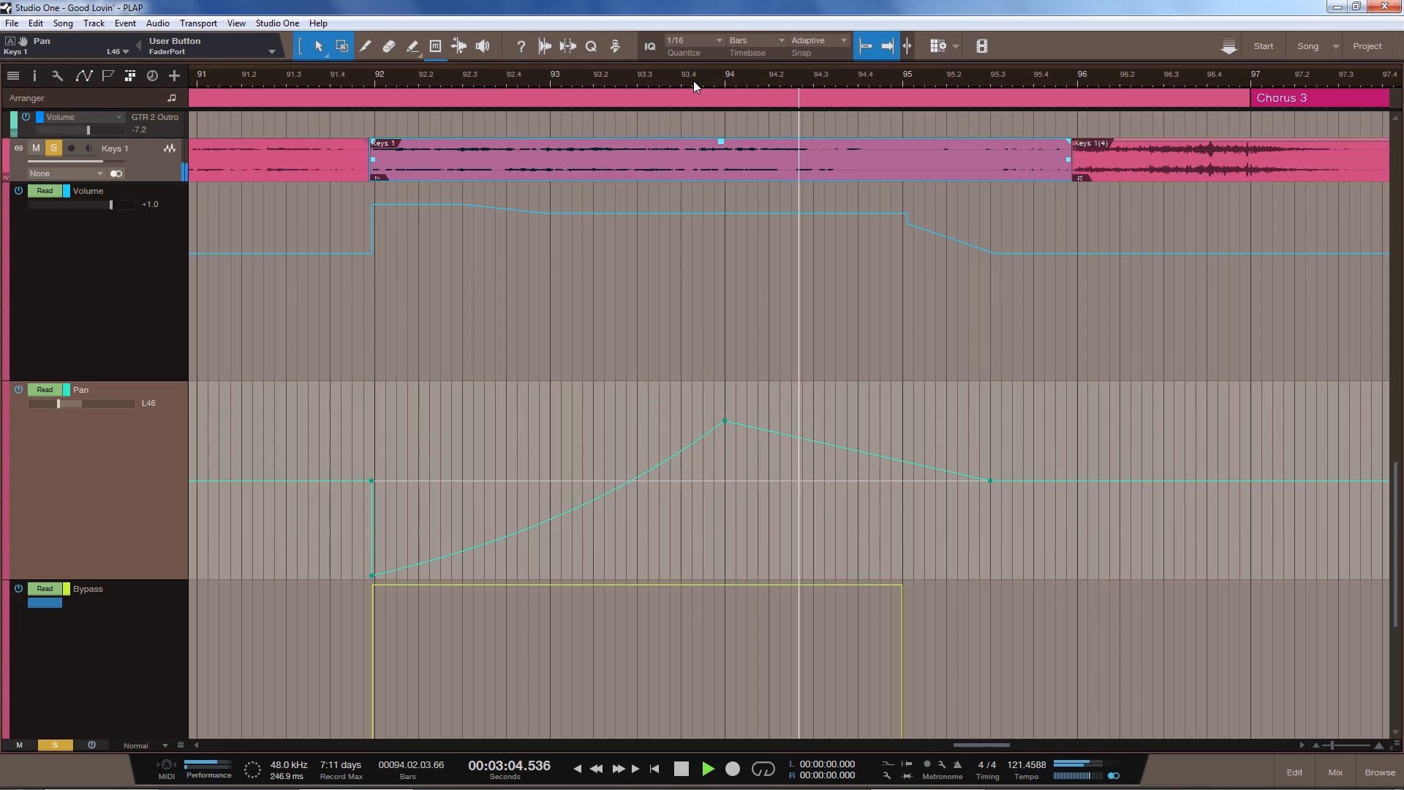
key(space)
Select the Keys 1 Bypass automation lane and open the track's Dual Pan insert from the mixer
scroll(253, 543, down, 3)
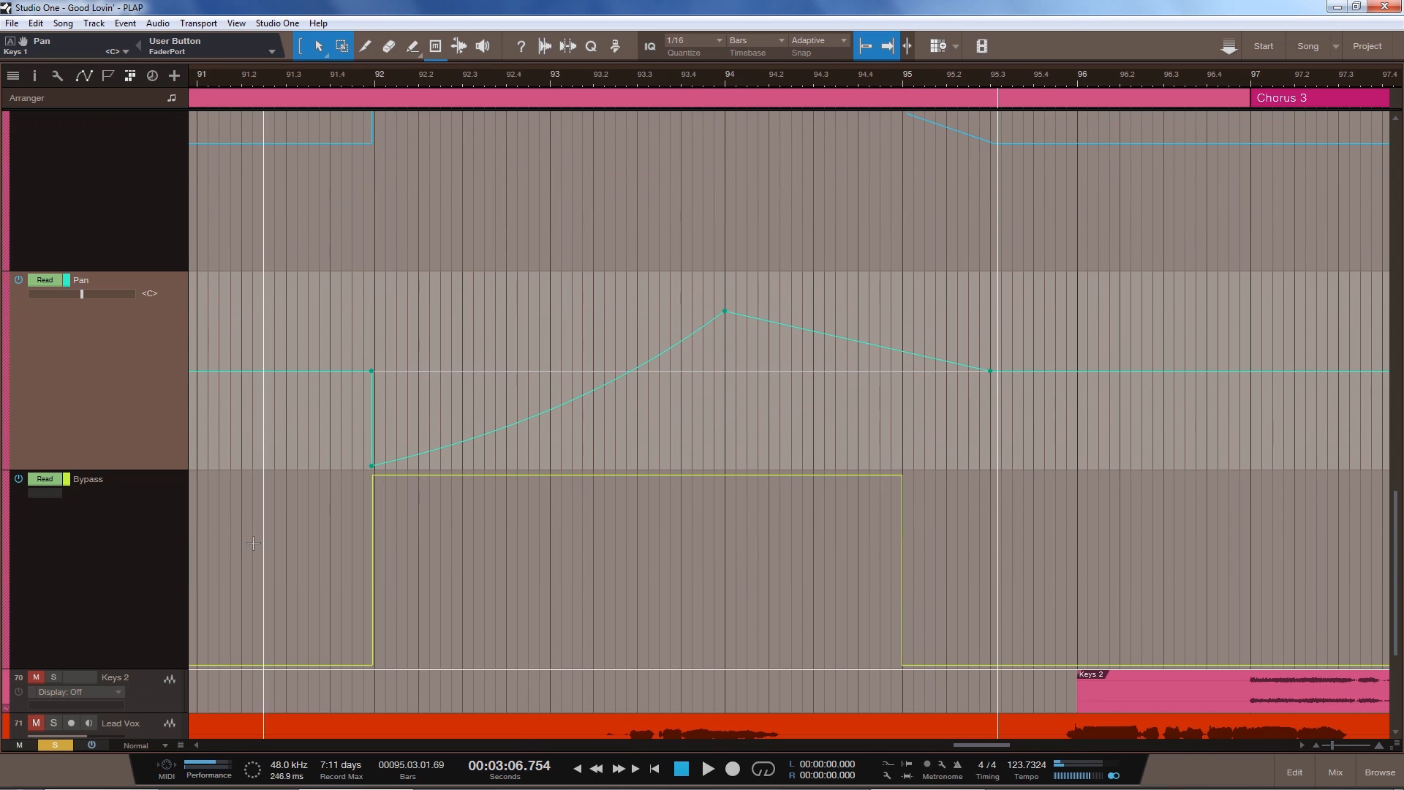
click(96, 558)
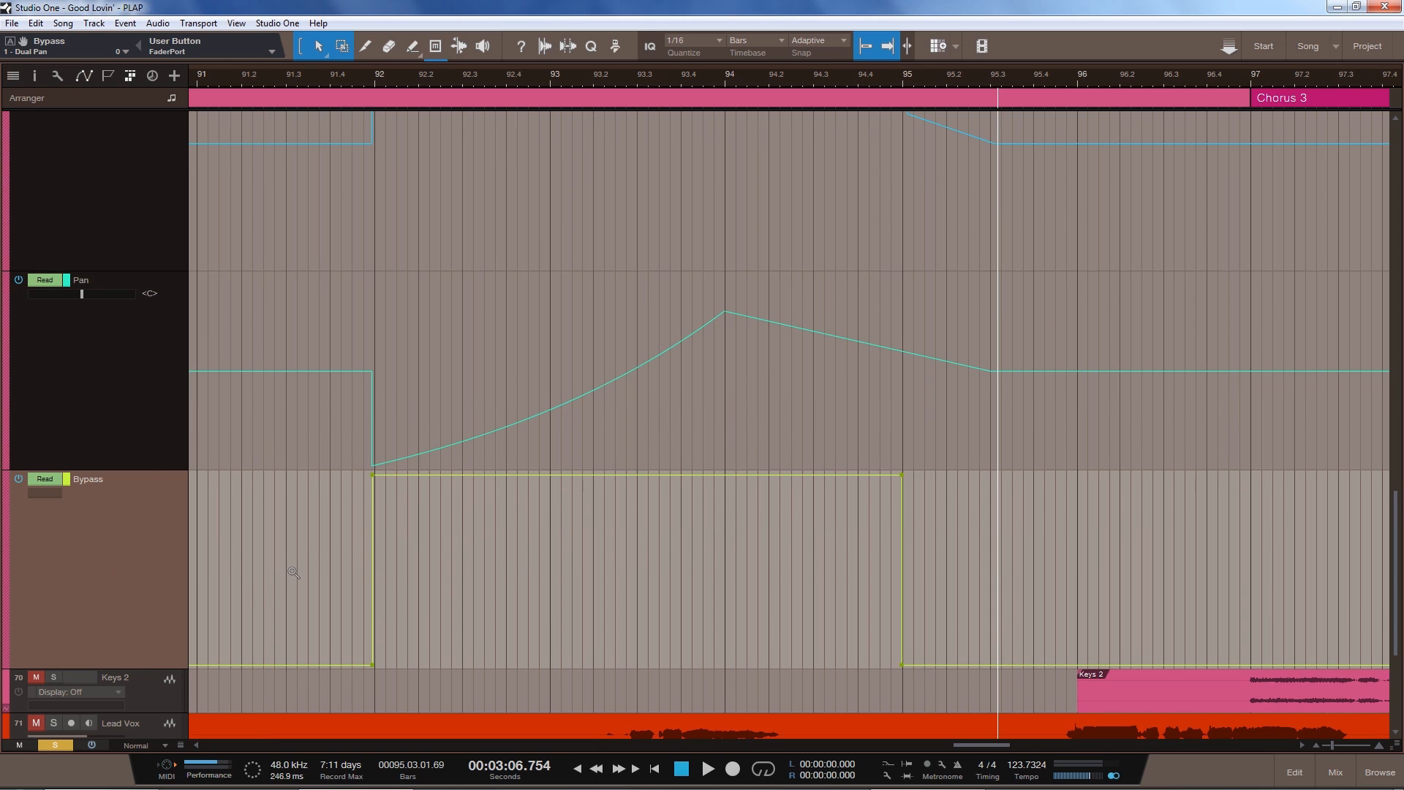
key(shift+z)
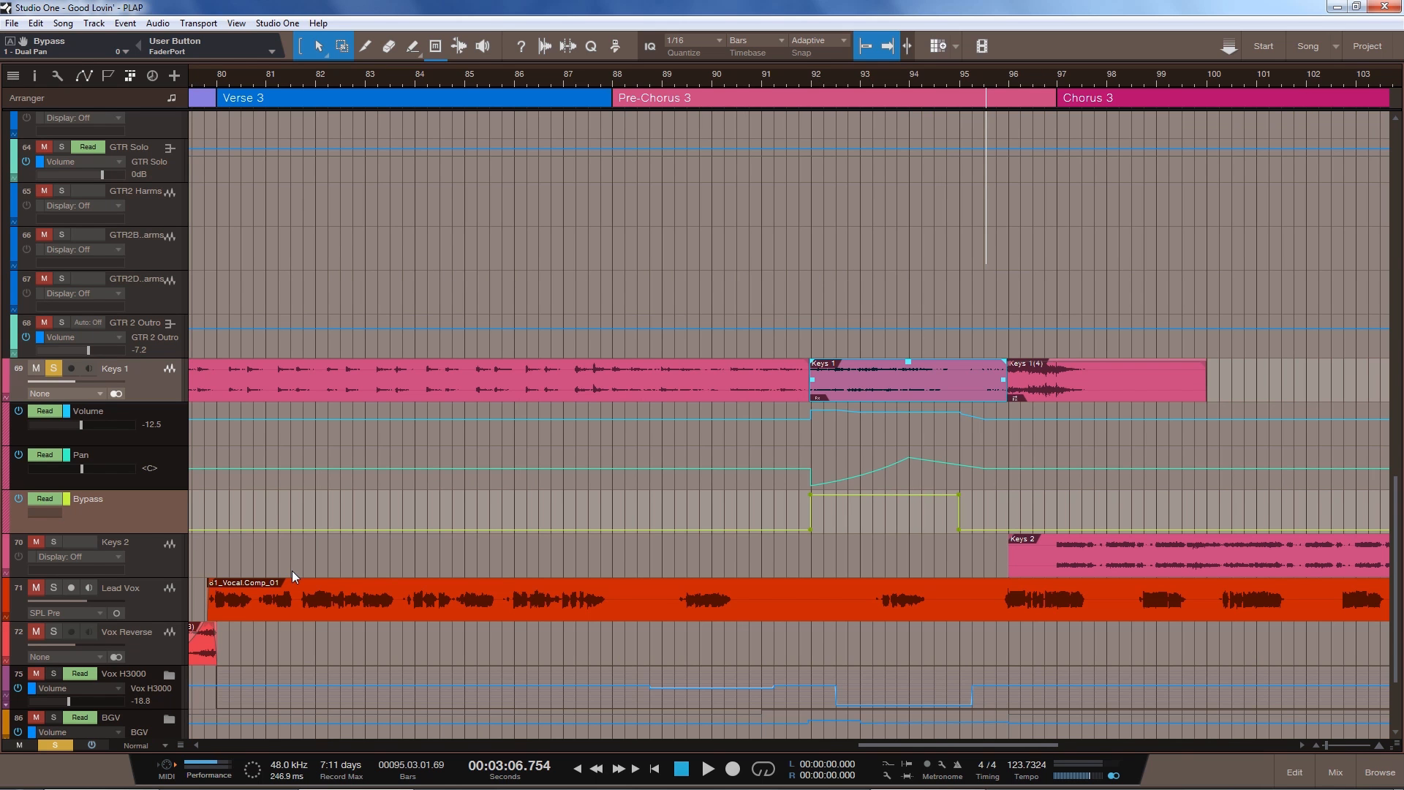
key(F3)
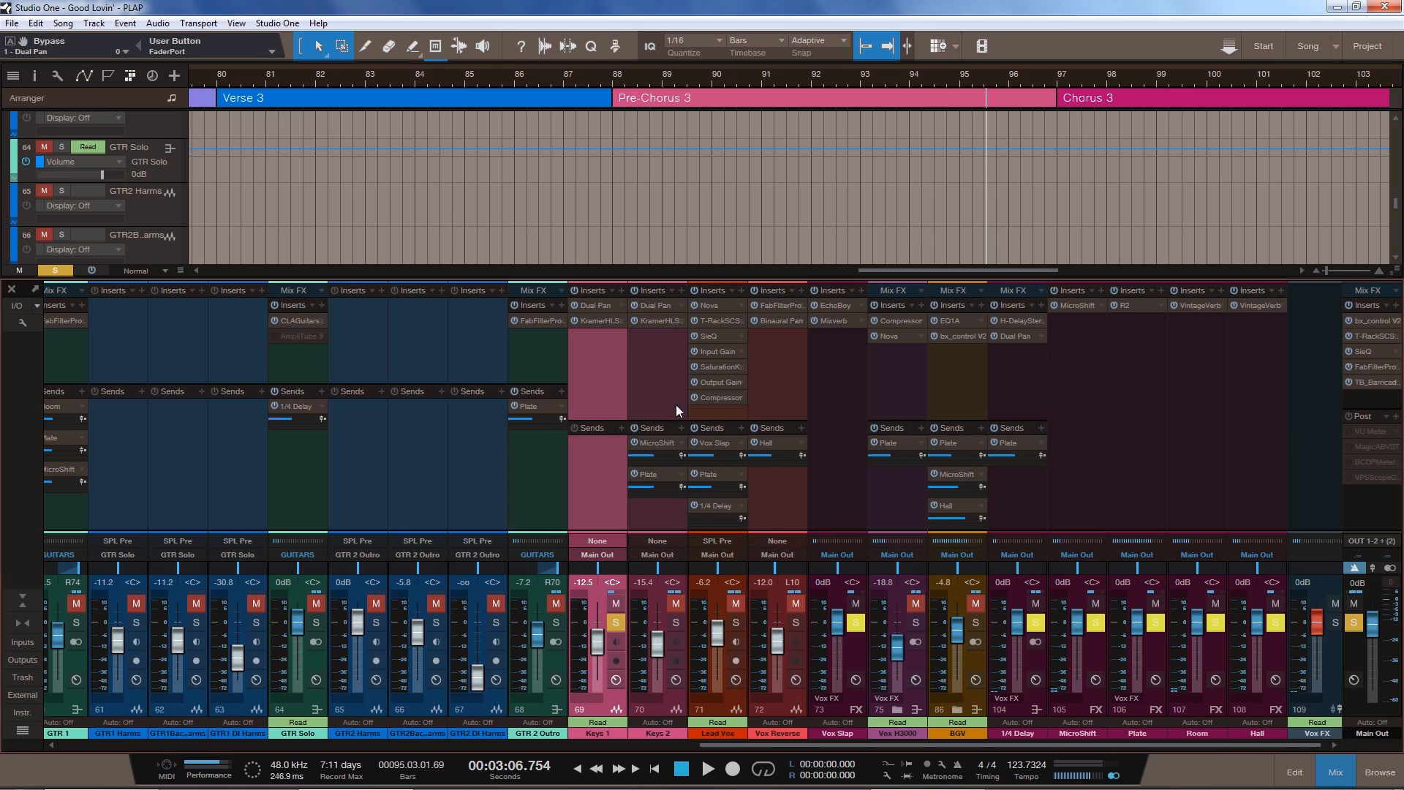
click(591, 307)
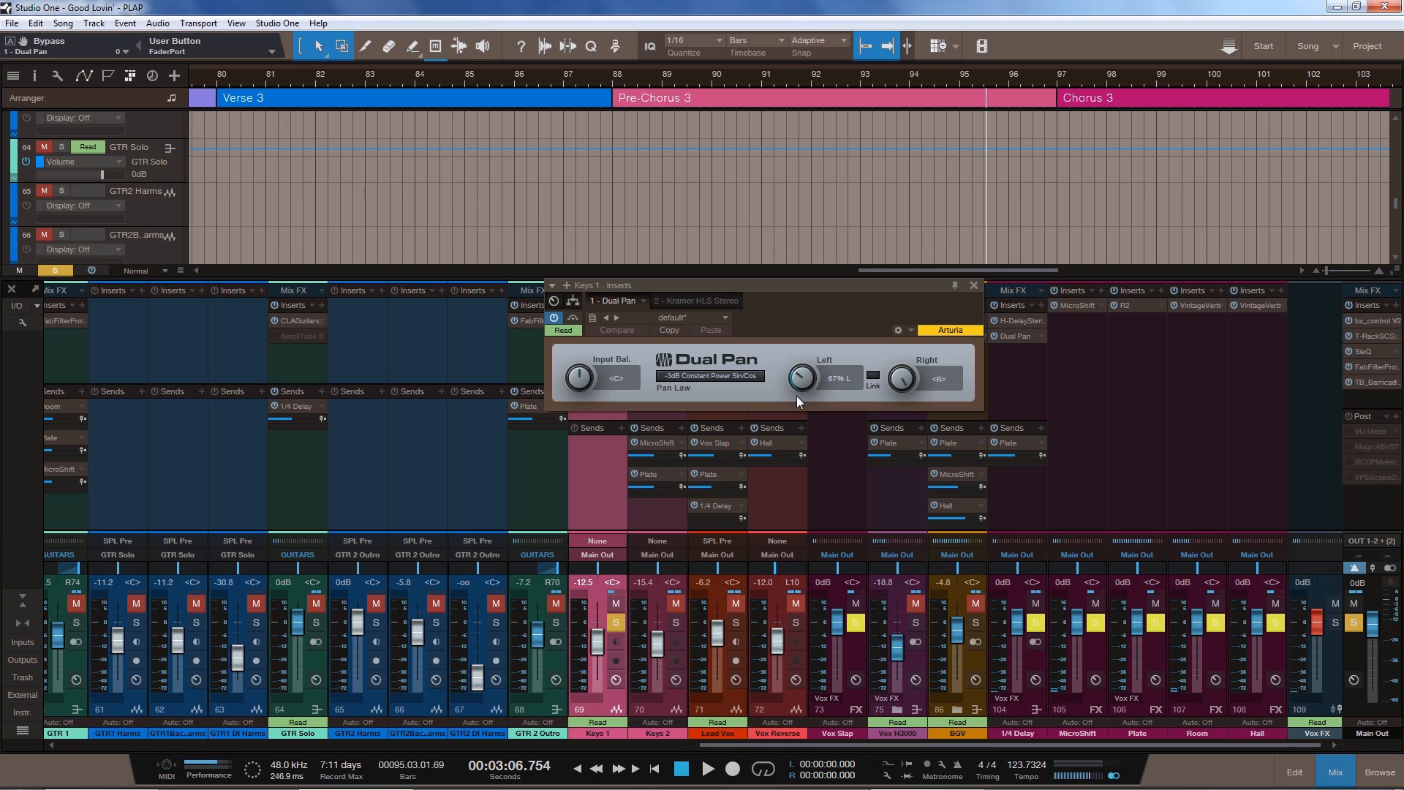
Bring the Keys 1 track into view and audition it soloed from bar 91 with the Dual Pan window open
scroll(728, 208, down, 3)
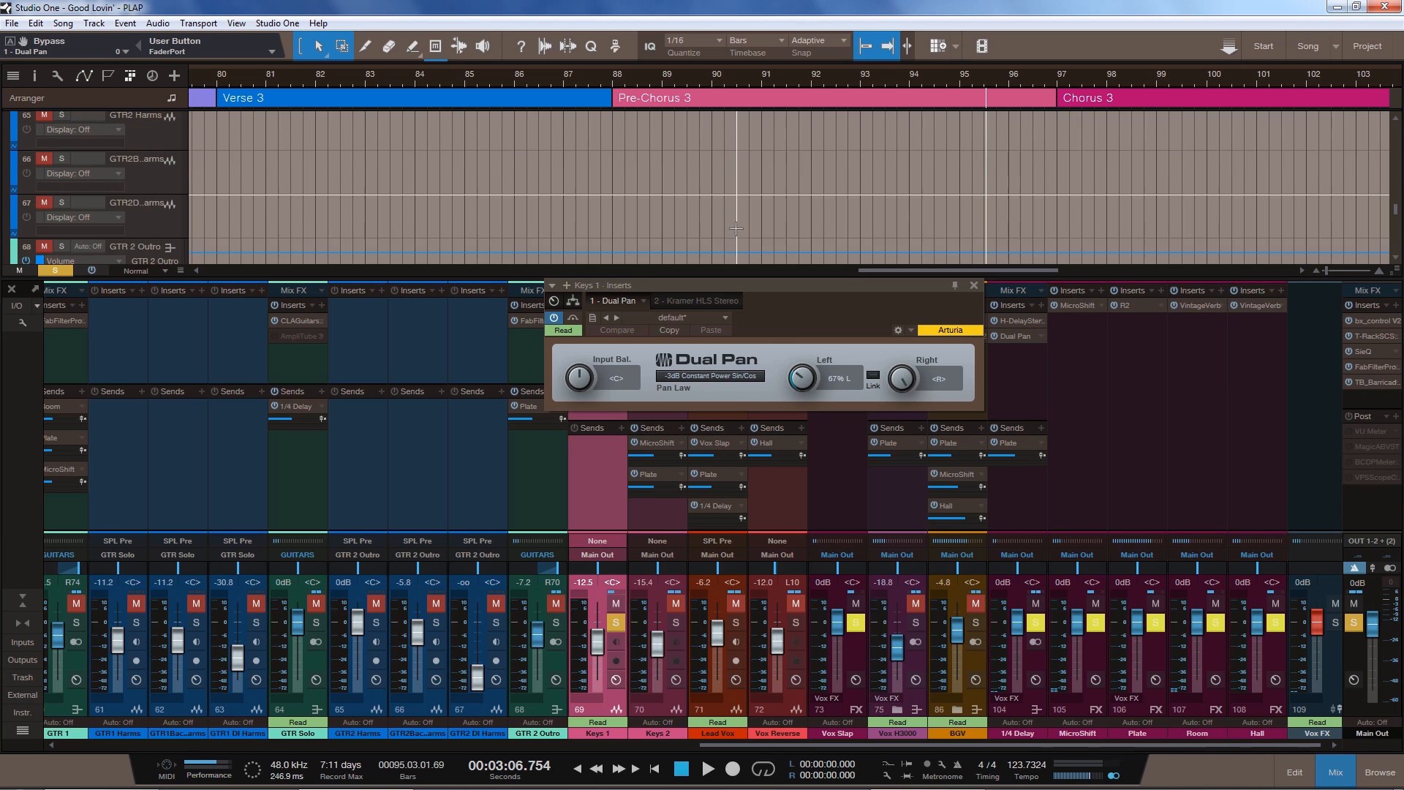
scroll(728, 209, down, 1)
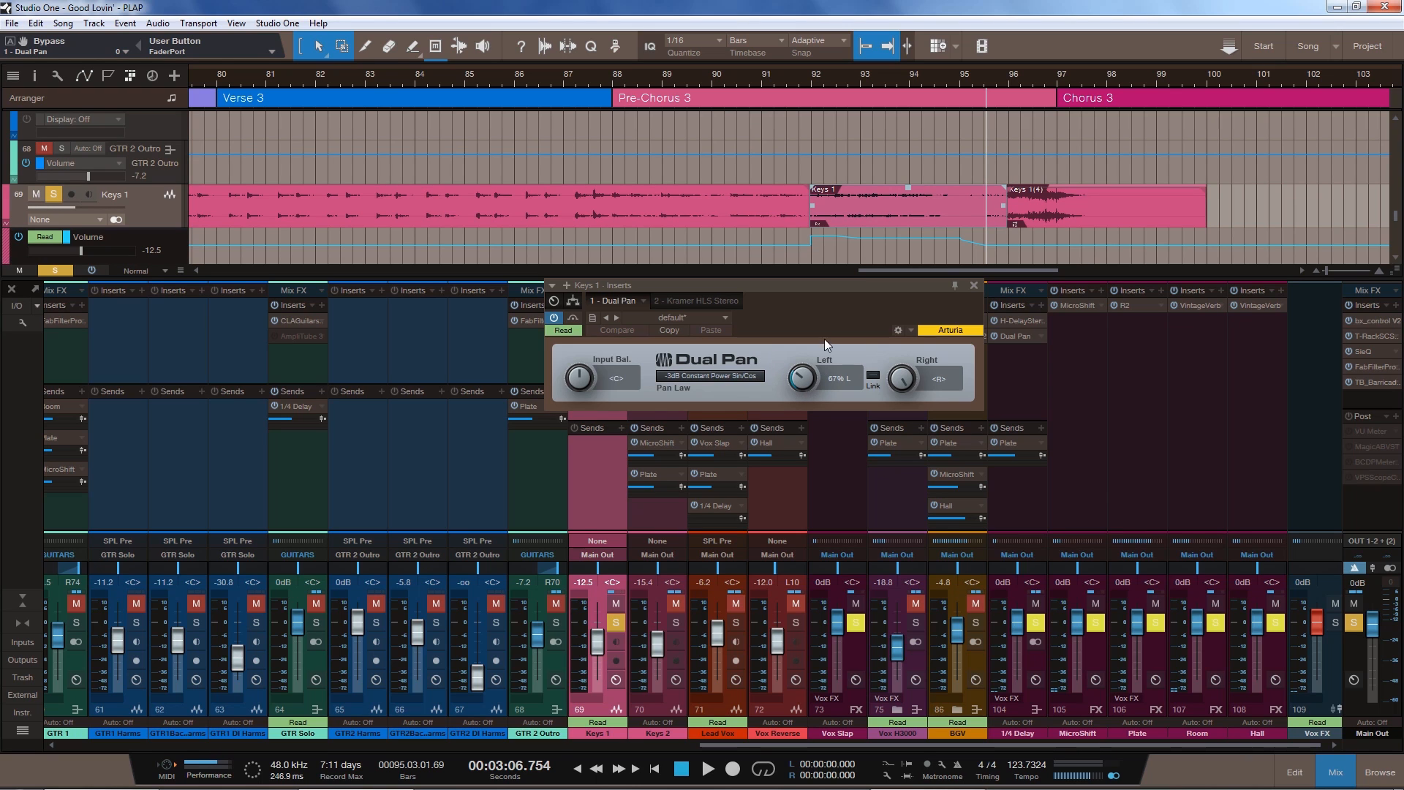
click(775, 79)
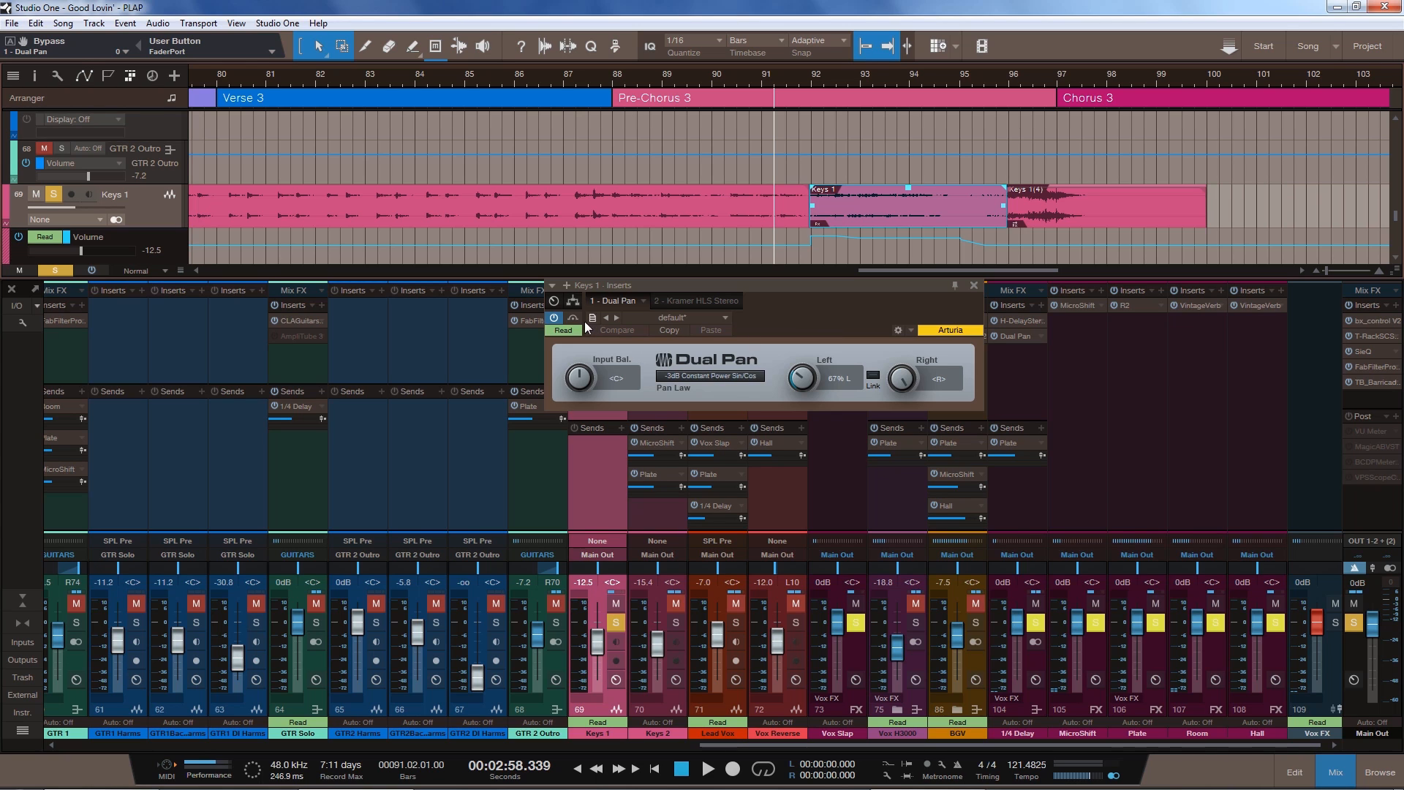
key(space)
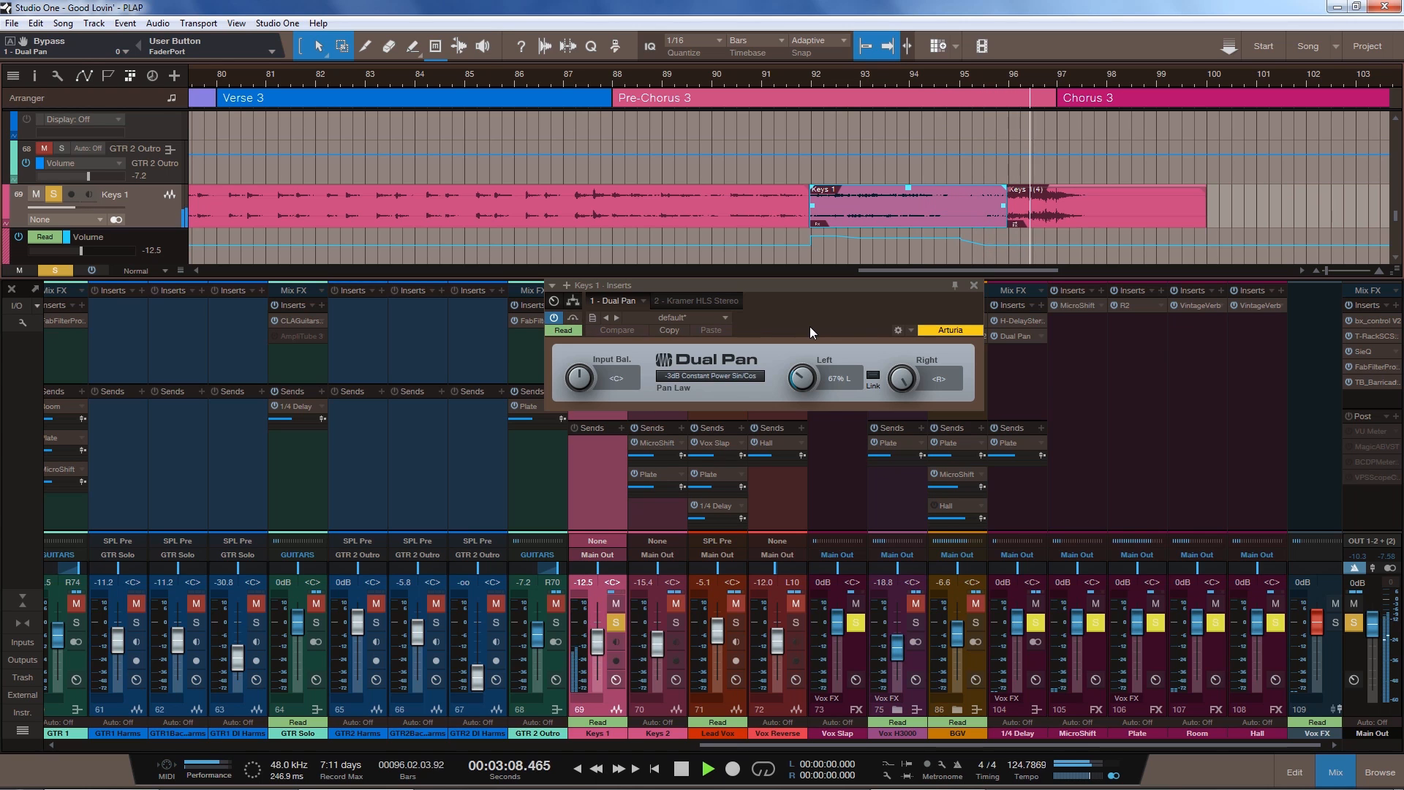
key(space)
Audition the soloed Keys 1 track from the start of Pre-Chorus 3 and close the Dual Pan window
click(642, 73)
key(space)
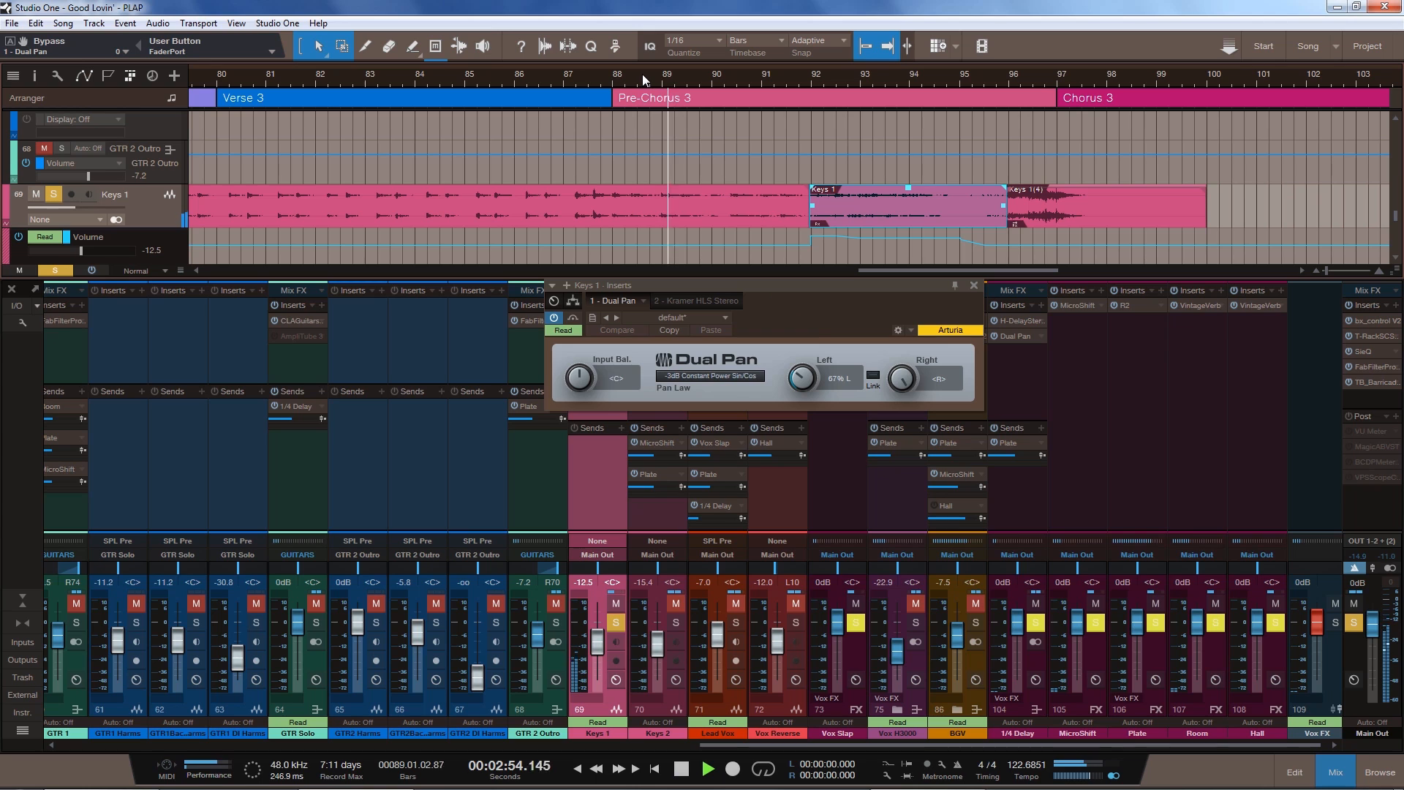
key(space)
click(974, 285)
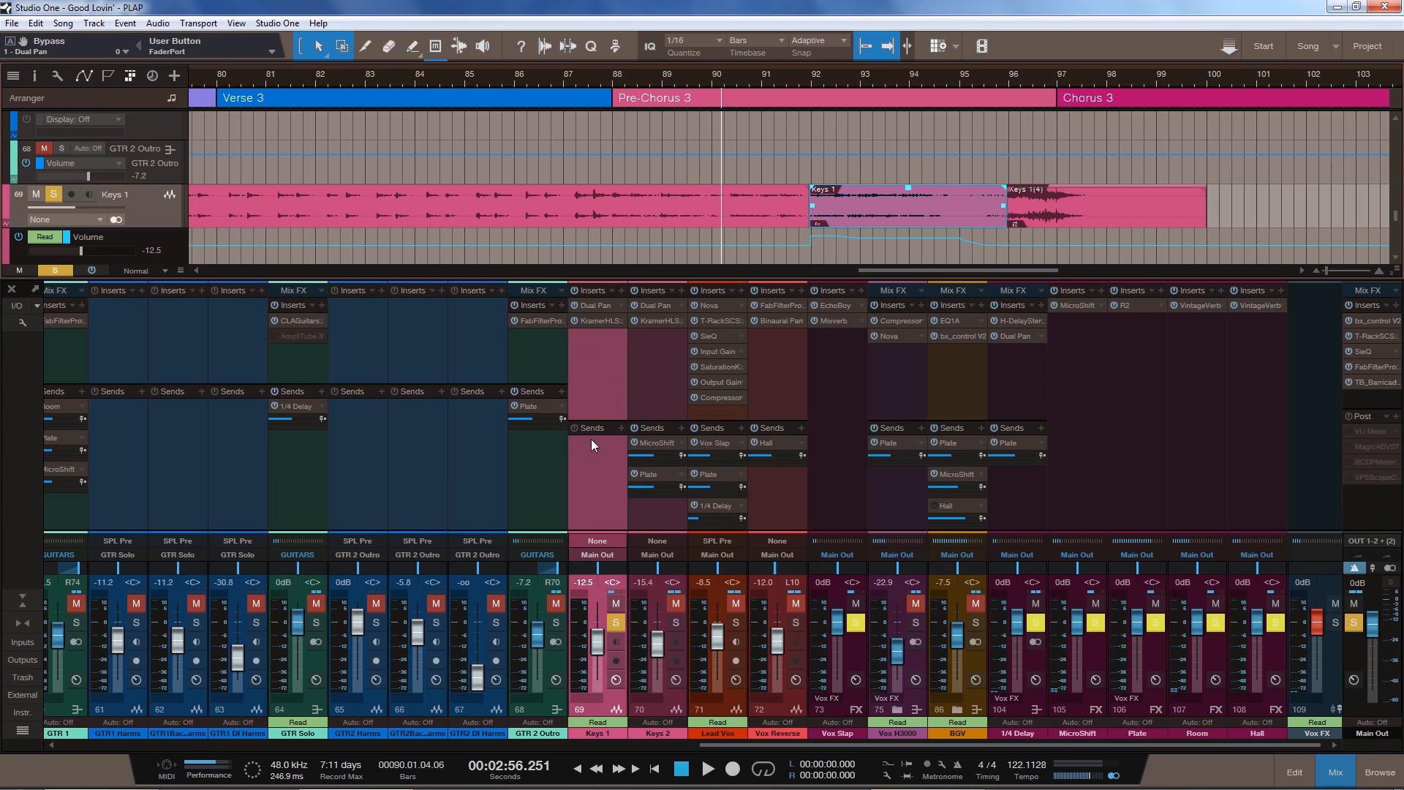
Hide the mixer, then collapse the Keys 1 automation lanes and unsolo the track
key(F3)
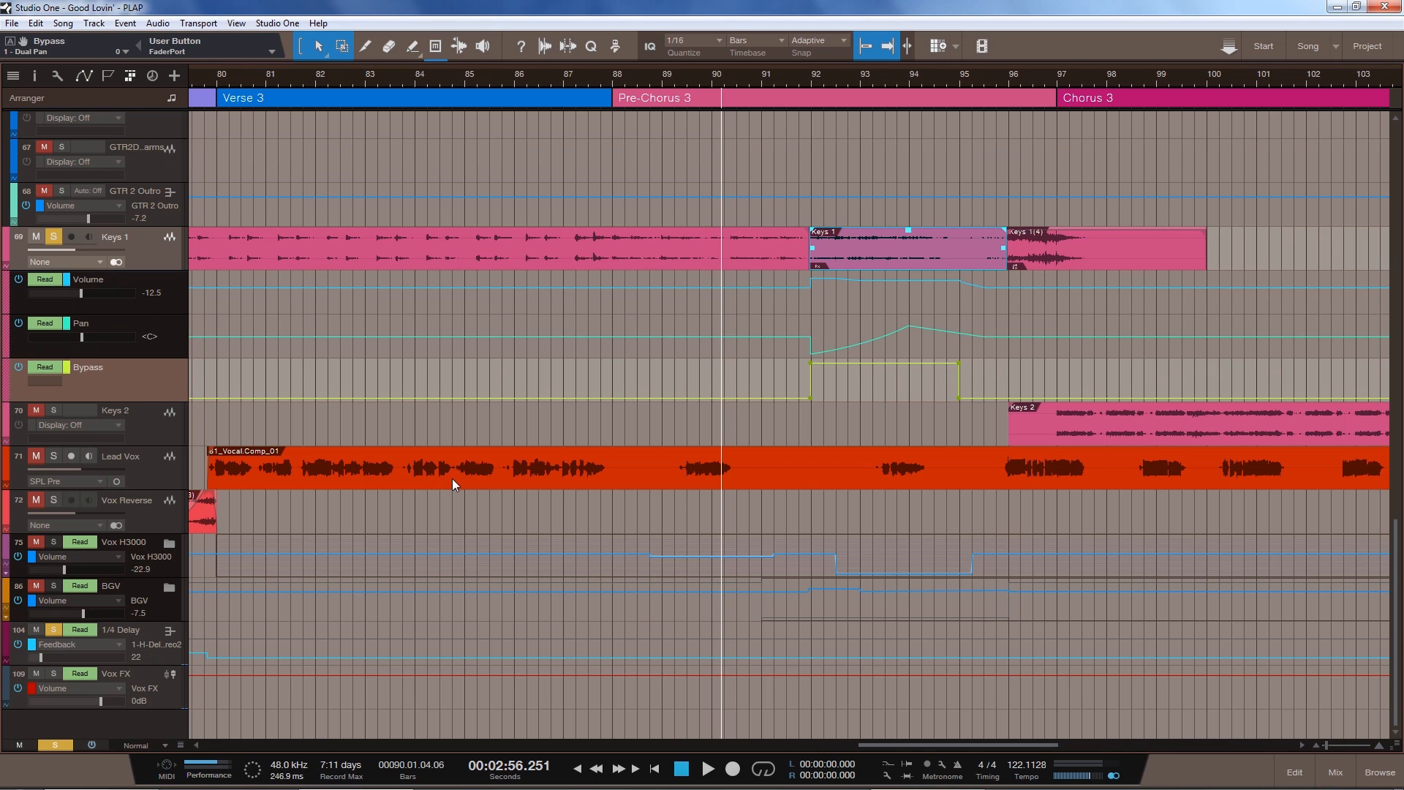
click(9, 273)
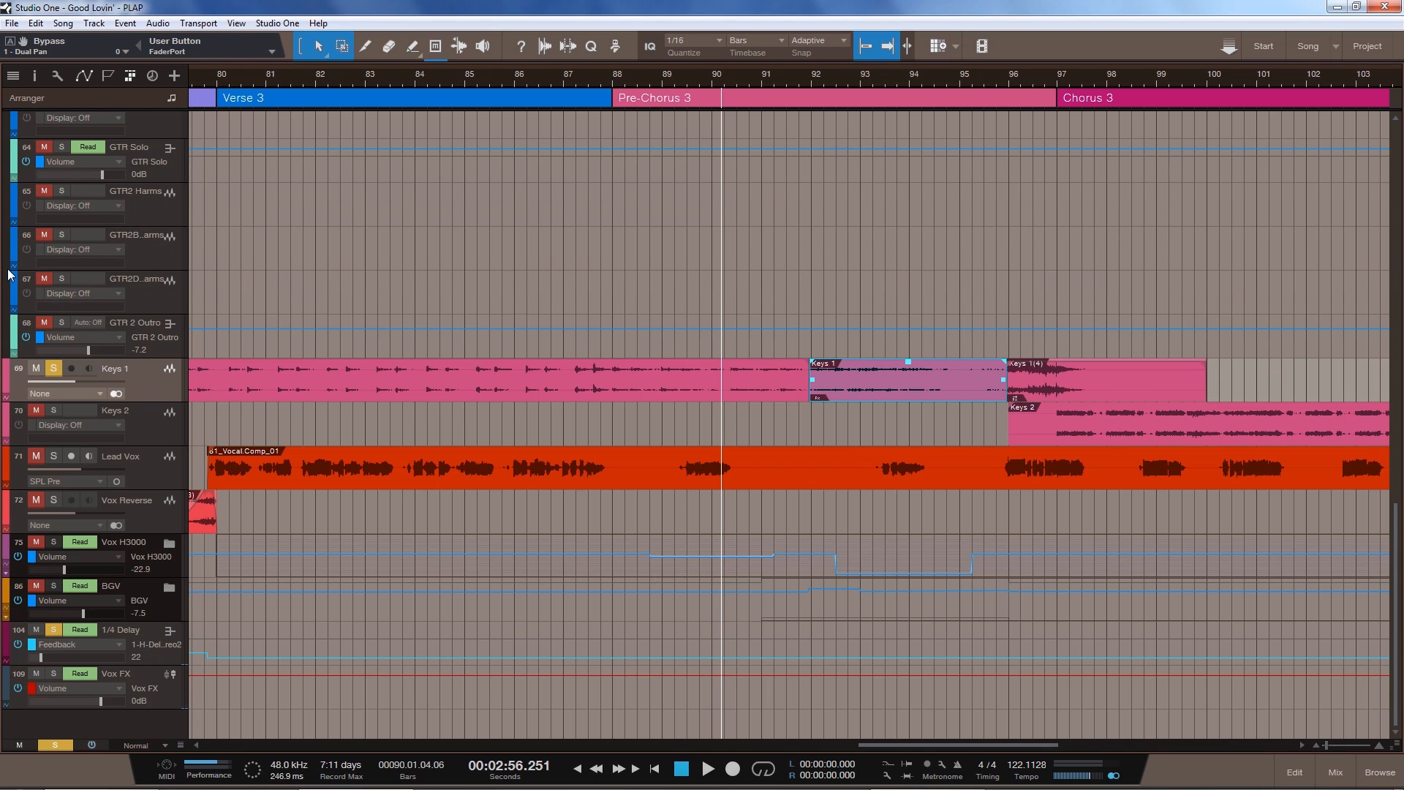
click(53, 368)
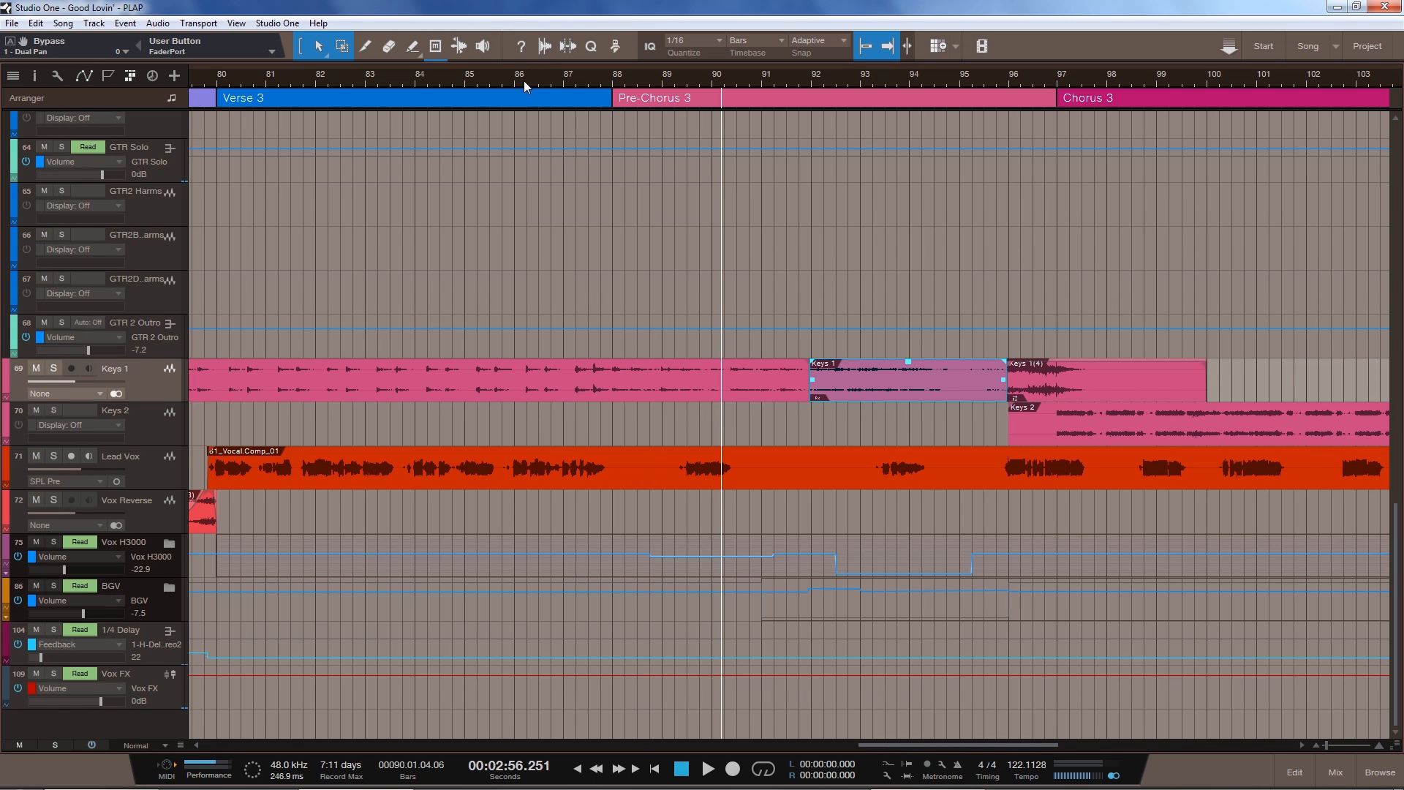
Audition the full mix from bar 85 through the vocal phrase at bar 94 in Pre-Chorus 3
click(477, 86)
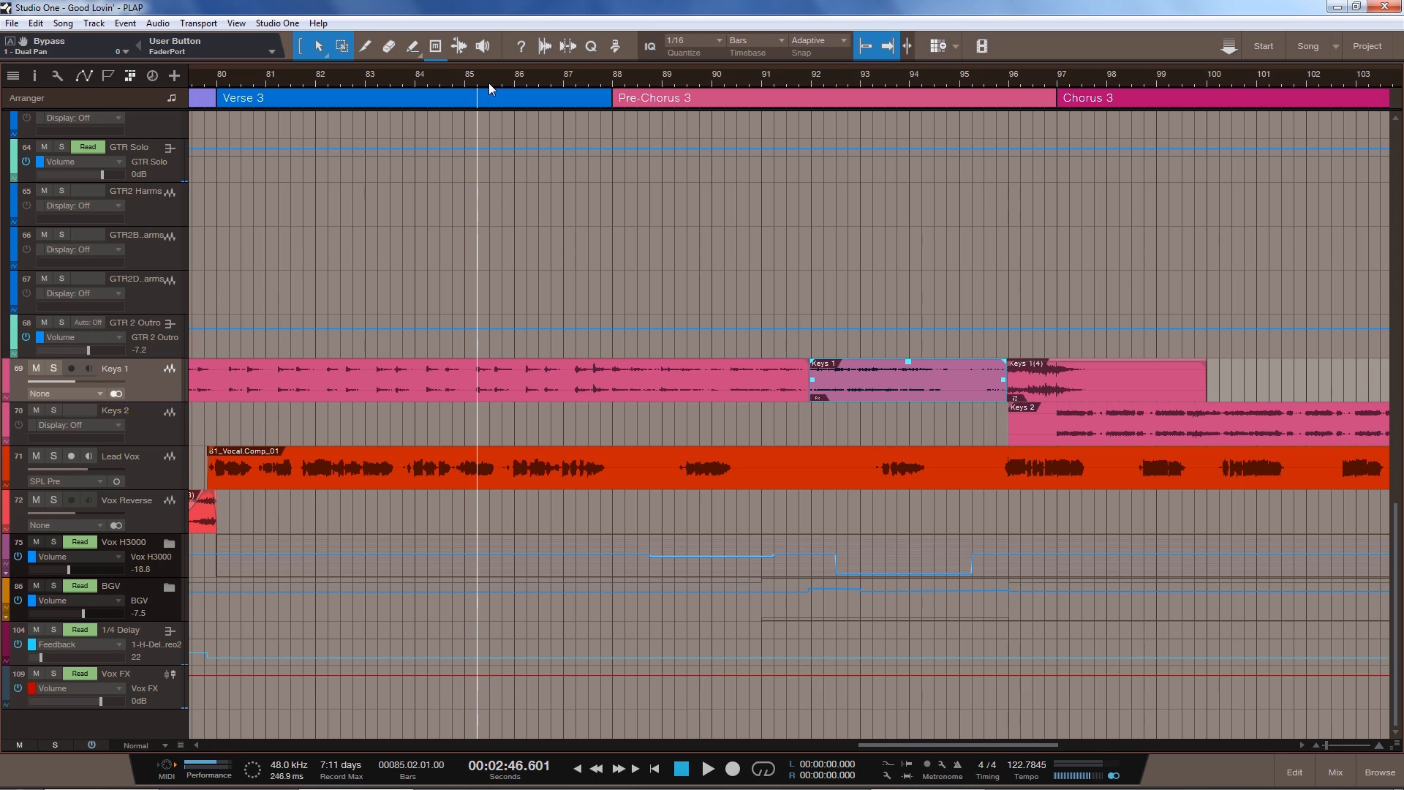
key(space)
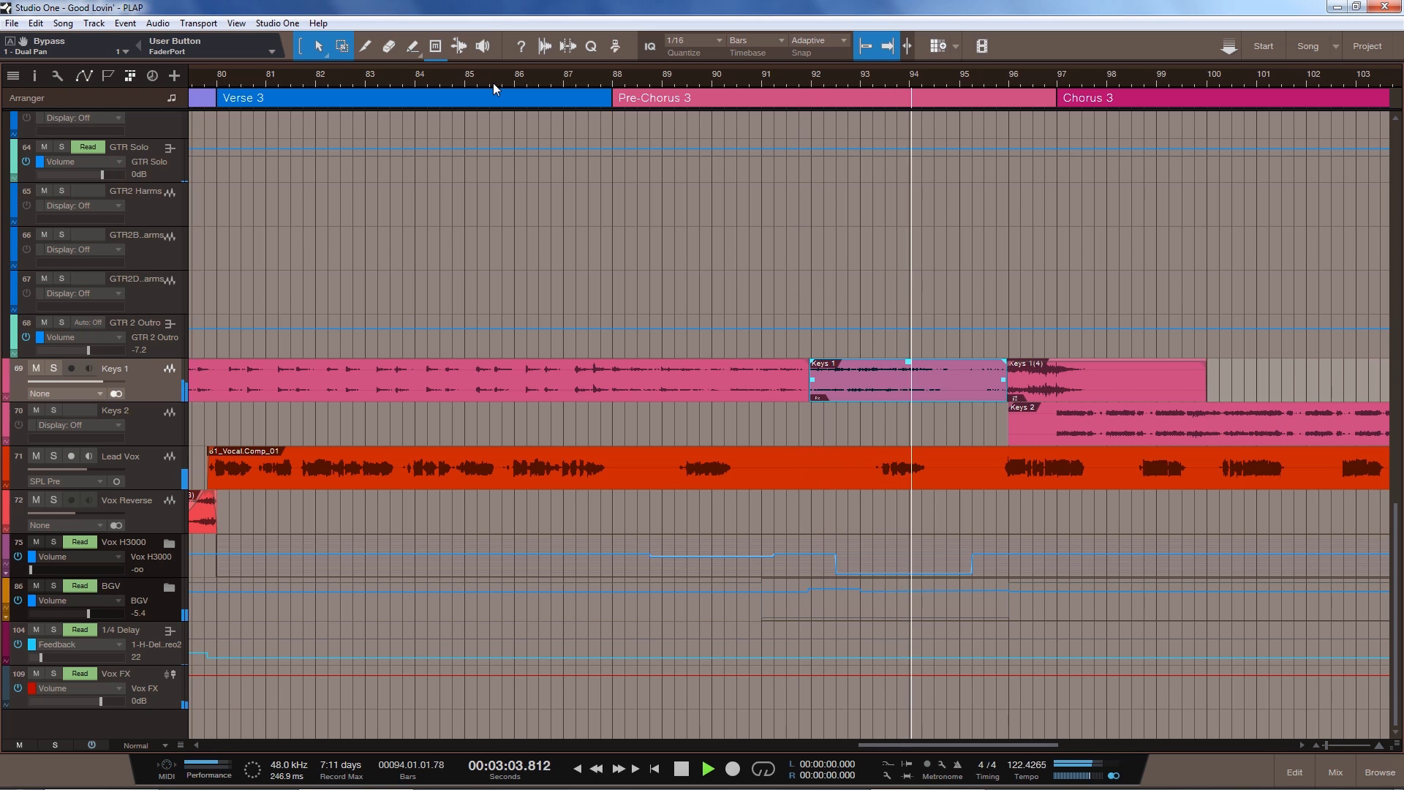
key(space)
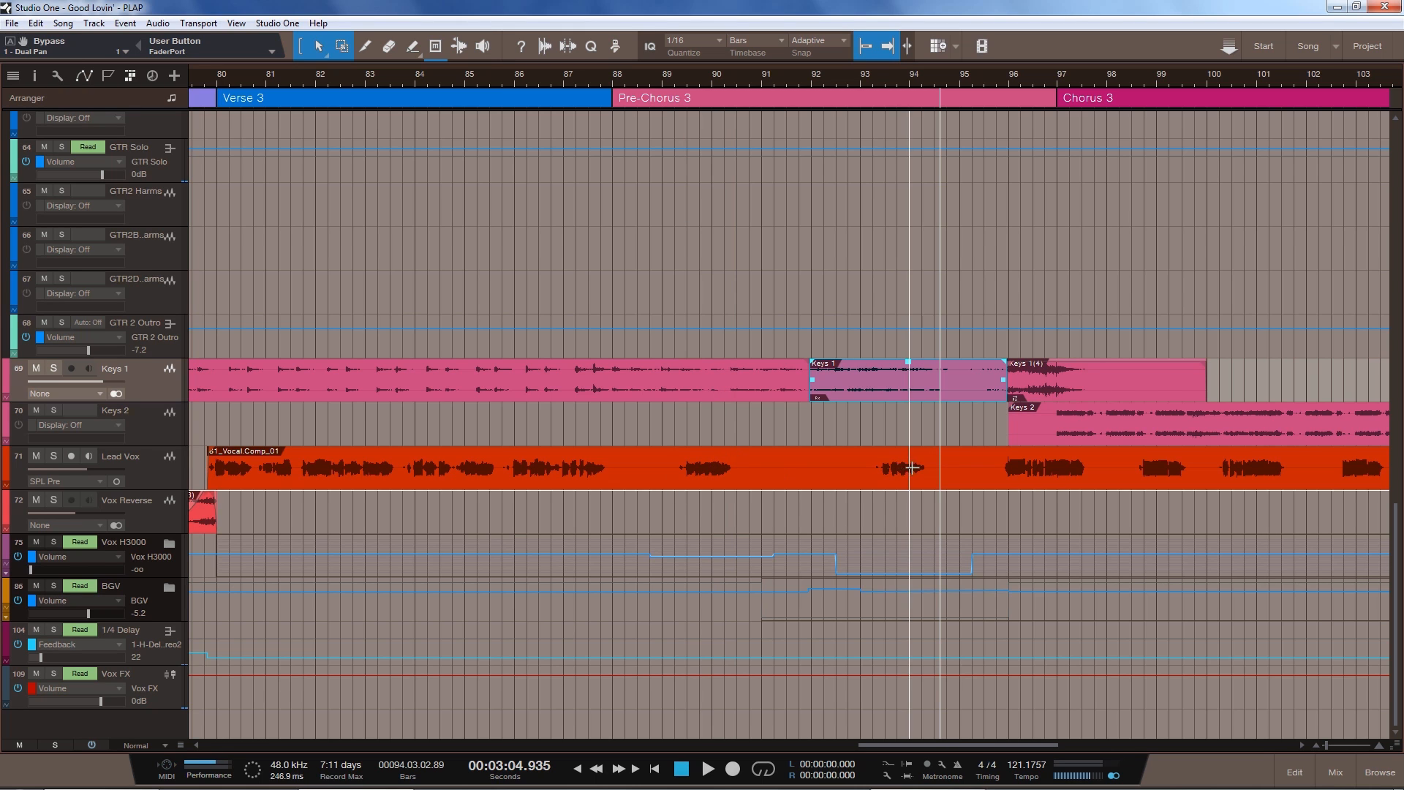
Solo the Lead Vox track, audition it from bar 85 into bar 94, and unsolo it
click(53, 458)
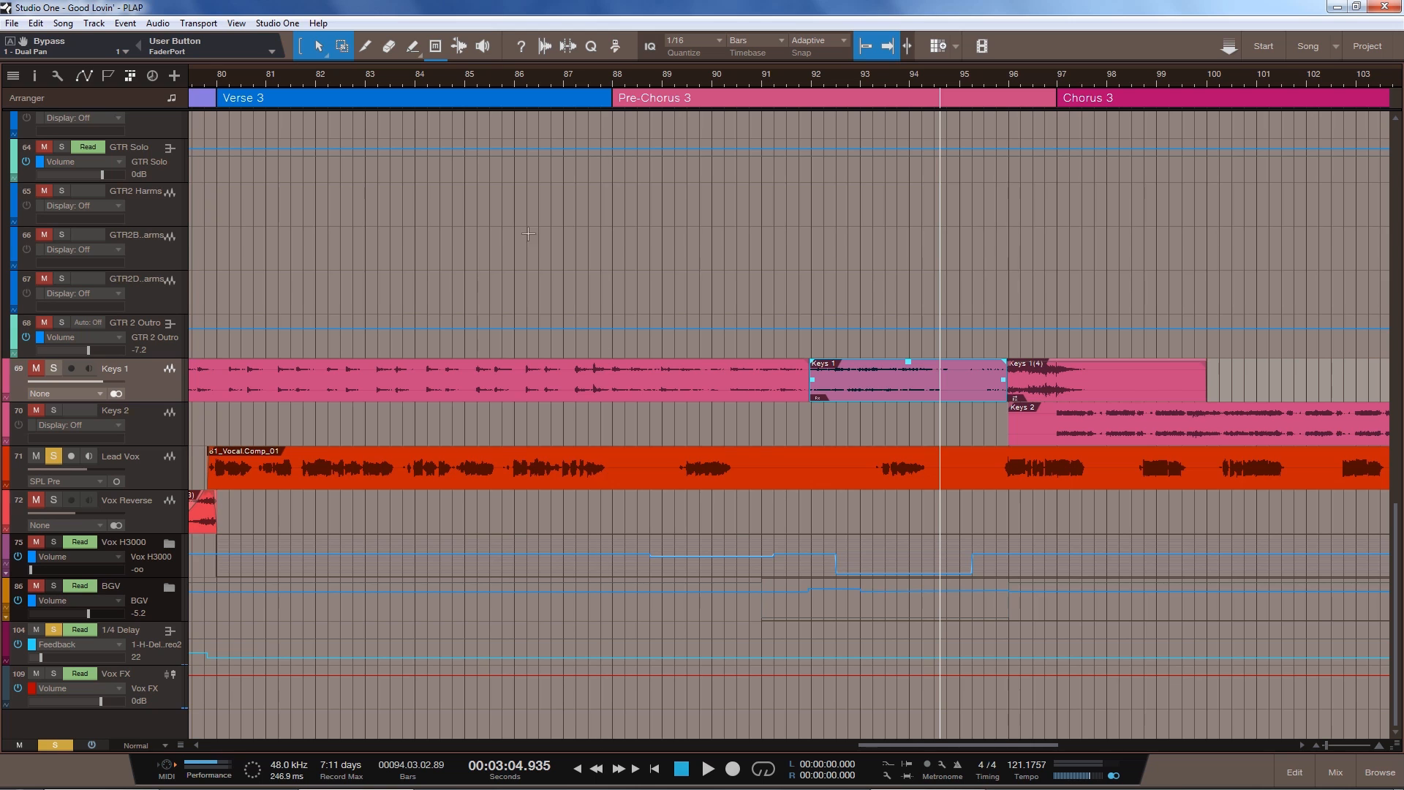
click(490, 89)
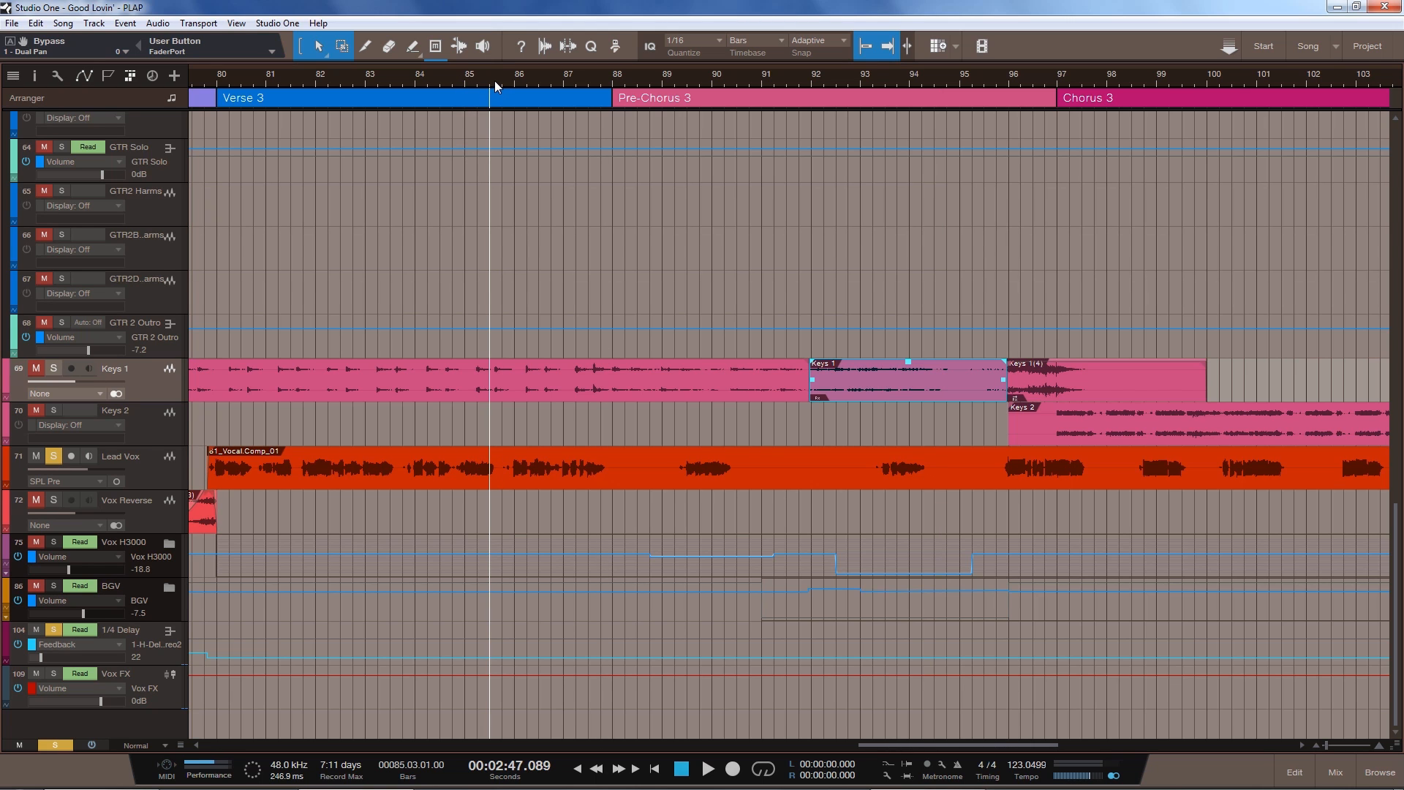
click(501, 88)
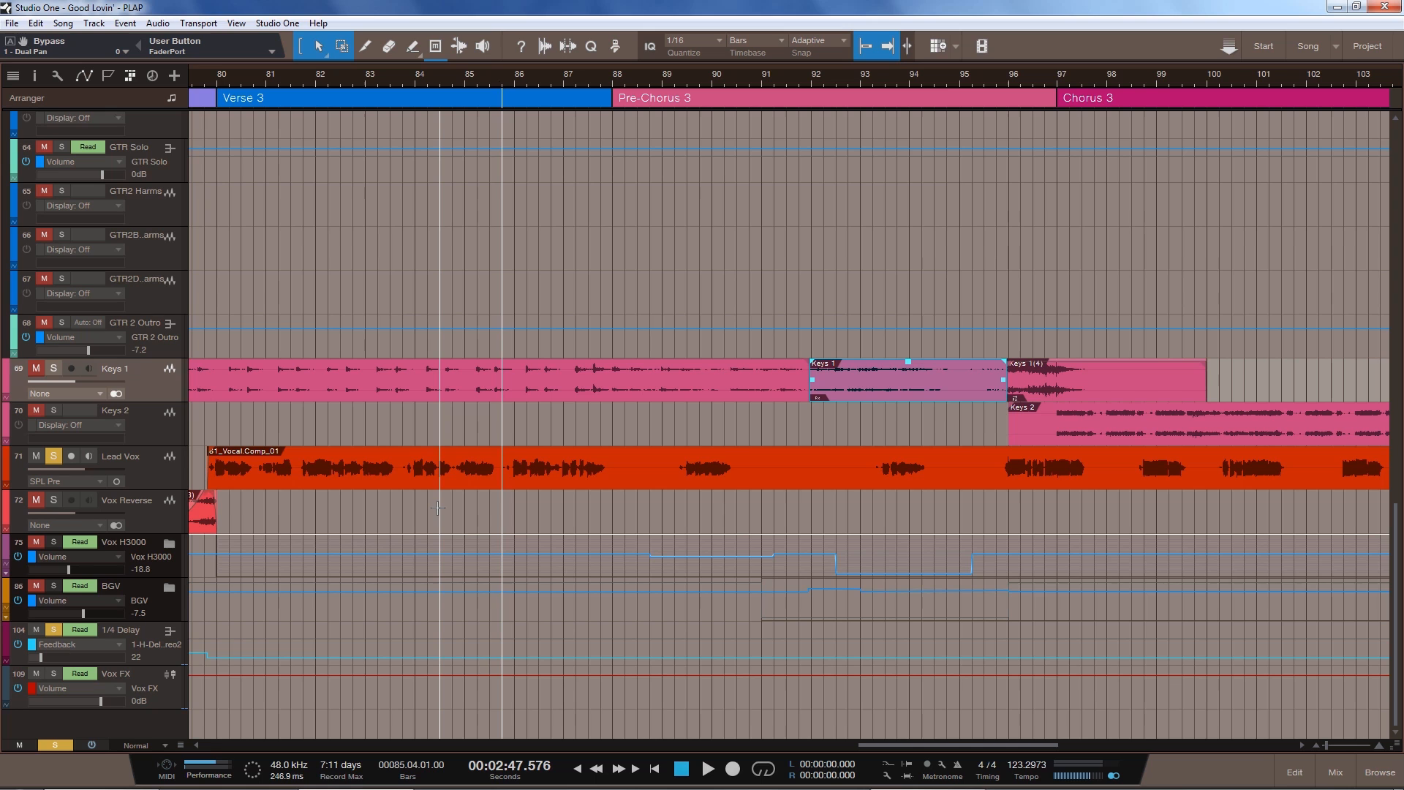
key(space)
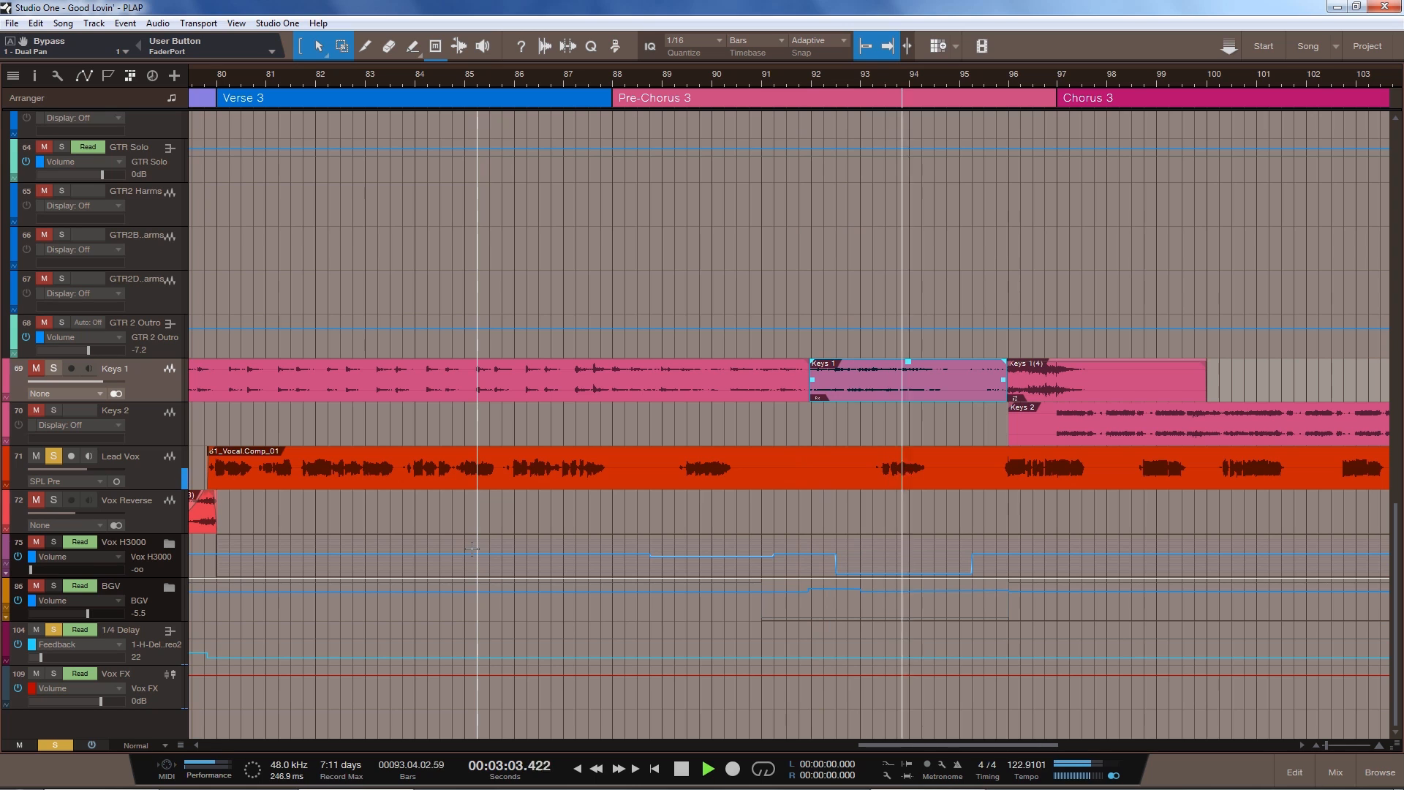
key(space)
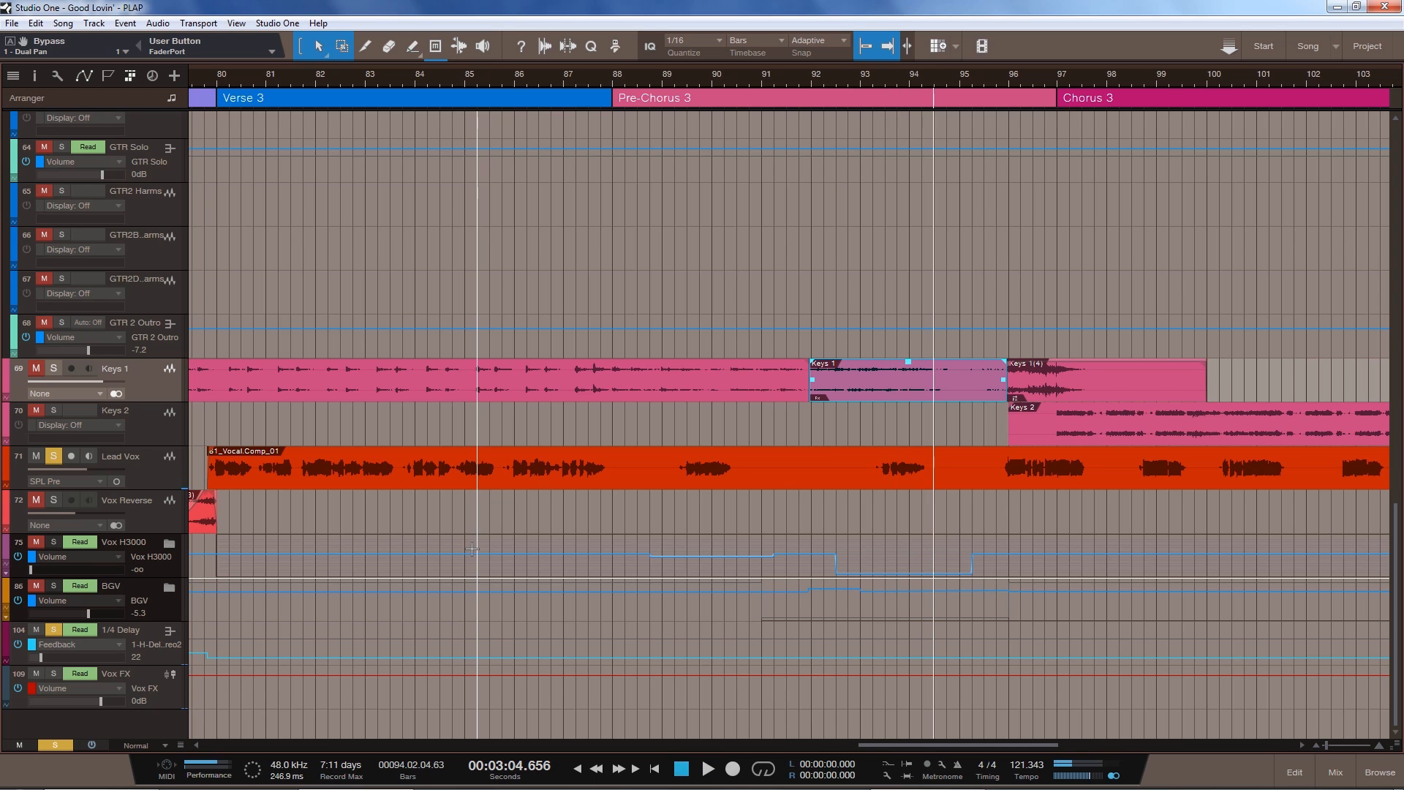
click(54, 456)
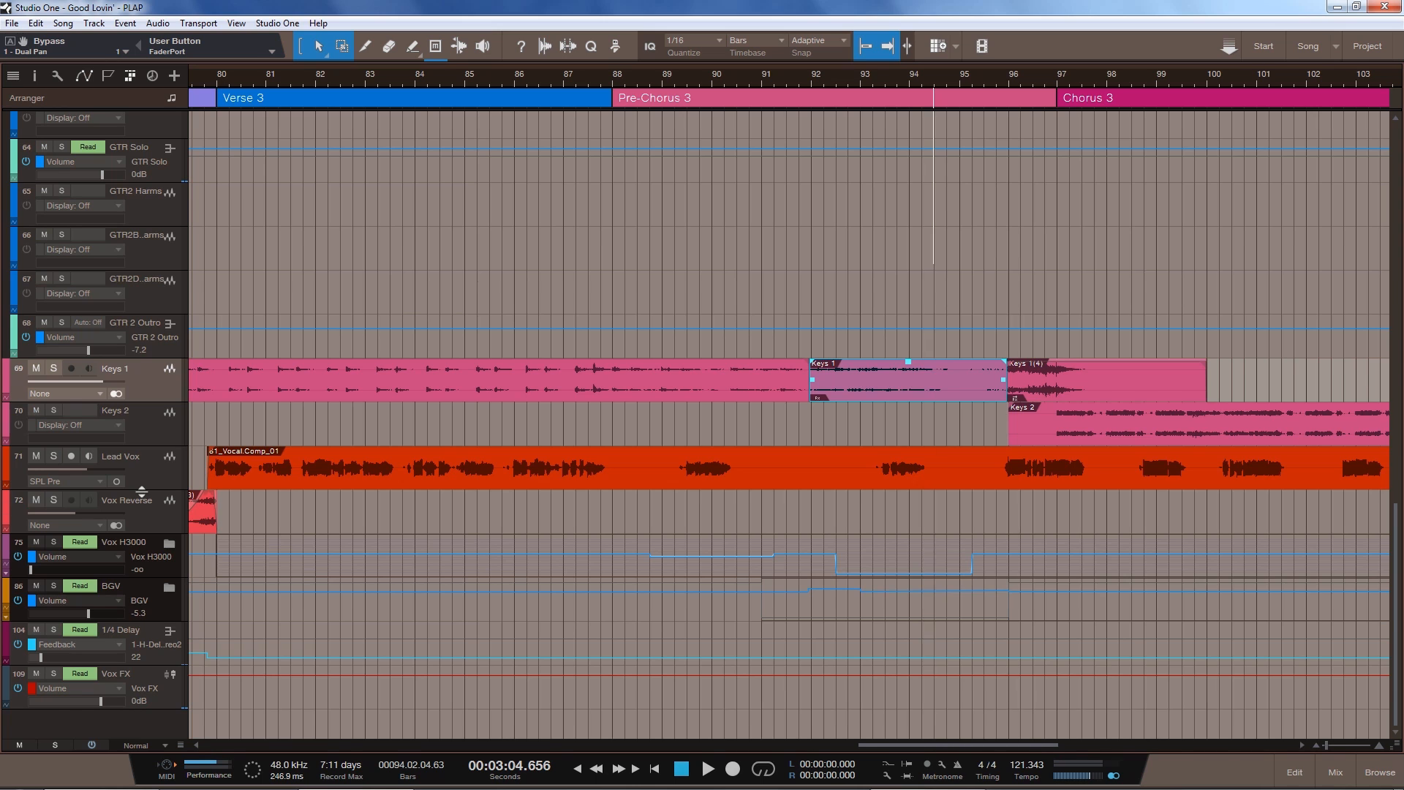
Inspect the VintageVerb behind the BGV channel's Hall send in the mixer and audition the full mix from bar 88
key(F3)
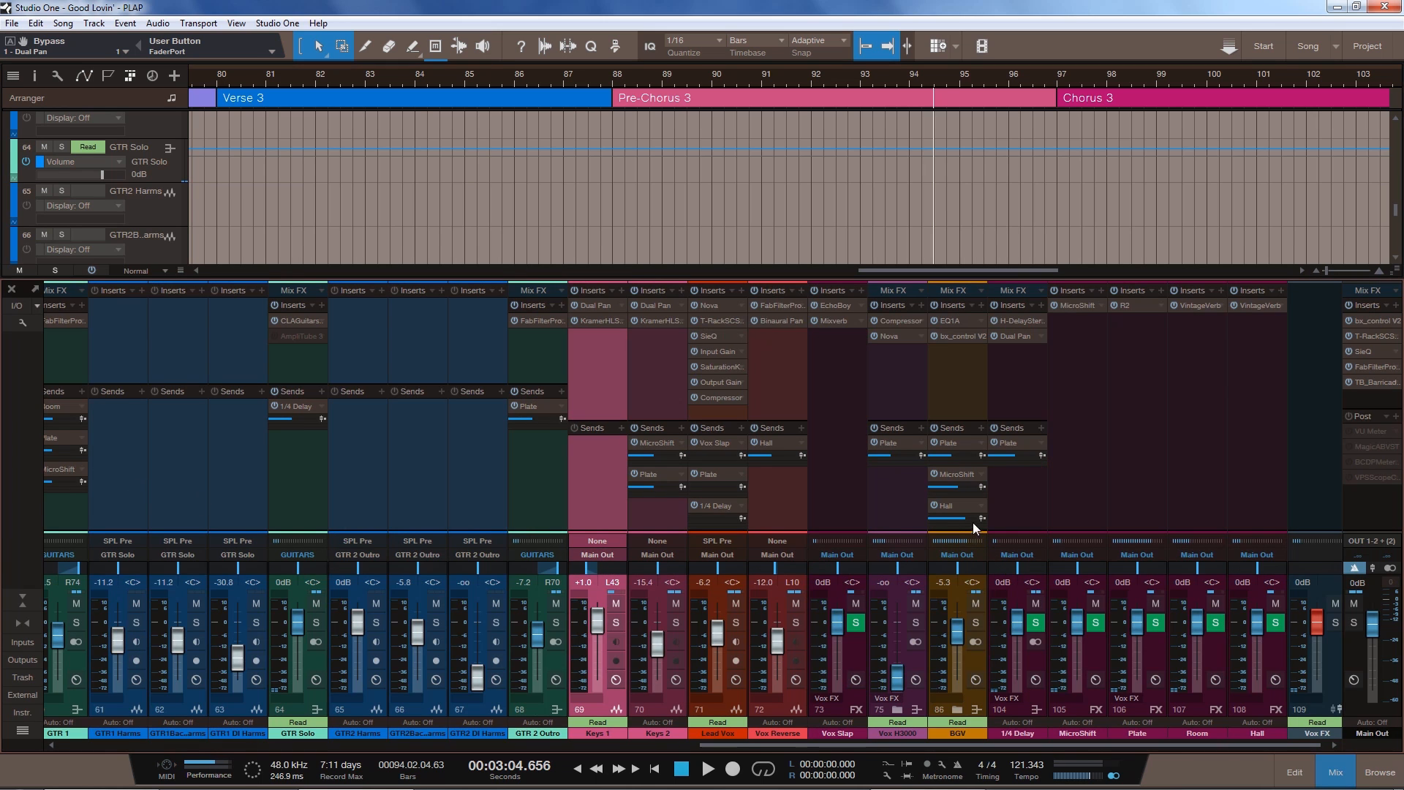
click(616, 81)
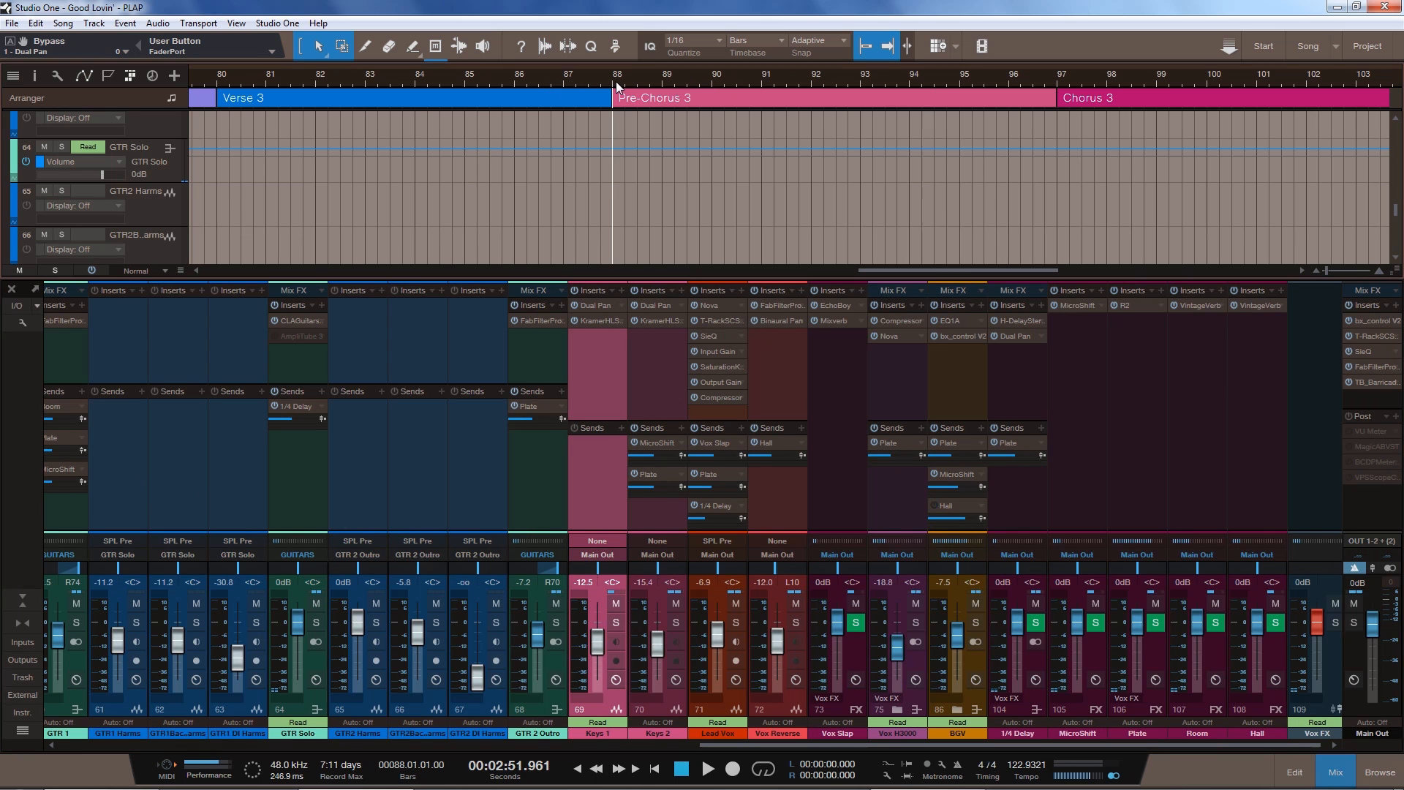
double_click(951, 503)
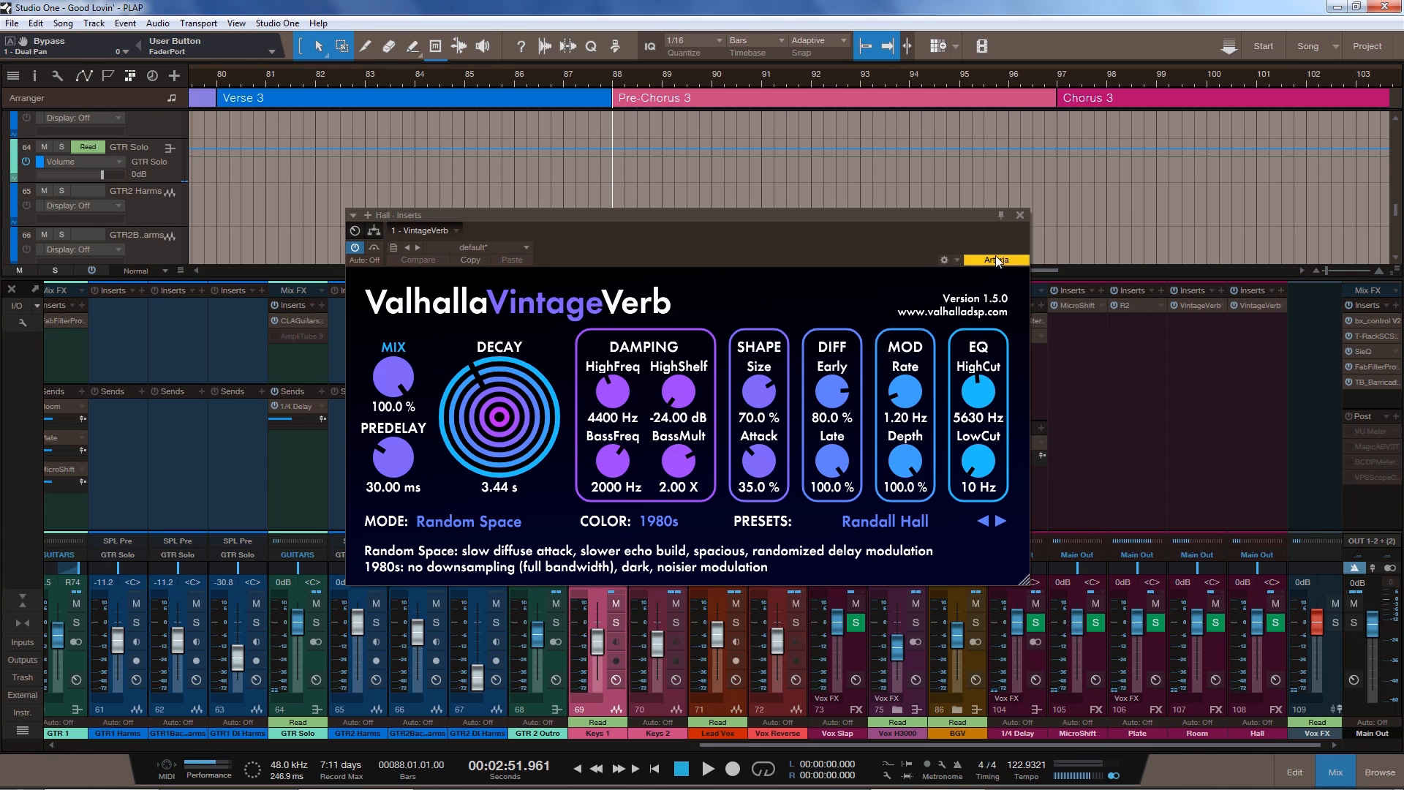
click(1021, 215)
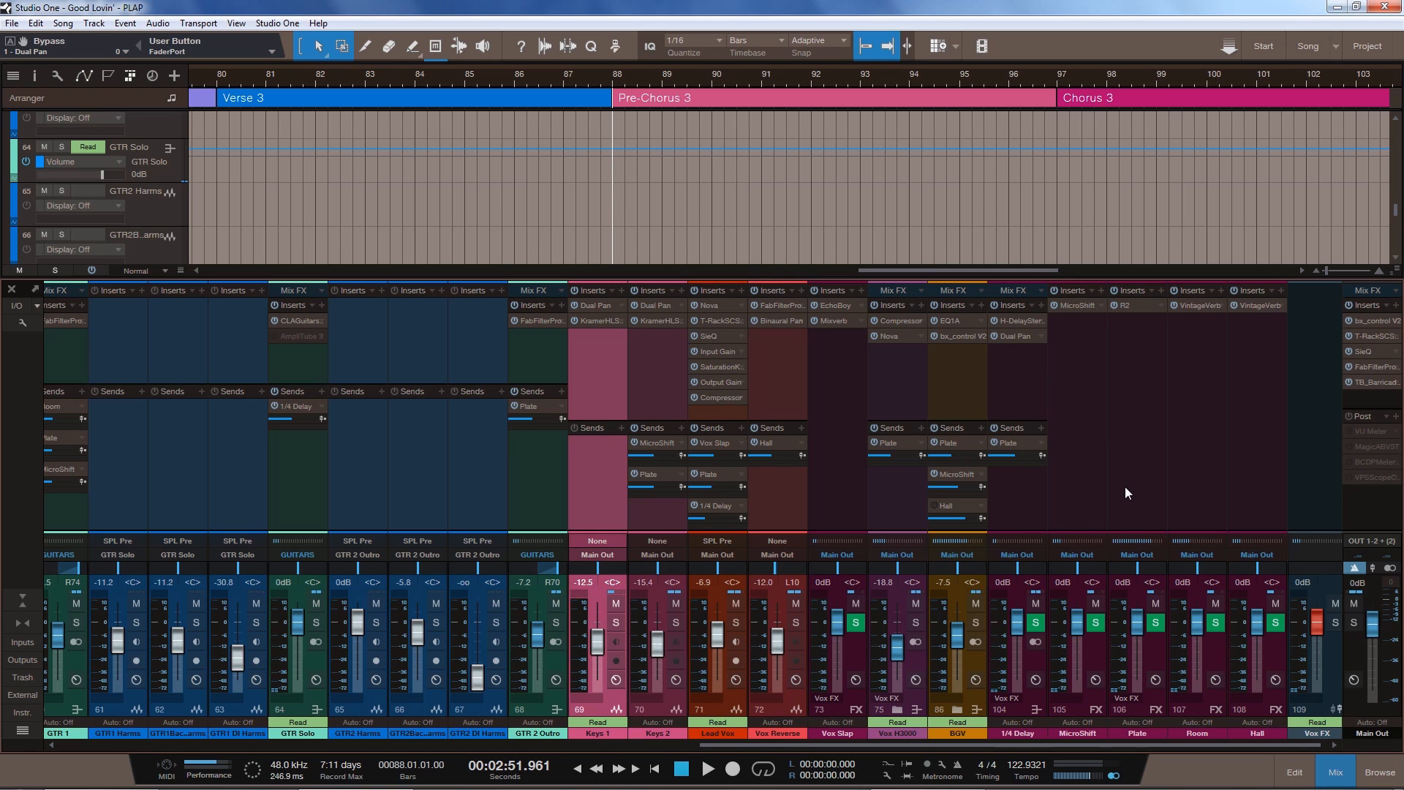
key(space)
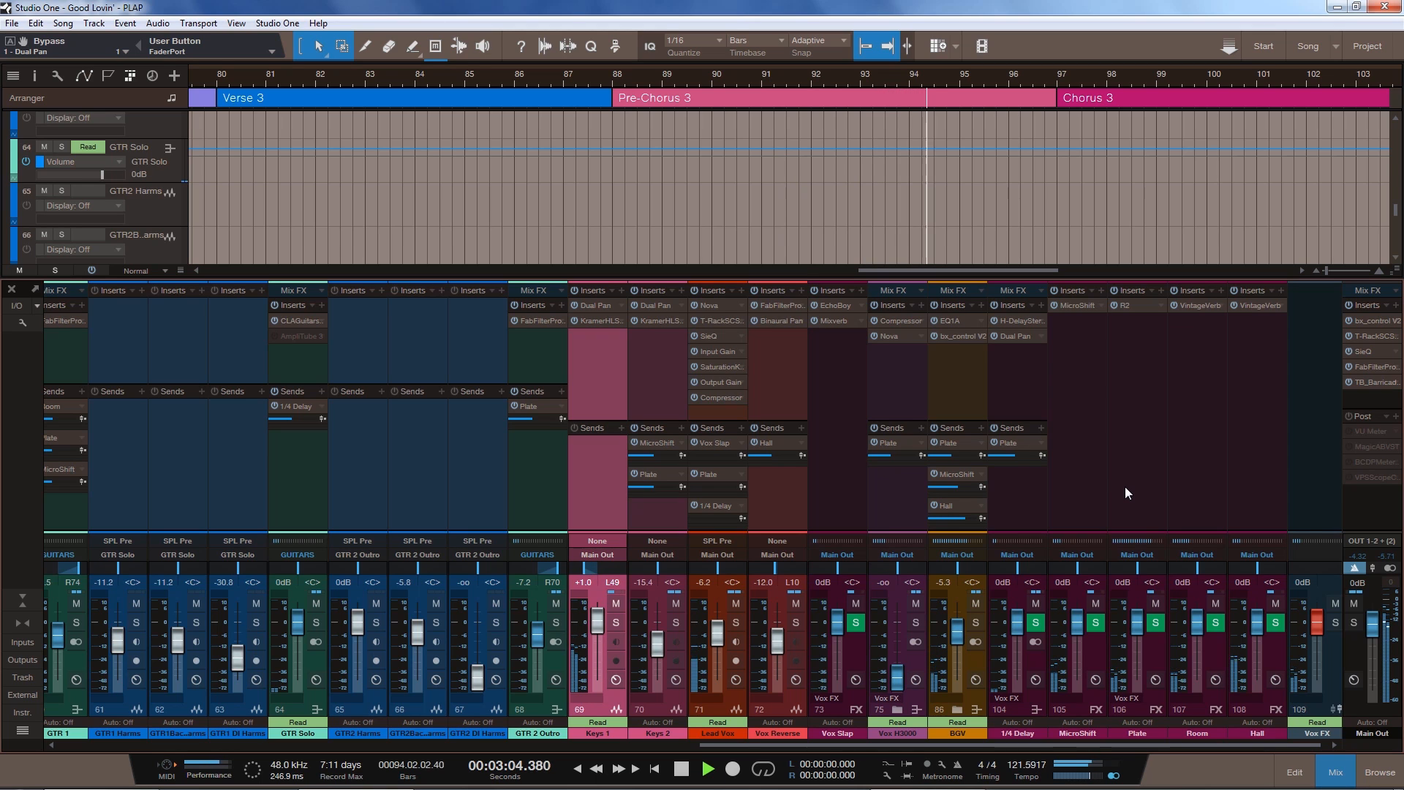
Solo the BGV channel and audition its Hall send automation from late in bar 91
click(797, 81)
click(976, 623)
key(space)
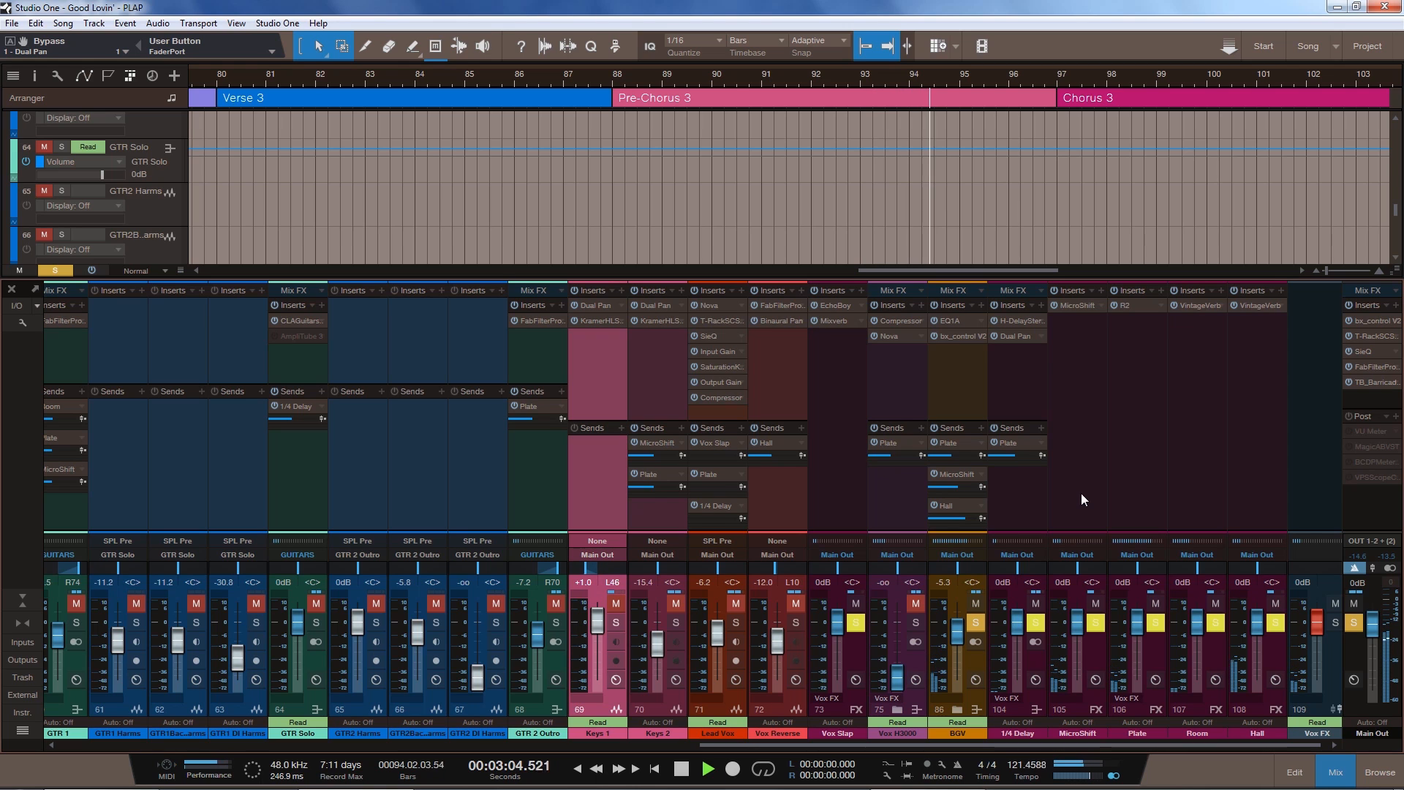
key(space)
Solo Lead Vox together with BGV, audition both from late in bar 91, and clear all solos
click(797, 84)
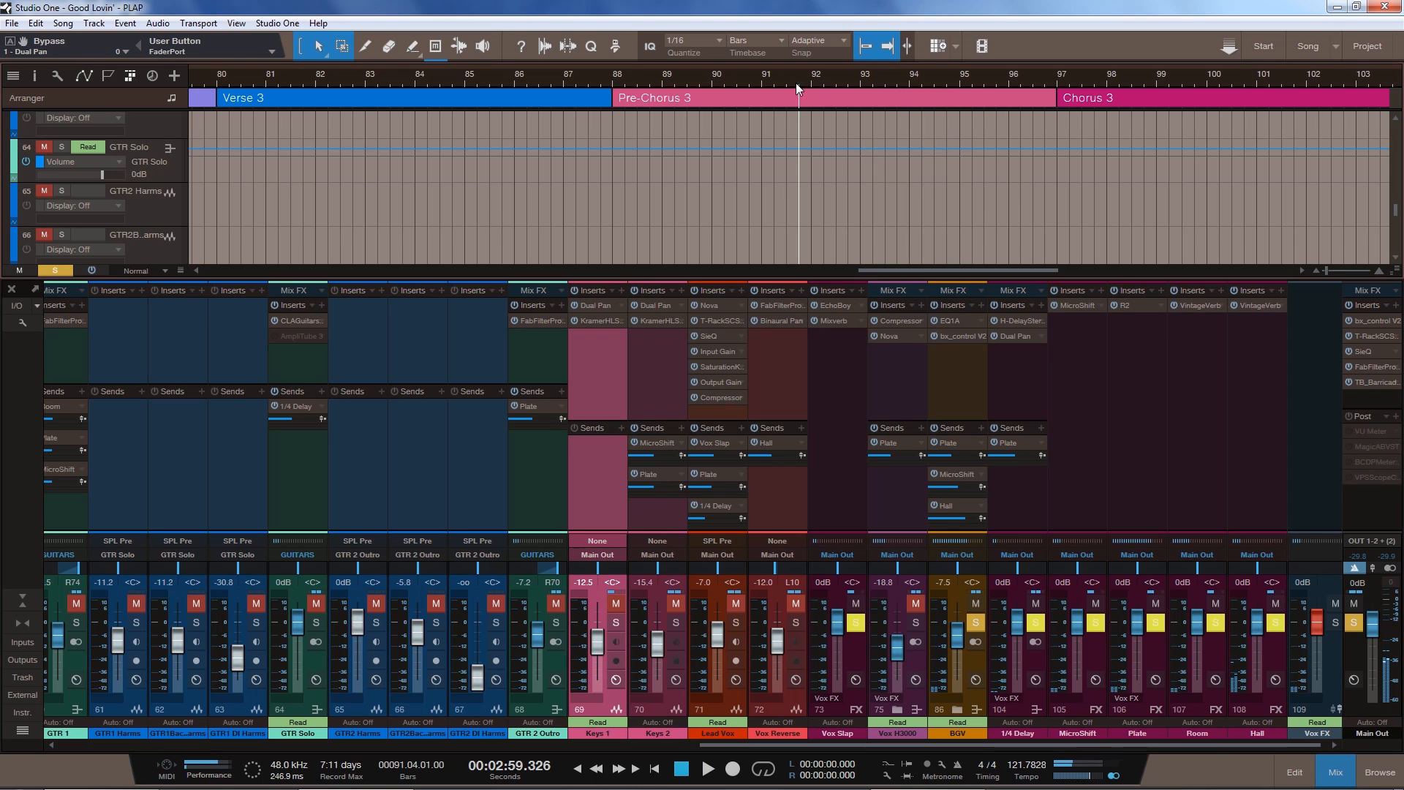
click(736, 621)
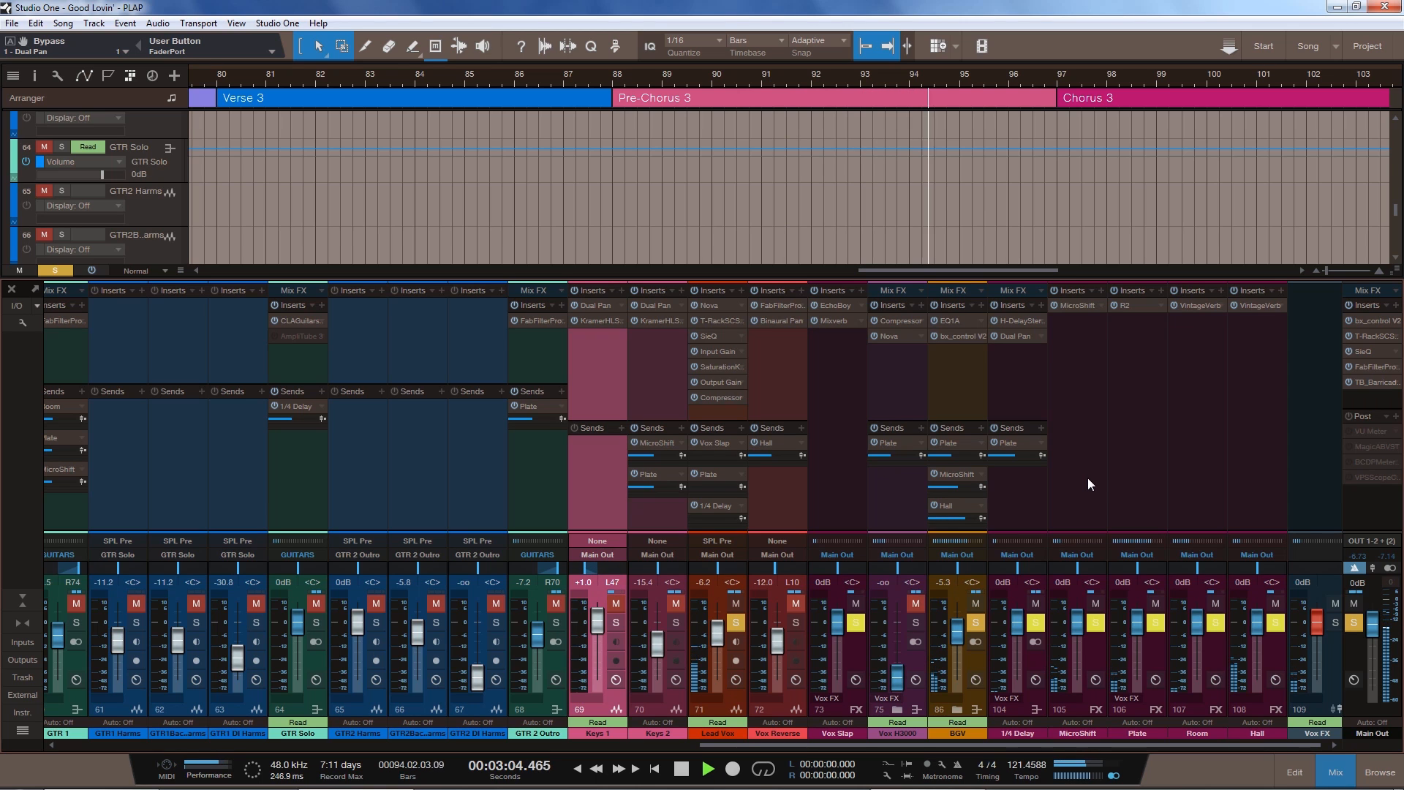
key(space)
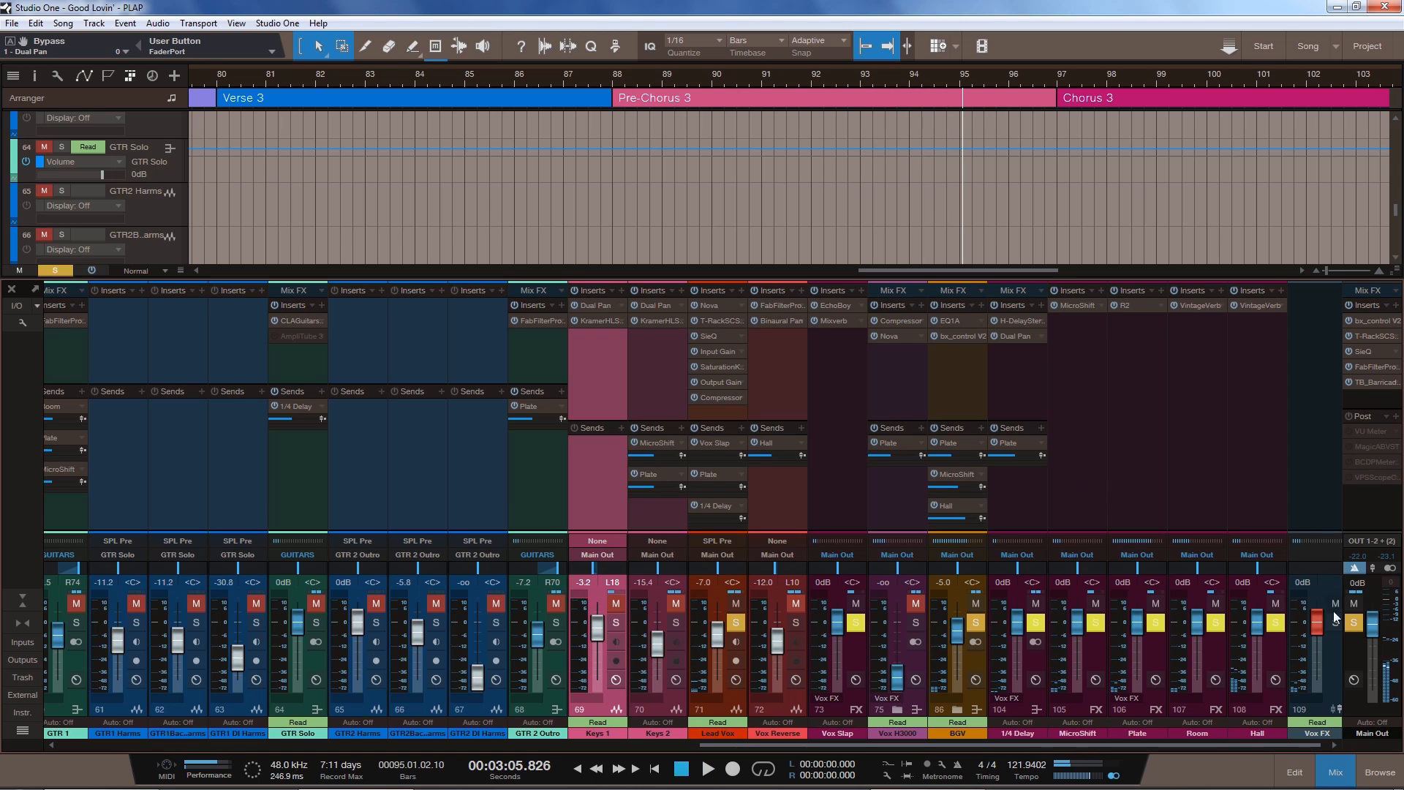
click(1352, 624)
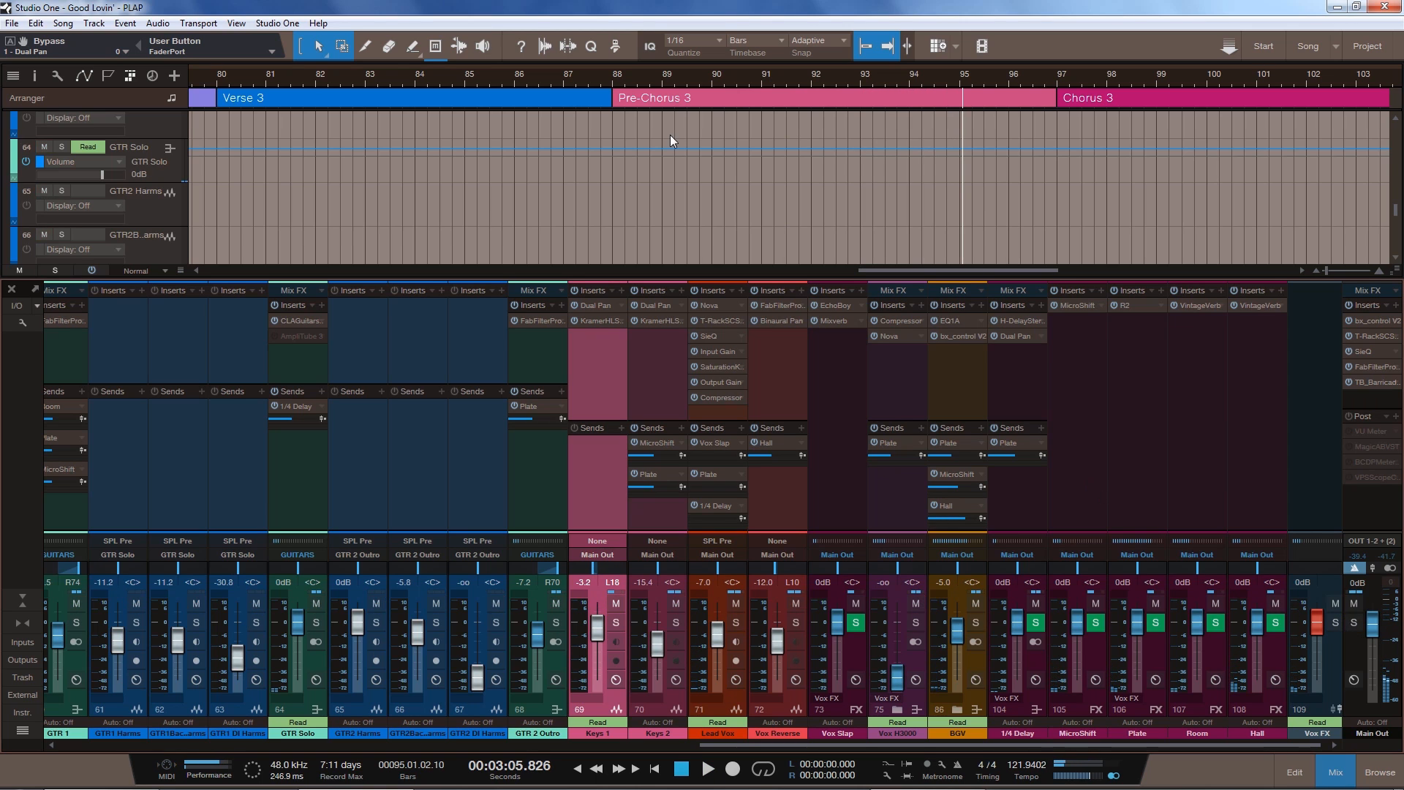
Audition the full mix from the end of Verse 3 through Pre-Chorus 3 and select the Lead Vox channel
click(608, 77)
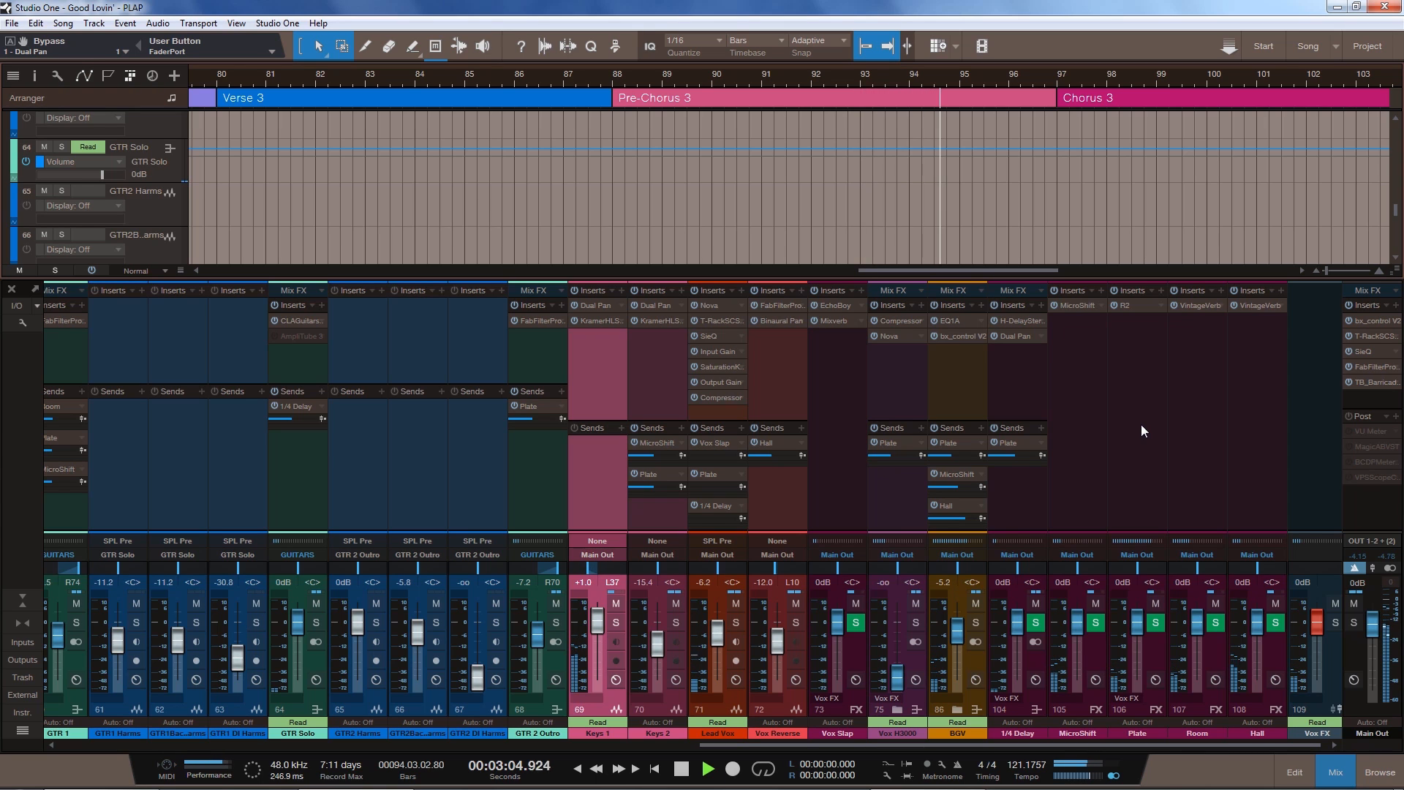
key(space)
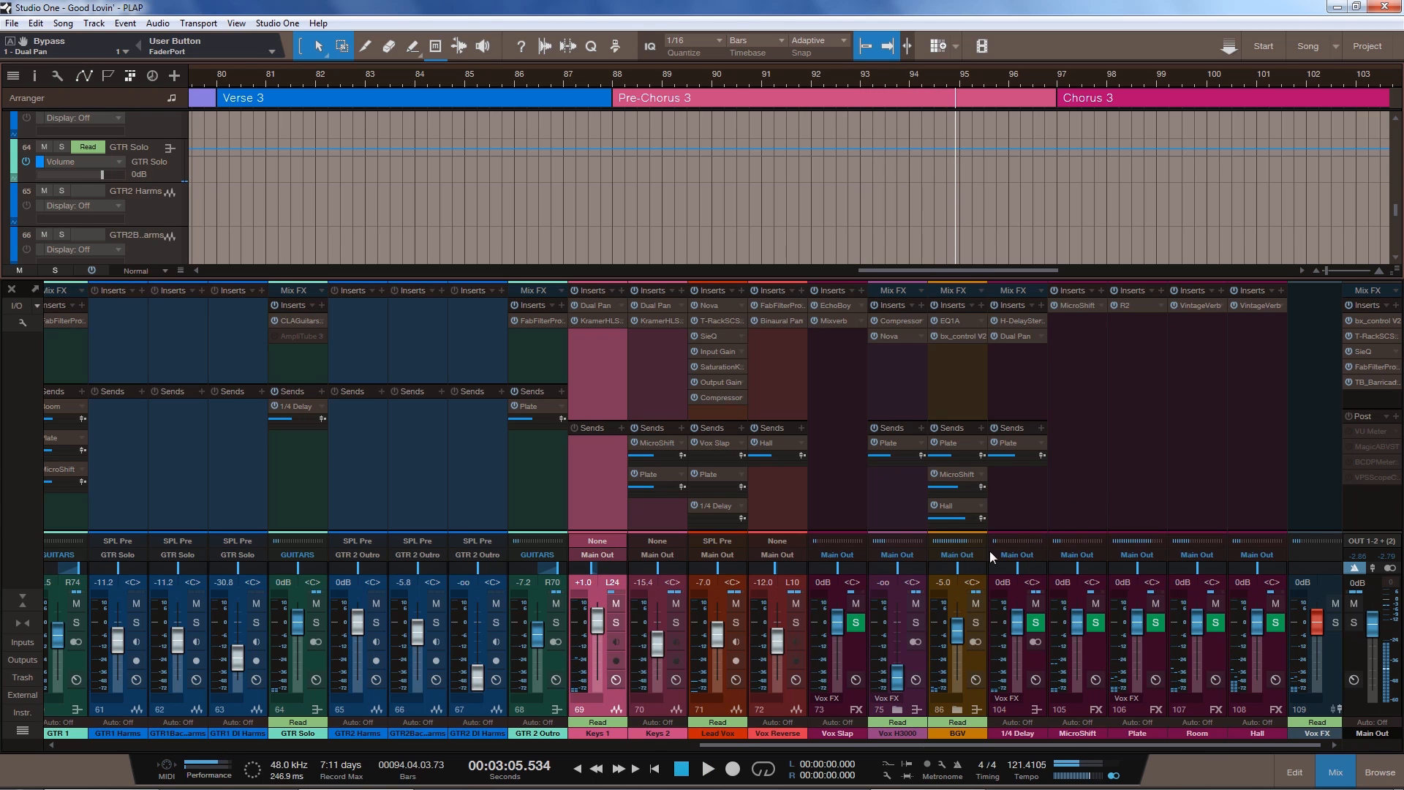
click(714, 411)
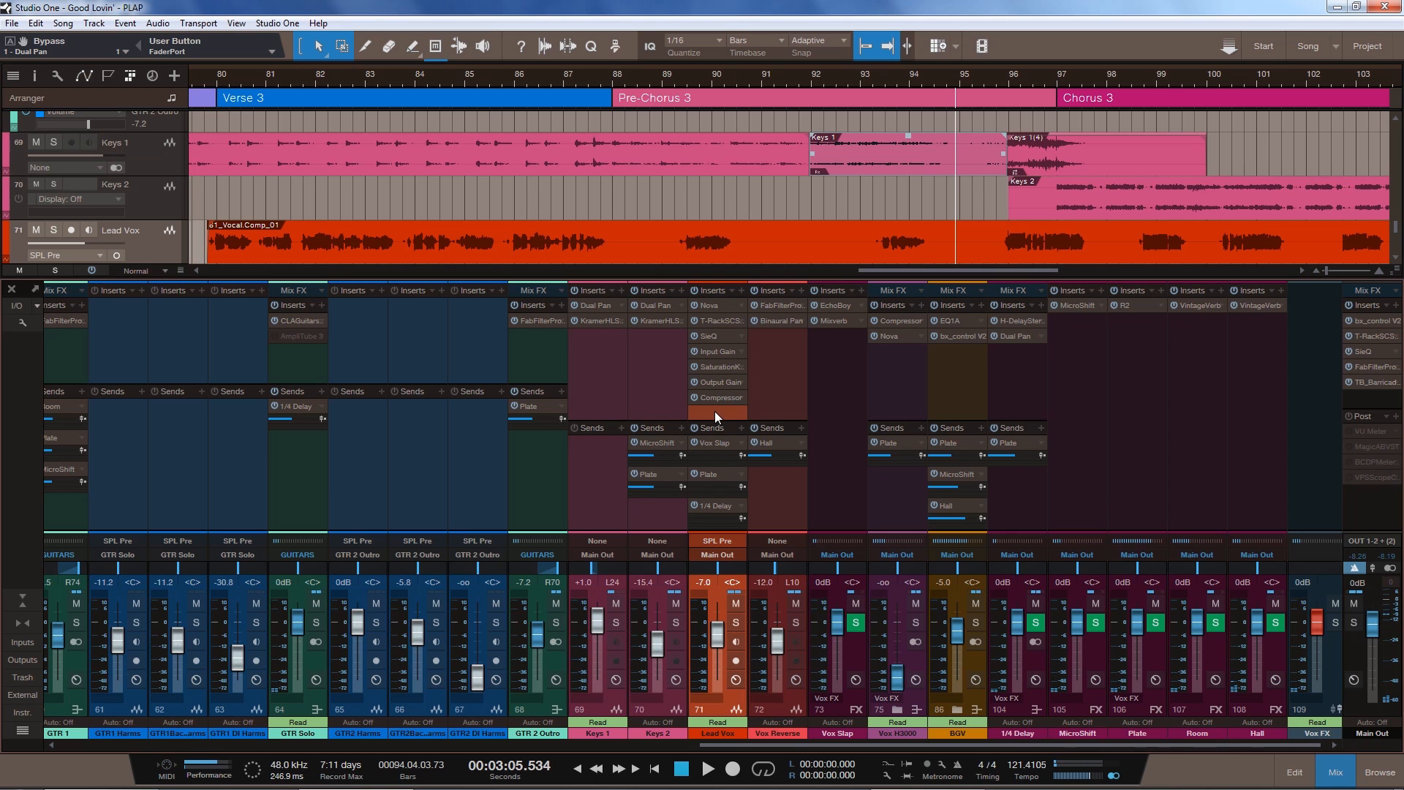
Select the Vox H3000 channel and audition its volume automation in the full mix from bar 88 into bar 94
click(617, 77)
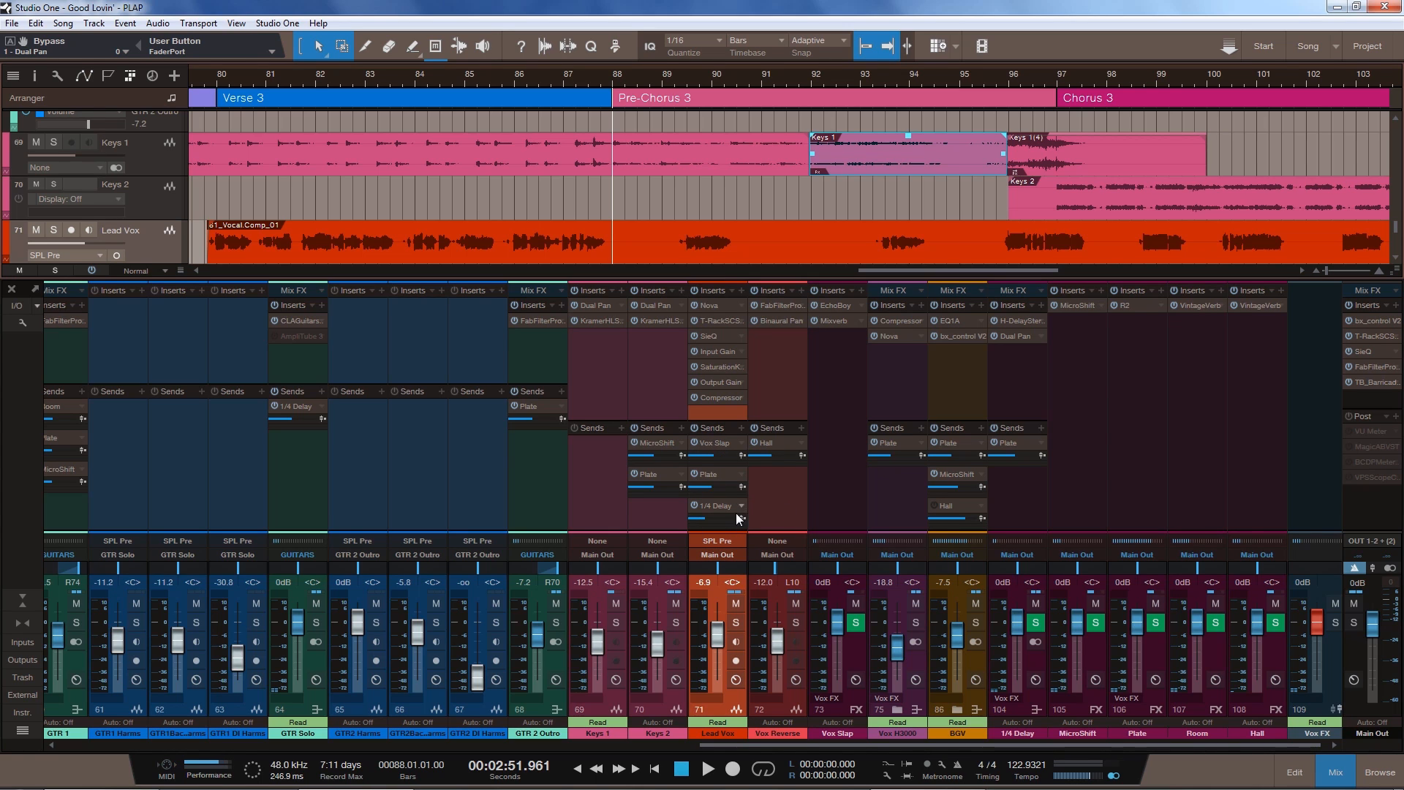
click(897, 494)
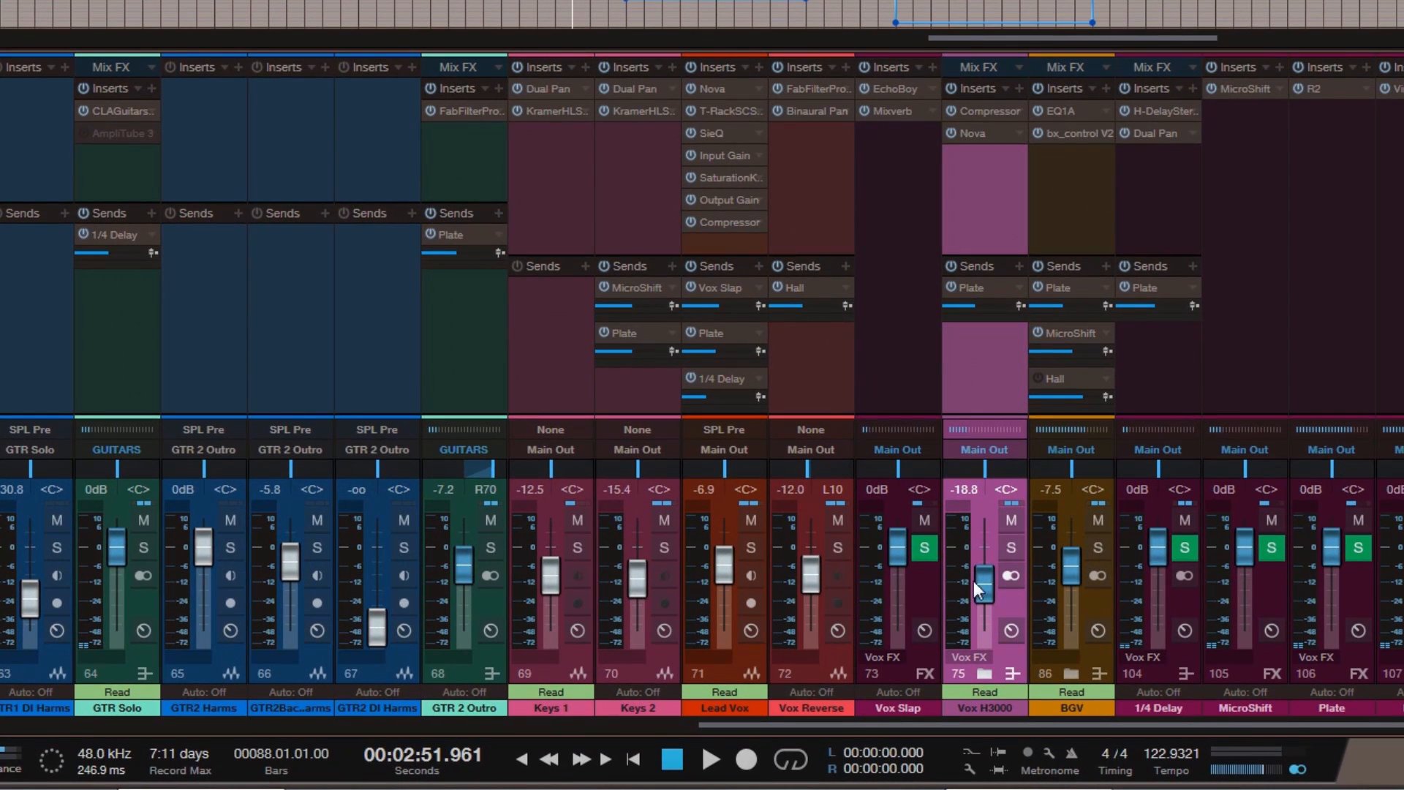
key(space)
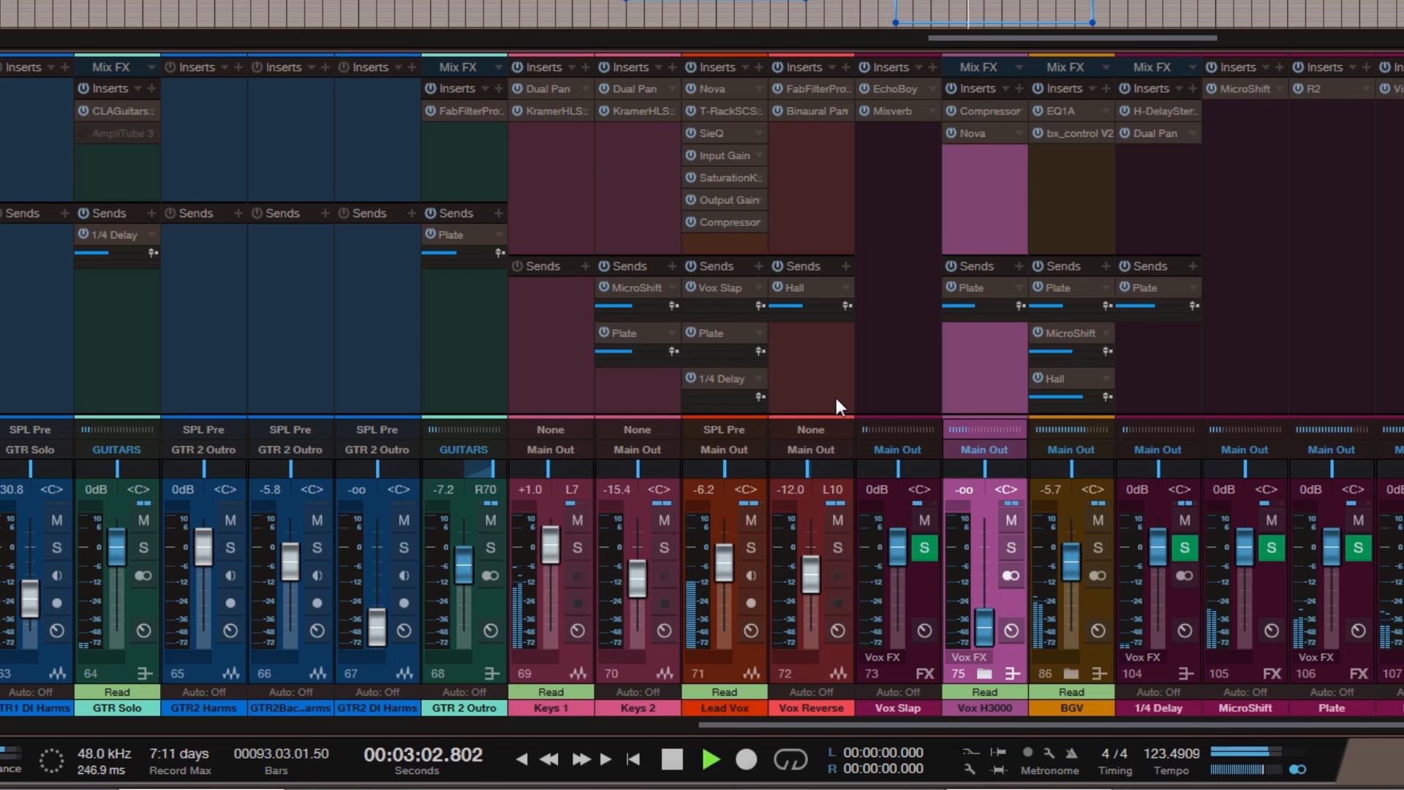
key(space)
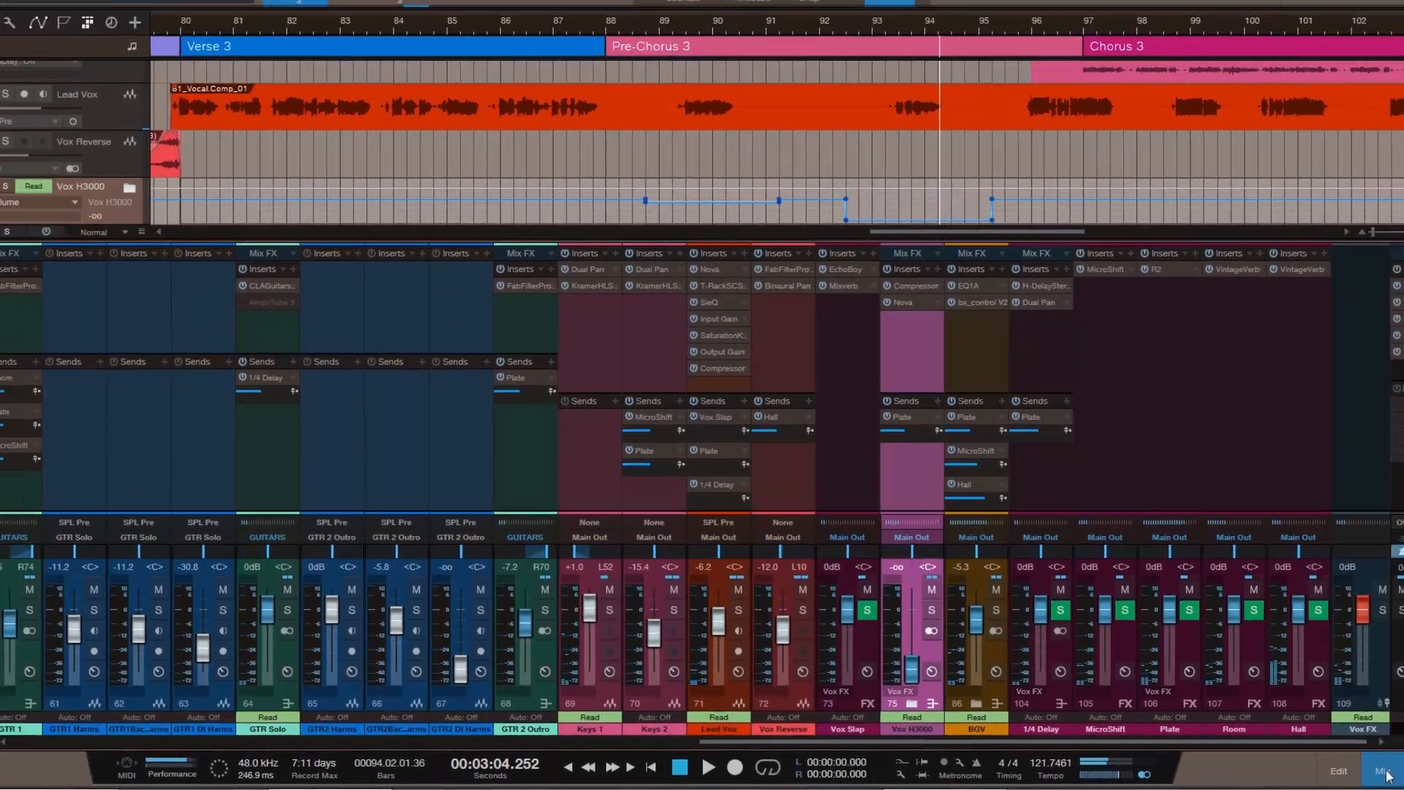
Hide the mixer, expand the Lead Vox automation lanes, and review its Vox Slap, 1/4 Delay and Plate send levels through Pre-Chorus 3
click(1385, 775)
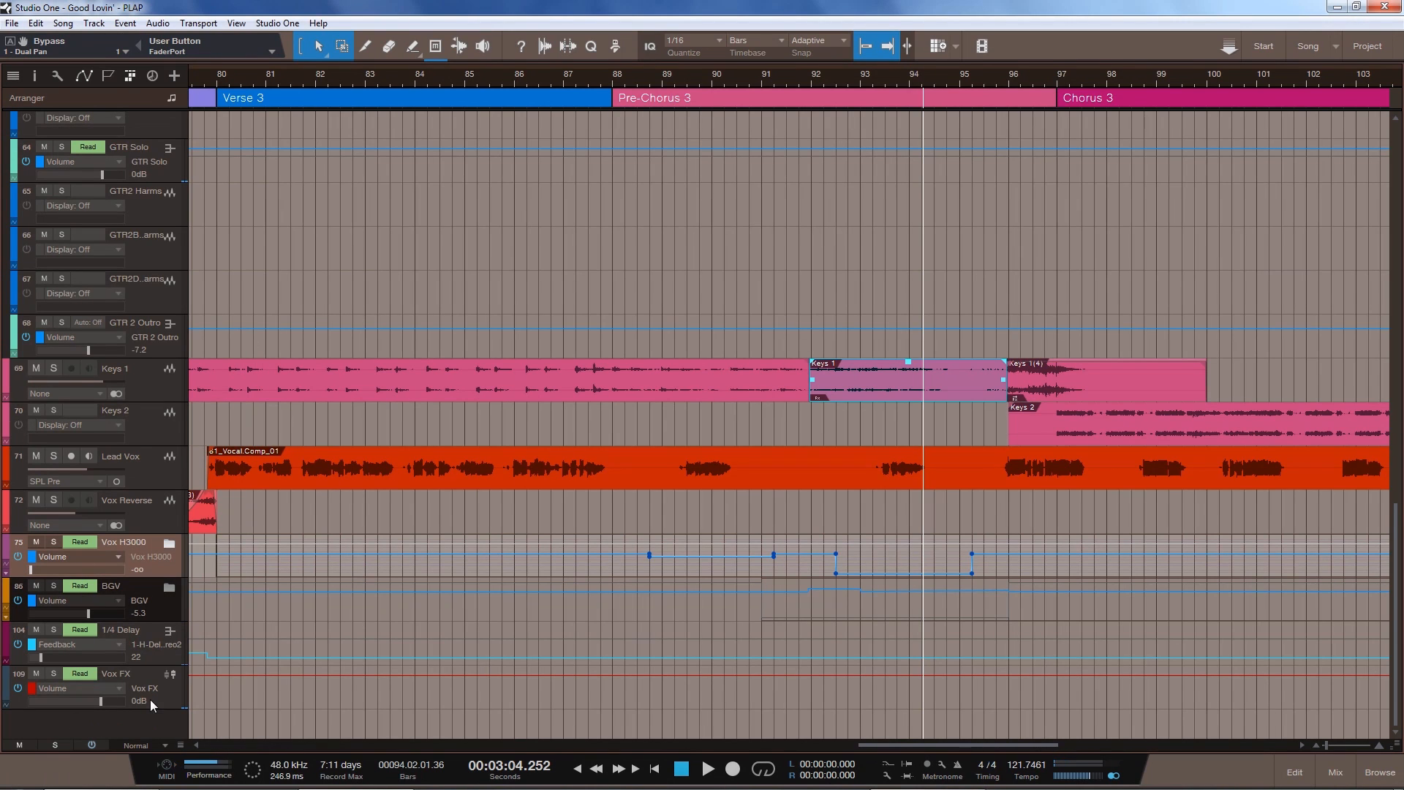
click(146, 482)
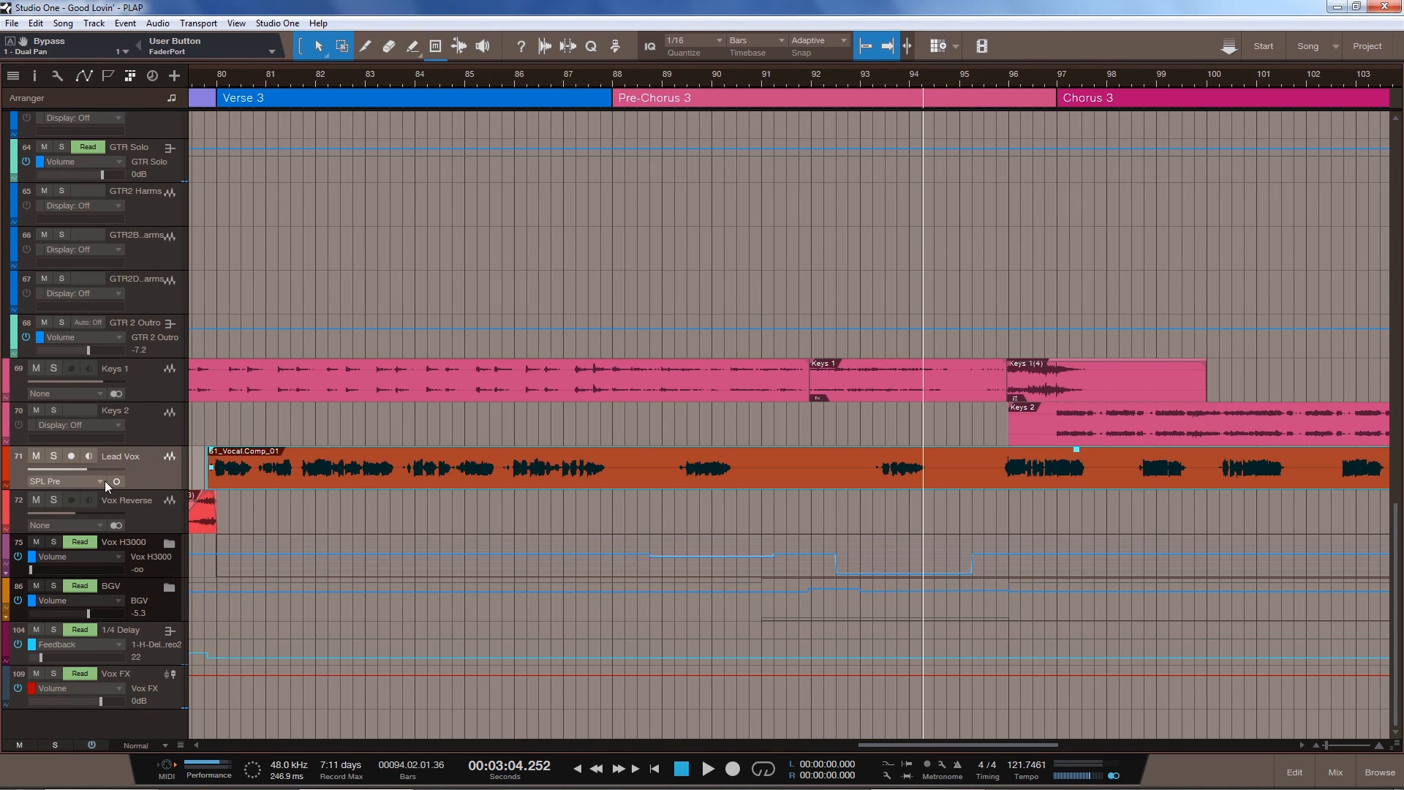
click(5, 486)
scroll(104, 491, down, 1)
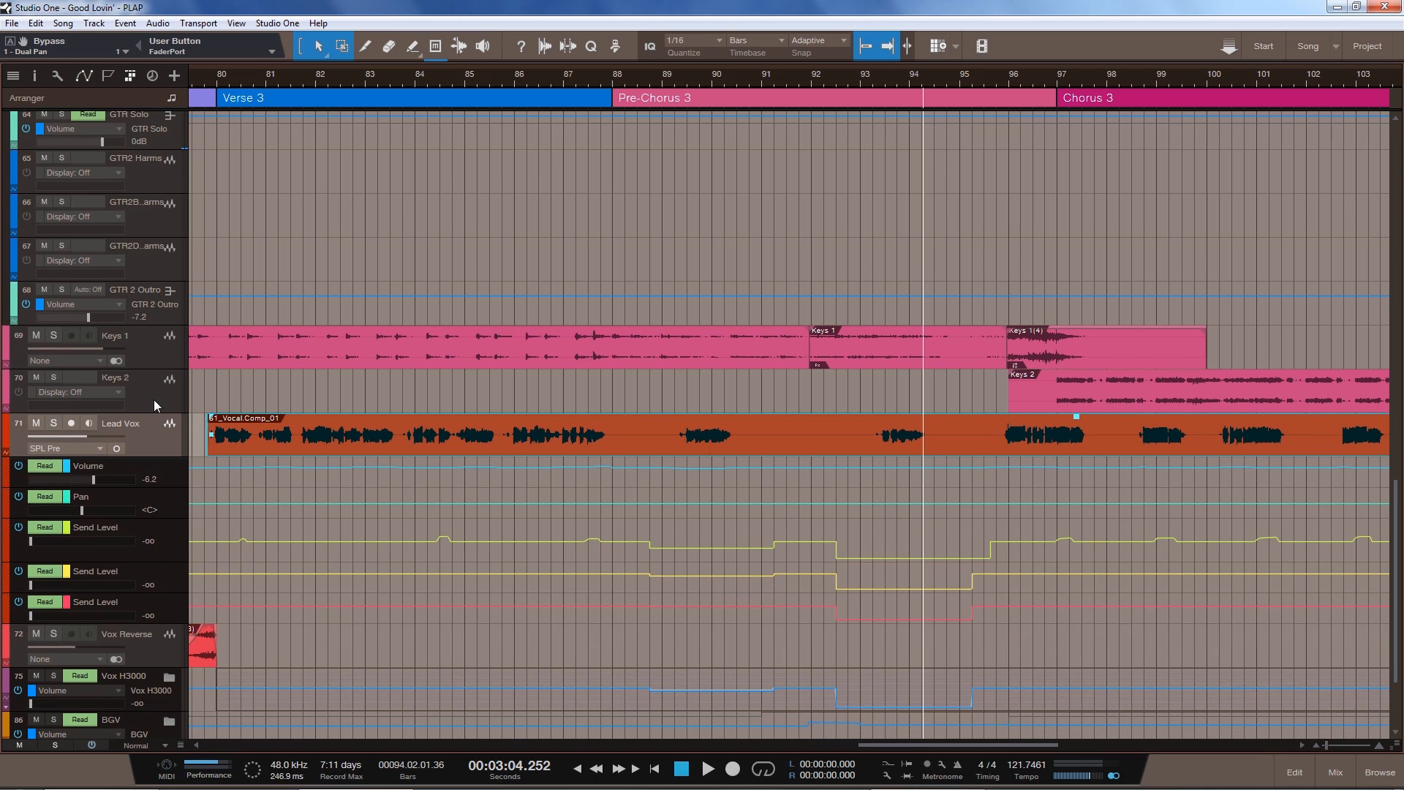
click(163, 547)
click(166, 580)
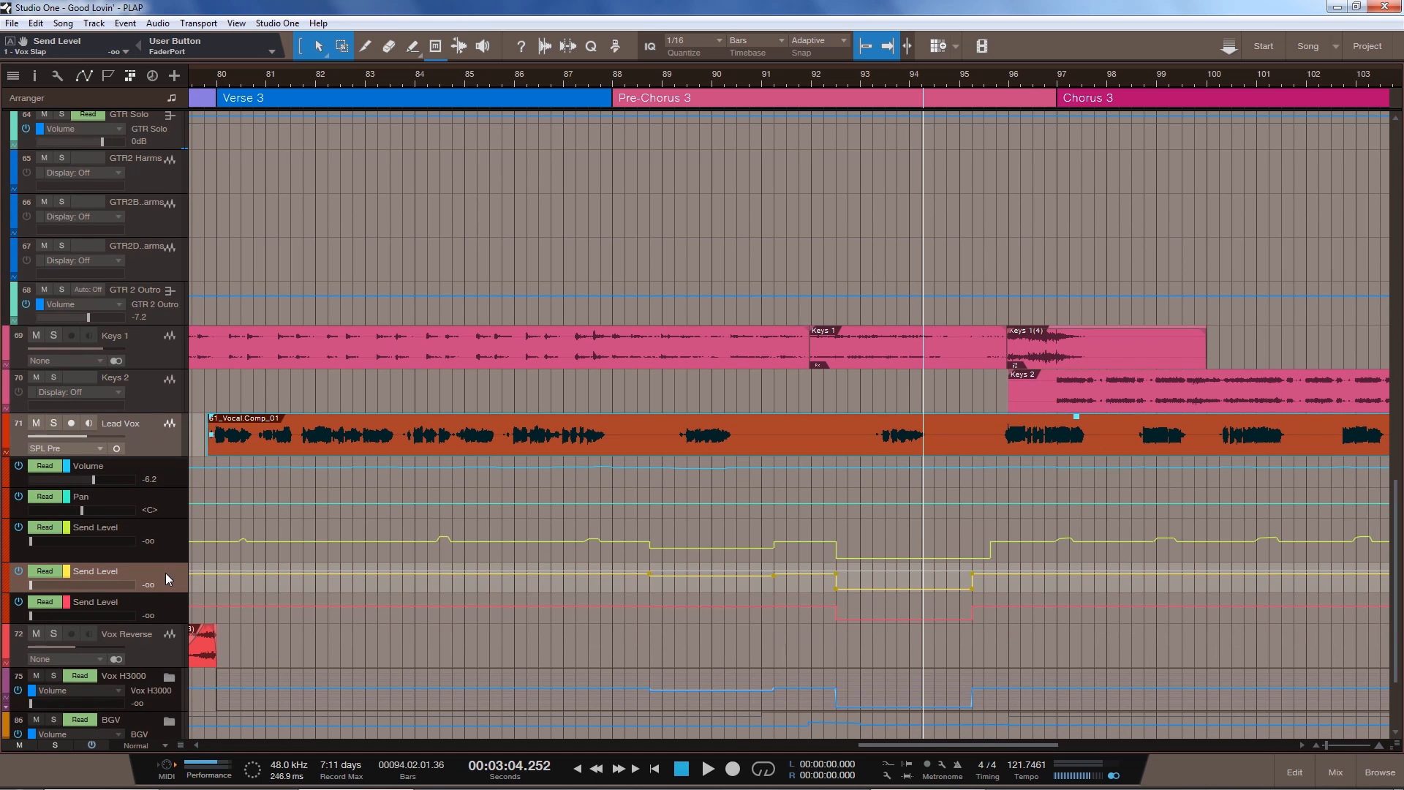
click(165, 538)
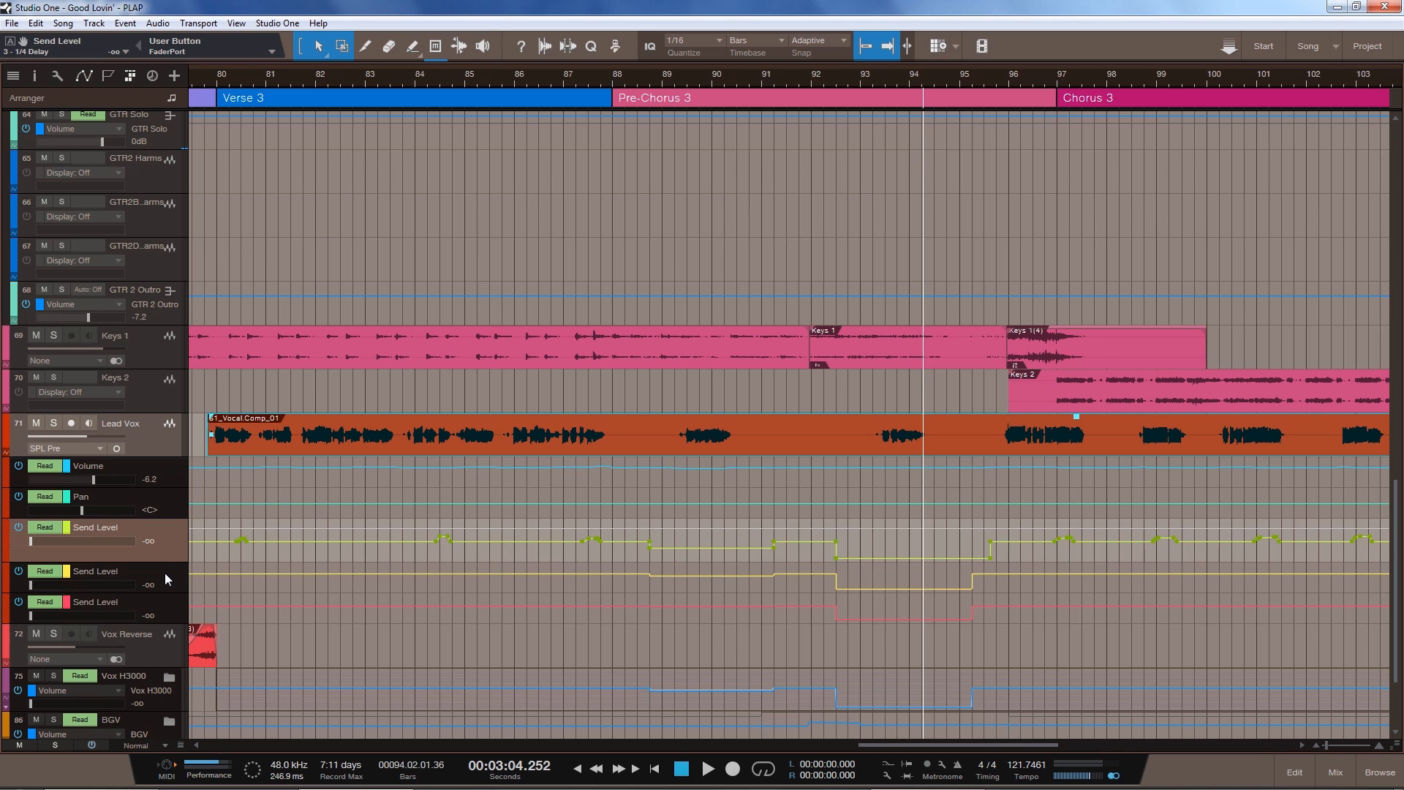
click(160, 606)
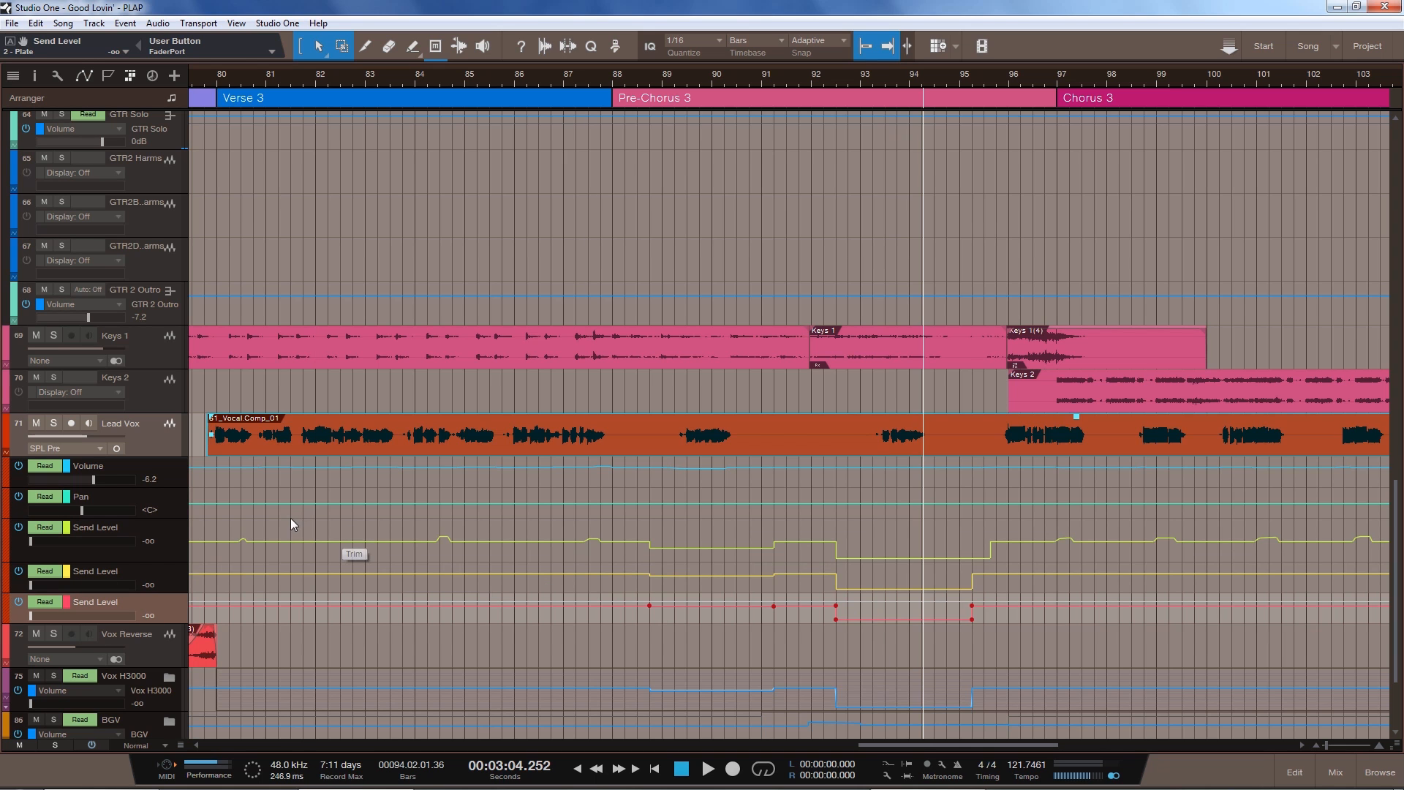
click(5, 455)
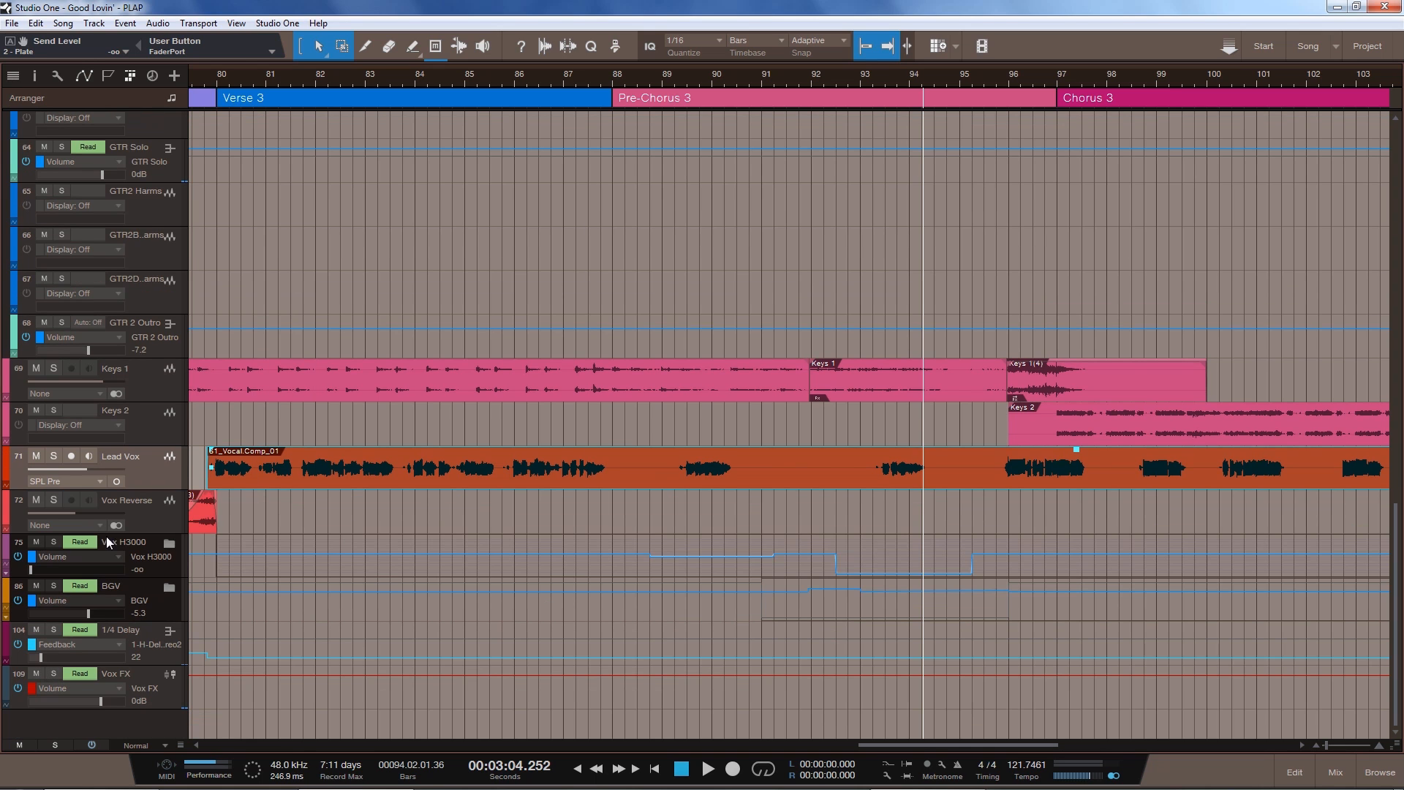
Enlarge the Vox H3000 track, audition its volume automation from the start of Pre-Chorus 3, and restore the track height
click(152, 573)
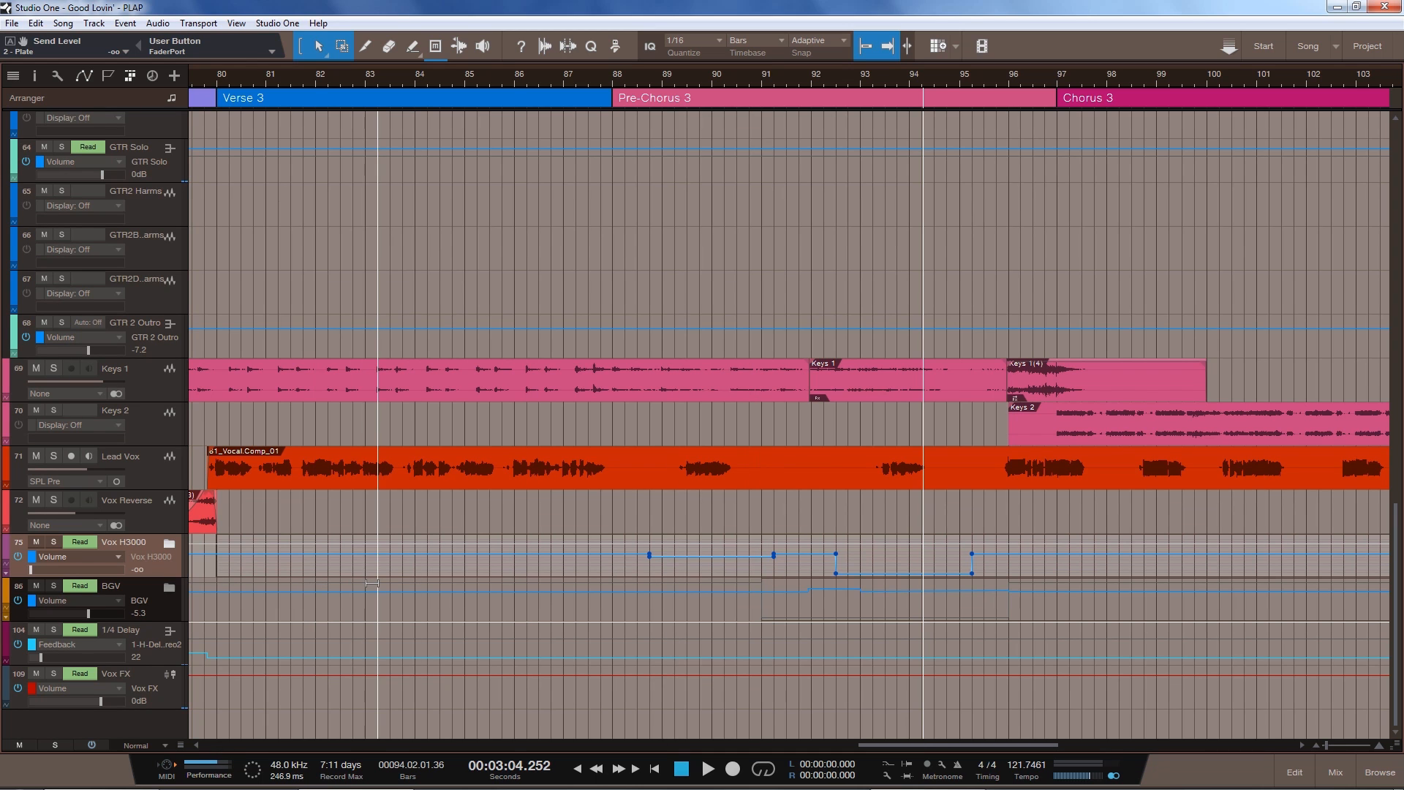
key(z)
scroll(388, 585, down, 2)
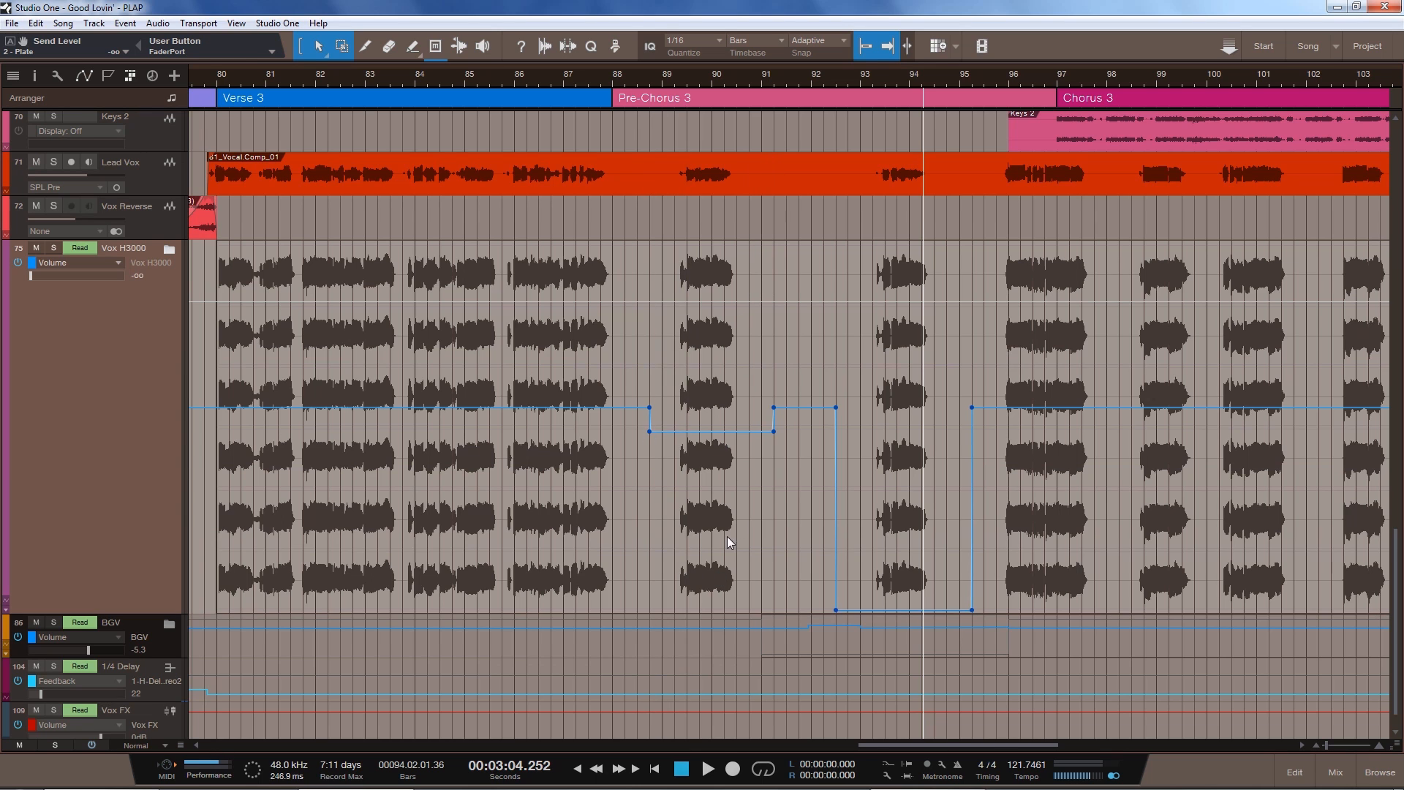
click(637, 85)
key(space)
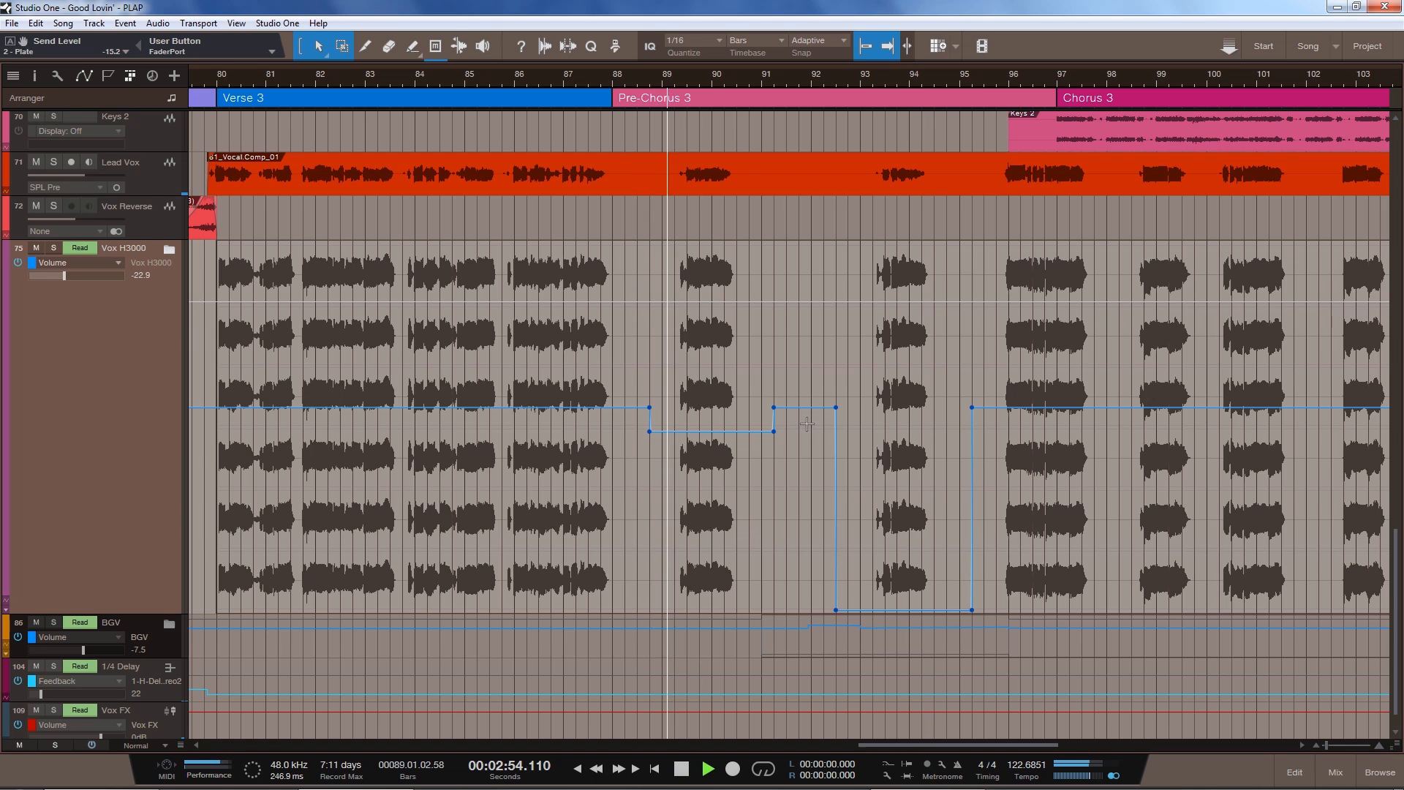
key(space)
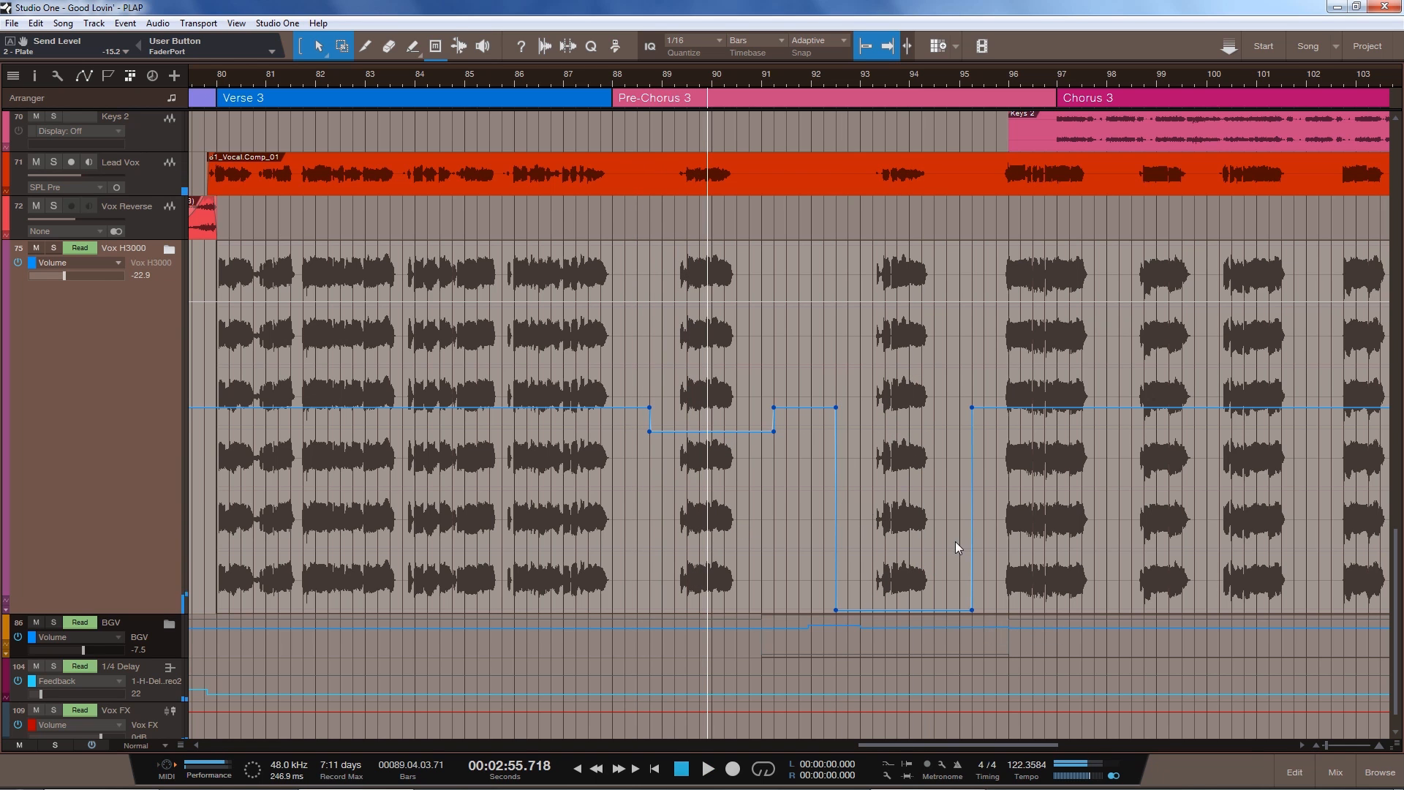
double_click(79, 471)
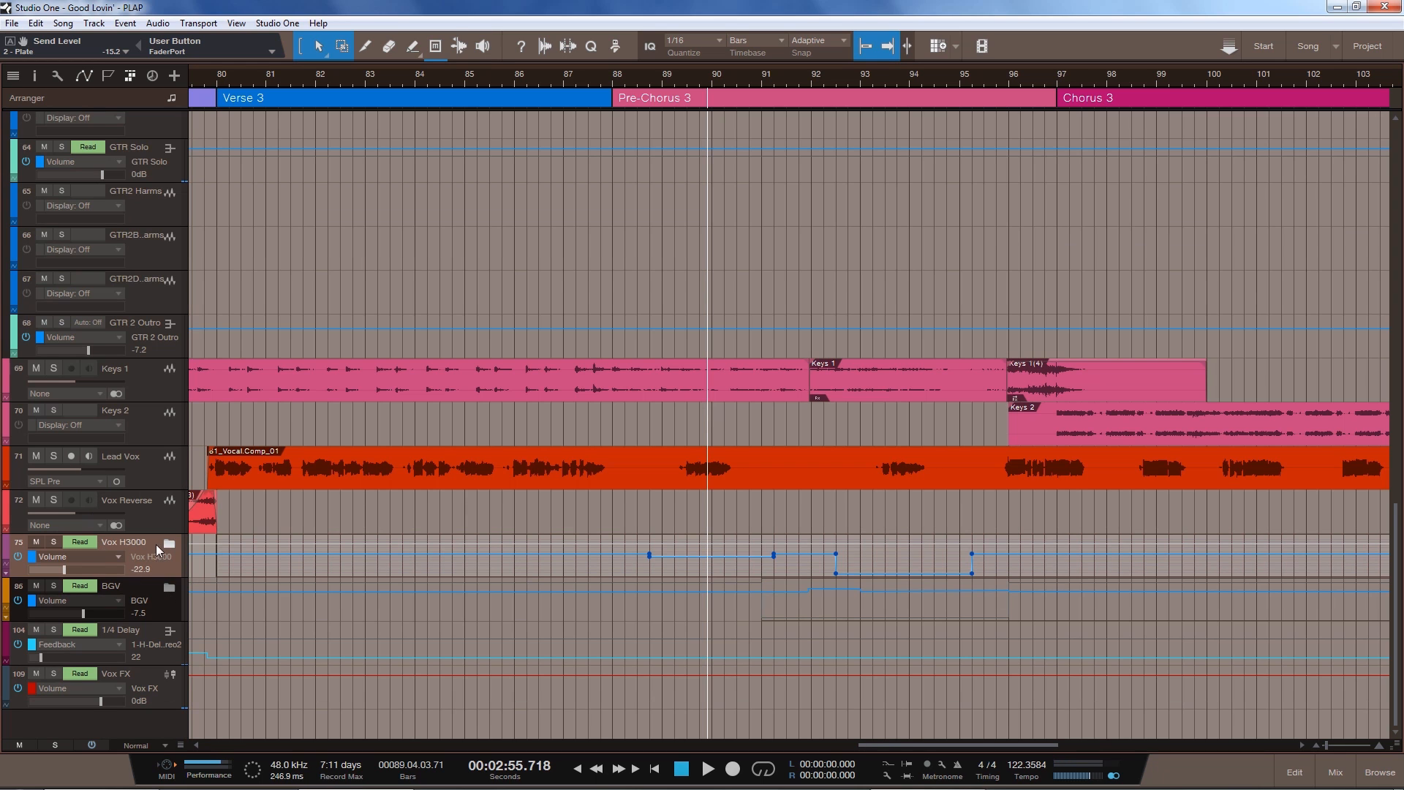
Reopen the Lead Vox automation lanes to compare their send levels in Pre-Chorus 3, and collapse them again
click(165, 475)
click(16, 491)
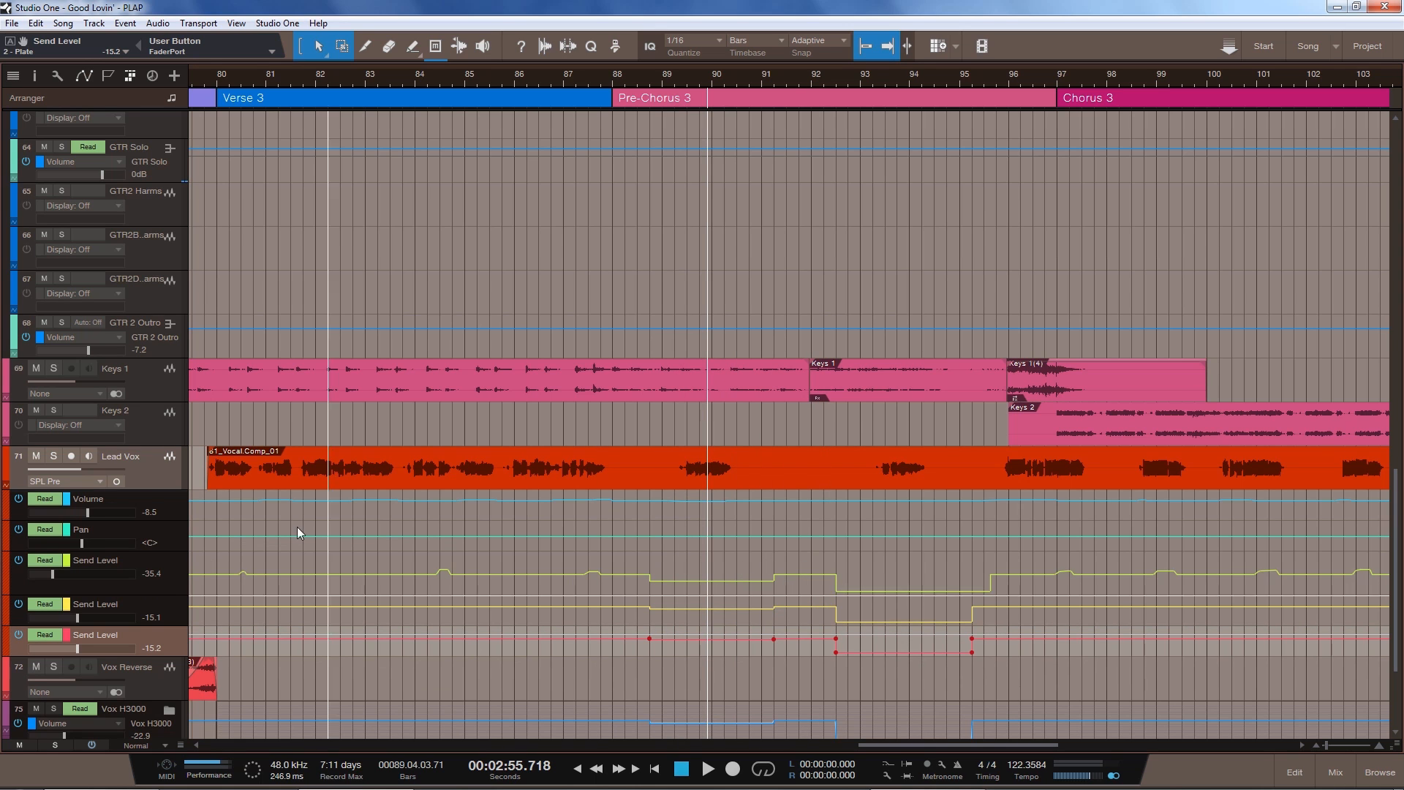
click(10, 493)
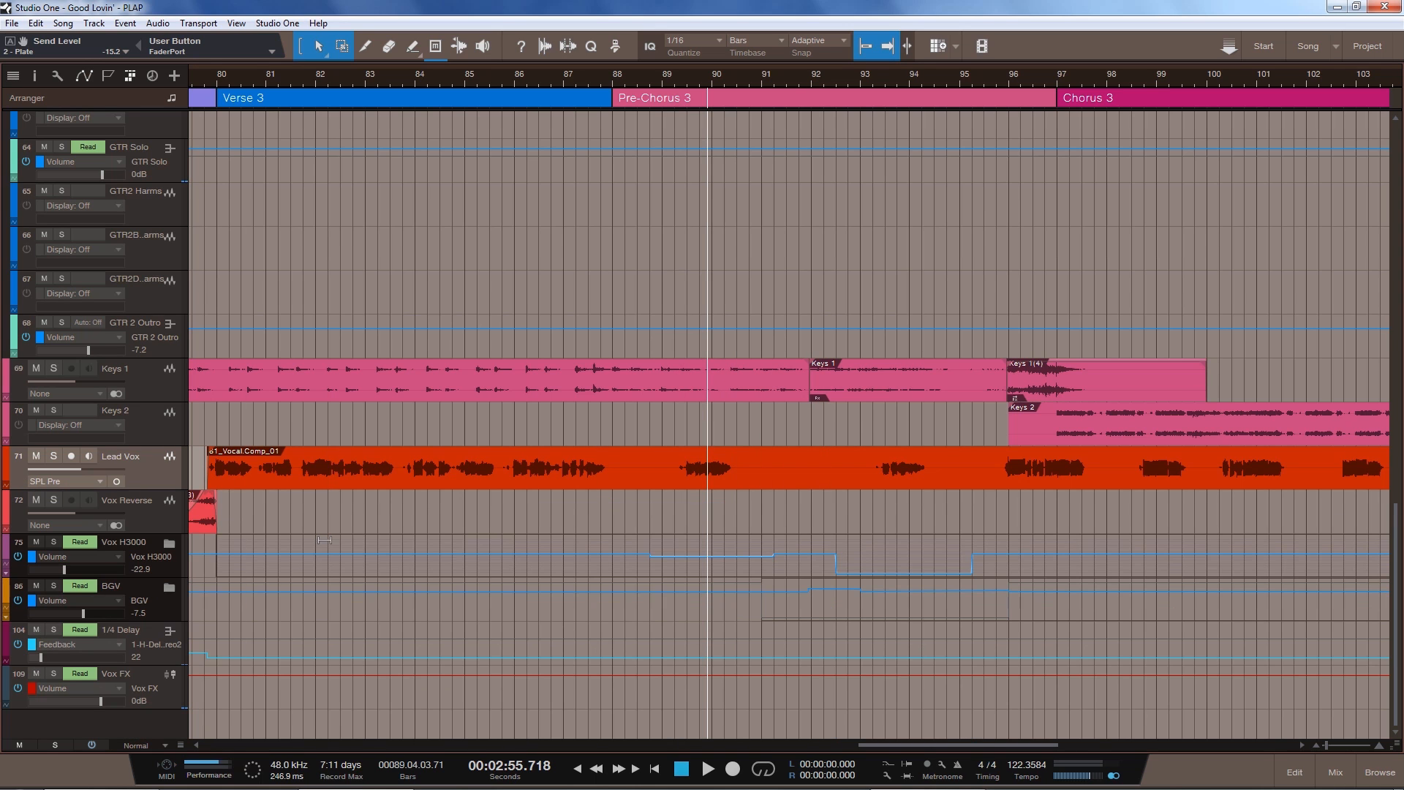
Solo Lead Vox and audition it with its effects from bar 24 in the Verse into bar 29 of the first Pre-Chorus
key(shift+f)
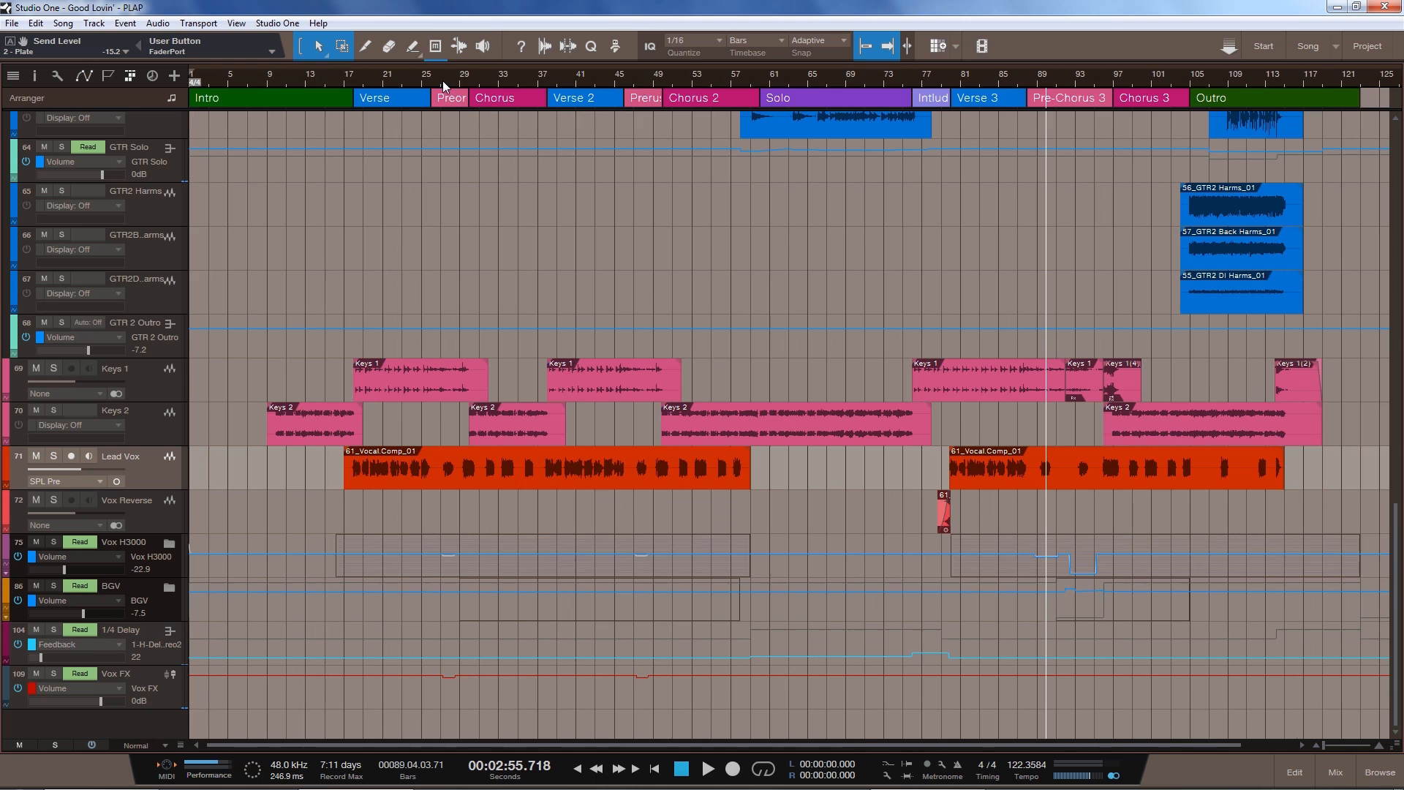
drag(442, 80, 439, 100)
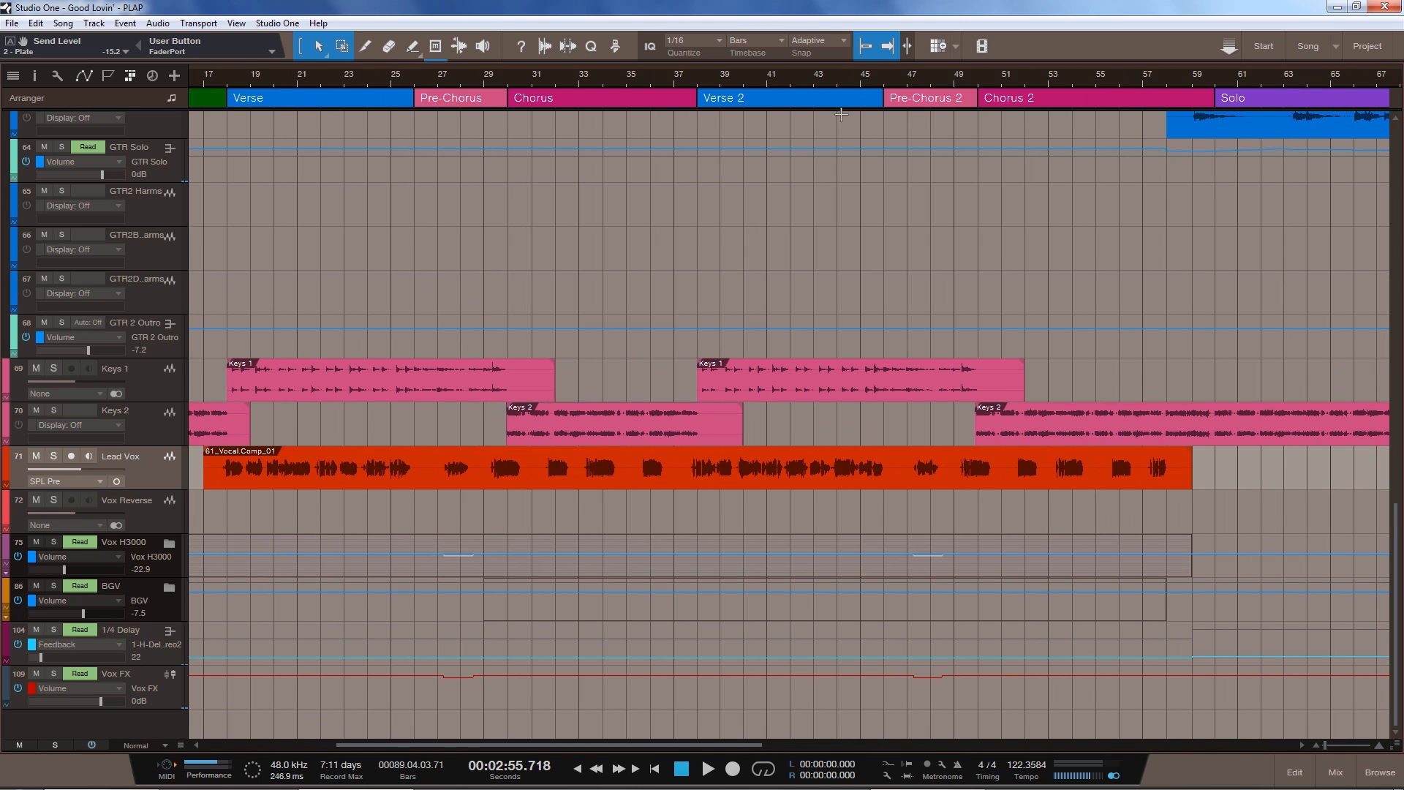
click(421, 82)
click(414, 85)
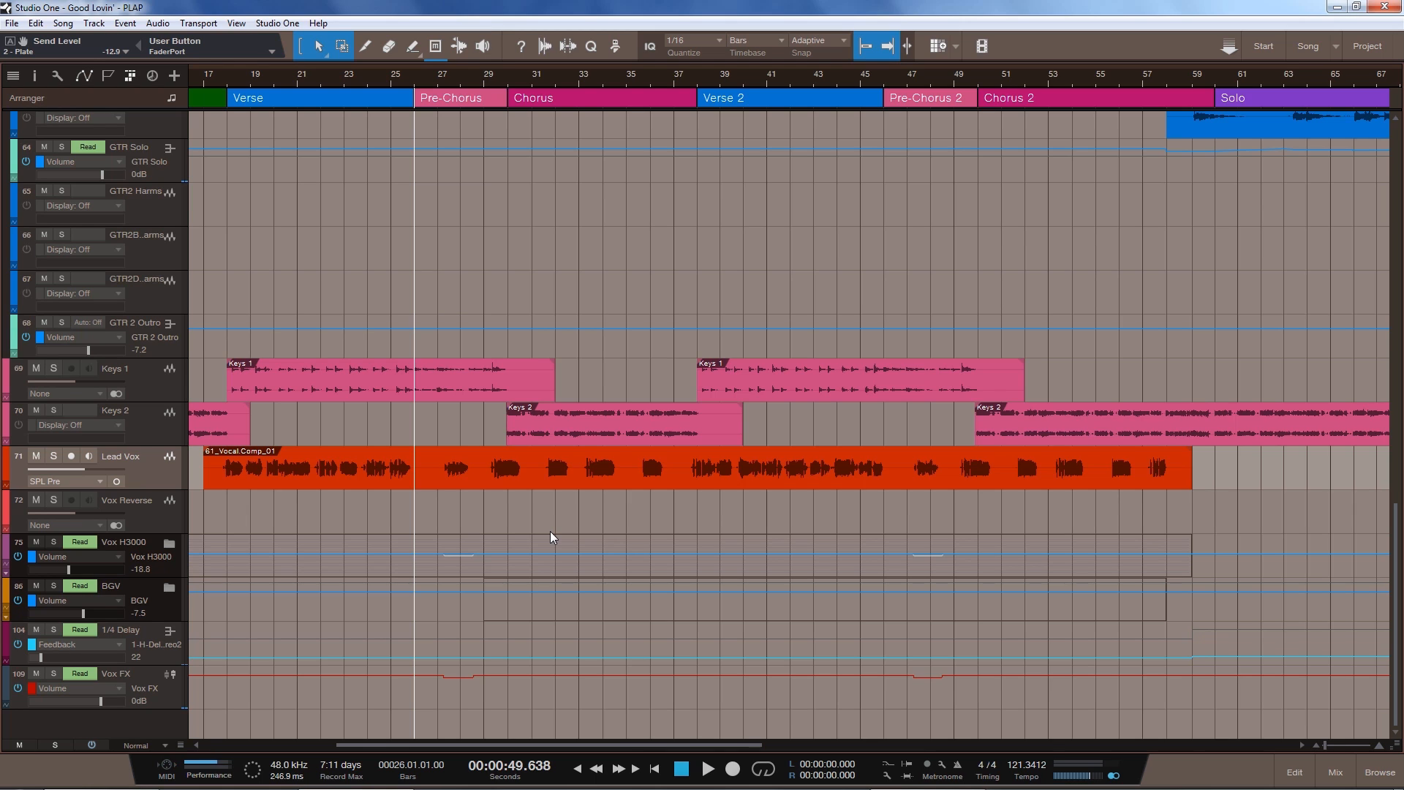
click(368, 80)
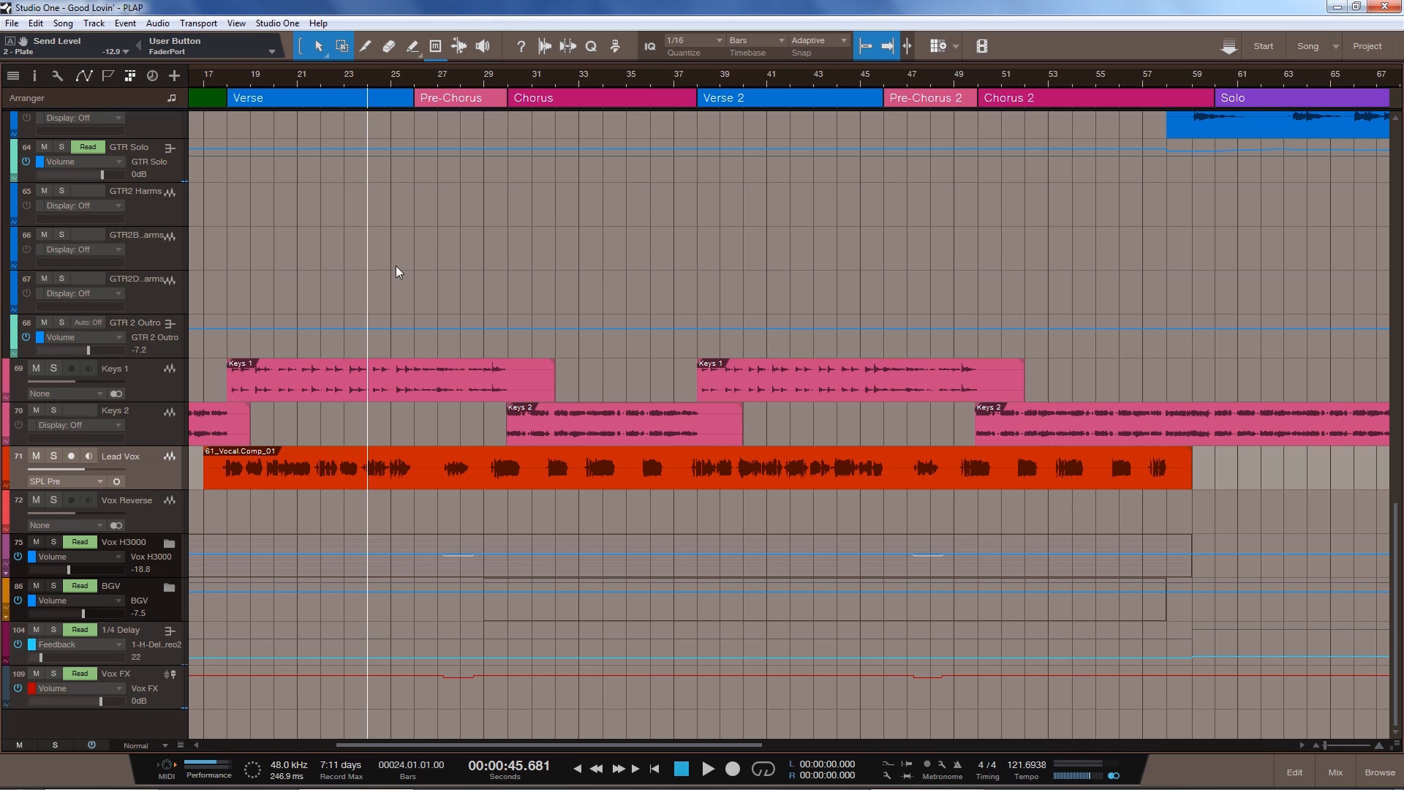
click(53, 456)
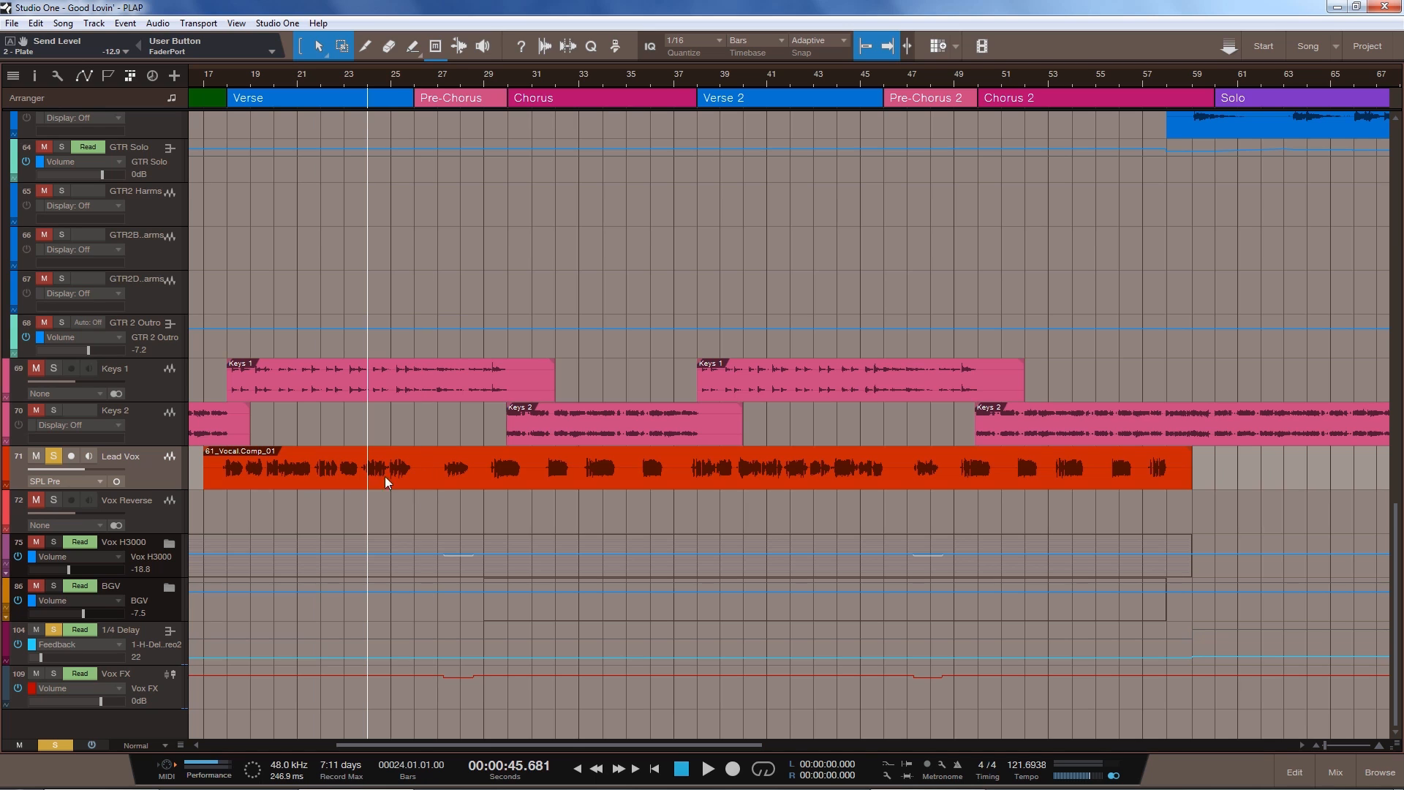
key(space)
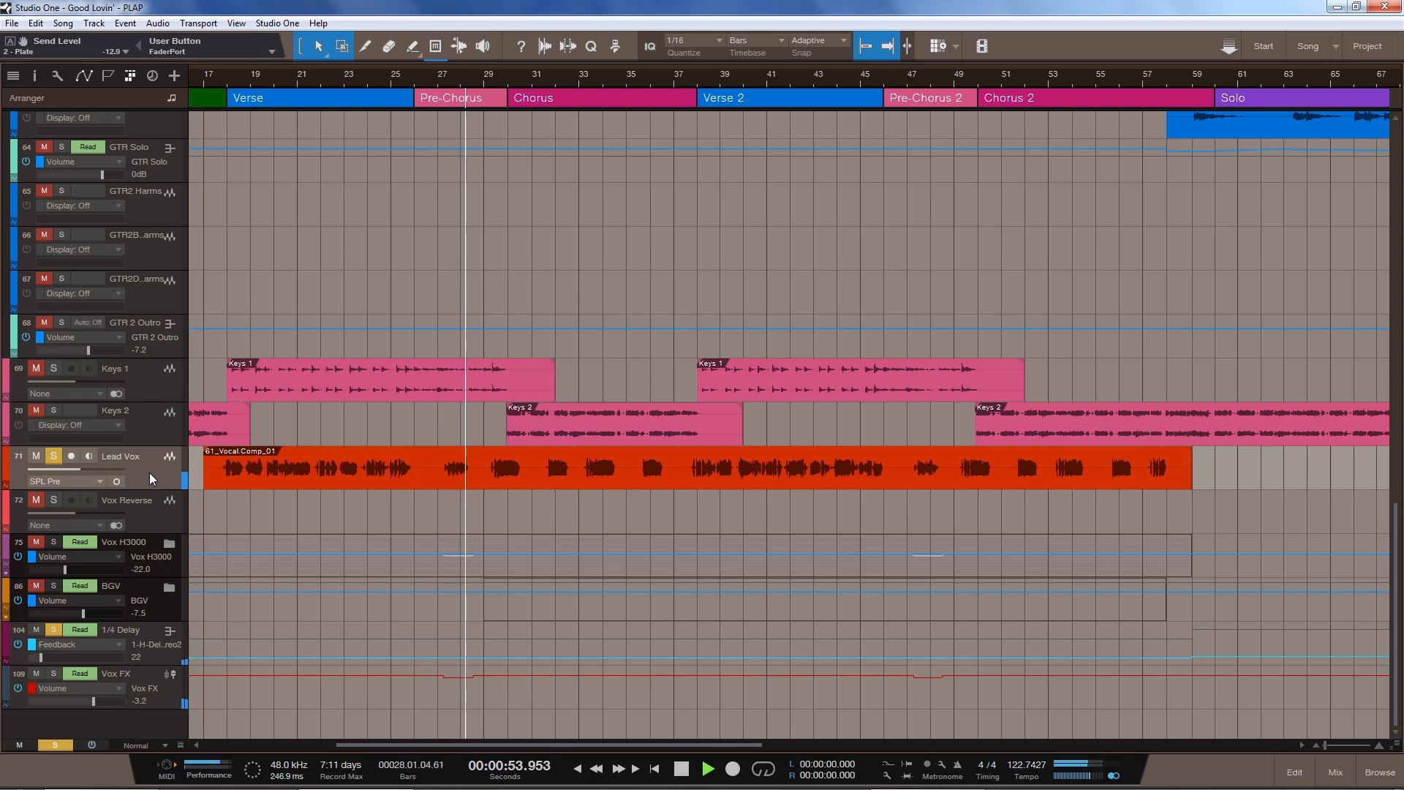
key(space)
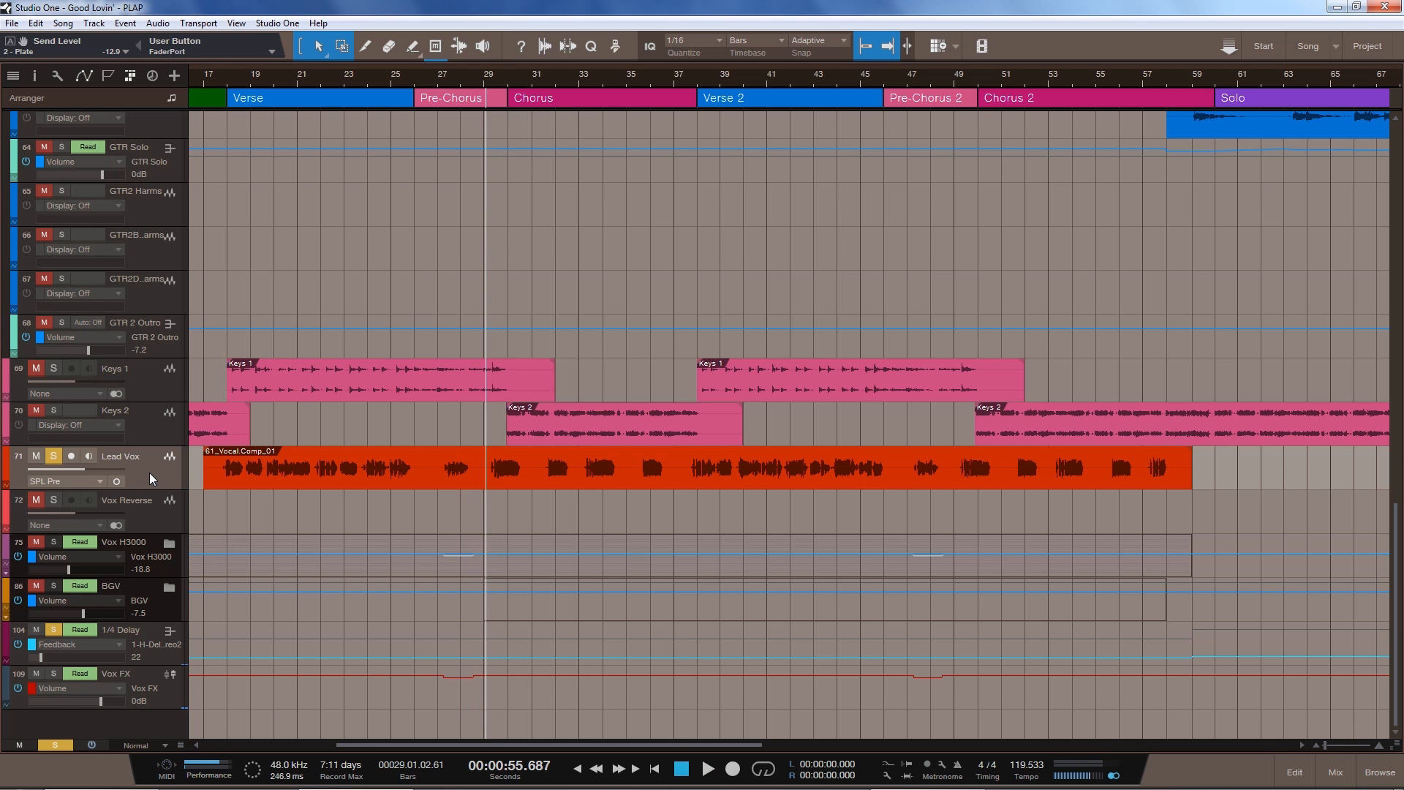
Show the mixer, select the Vox FX channel, examine which channels it controls, and hide the mixer
key(F3)
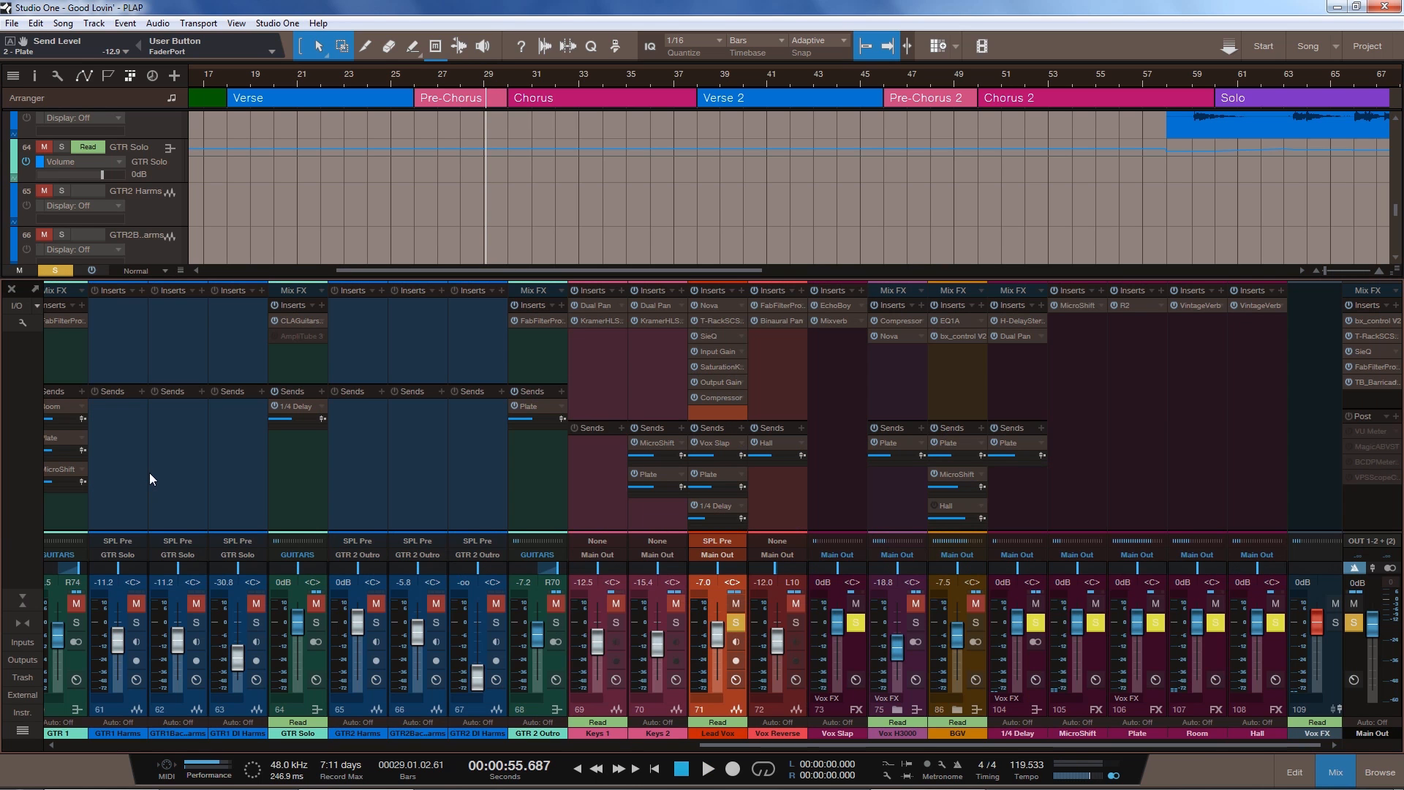
drag(970, 744, 1143, 741)
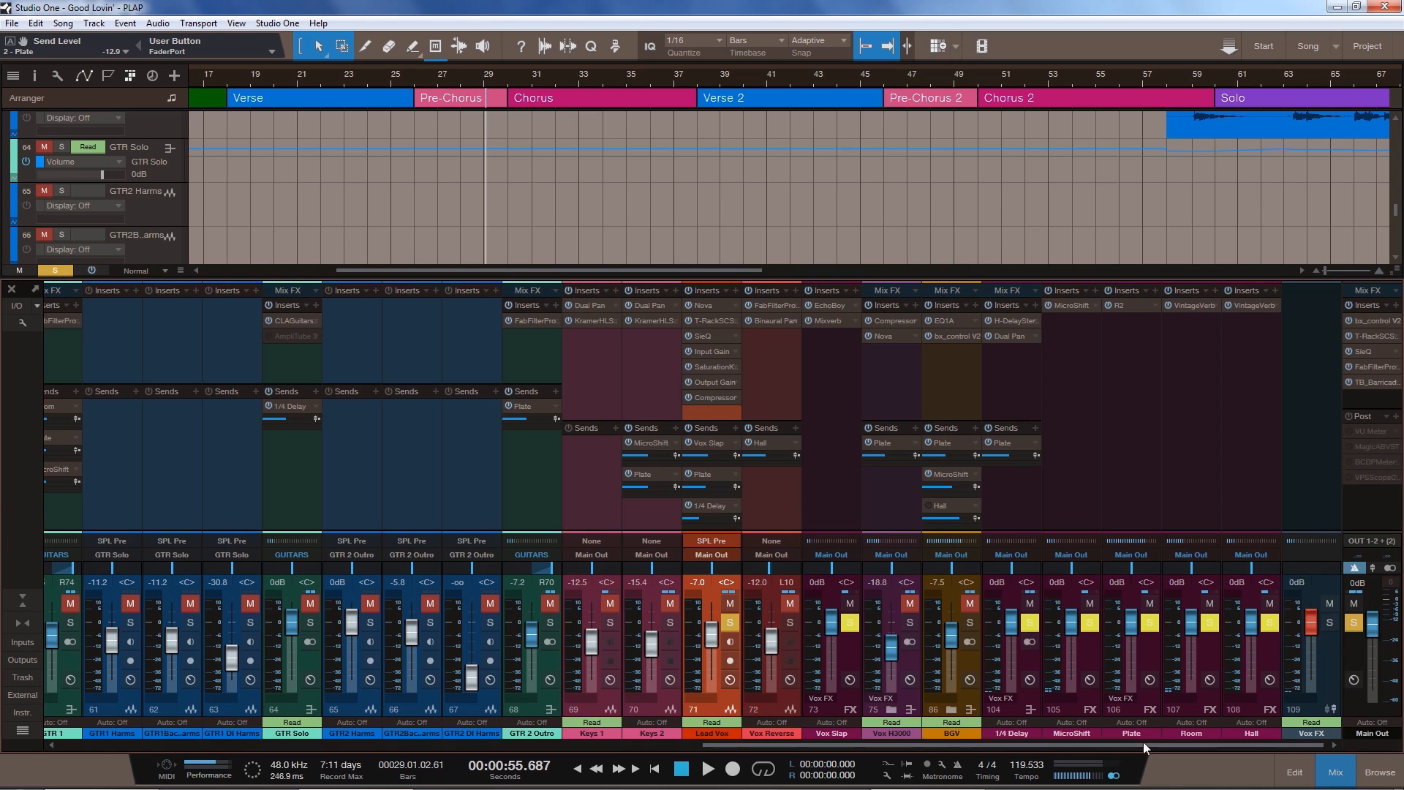
click(1307, 447)
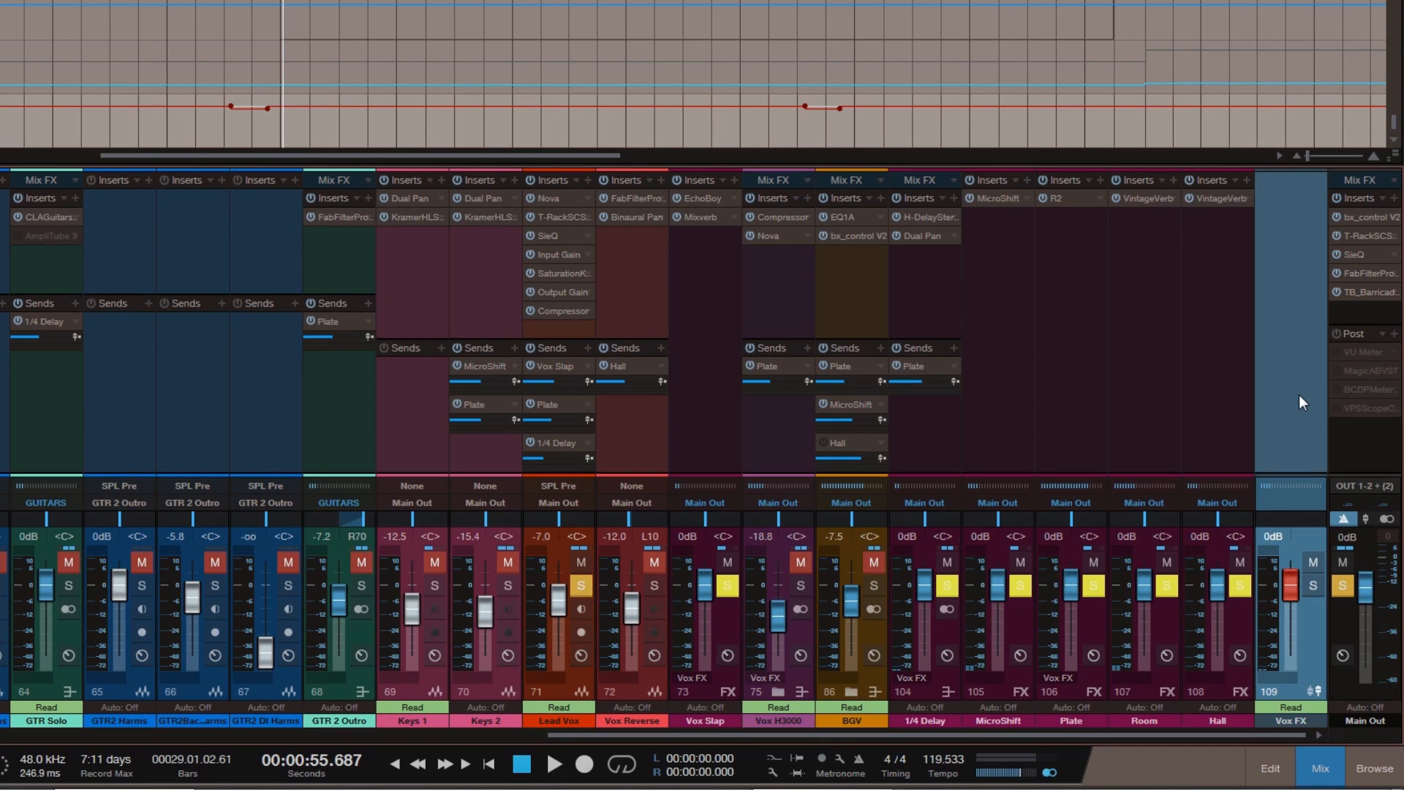
click(1267, 485)
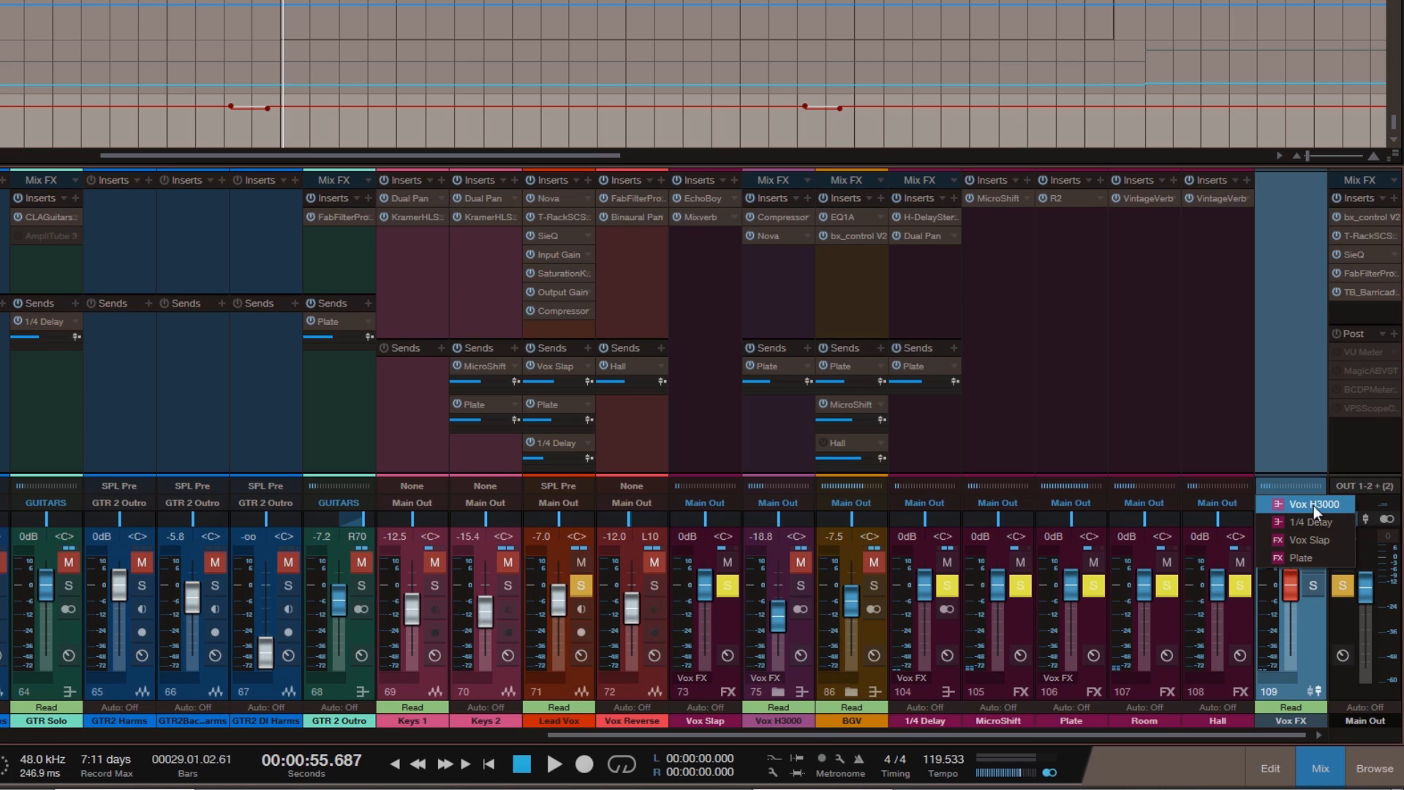
click(1314, 553)
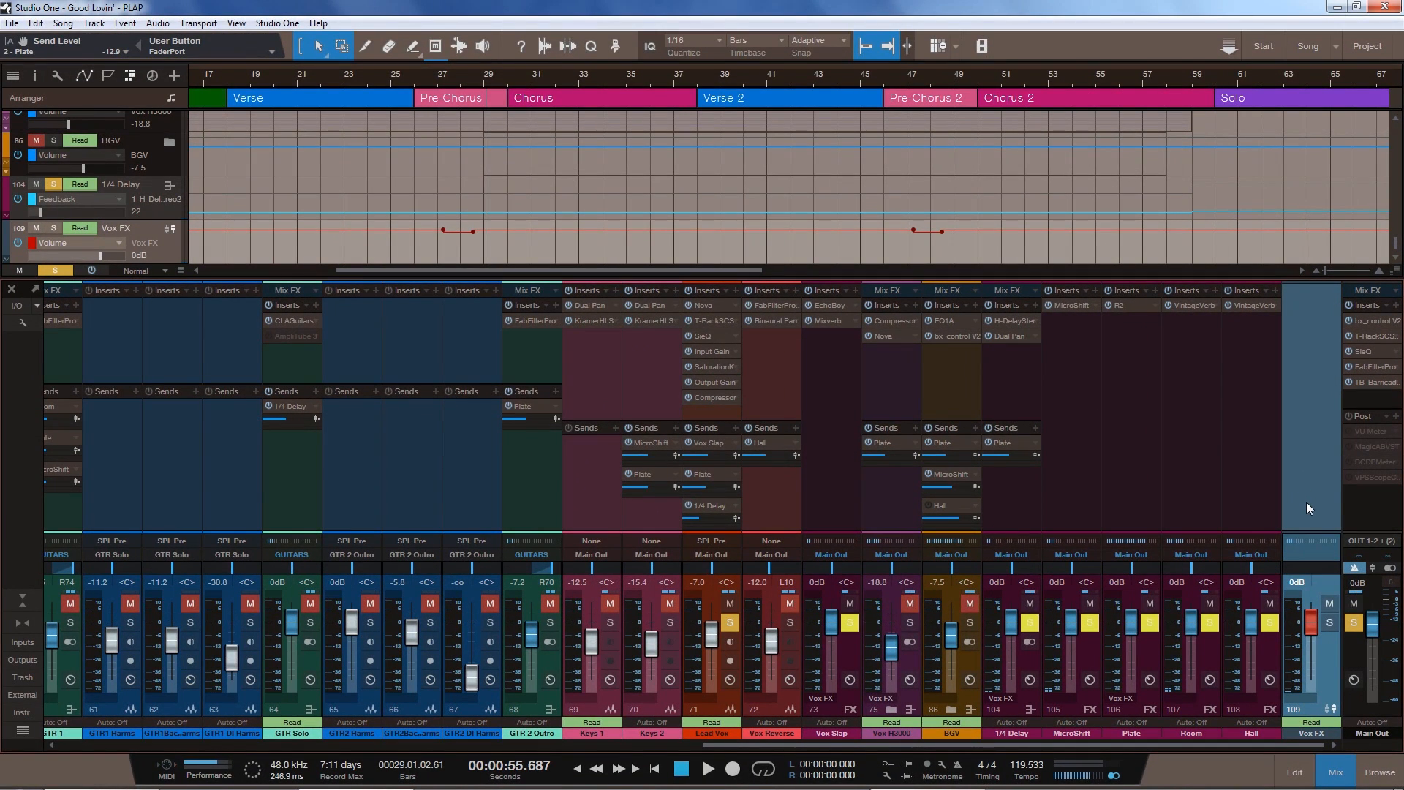
click(1336, 773)
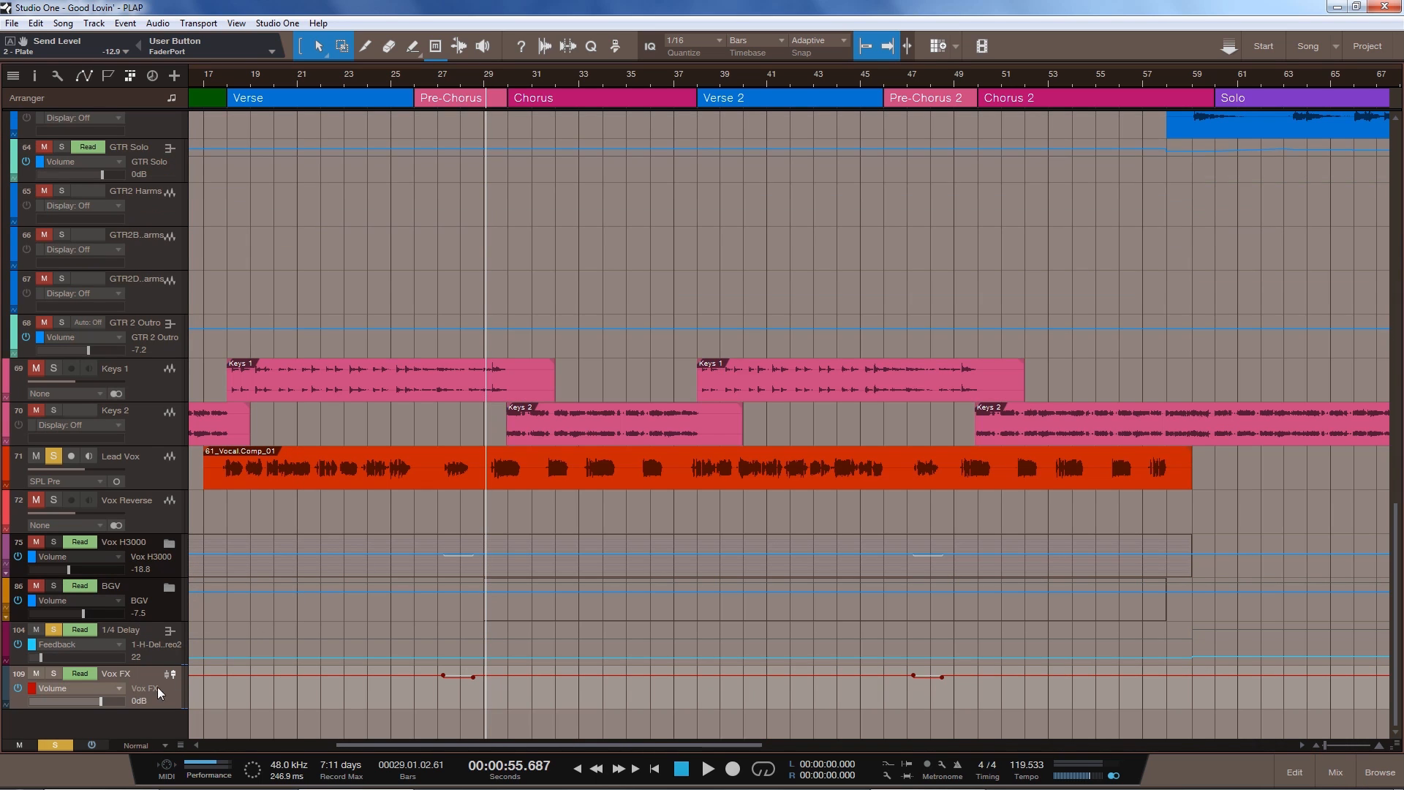
Enlarge the Vox FX track, audition its volume automation from bar 27 of the first Pre-Chorus, and restore the arrangement view
key(shift+z)
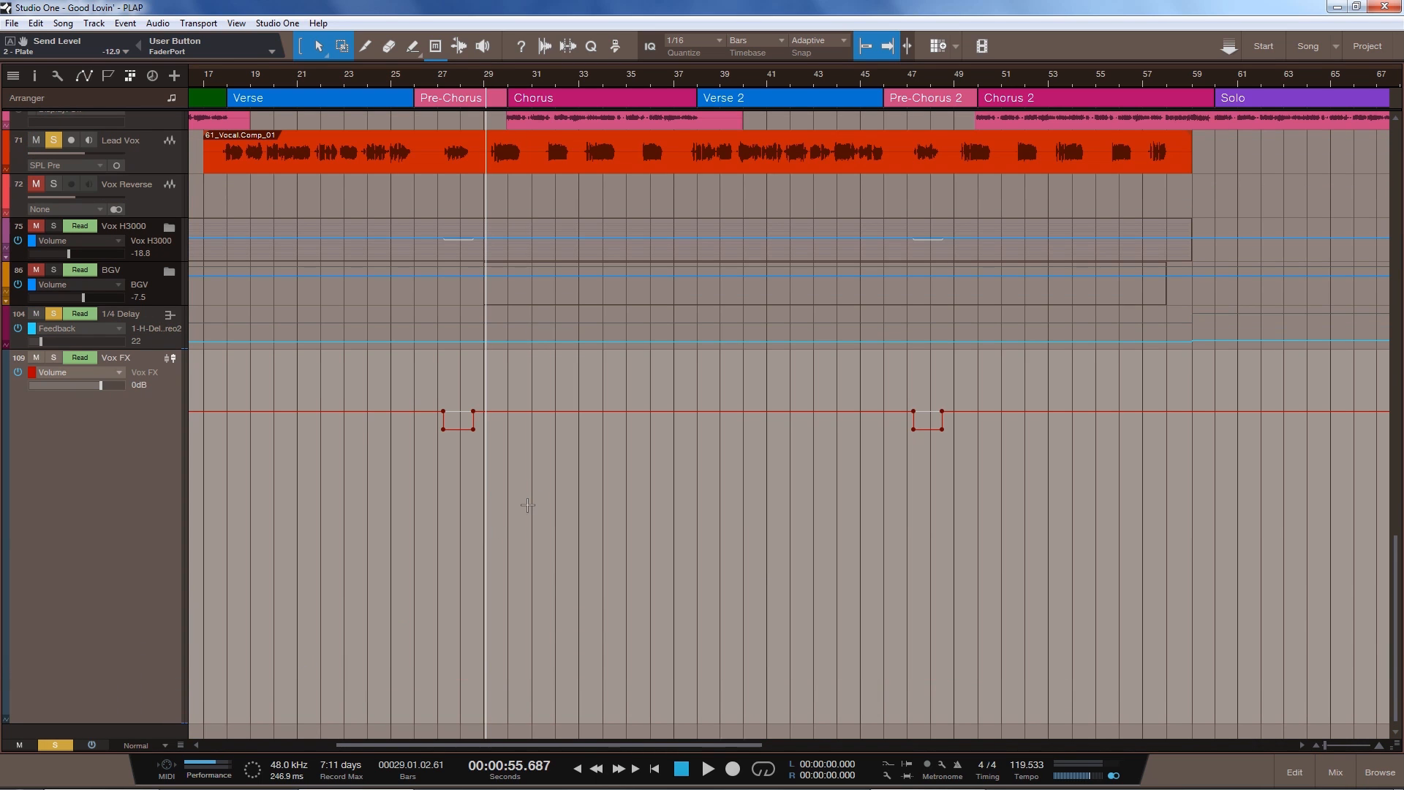
drag(451, 81, 433, 122)
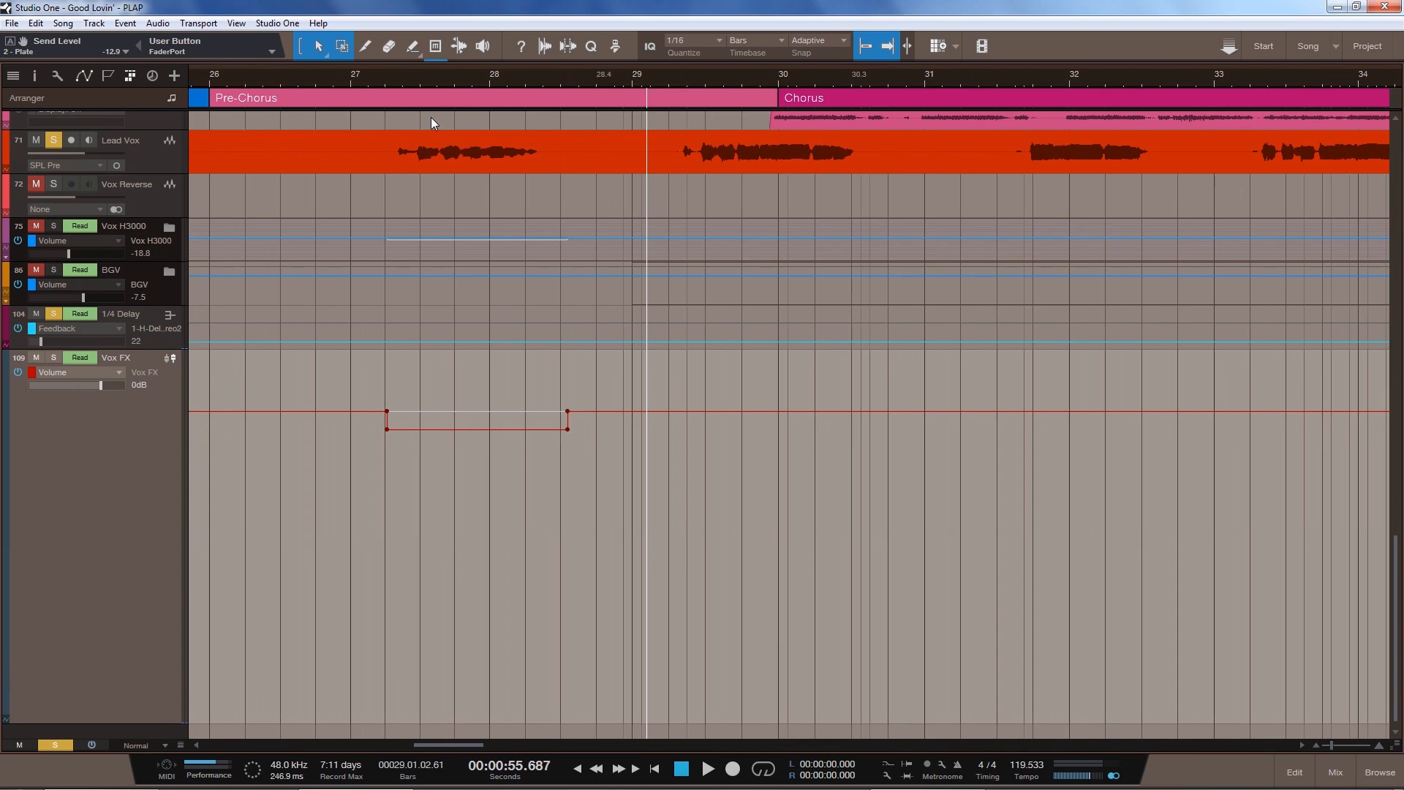
click(354, 81)
key(space)
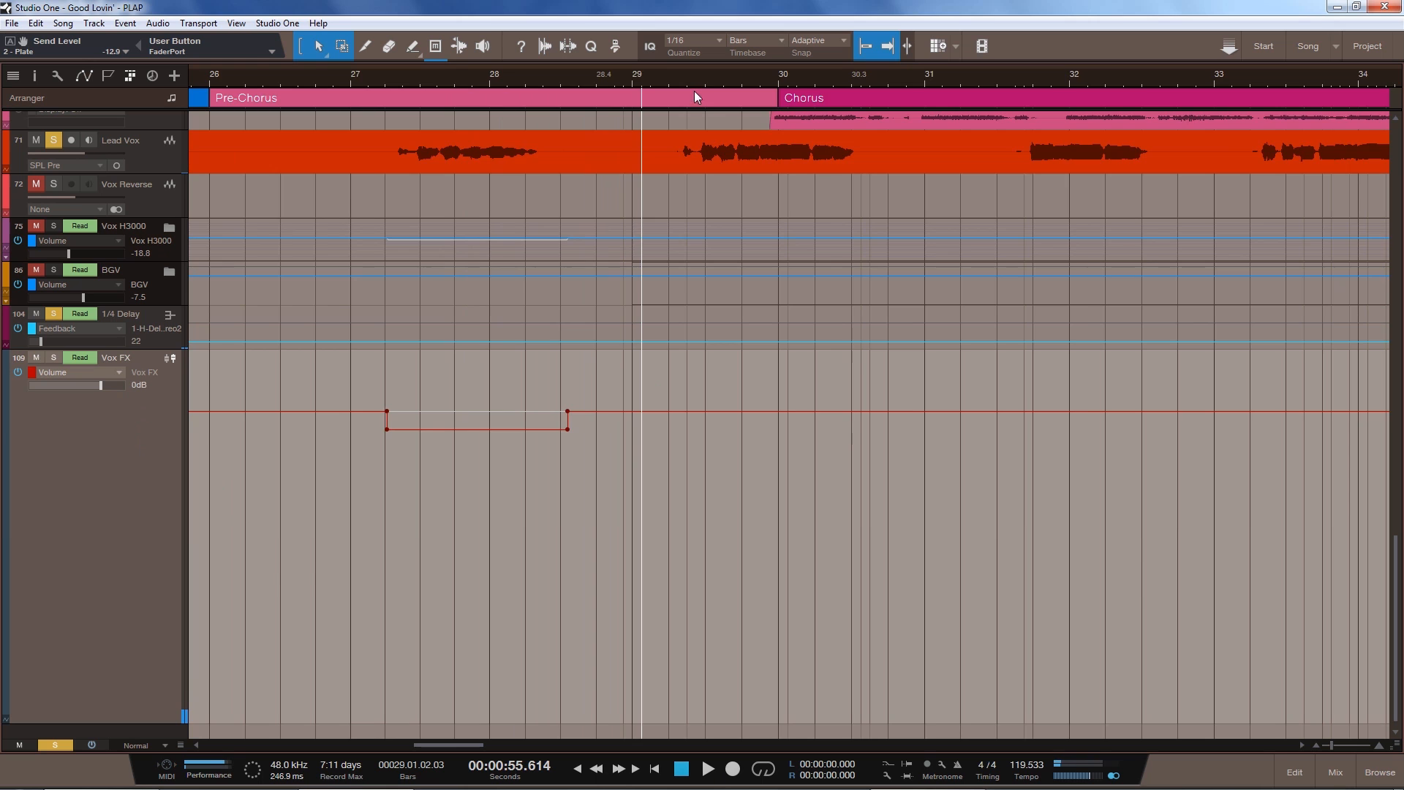
key(w)
key(w)
key(w)
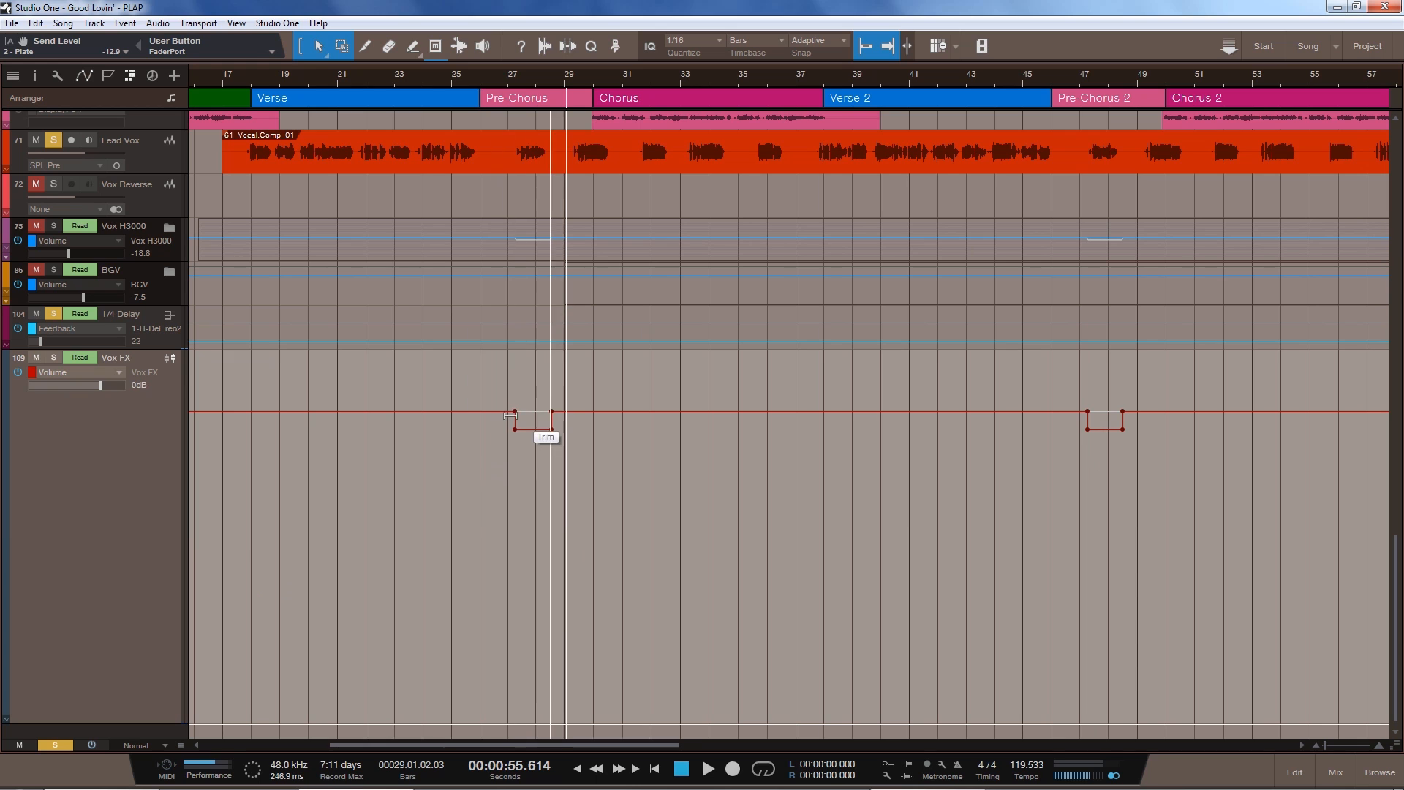
scroll(108, 521, up, 6)
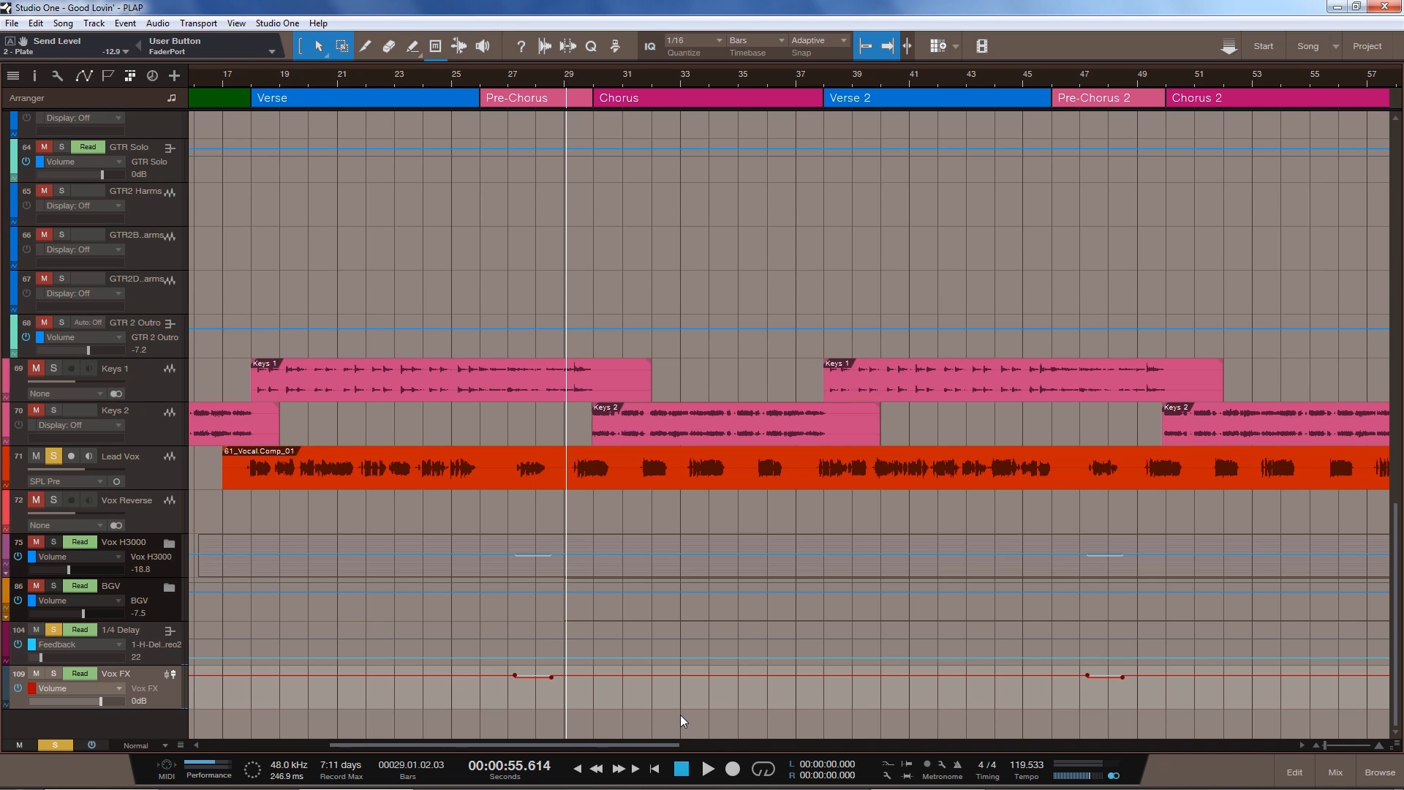
Show the mixer and select the Room effects channel
key(F4)
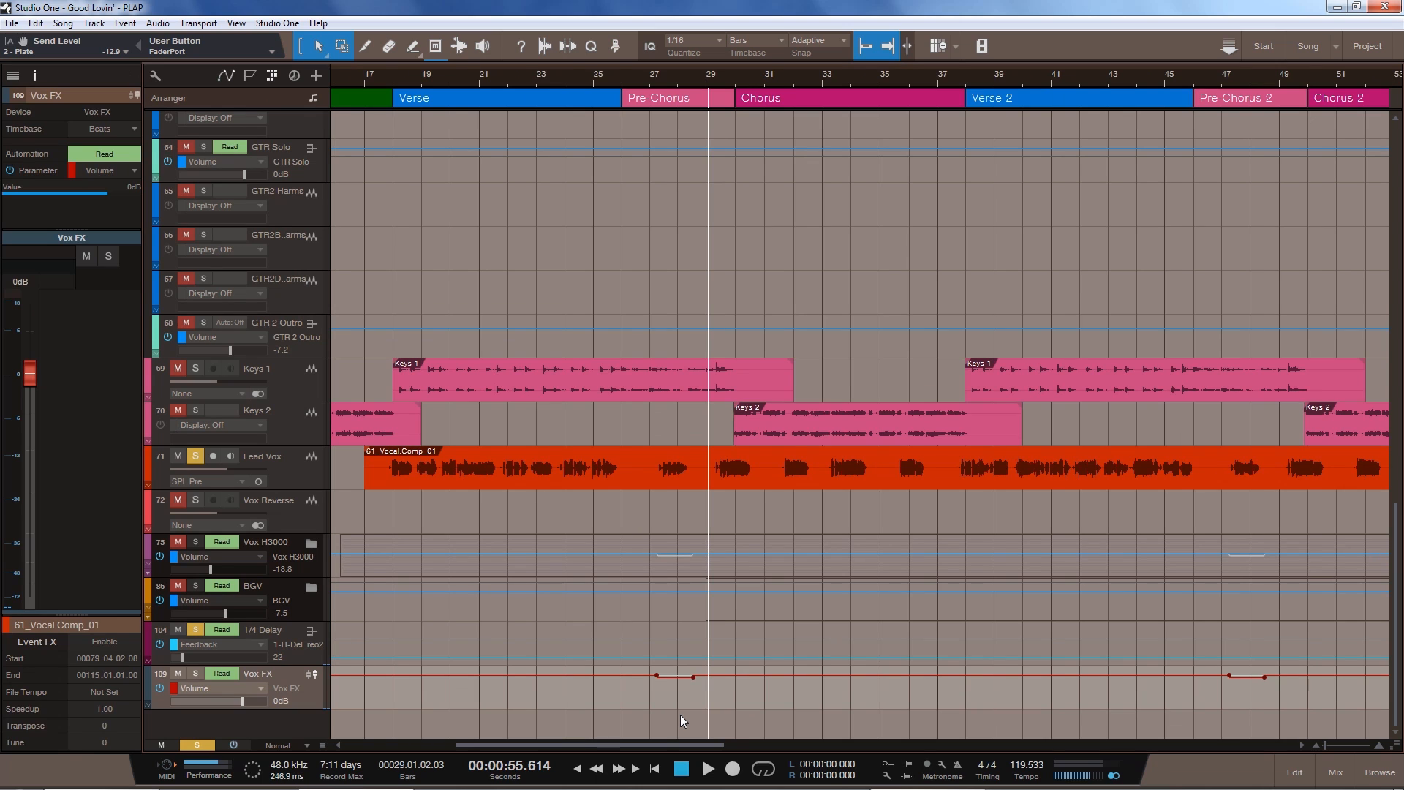
key(F4)
key(F3)
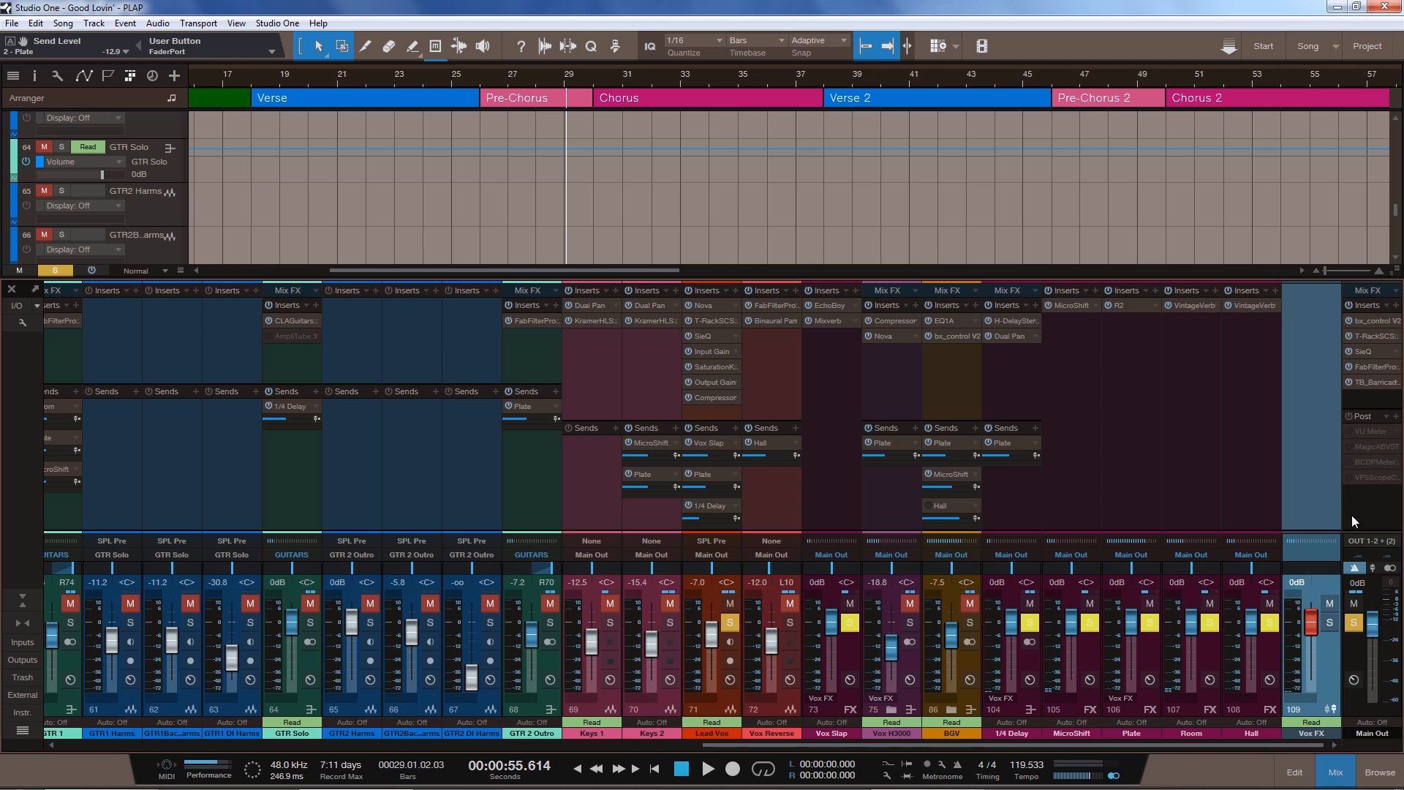
click(1198, 473)
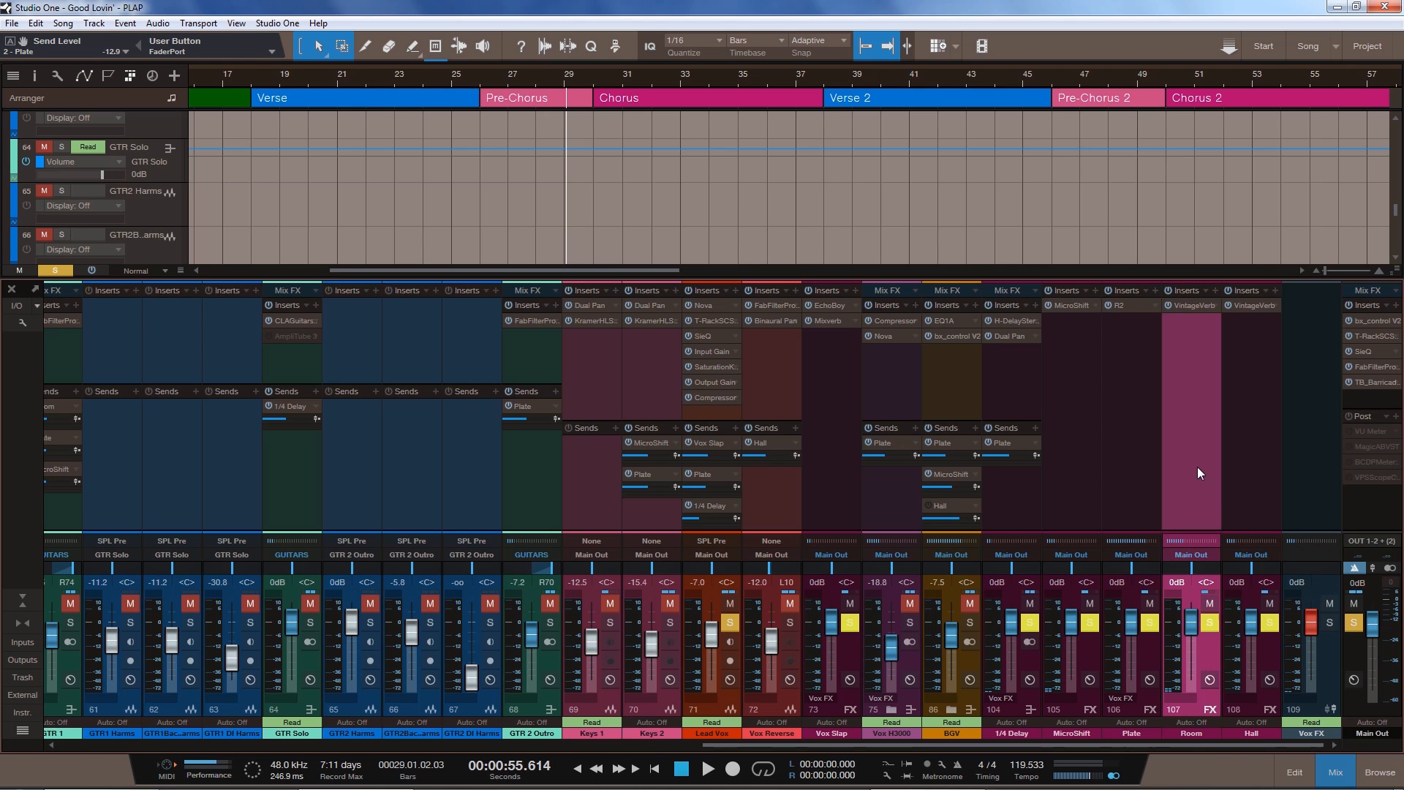
Create a VCA for the Room and Hall channels, test its fader at -2.1 dB, and reset it to 0 dB
ctrl+click(1243, 459)
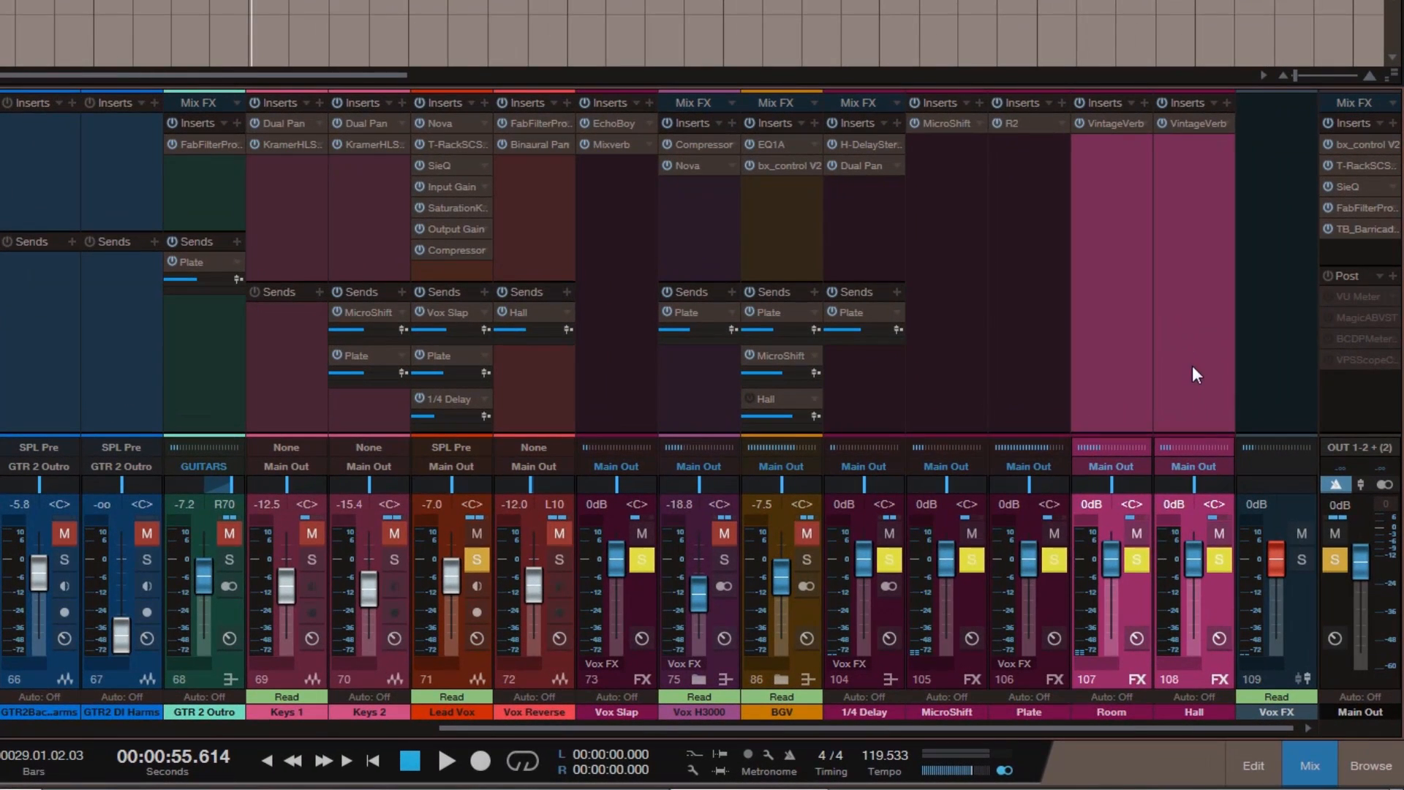
right_click(1193, 374)
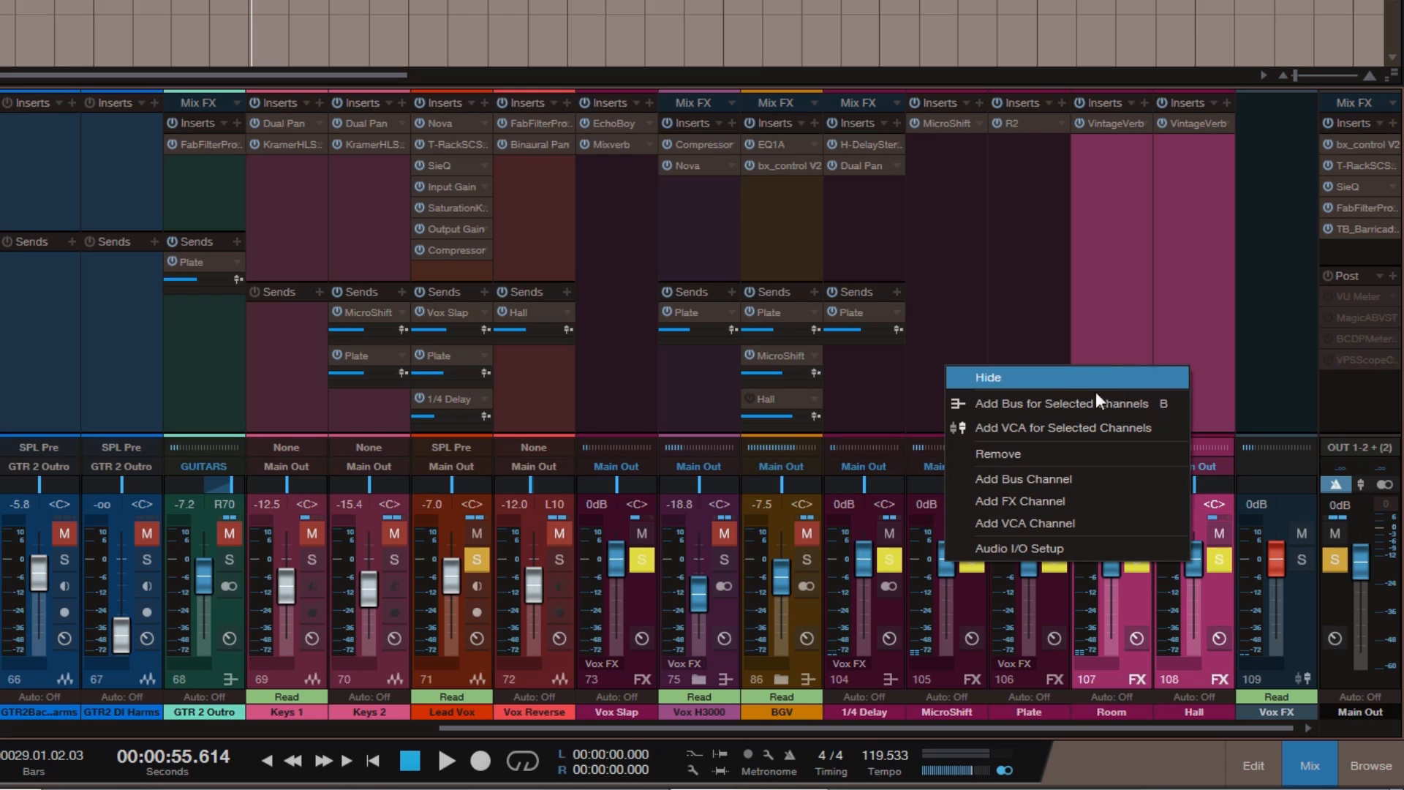
click(1046, 427)
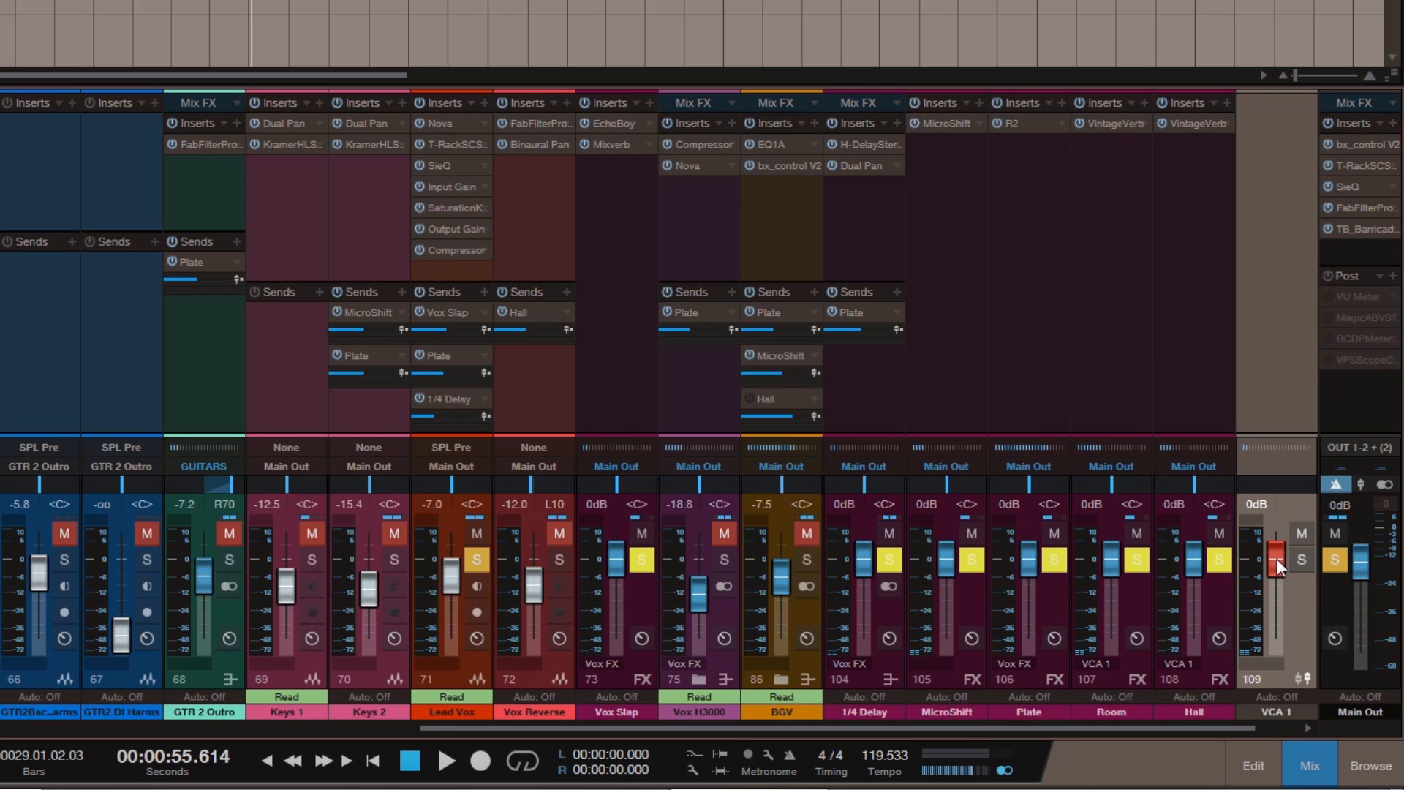
mouse_move(1276, 559)
mouse_down()
mouse_move(1275, 618)
mouse_move(1270, 552)
mouse_move(1268, 577)
mouse_move(1268, 563)
mouse_up()
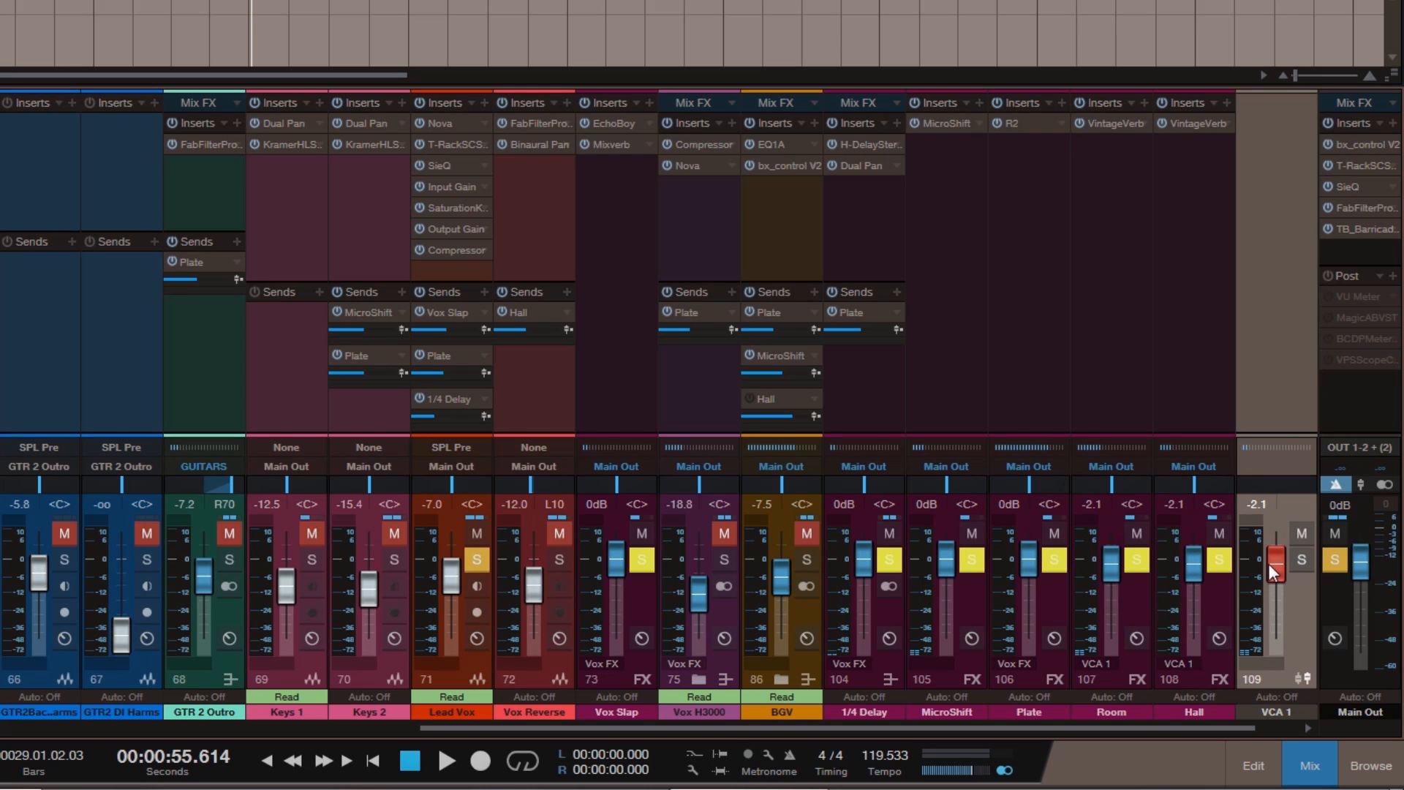
alt+click(1275, 564)
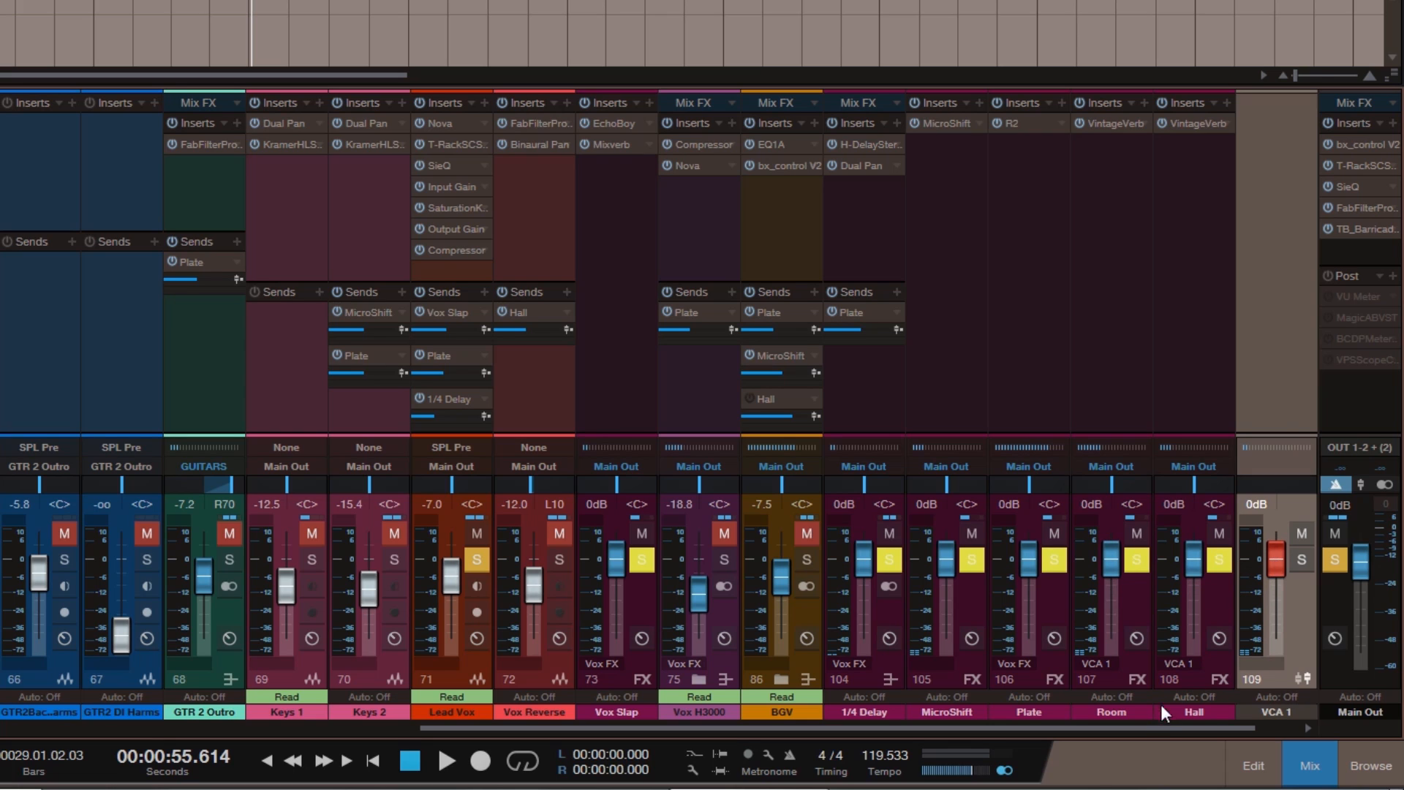
Select the Vox FX VCA, and highlight the 1/4 Delay, Plate, Vox Slap and Vox H3000 channels it controls
drag(1148, 726, 1186, 726)
click(1278, 317)
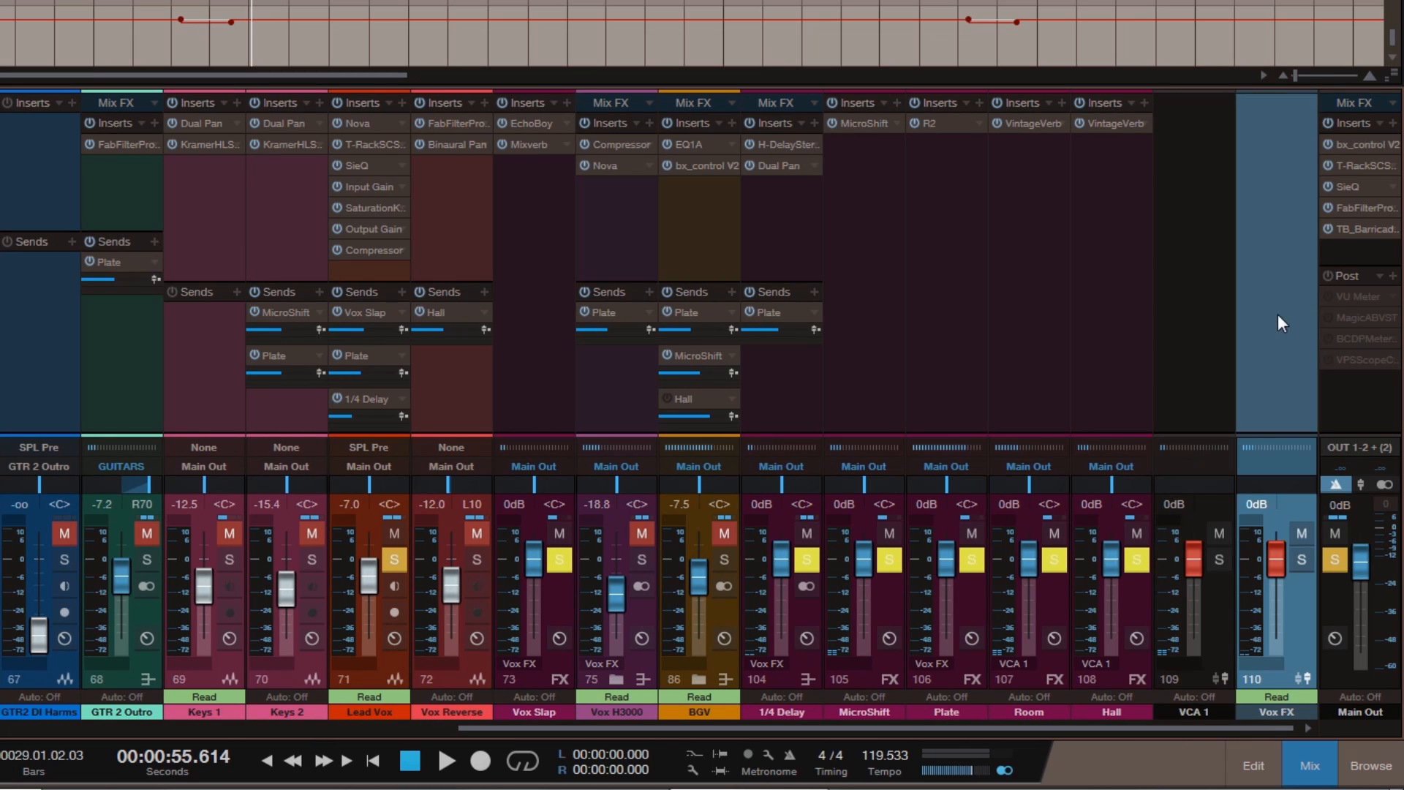
click(788, 392)
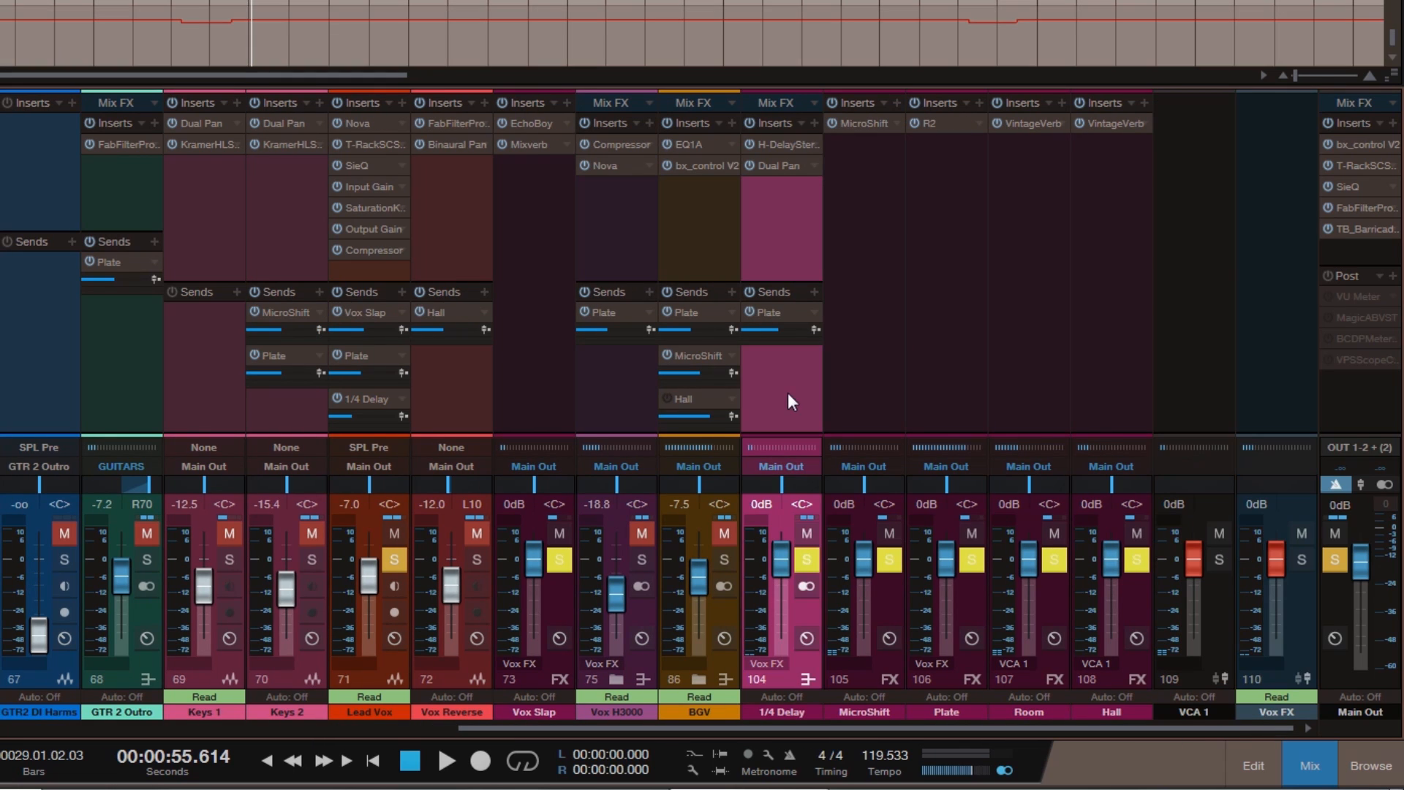
ctrl+click(956, 373)
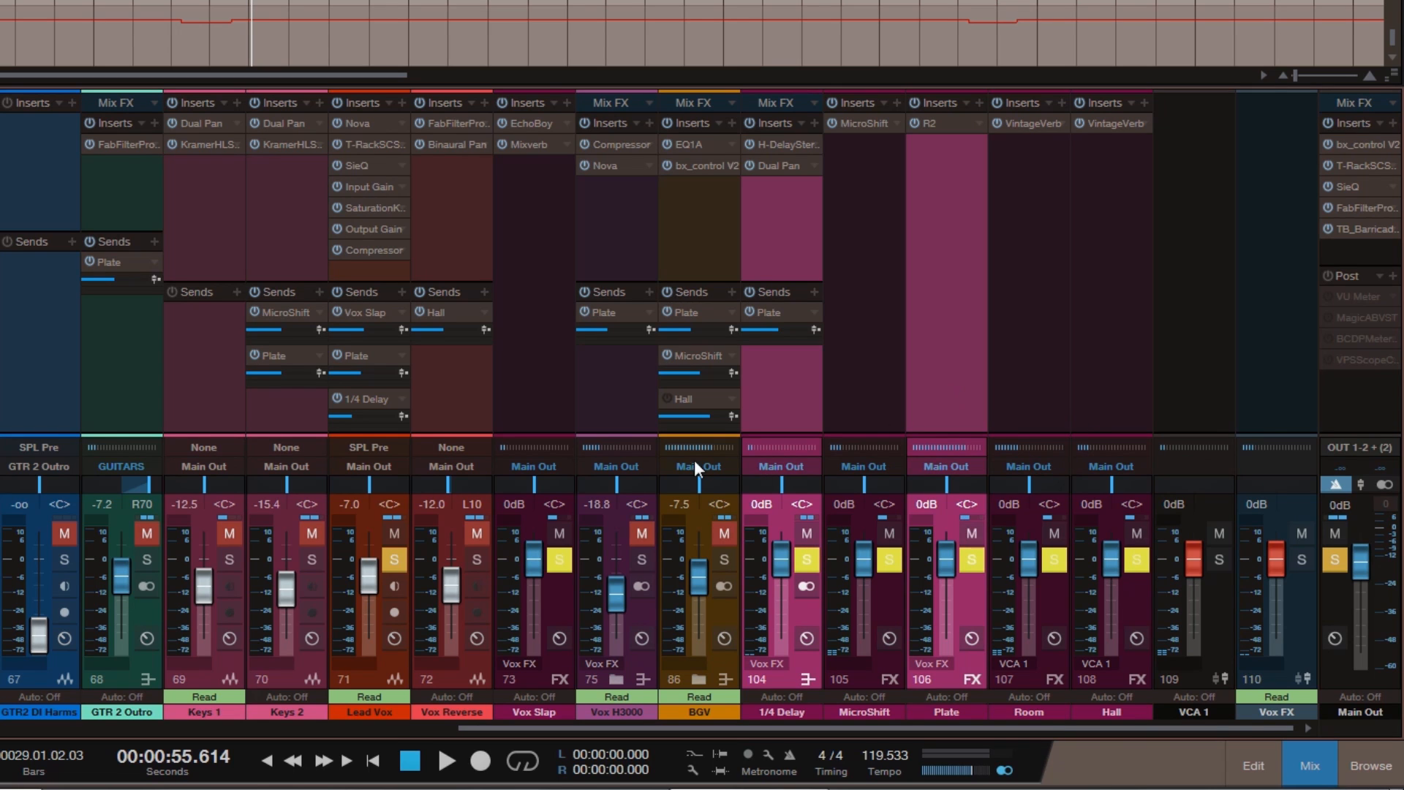
ctrl+click(531, 370)
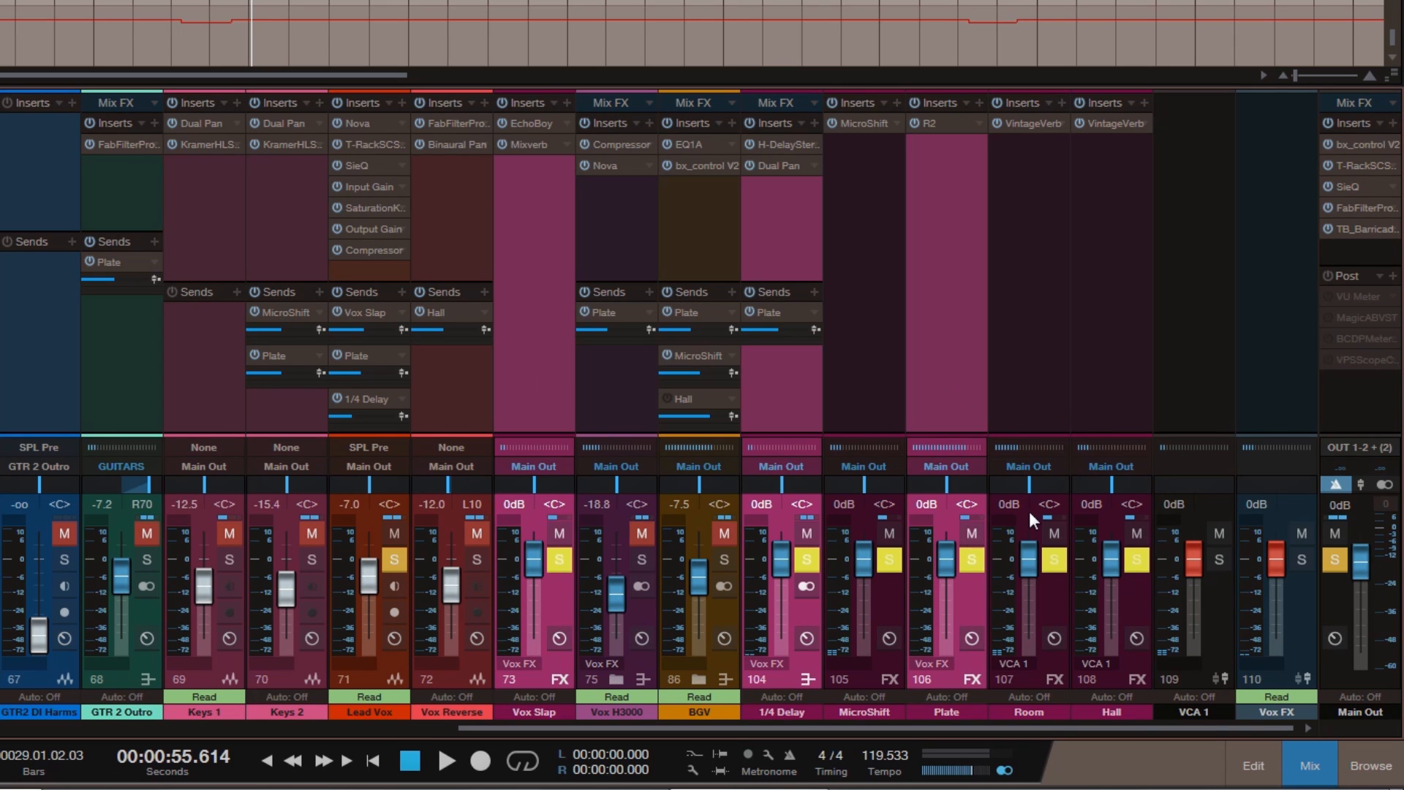
ctrl+click(614, 388)
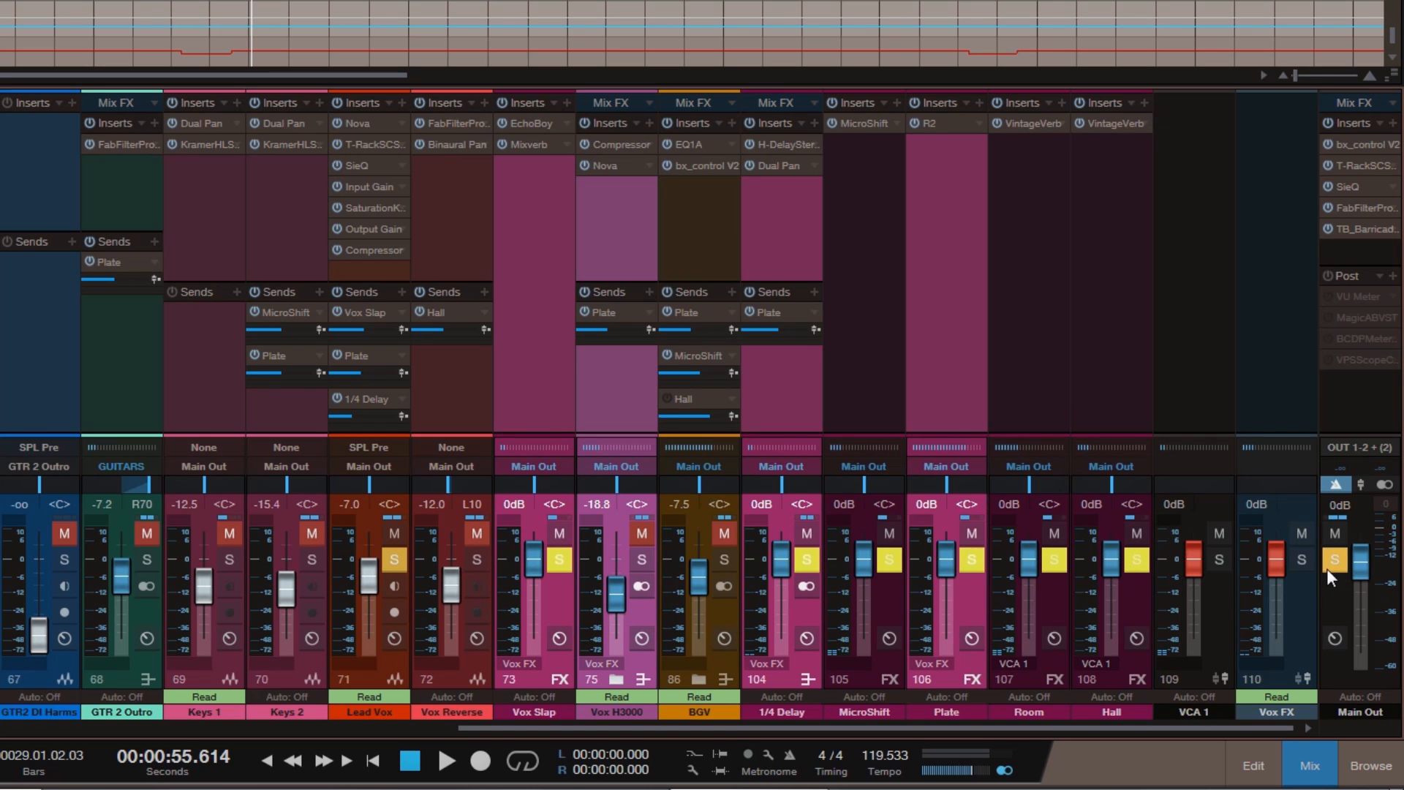
Clear the solos, add Vox FX to the channel selection, and audition its fader automation from bar 25 to bar 29
click(1335, 559)
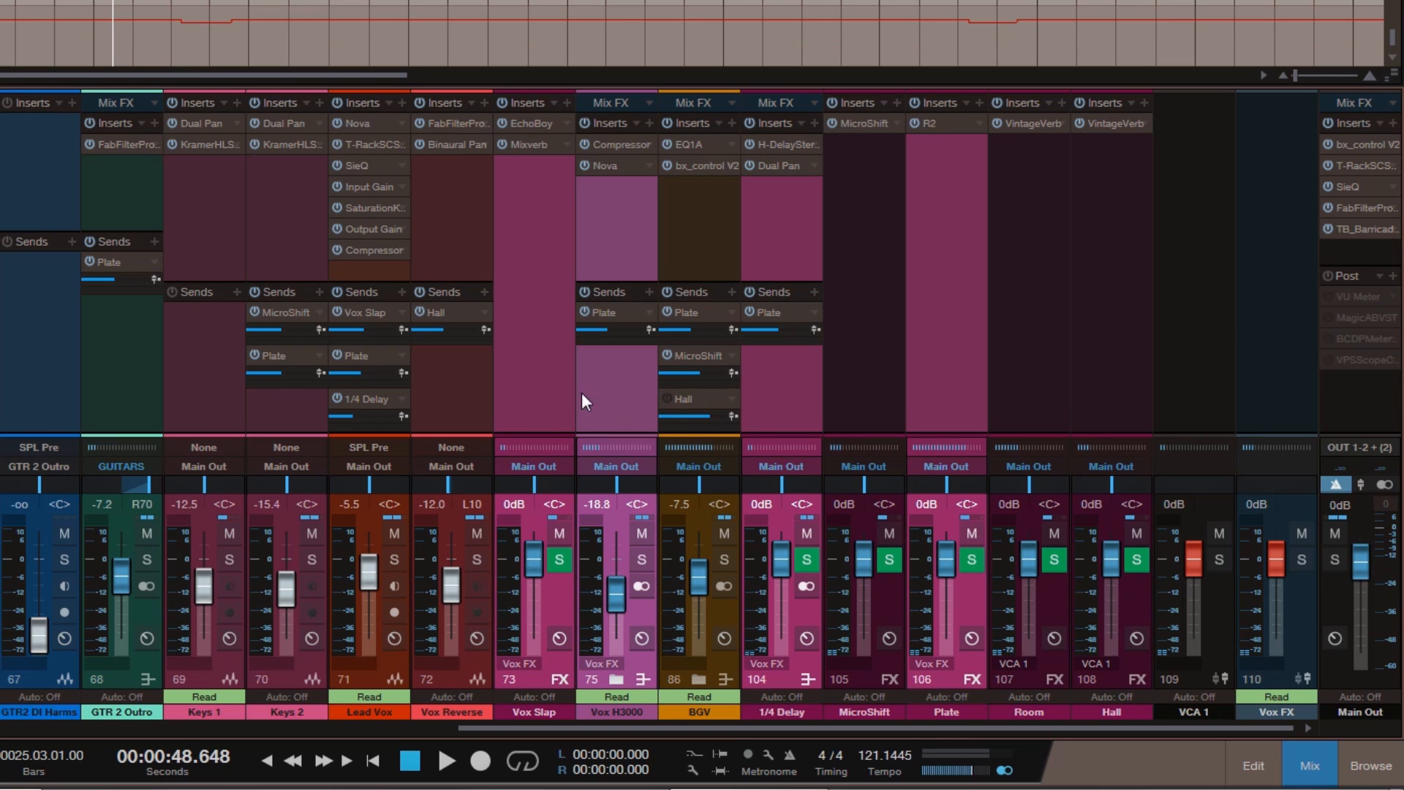
ctrl+click(1277, 363)
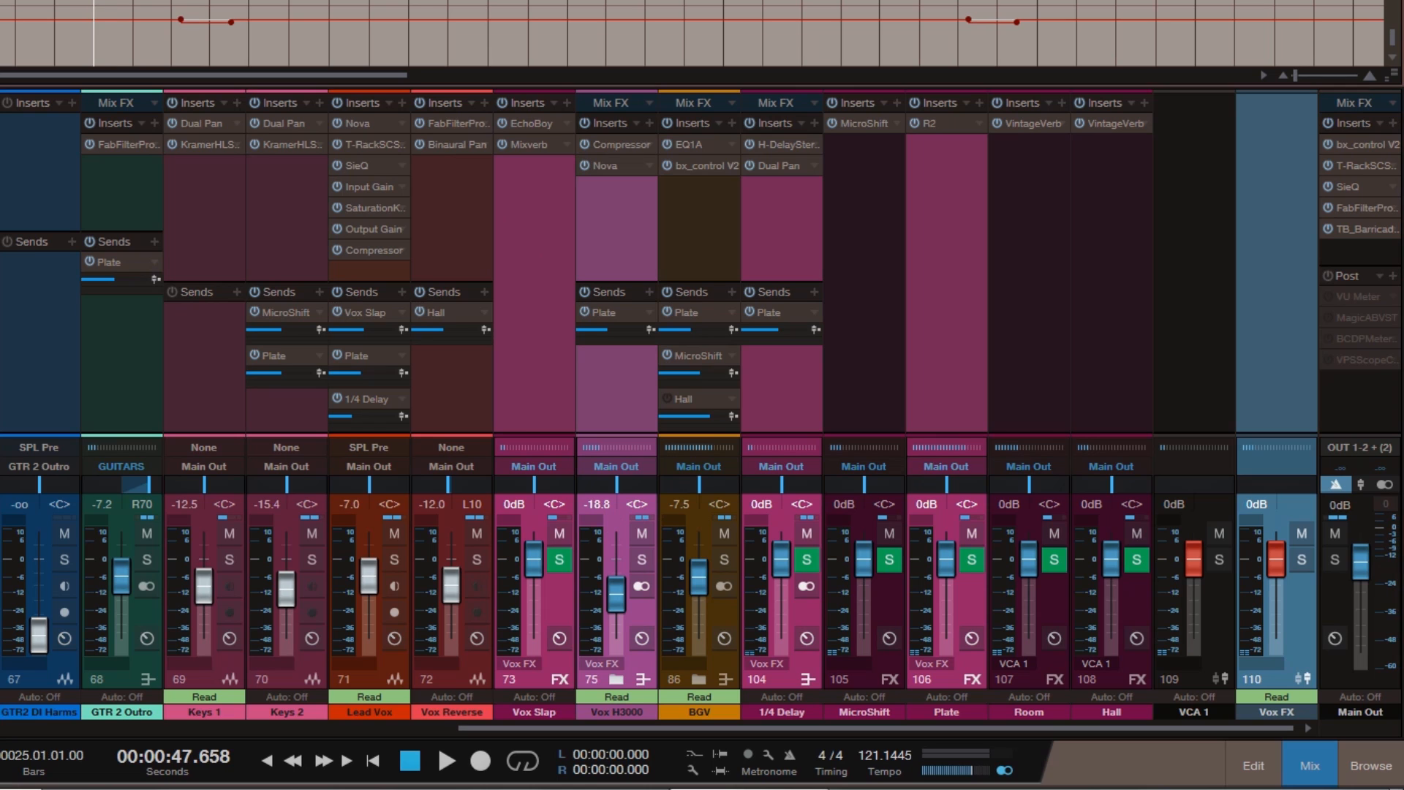
key(space)
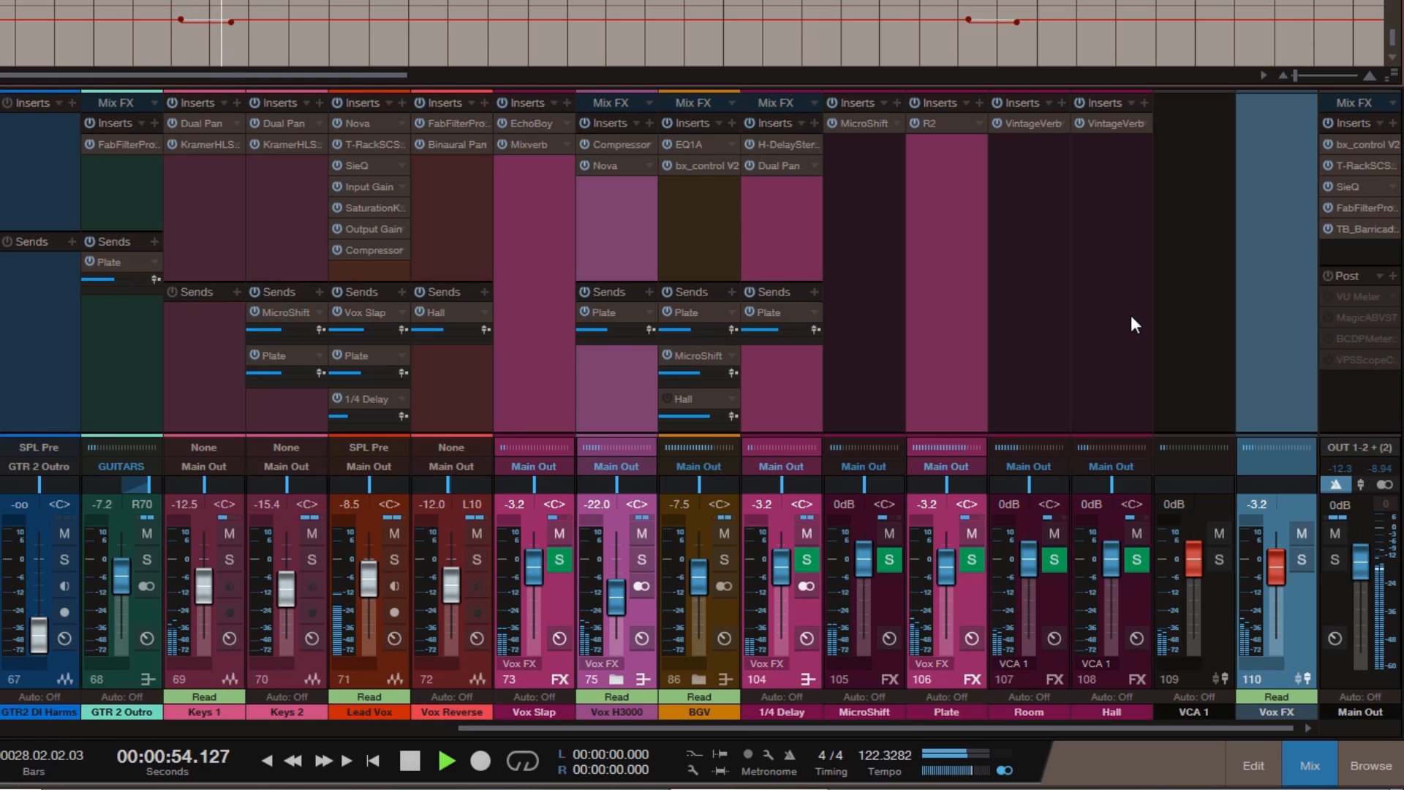
key(space)
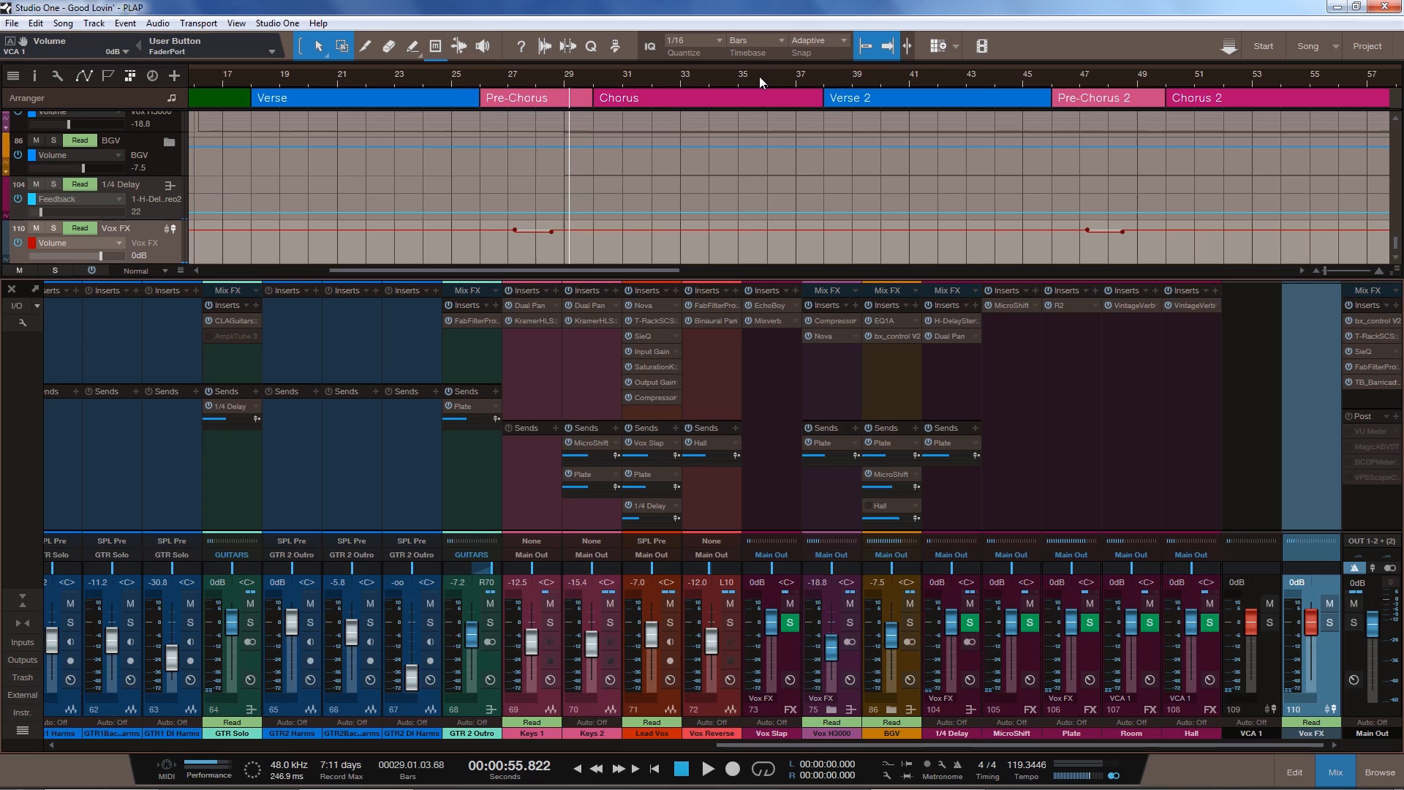
Fit the whole song in the arrangement with the mixer hidden, and review the Vox FX track's option for merging VCA automation
drag(759, 77, 748, 51)
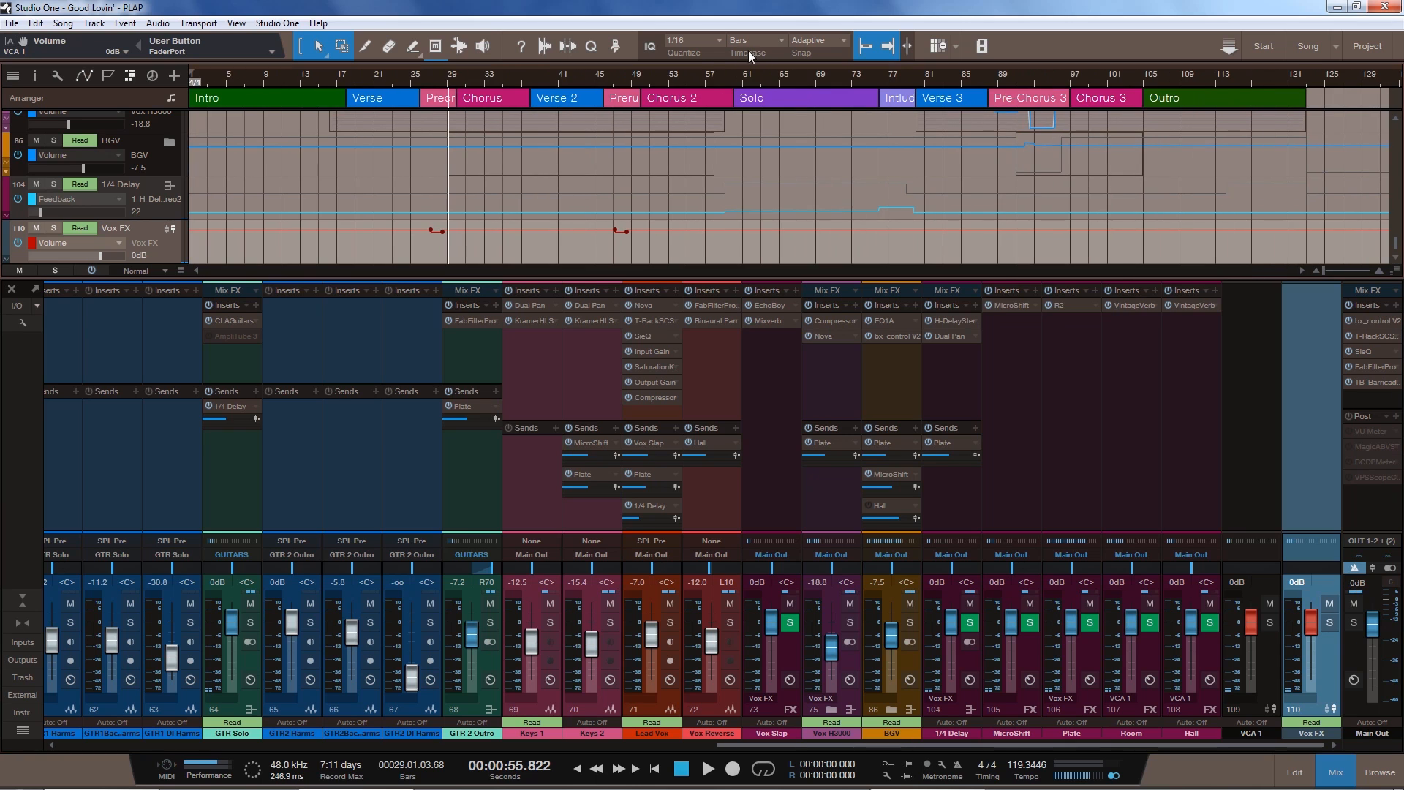
click(1346, 778)
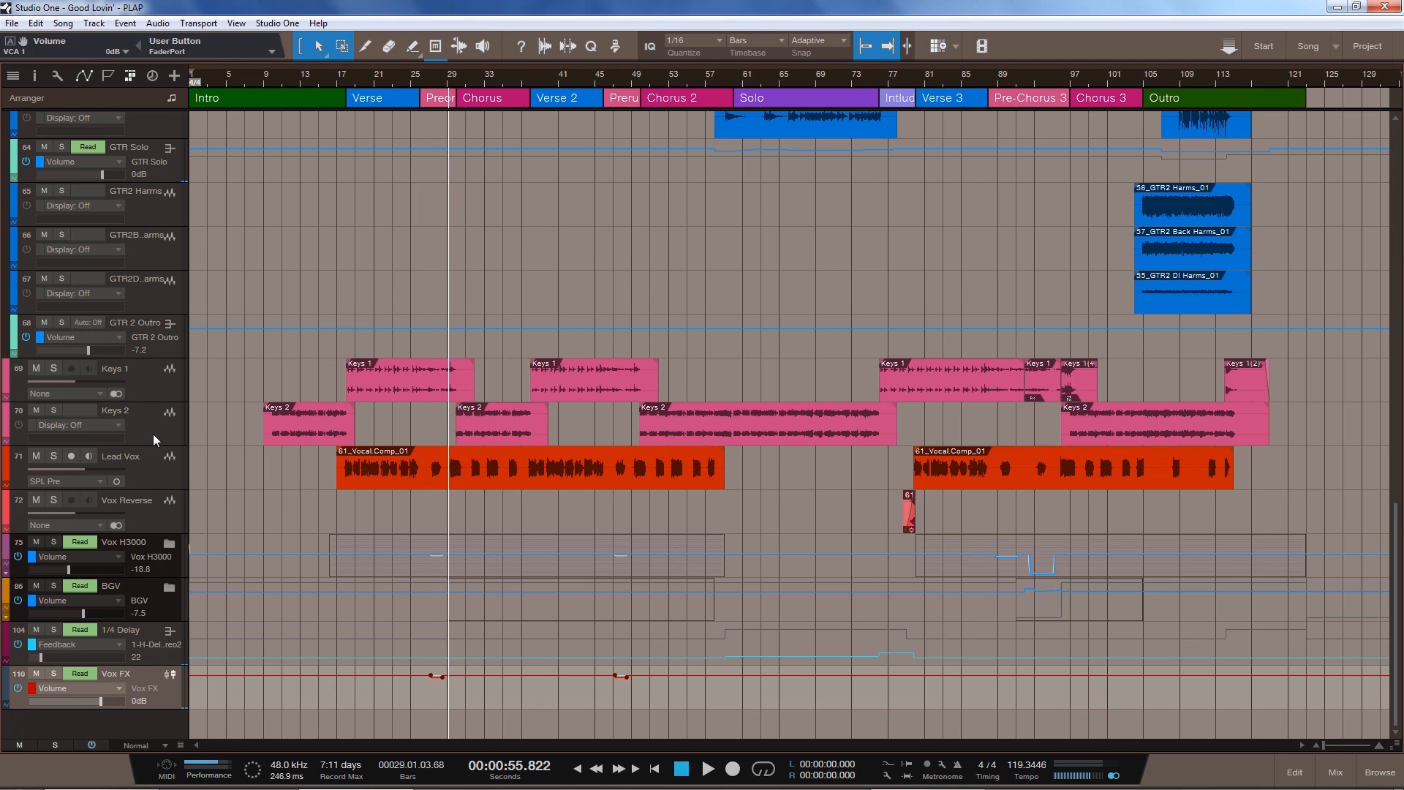
right_click(169, 689)
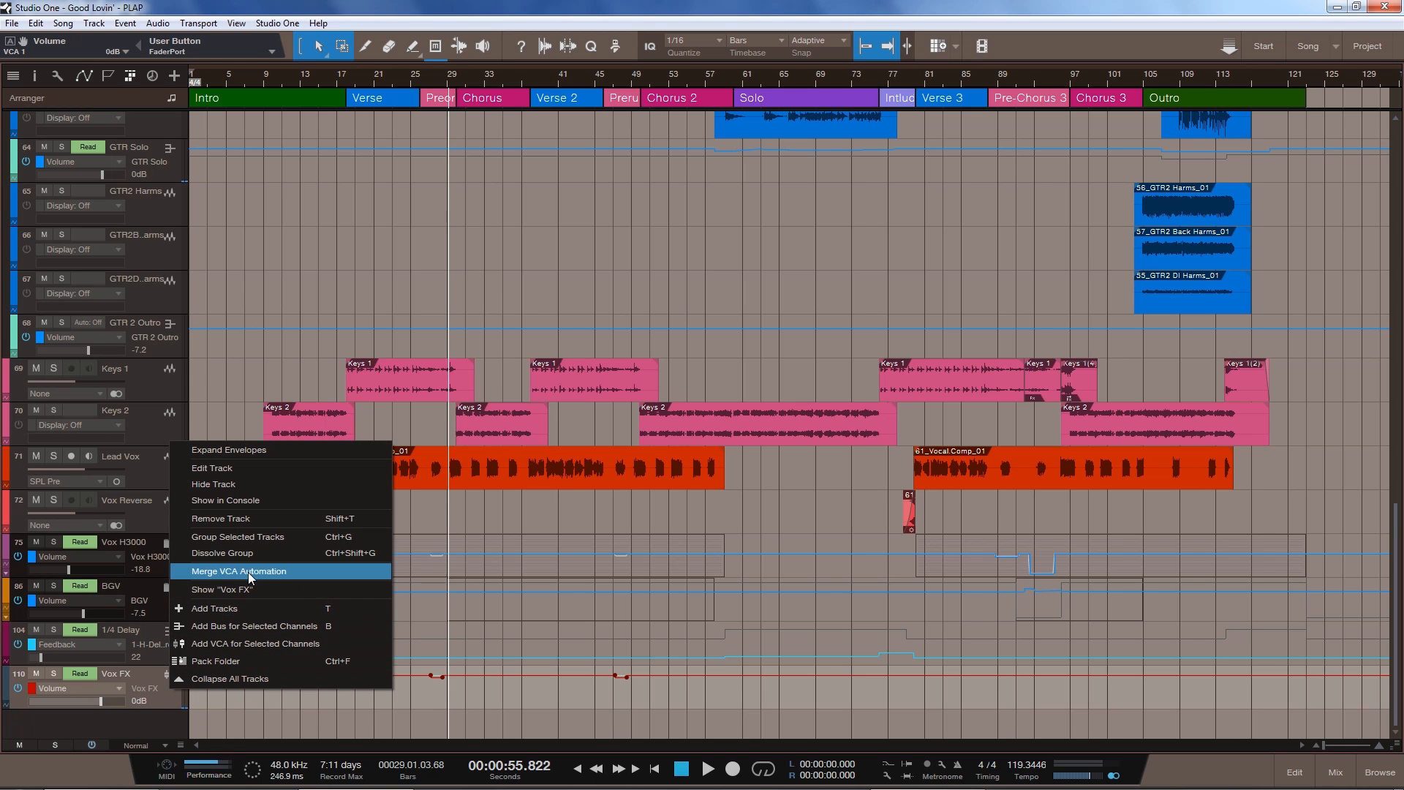
click(152, 697)
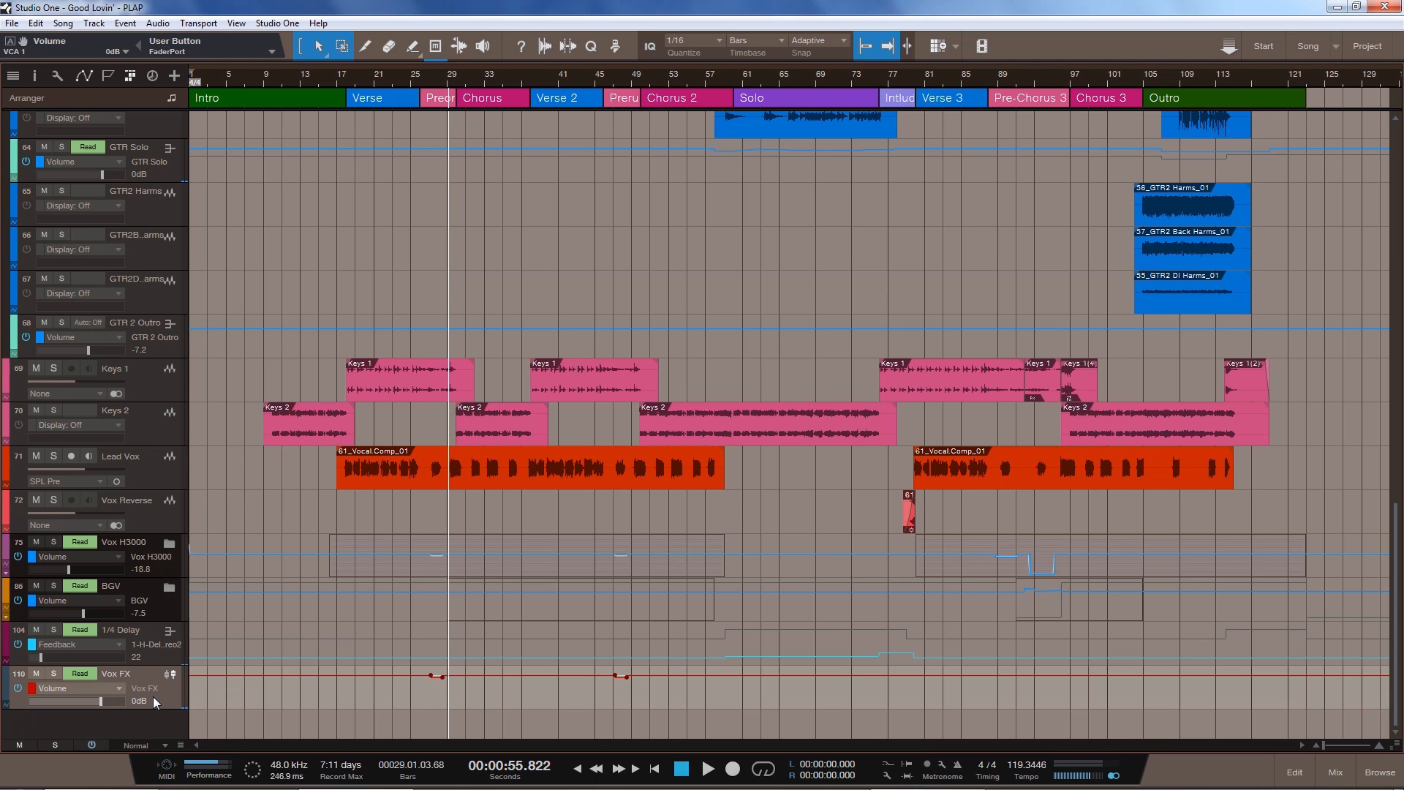
Enlarge the Vox H3000 track and examine its volume envelope around bar 27 of the first Pre-Chorus
click(168, 565)
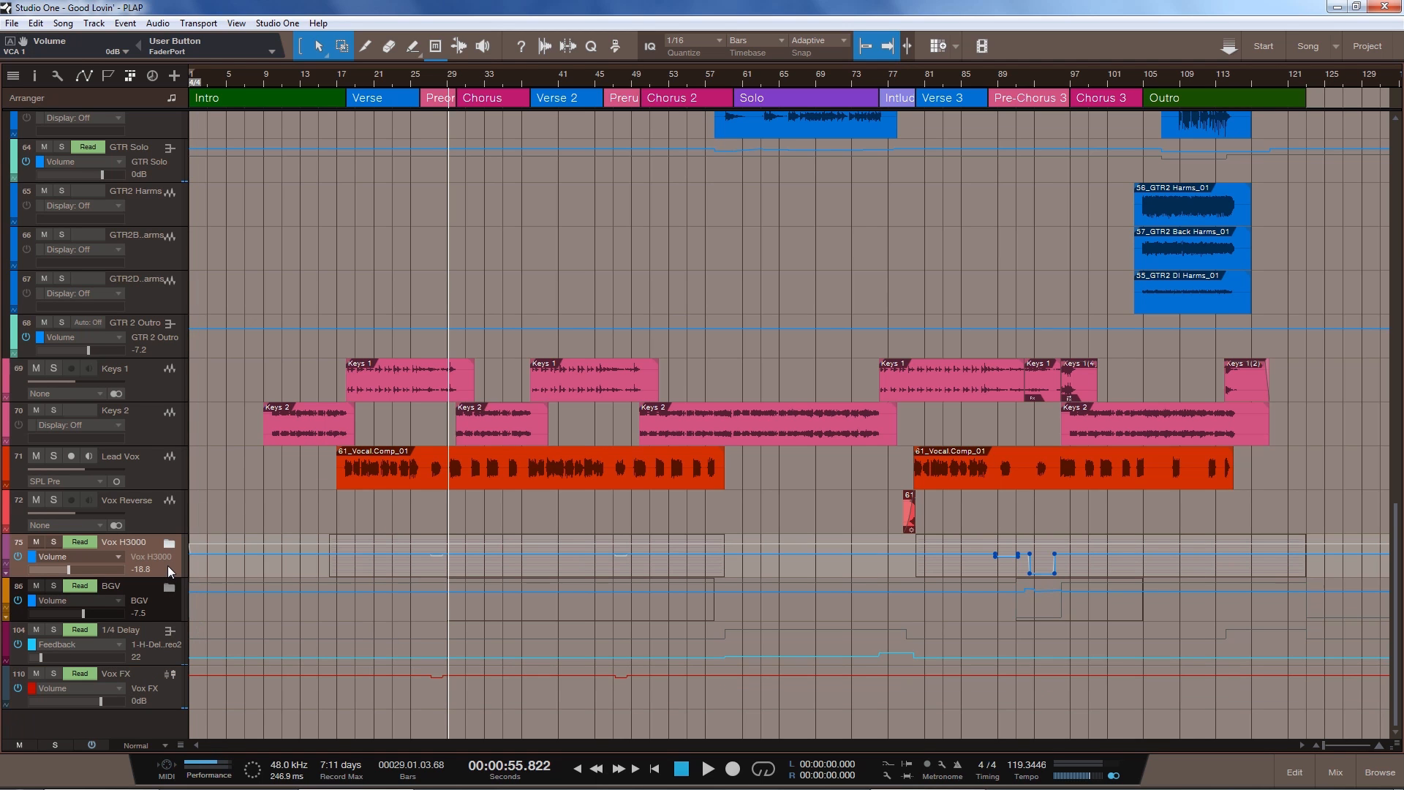
key(z)
scroll(319, 487, down, 1)
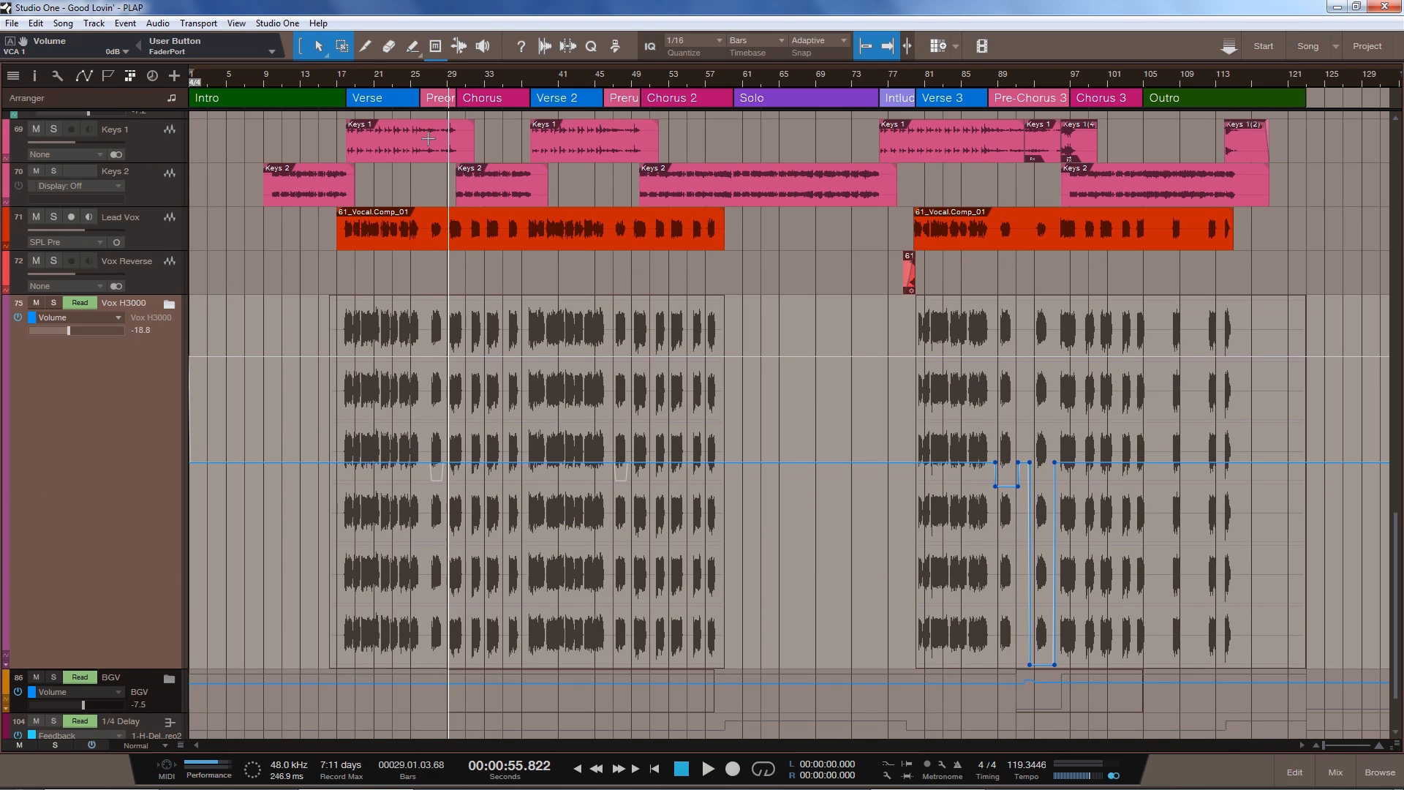
drag(427, 86, 412, 135)
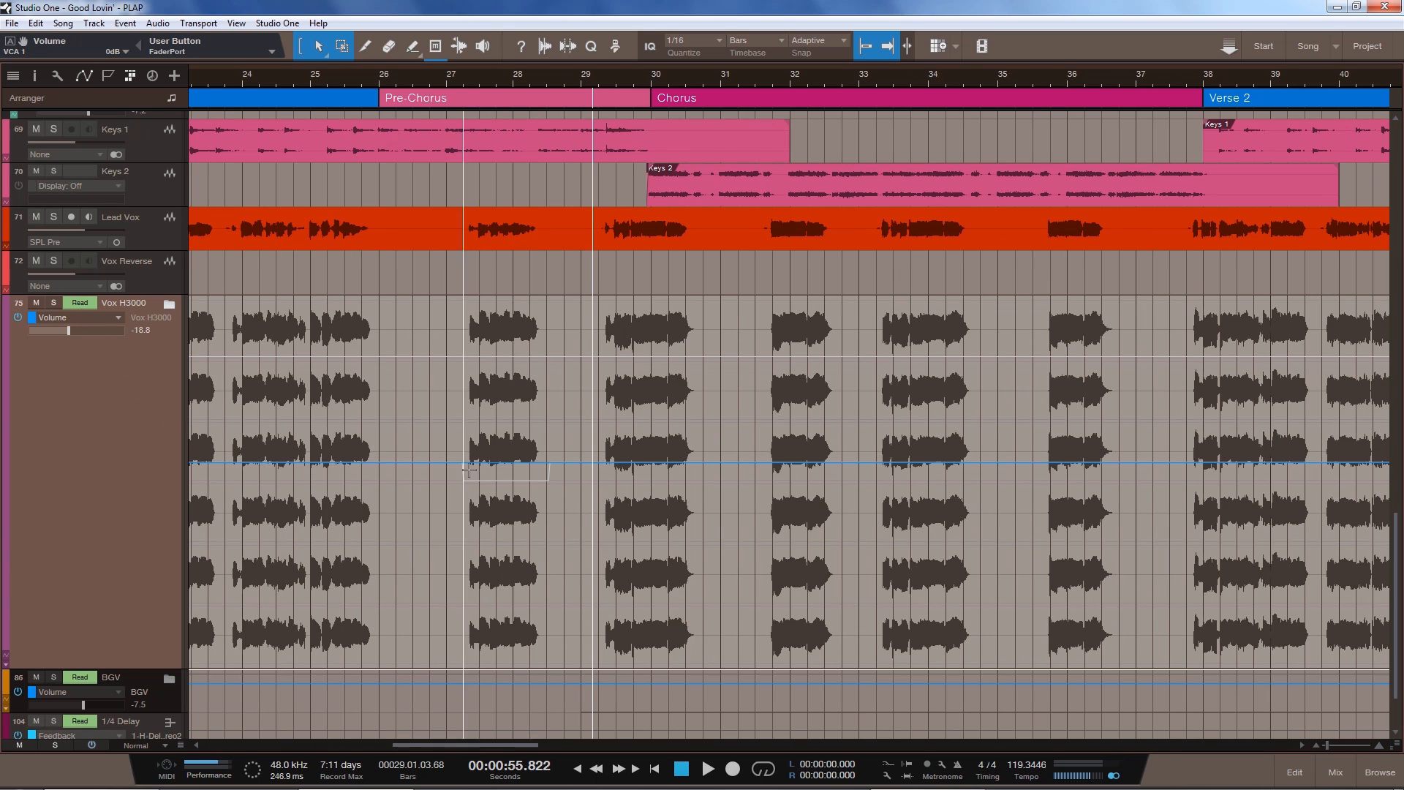
scroll(90, 477, down, 2)
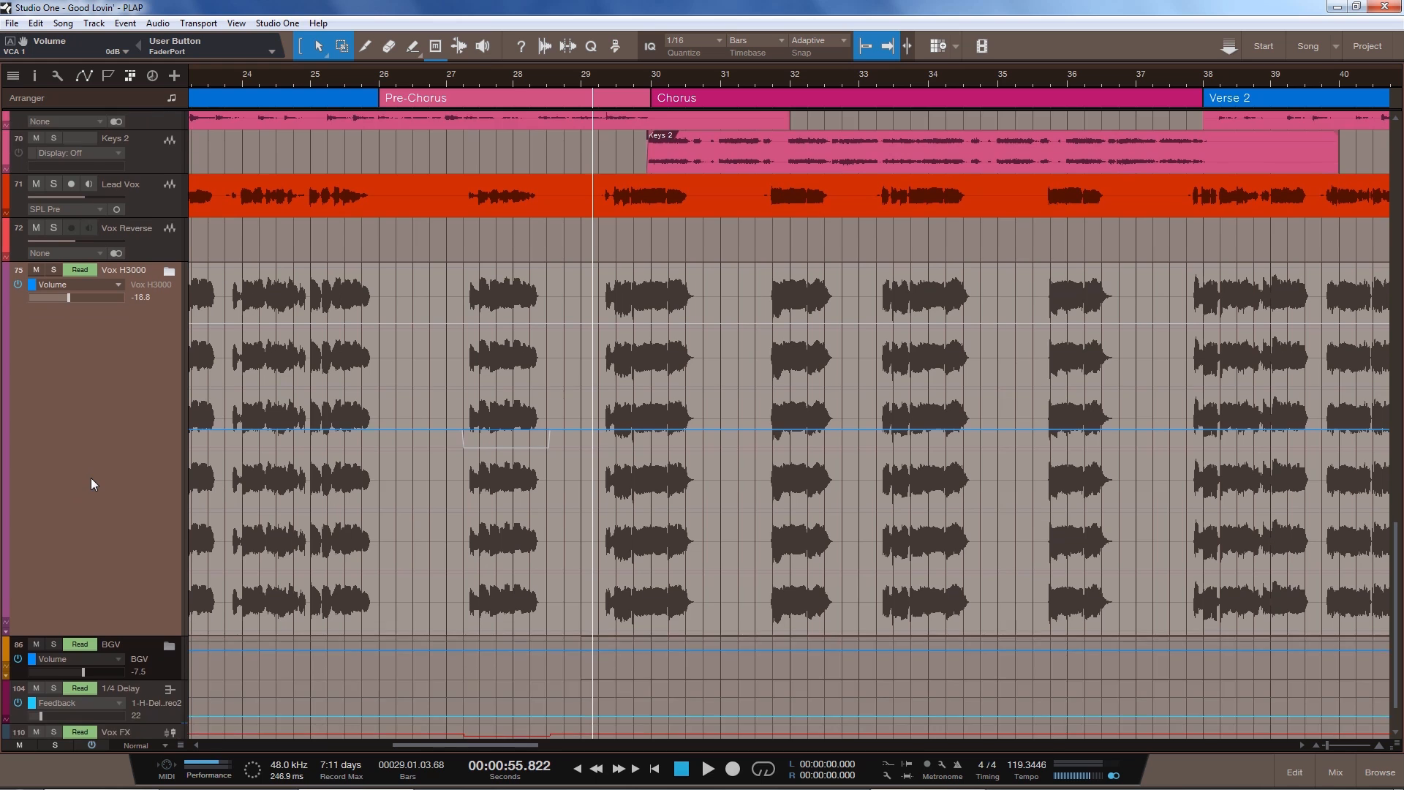
Merge the Vox FX VCA automation into its controlled channels and review their volume envelopes
right_click(168, 694)
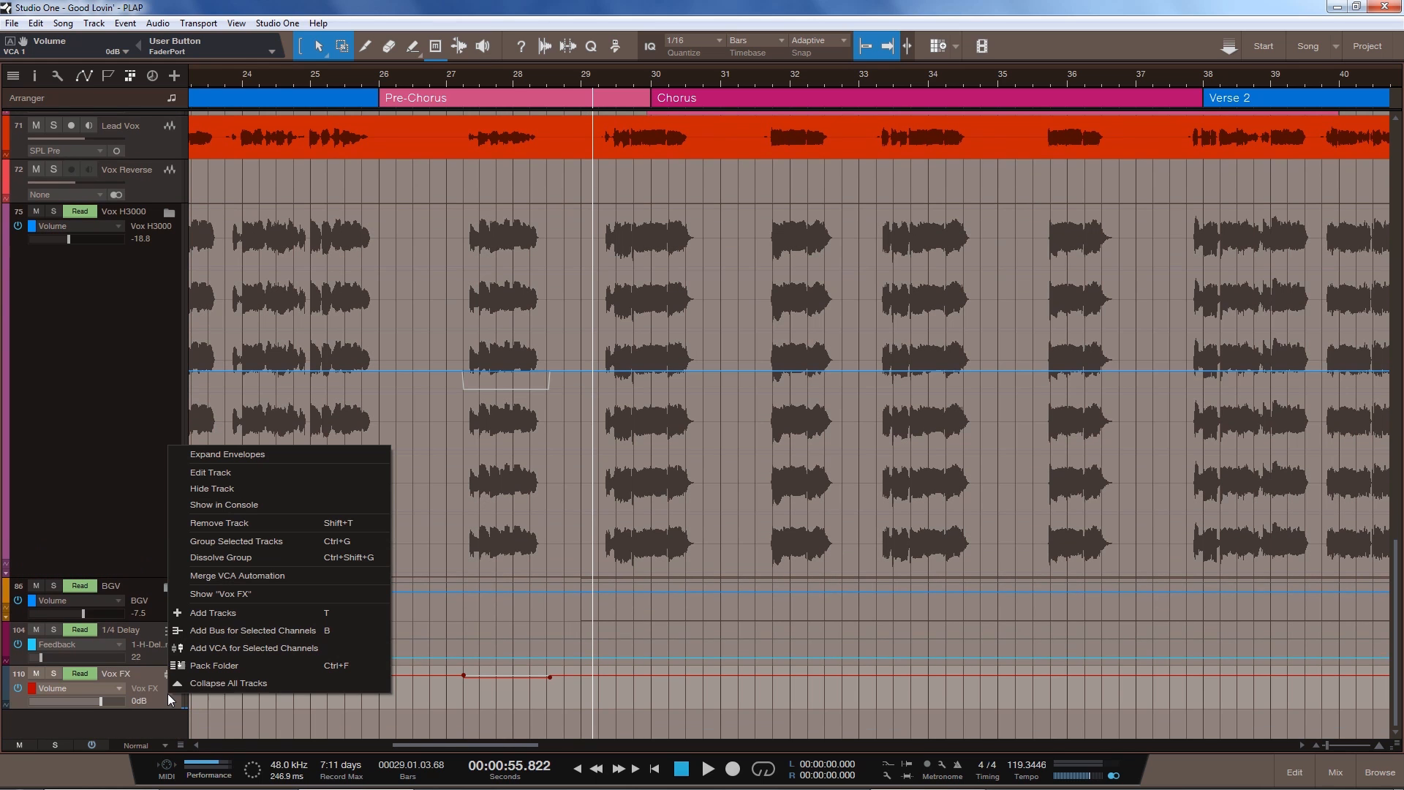
click(267, 578)
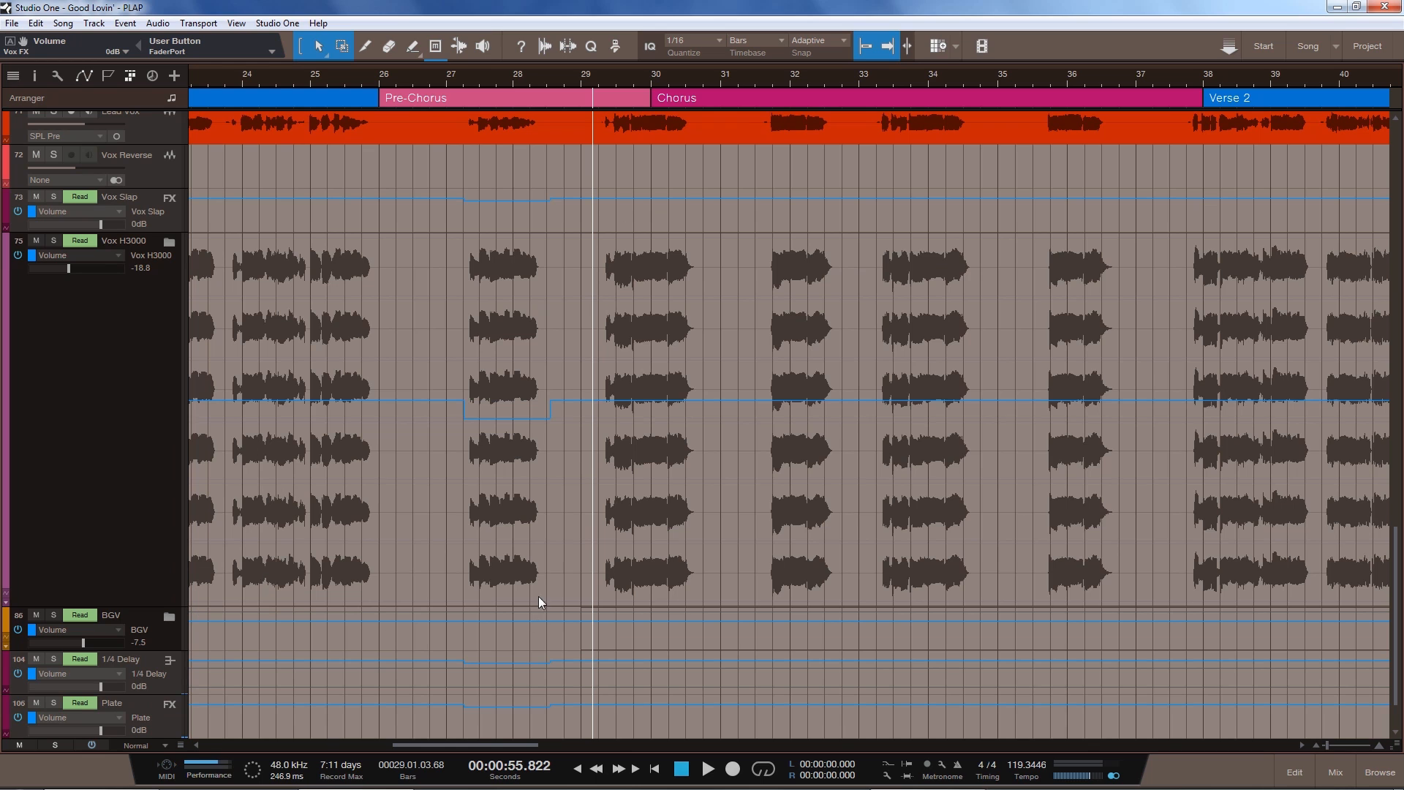
scroll(125, 533, down, 2)
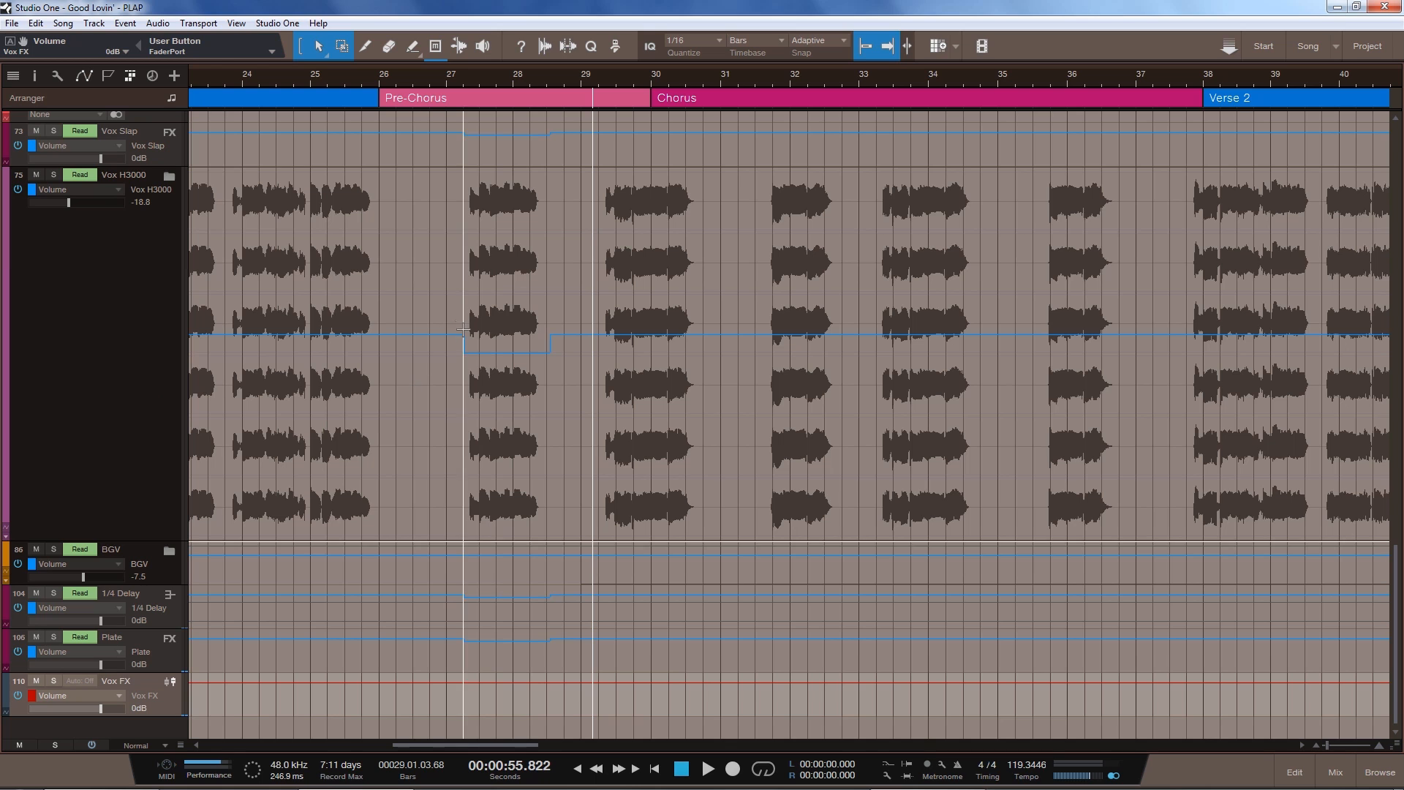
scroll(76, 454, up, 2)
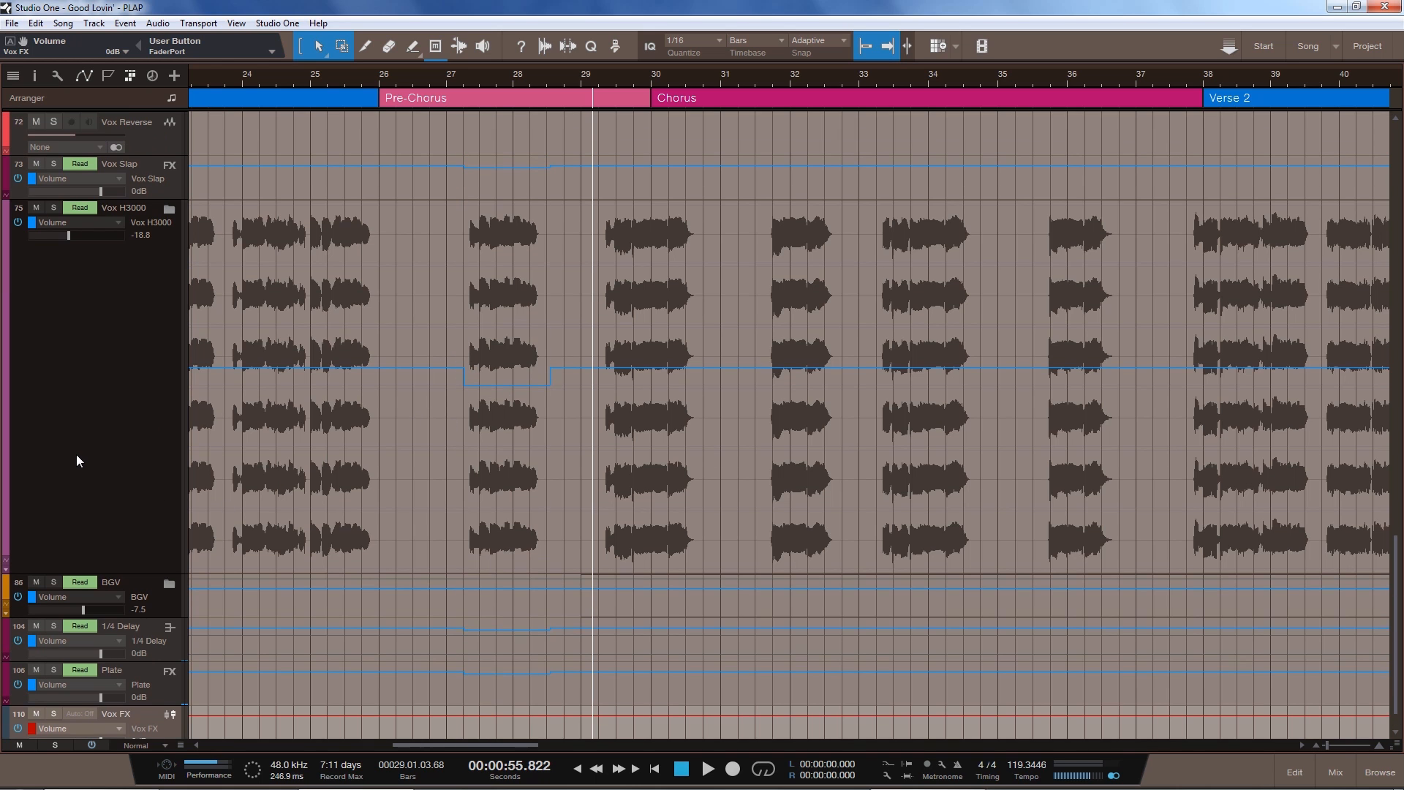
Enlarge the Vox Slap track and examine its merged volume automation in bars 27 and 28 alongside Vox H3000
click(164, 232)
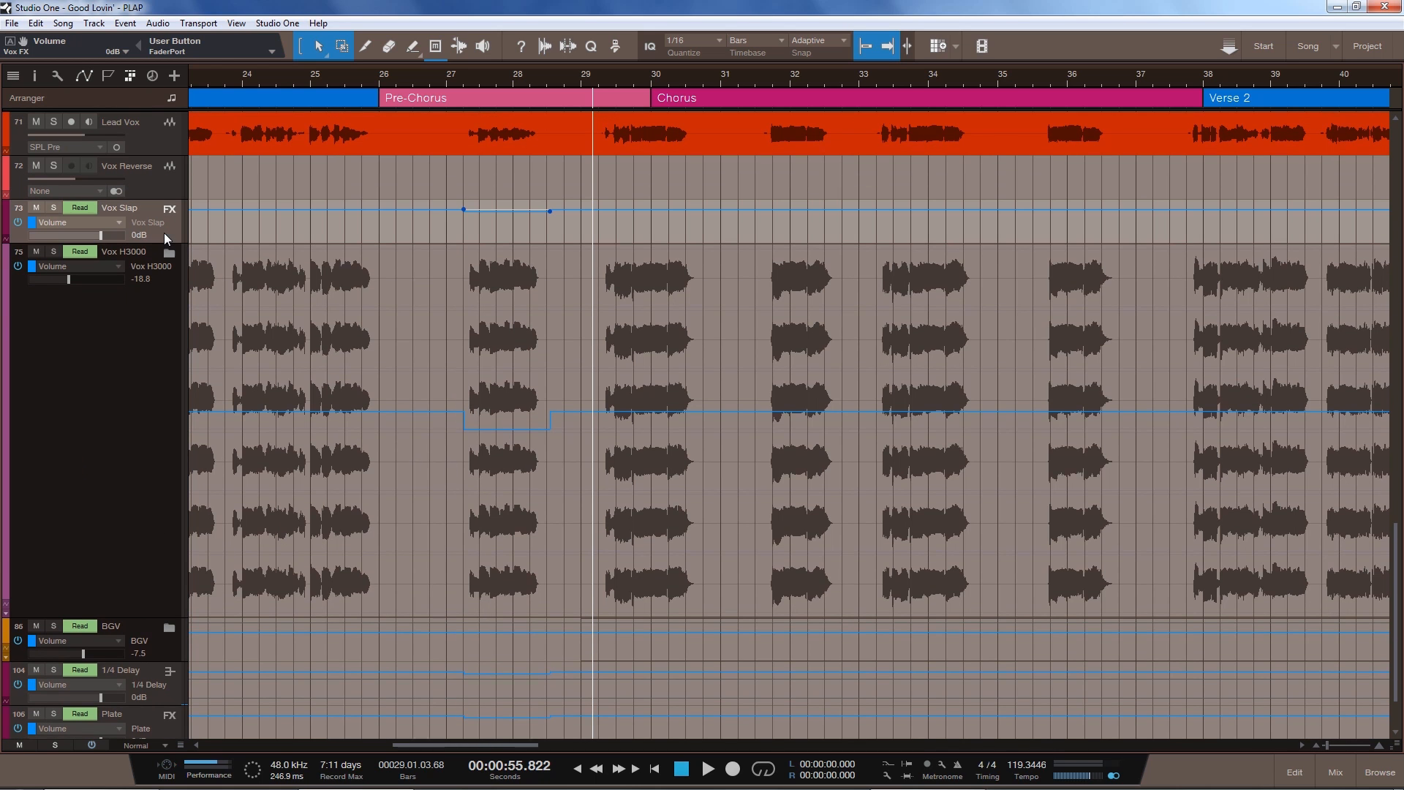
key(z)
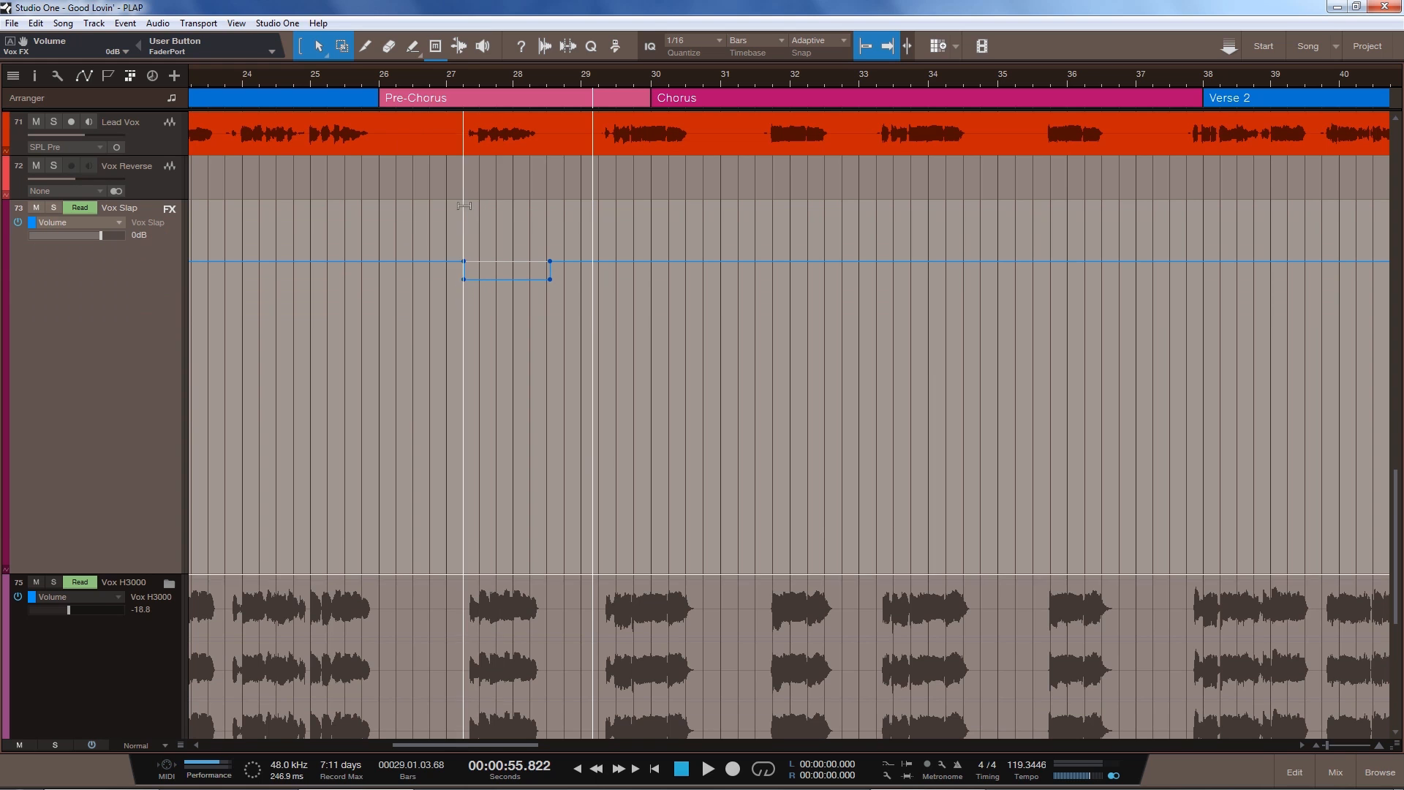
scroll(440, 94, up, 2)
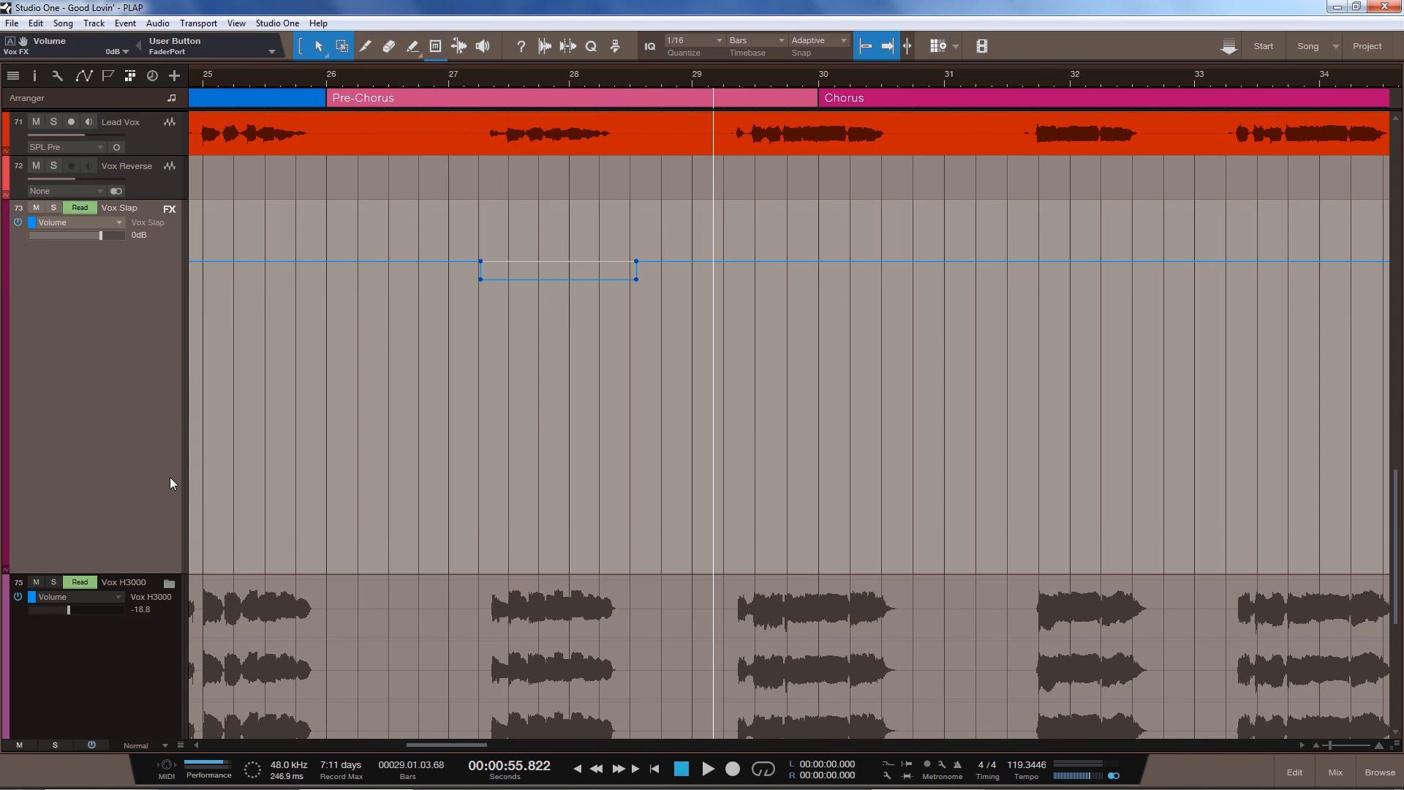
scroll(117, 464, down, 2)
scroll(121, 470, up, 1)
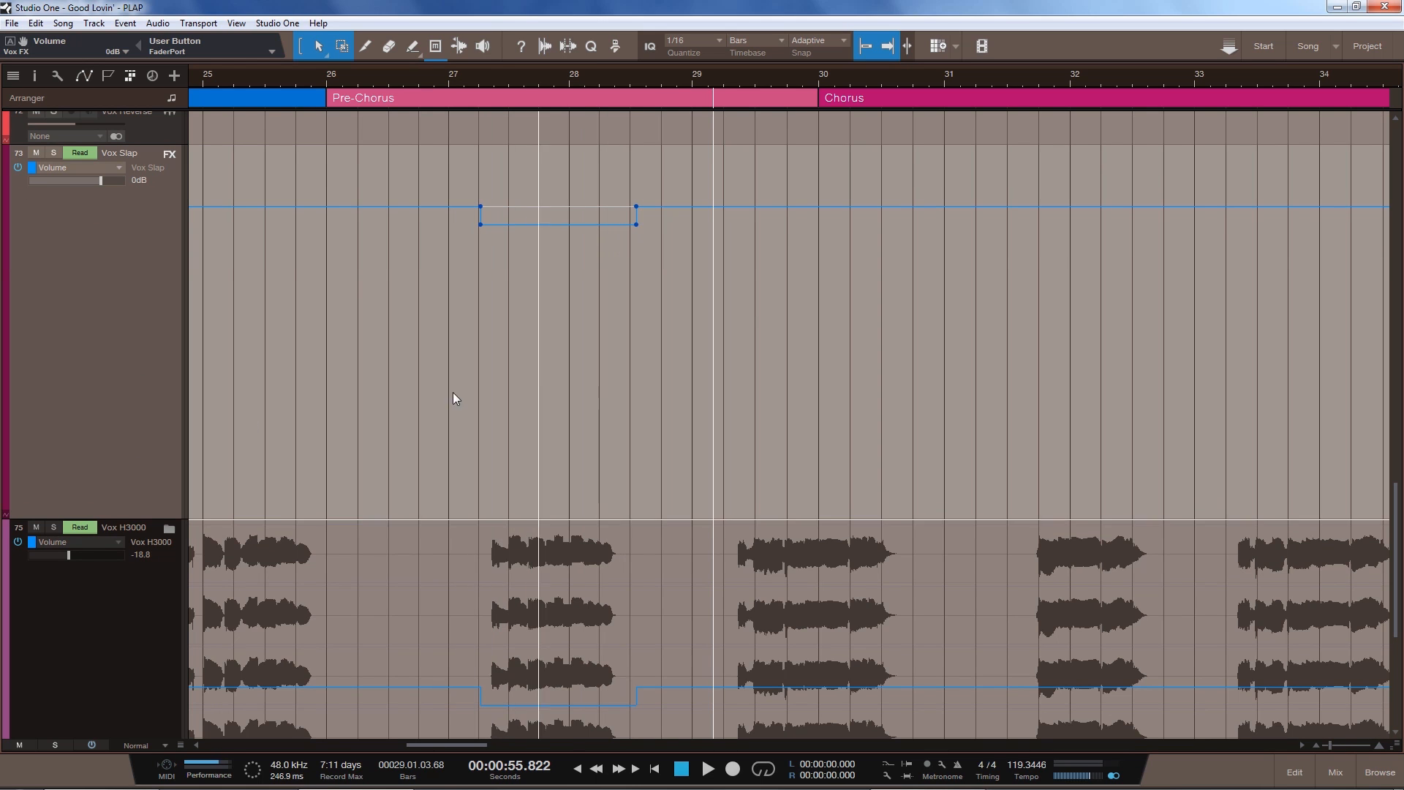
scroll(391, 351, up, 1)
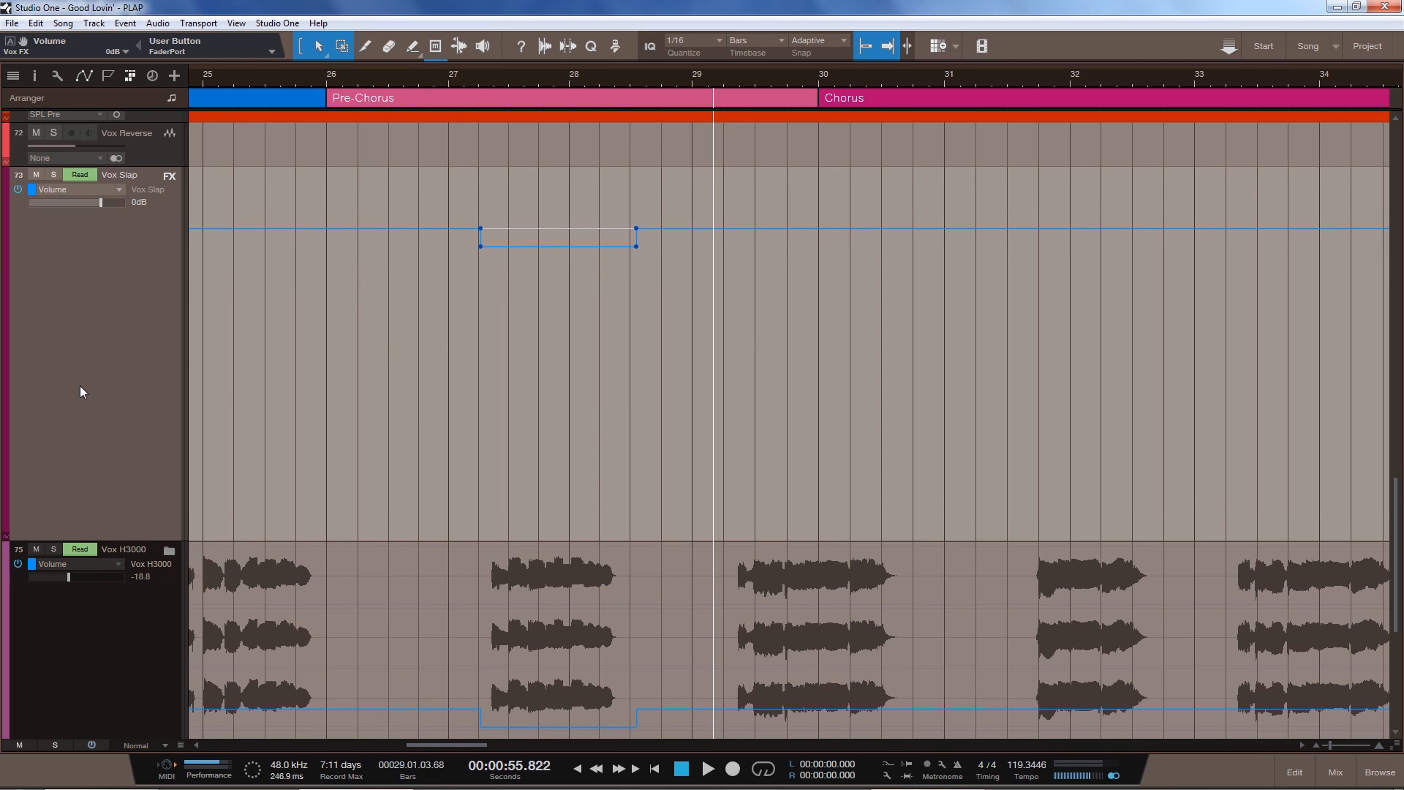